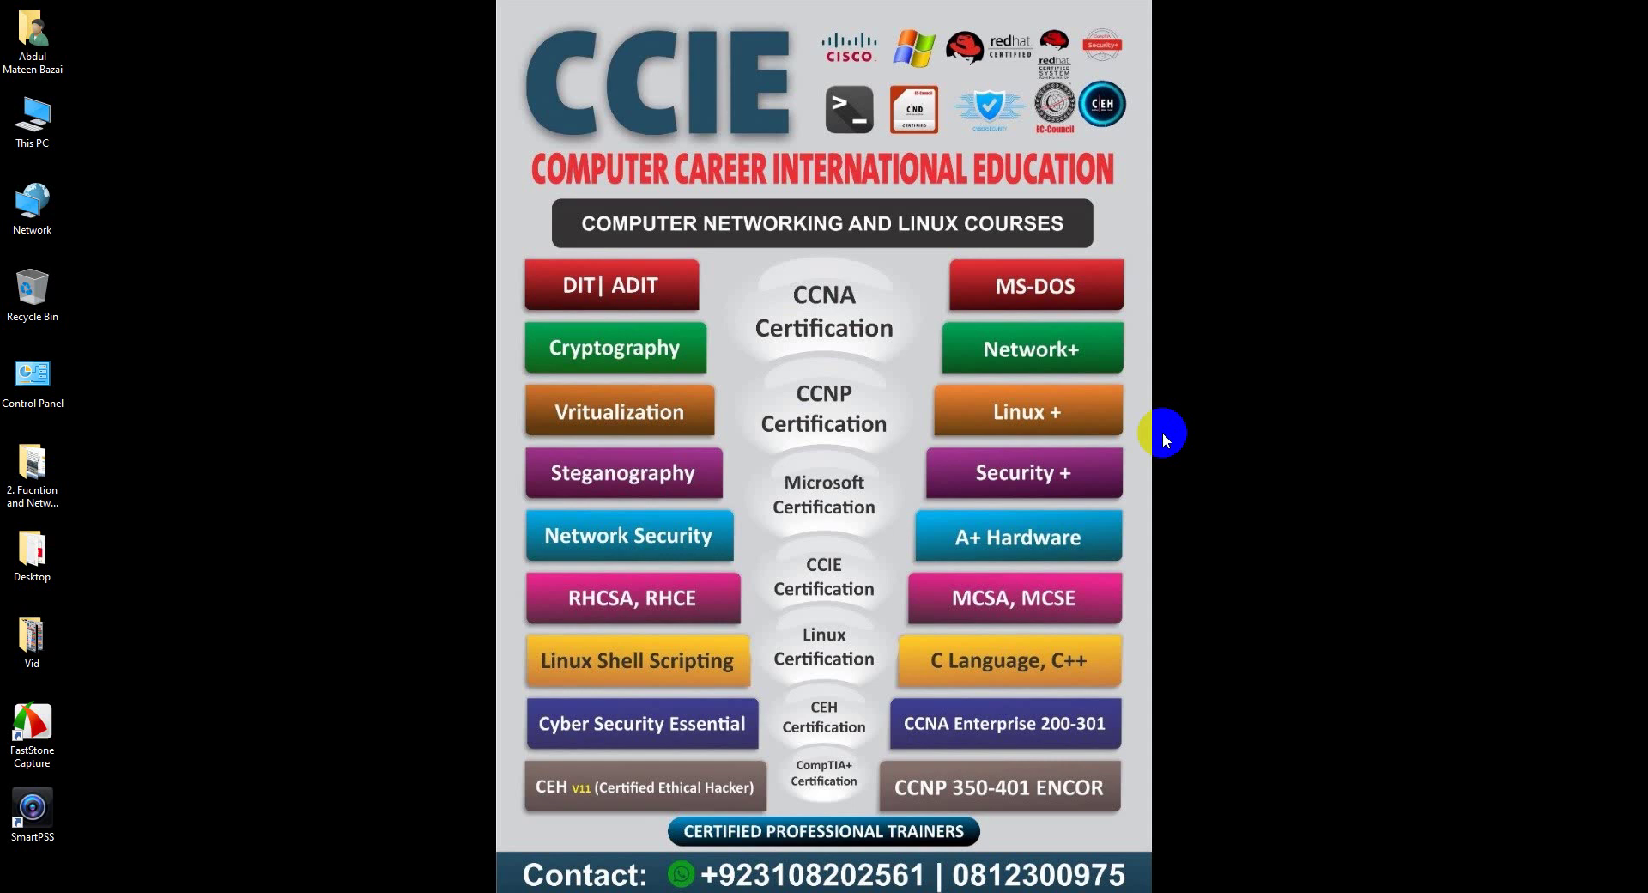
Refresh the Windows desktop from its right-click menu.
right_click(1215, 412)
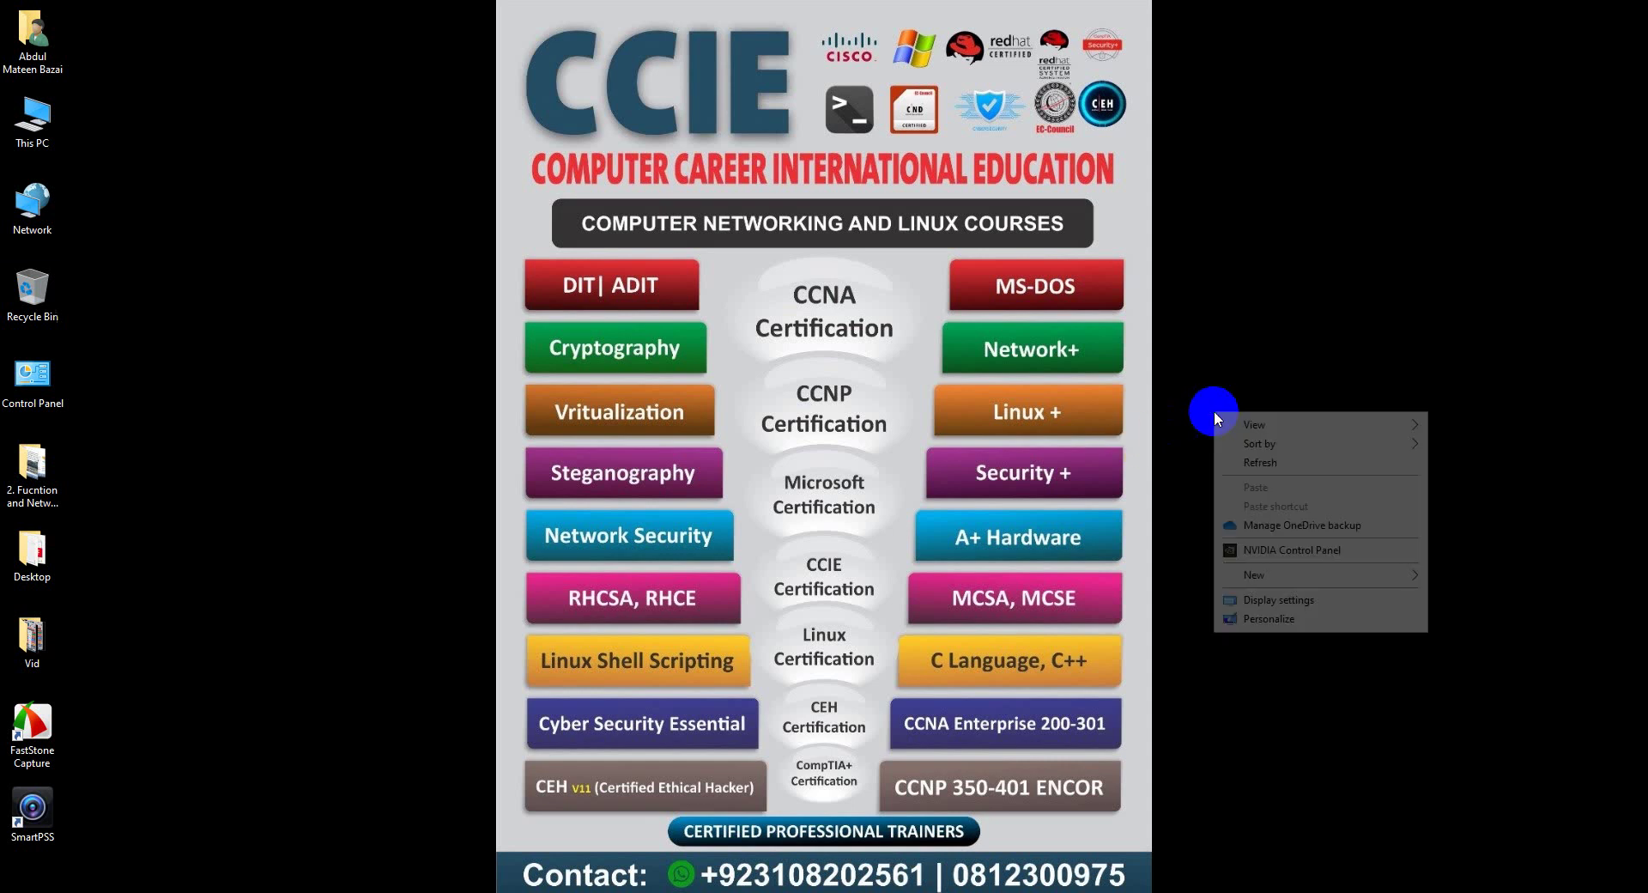
left_click(1230, 461)
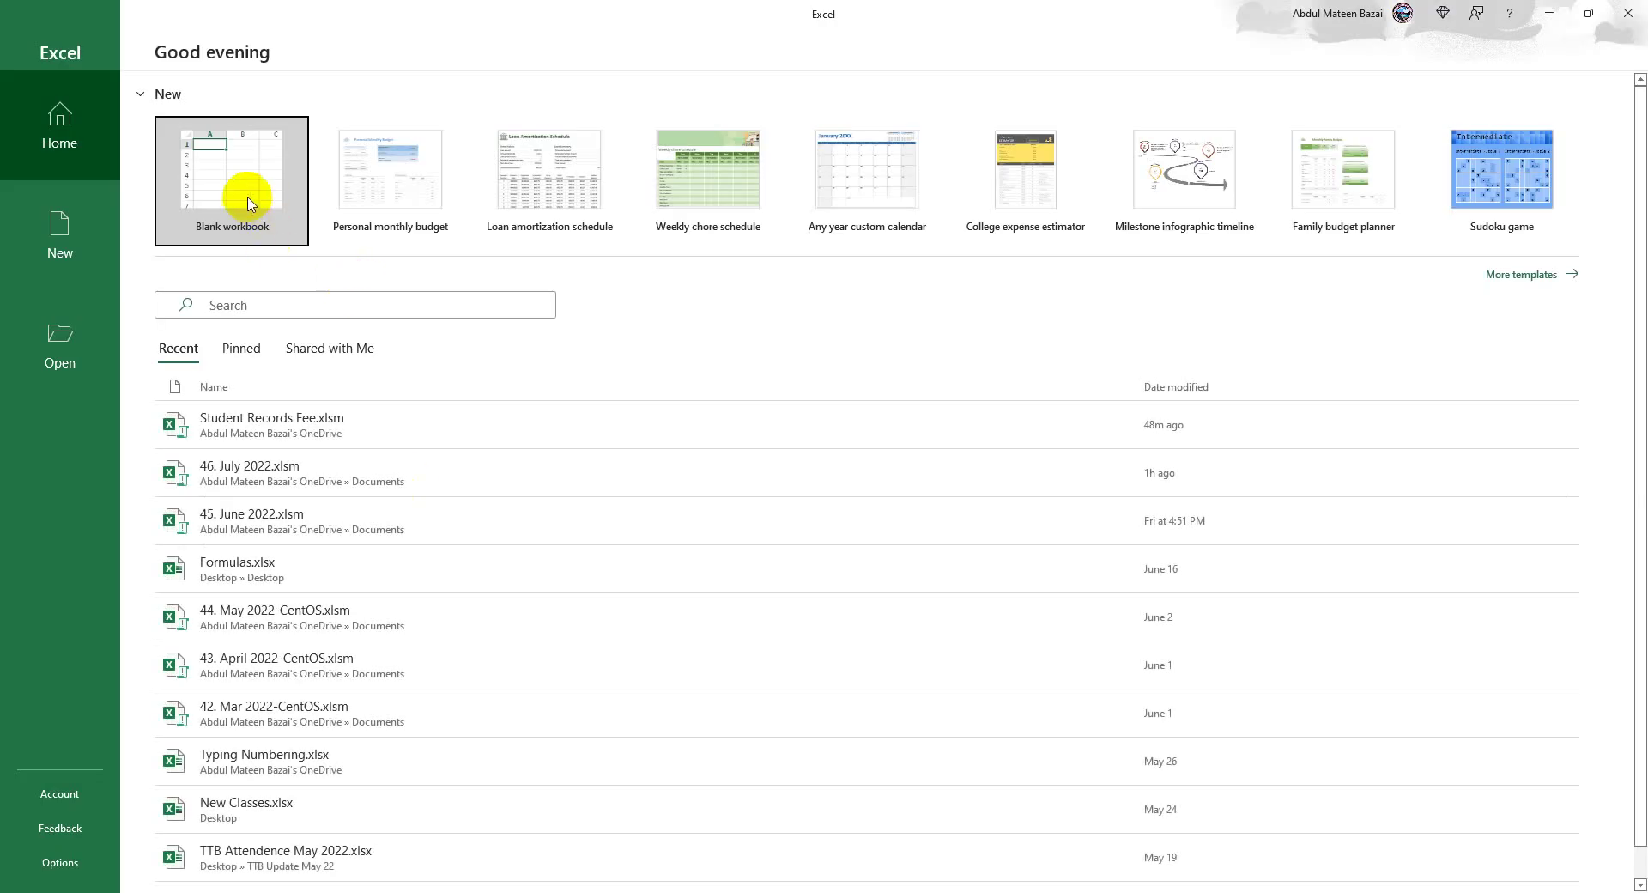
Create a blank workbook, zoom in, and enter the heading 'Remarks' in cell I1.
left_click(247, 203)
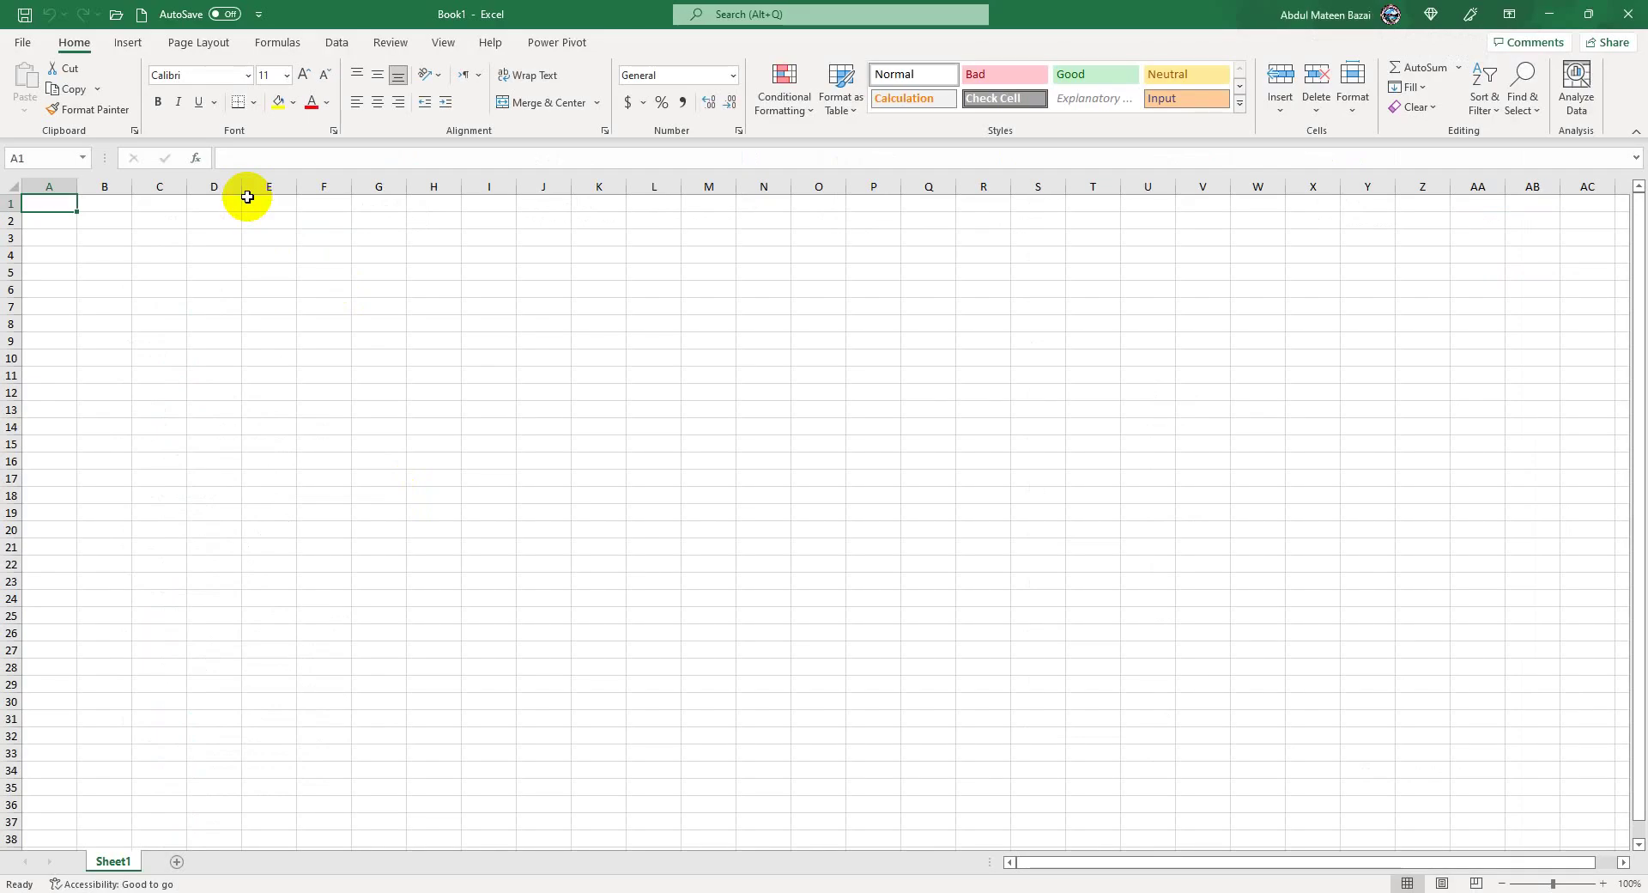
scroll(272, 279, "up", 4, "ctrl")
scroll(268, 284, "up", 6, "ctrl")
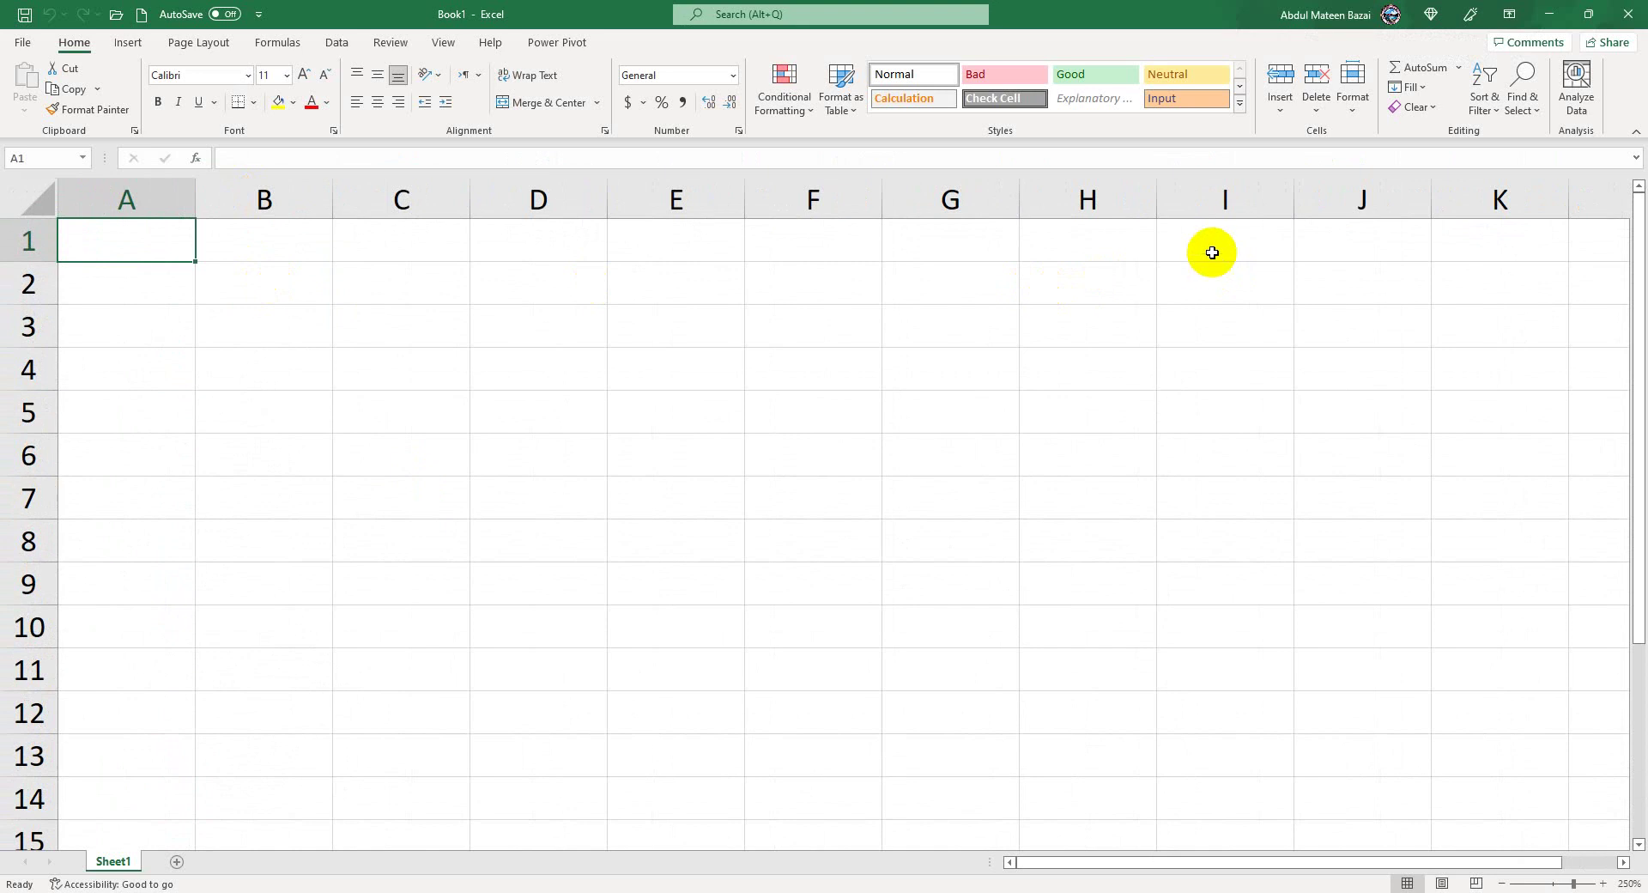
left_click(1214, 247)
type("Re")
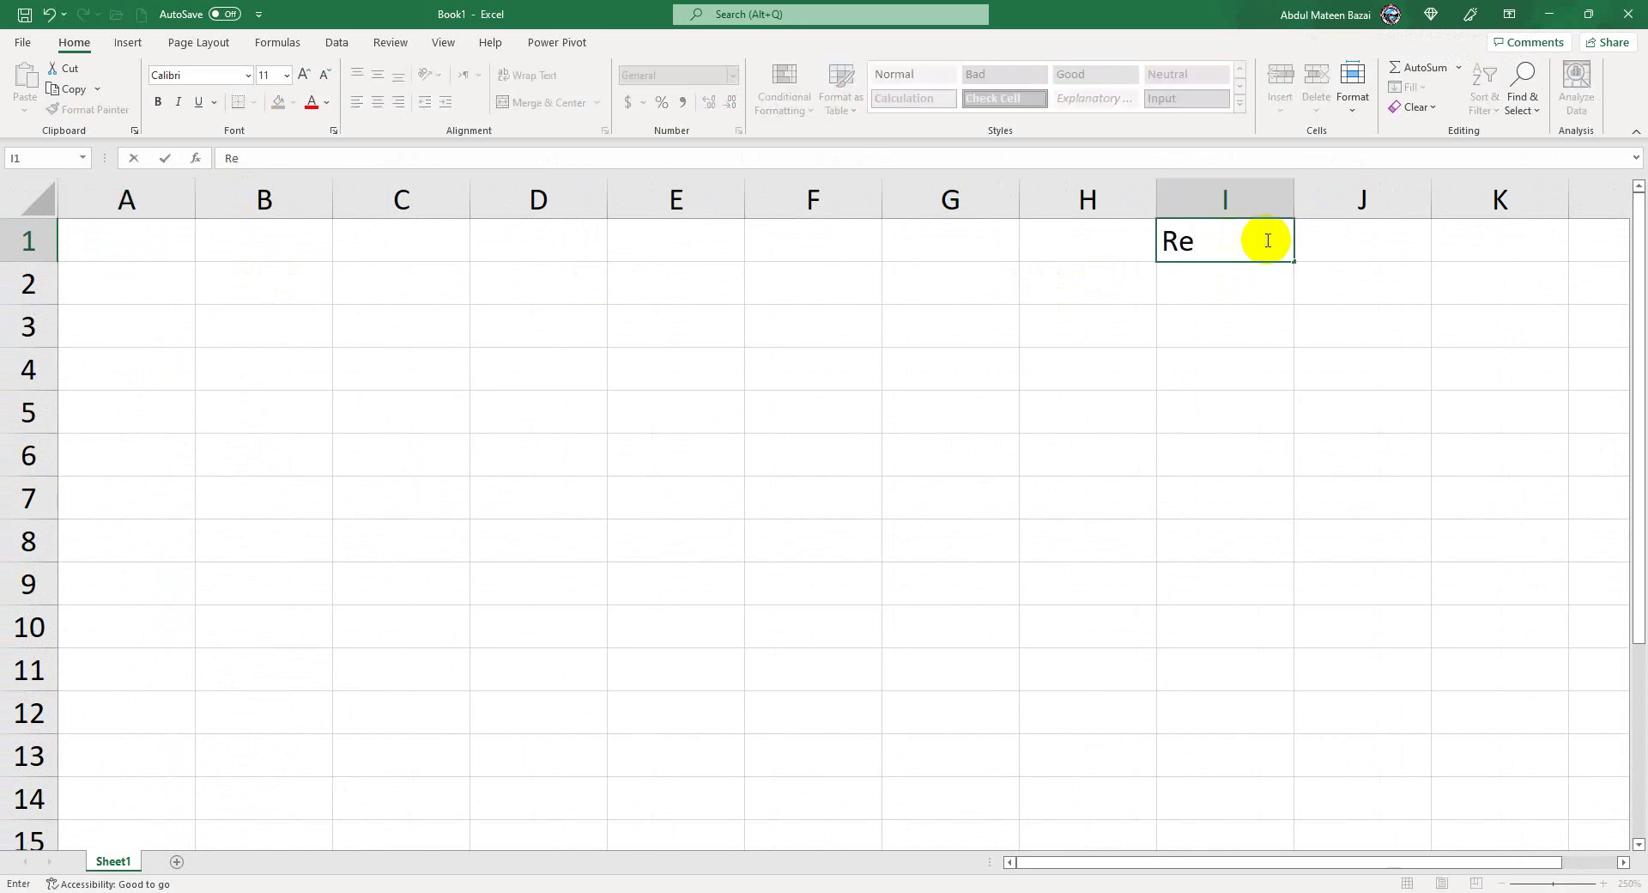
type("marks")
key("Return")
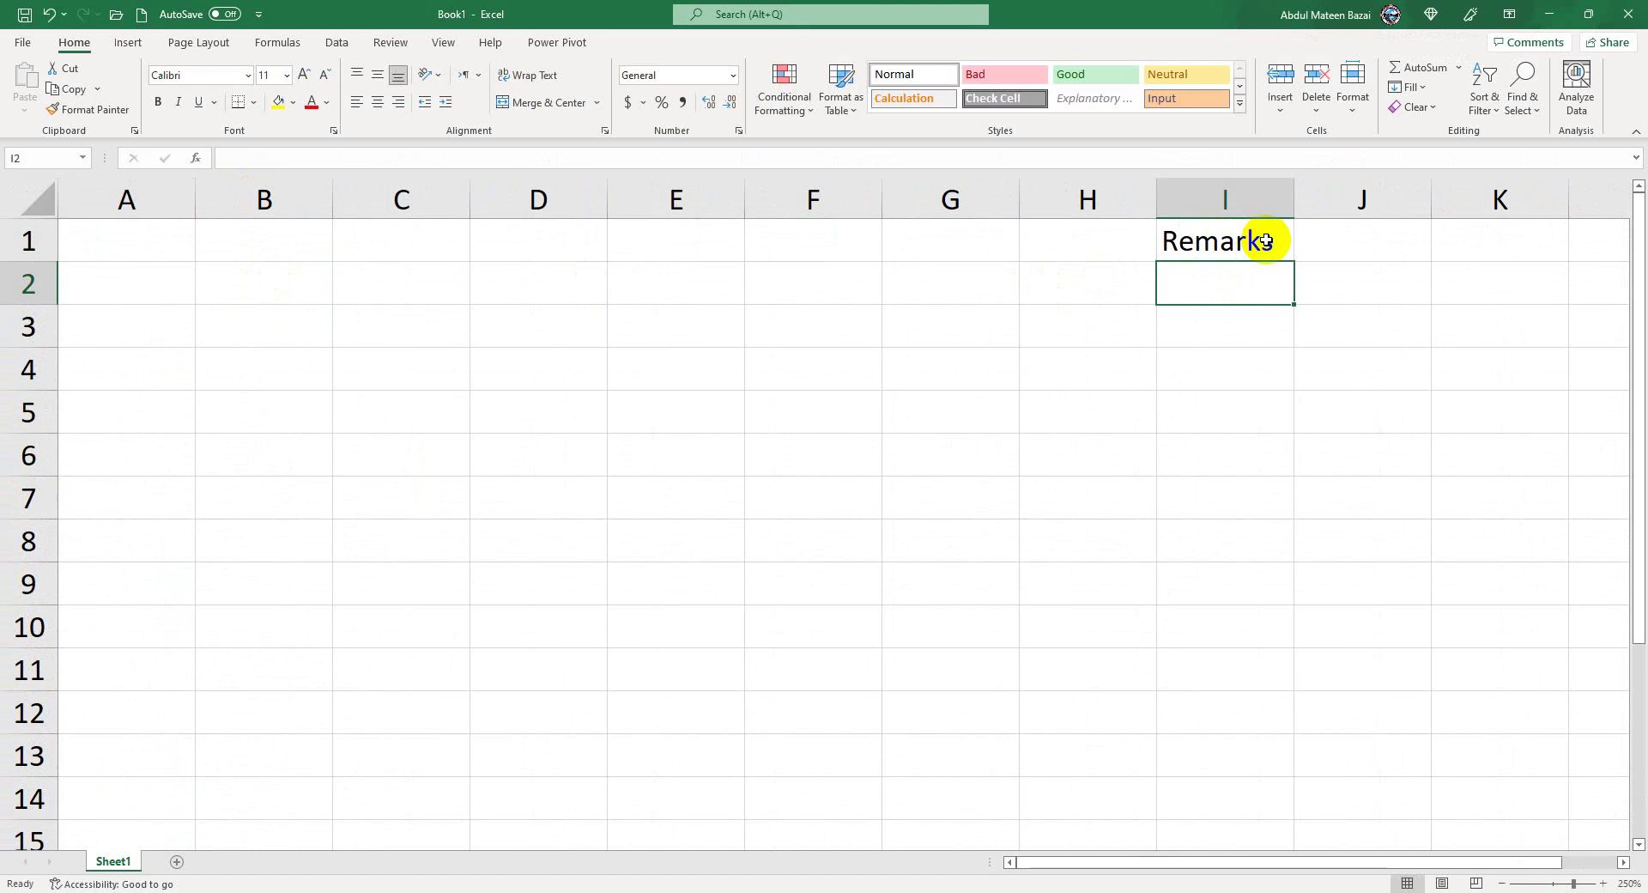
Enter the headings Name and Windows in A1 and B1.
left_click(175, 252)
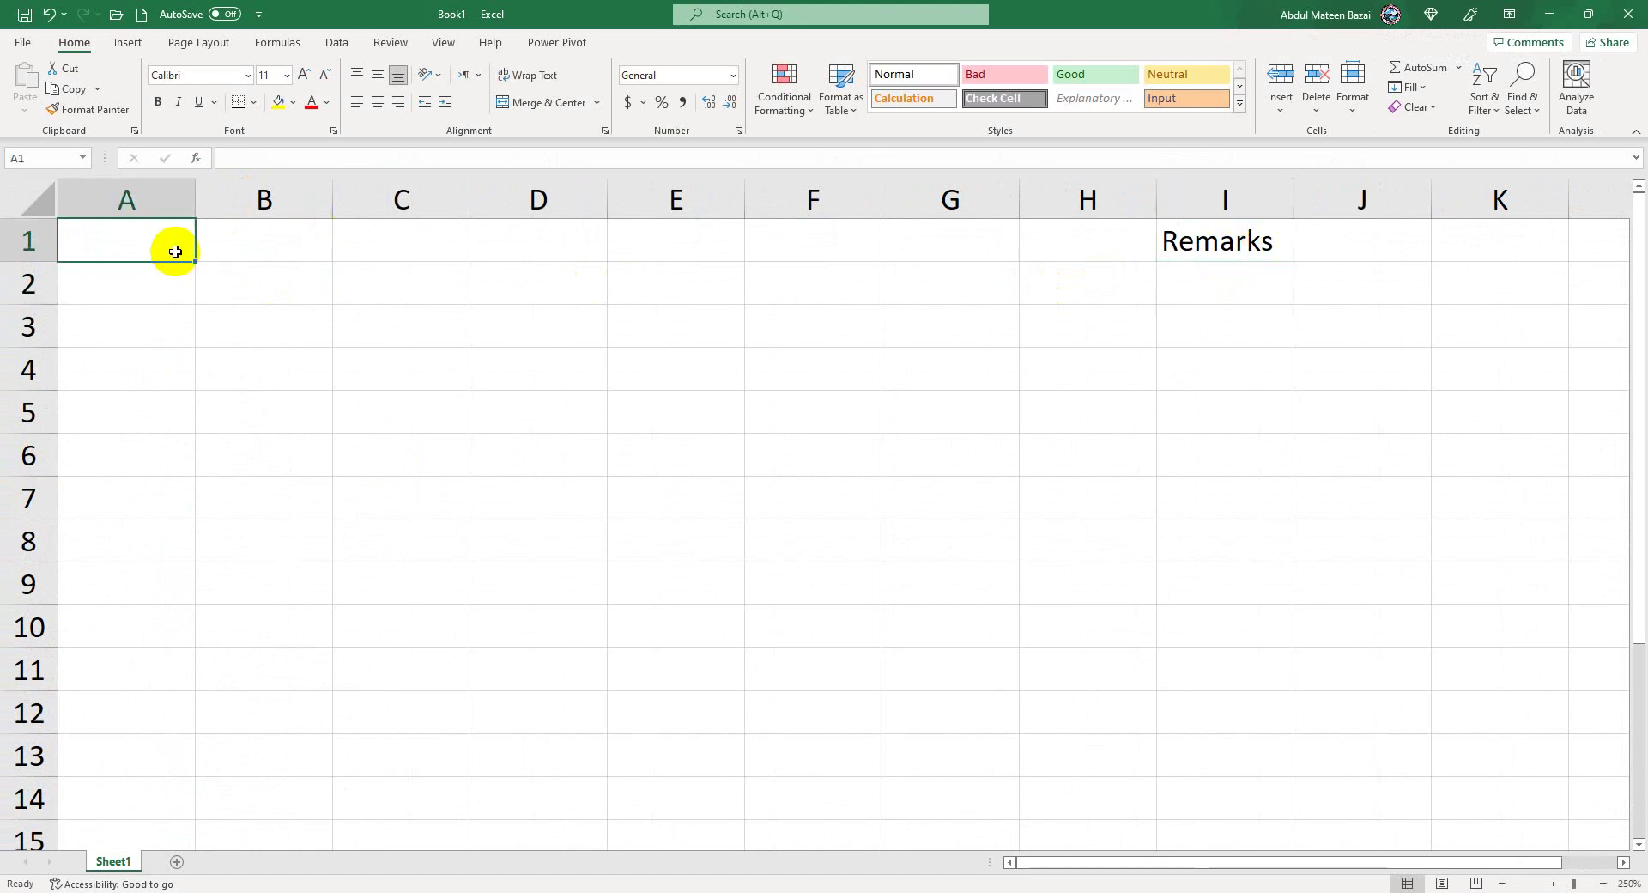
type("Name")
key("Tab")
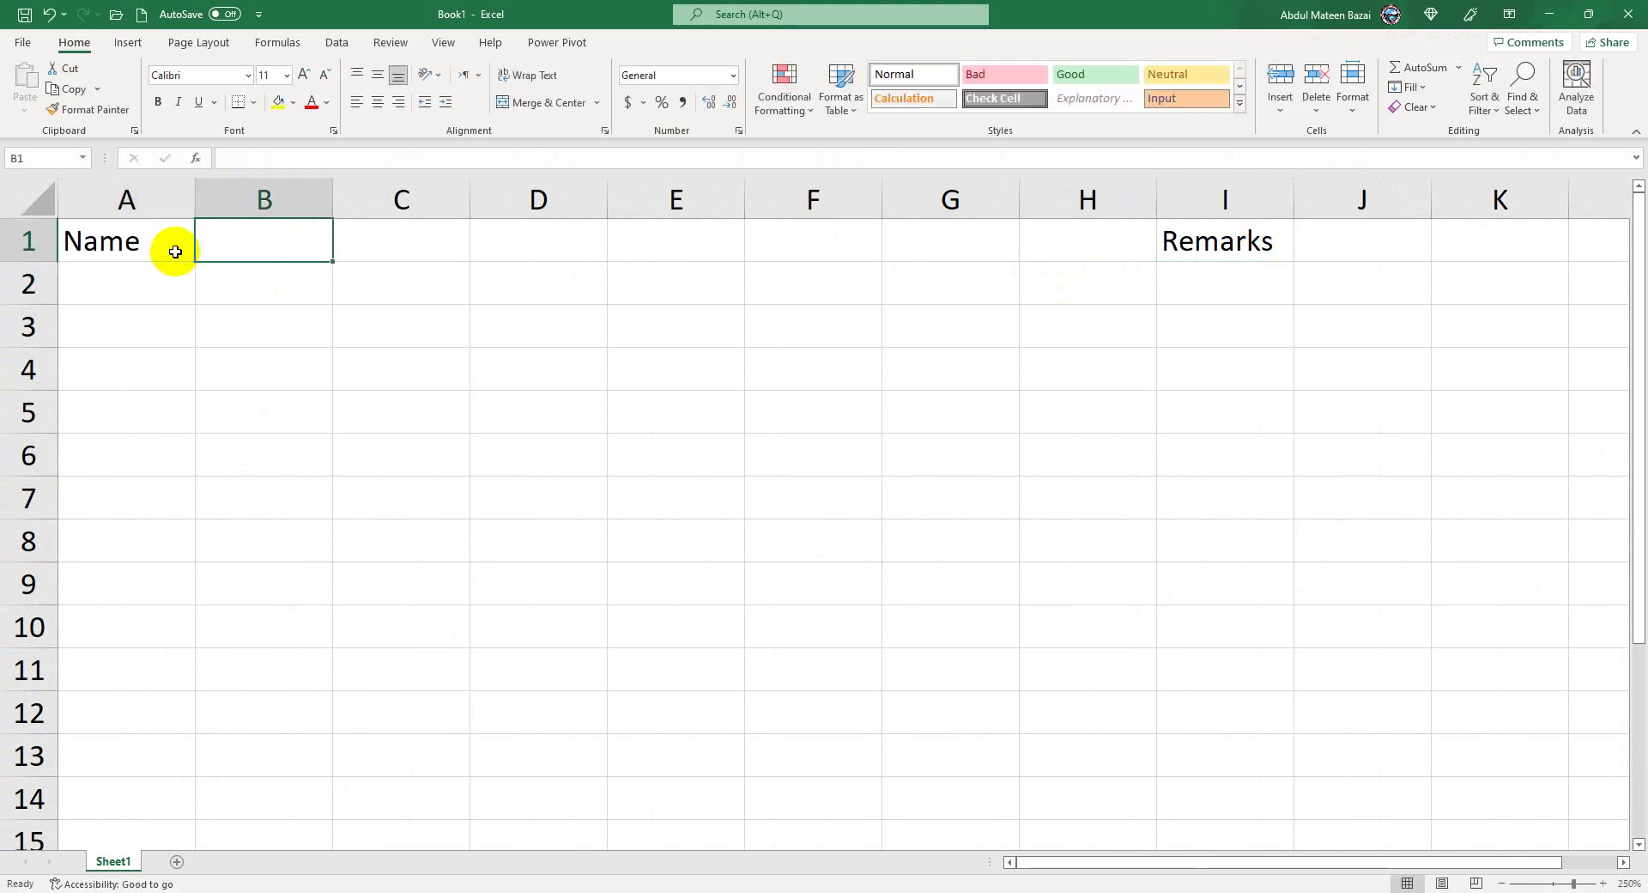
type("Windoxw")
key("BackSpace")
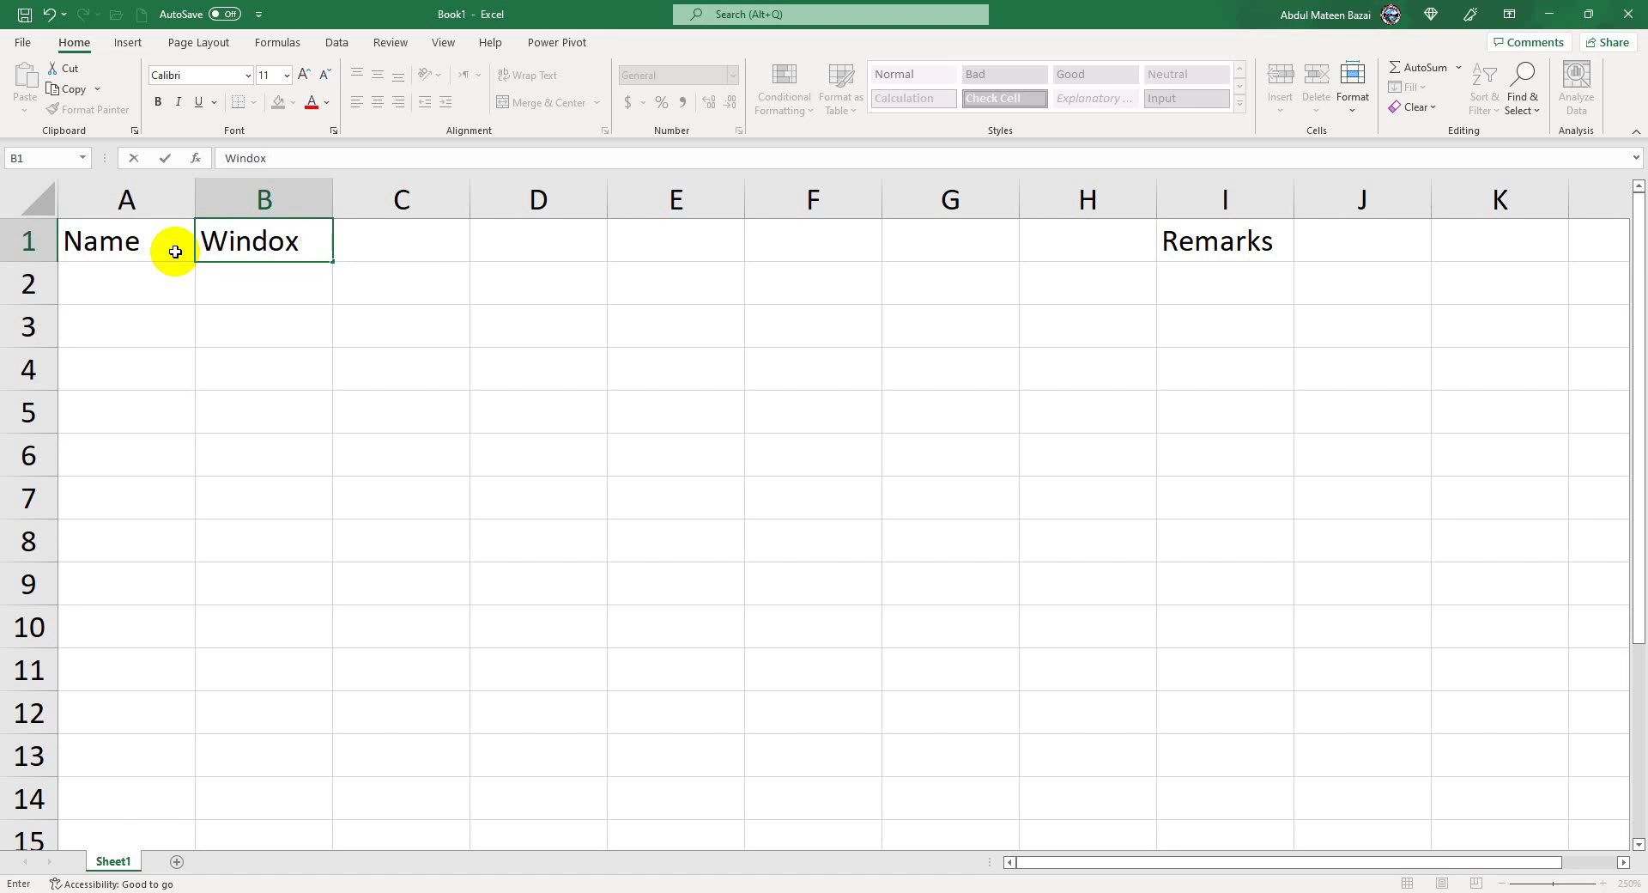
key("BackSpace")
type("ws")
key("Tab")
Add the headings MS Word, MS Excel, Total and Remarks across C1:F1.
type("MS")
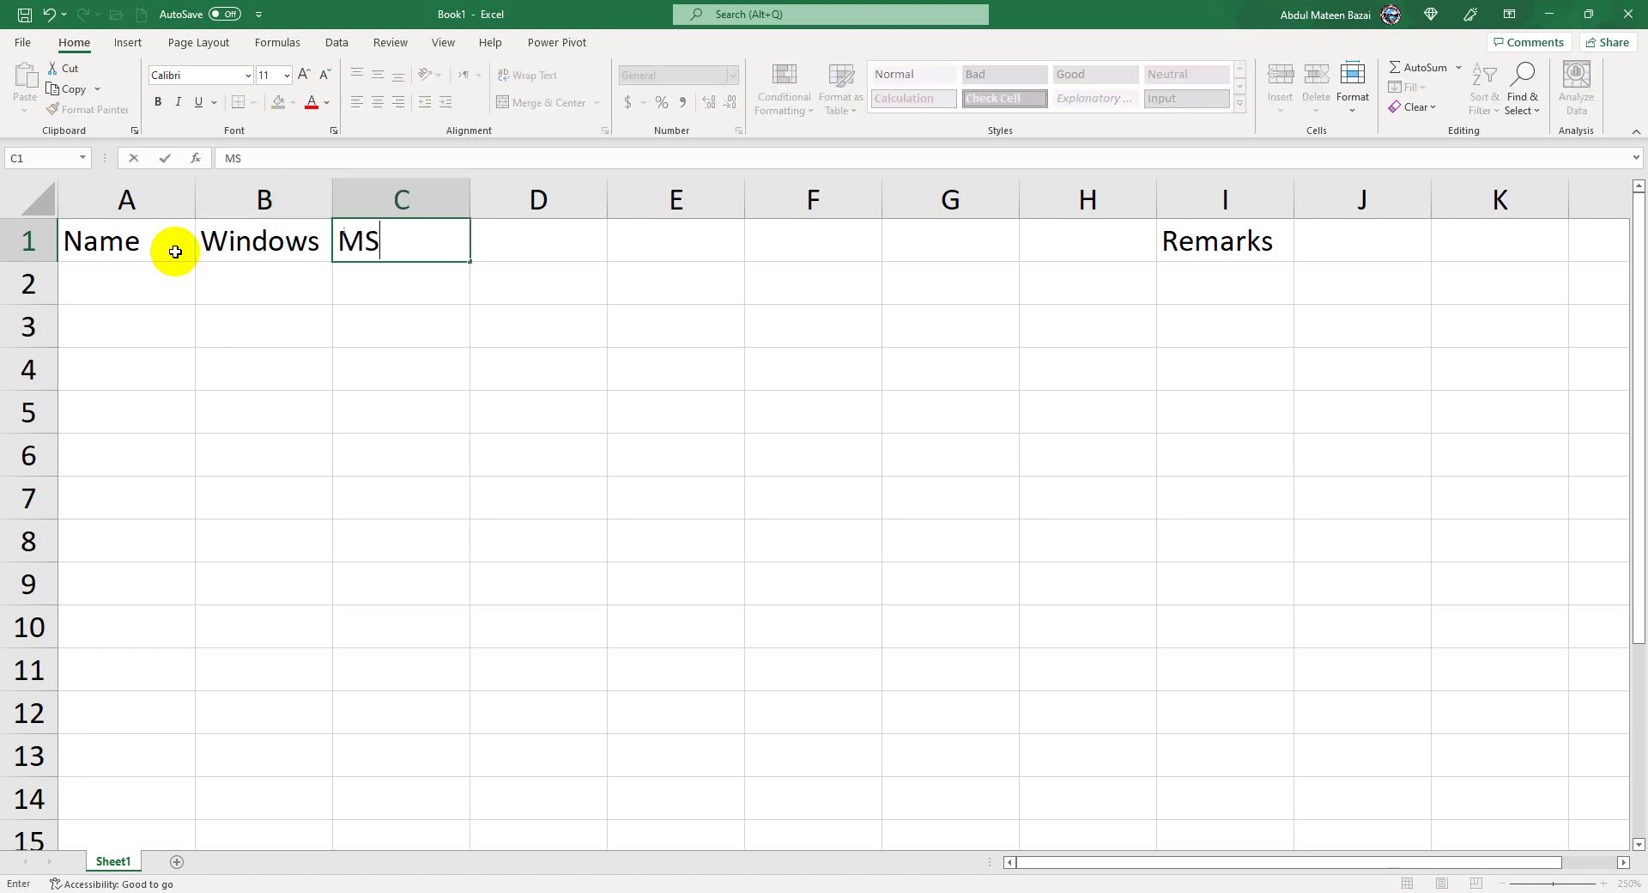
type(" Word")
key("Tab")
type("MS Ex")
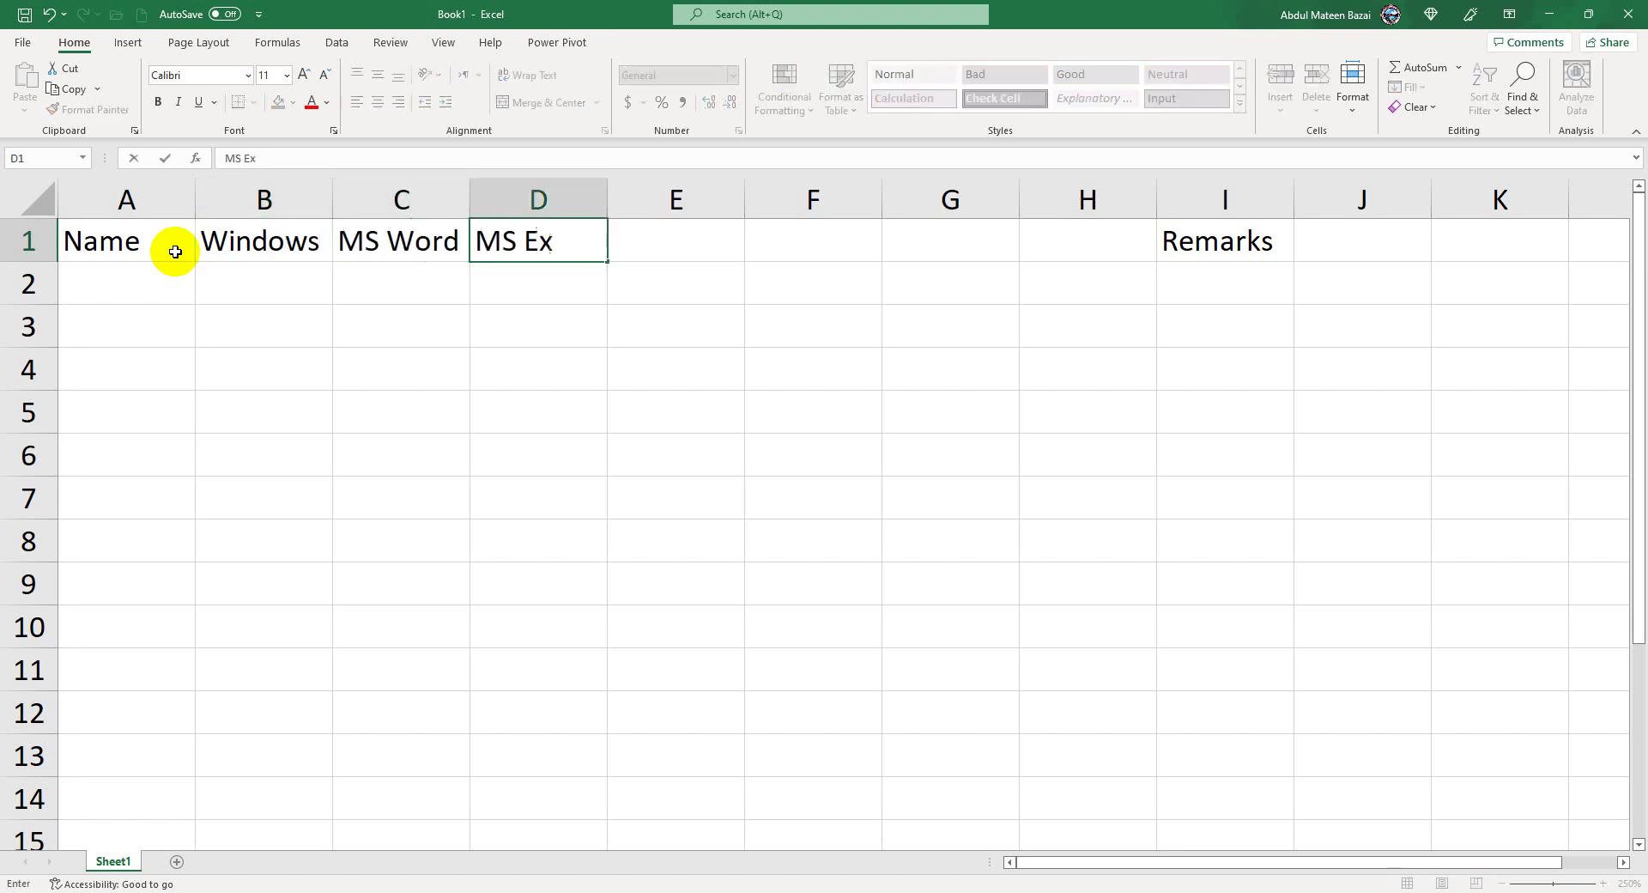
type("cel")
key("Tab")
type("Tota")
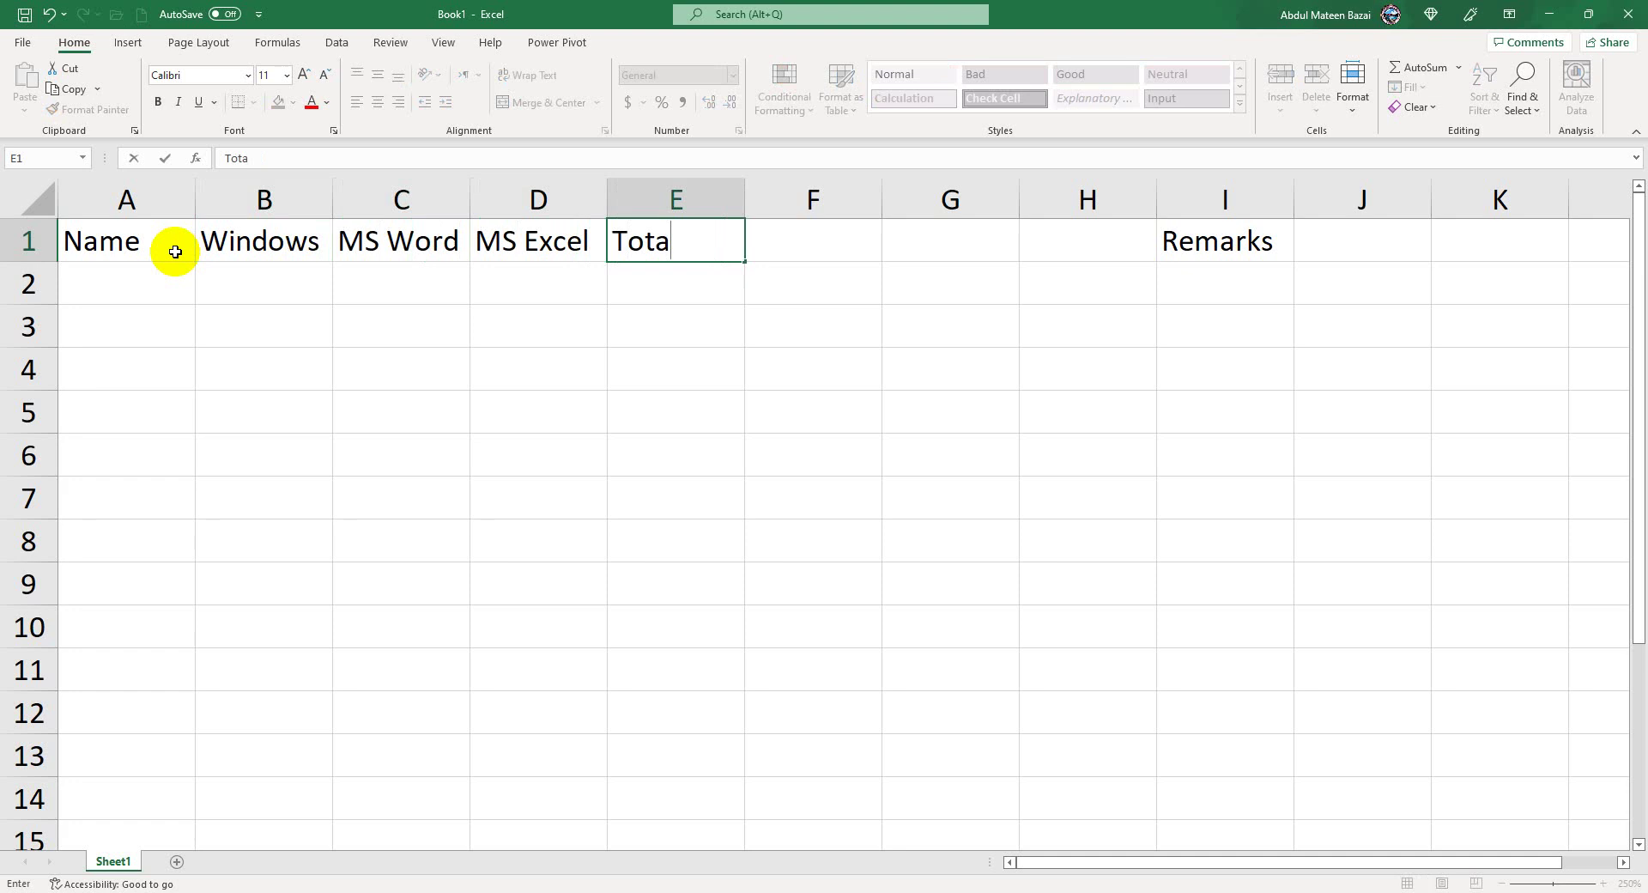
type("l")
key("Tab")
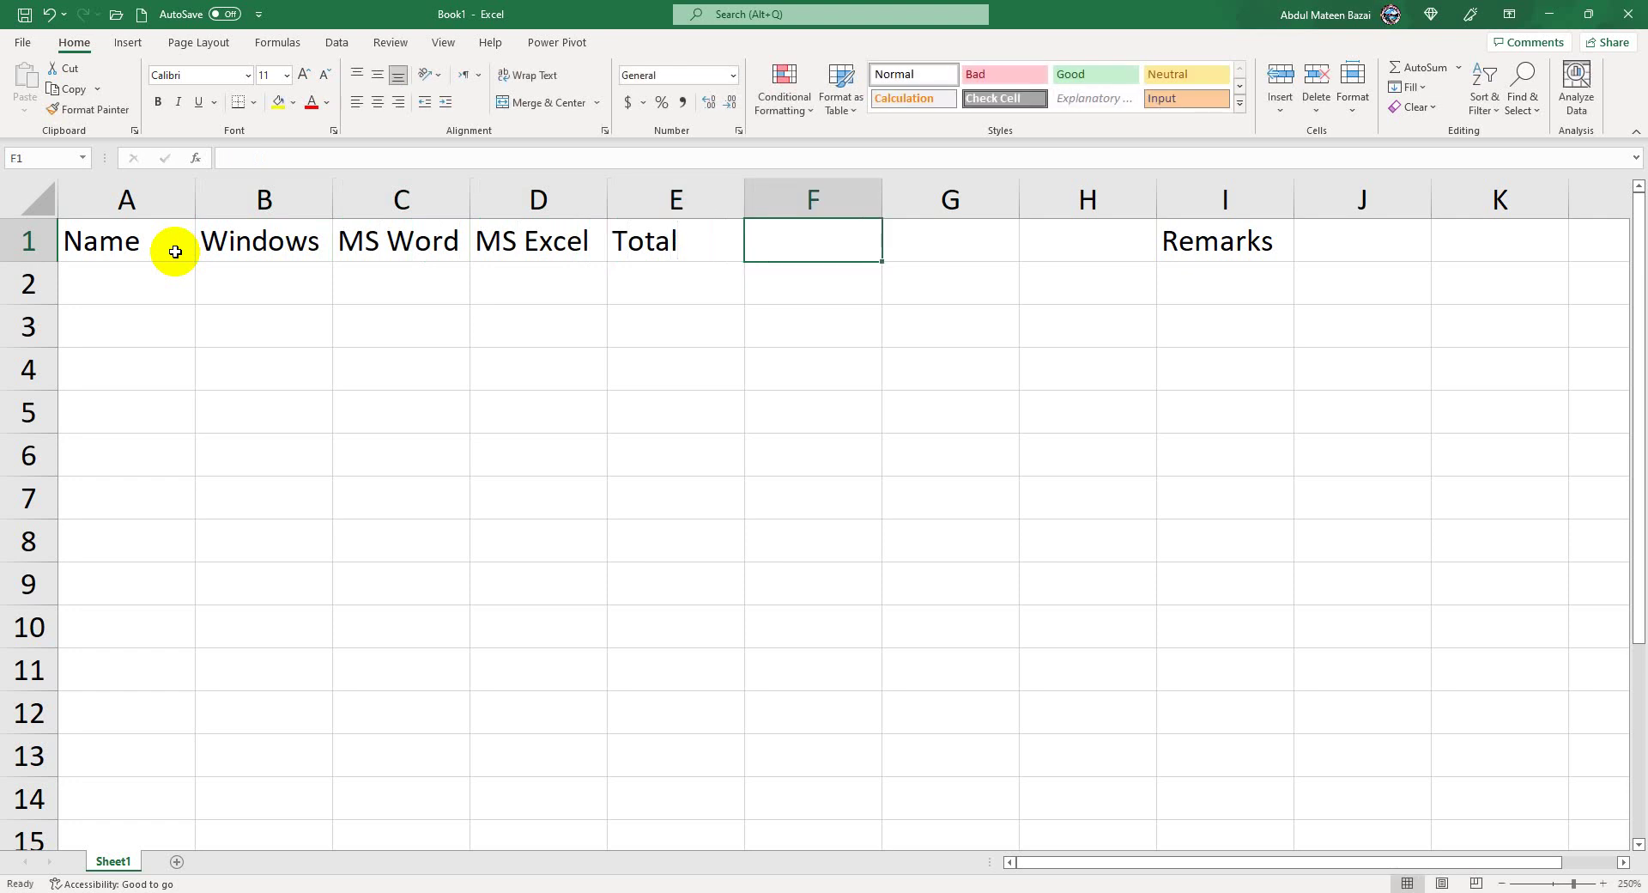
type("Remar")
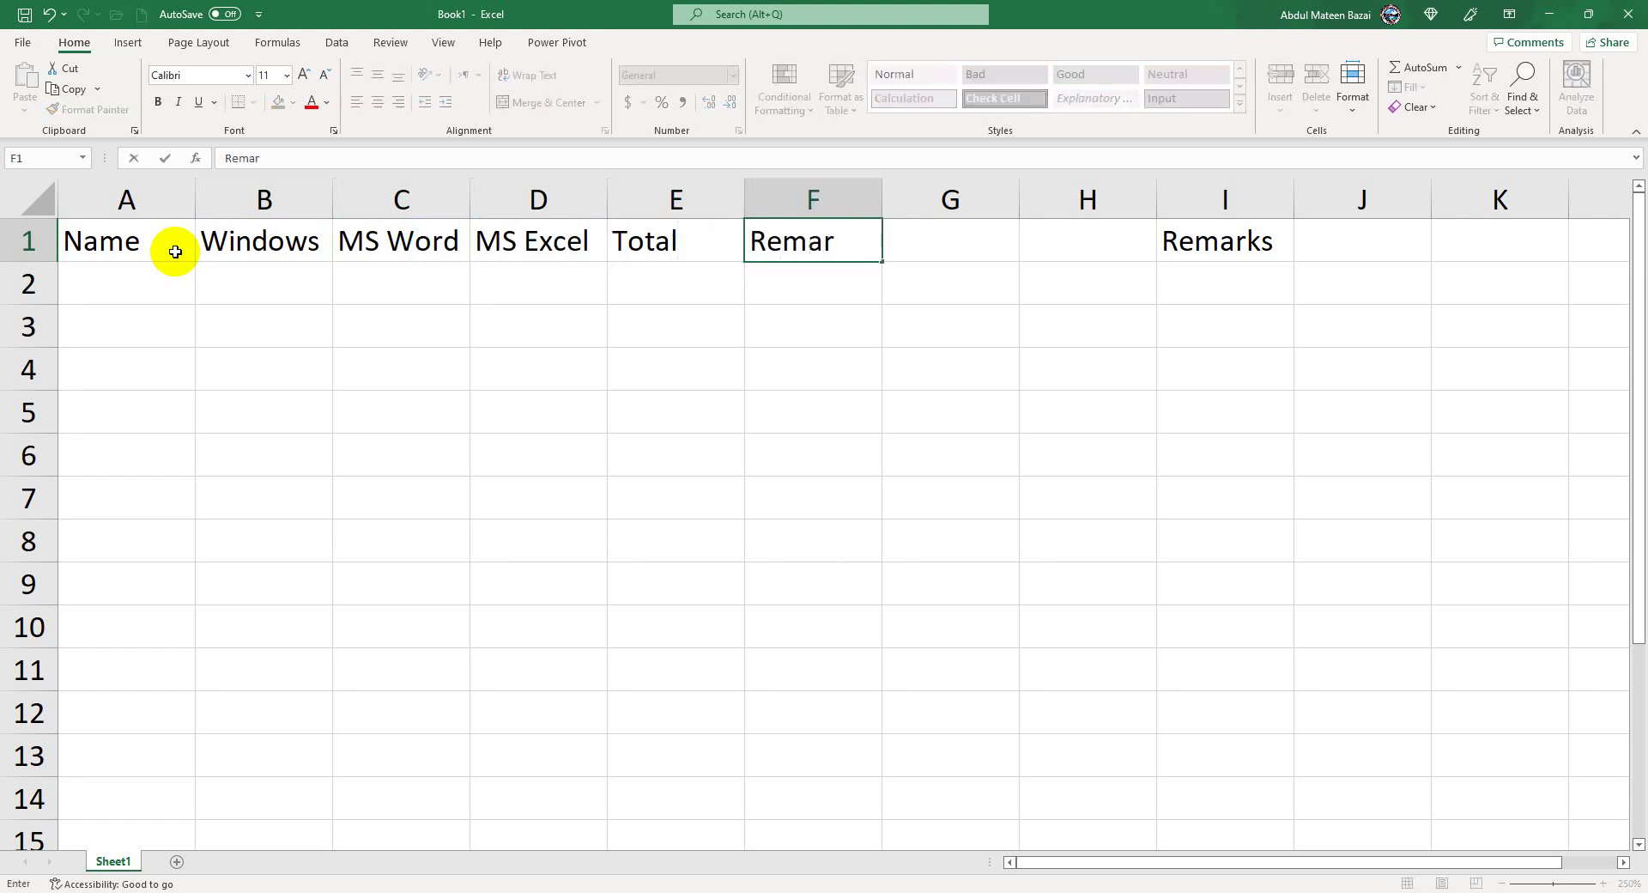
type("ks")
key("Tab")
key("Tab")
key("Tab")
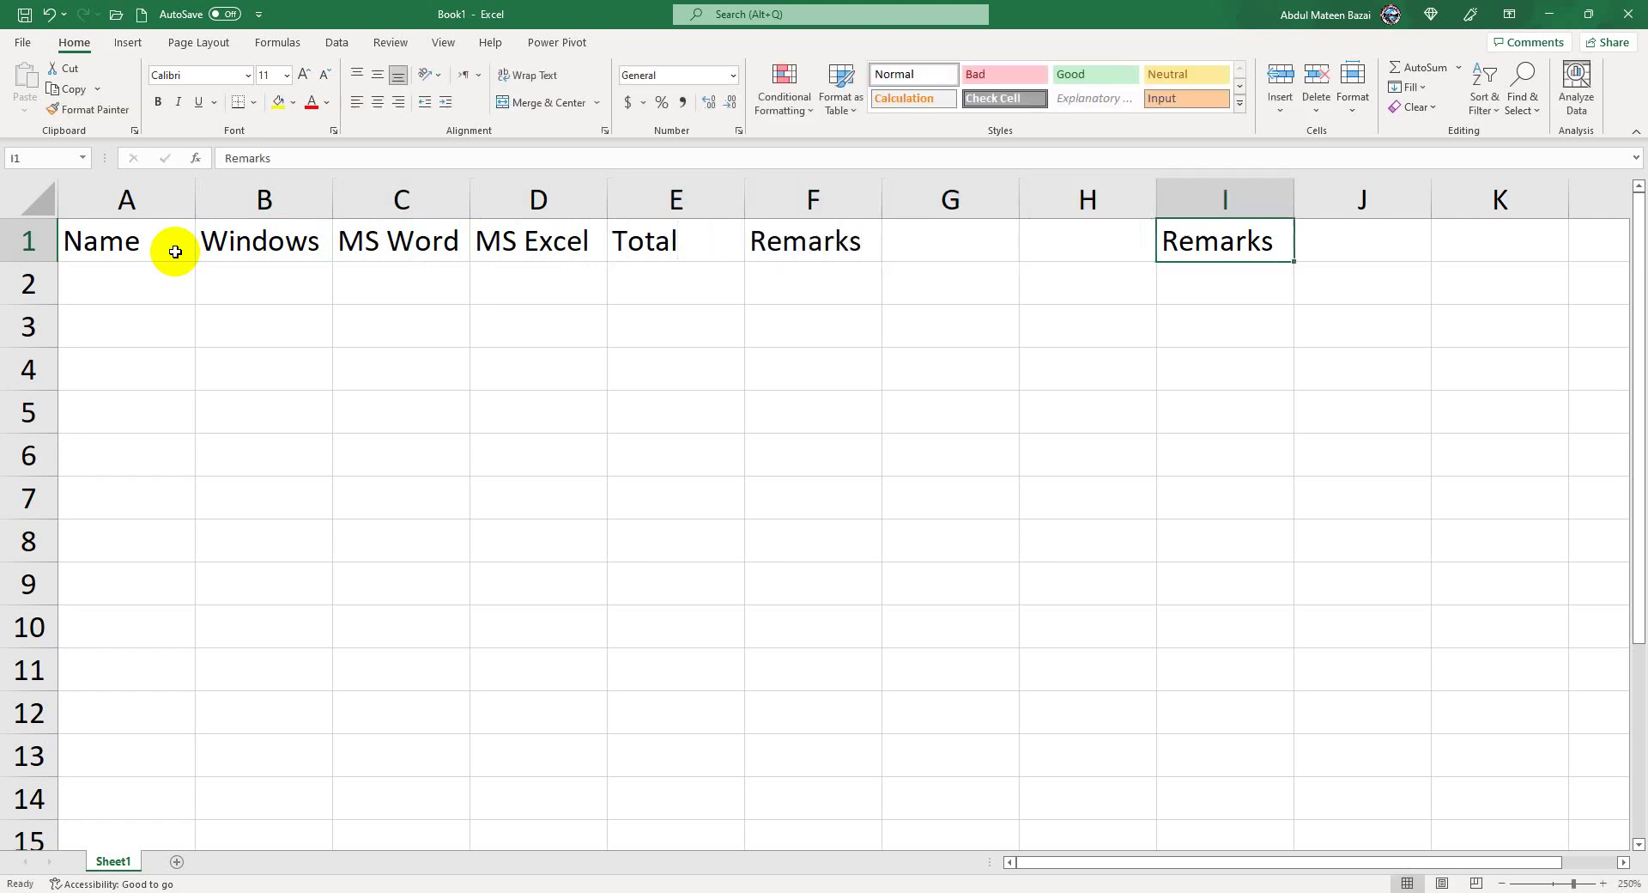
key("Down")
Enter Pass and Fail in cells I2 and I3.
type("Pas")
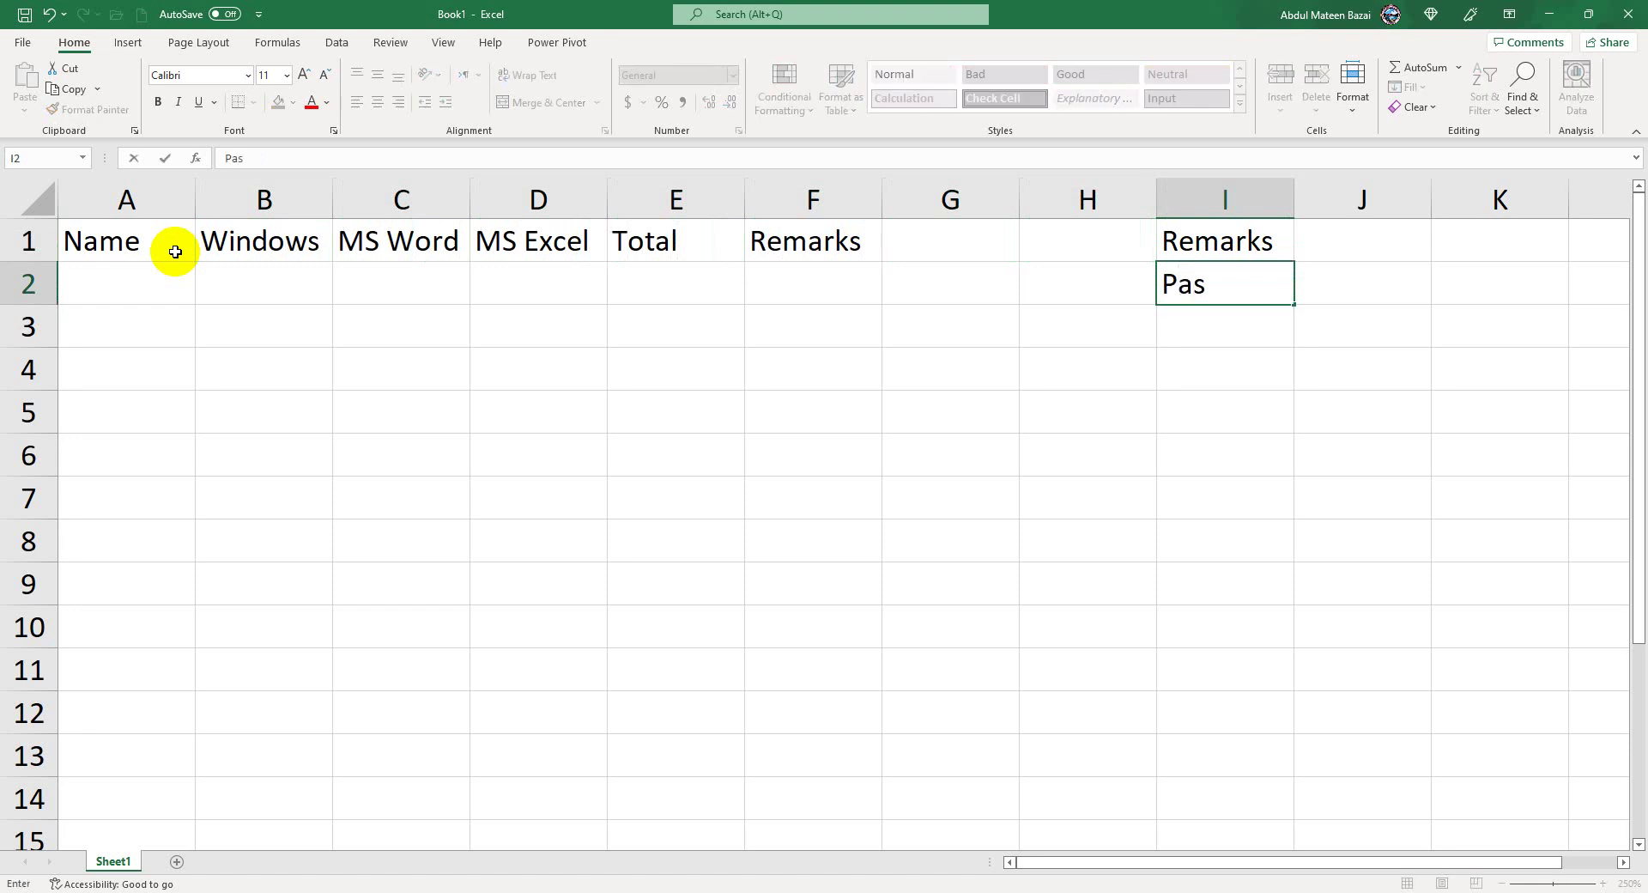
type("s")
key("Return")
type("Fail")
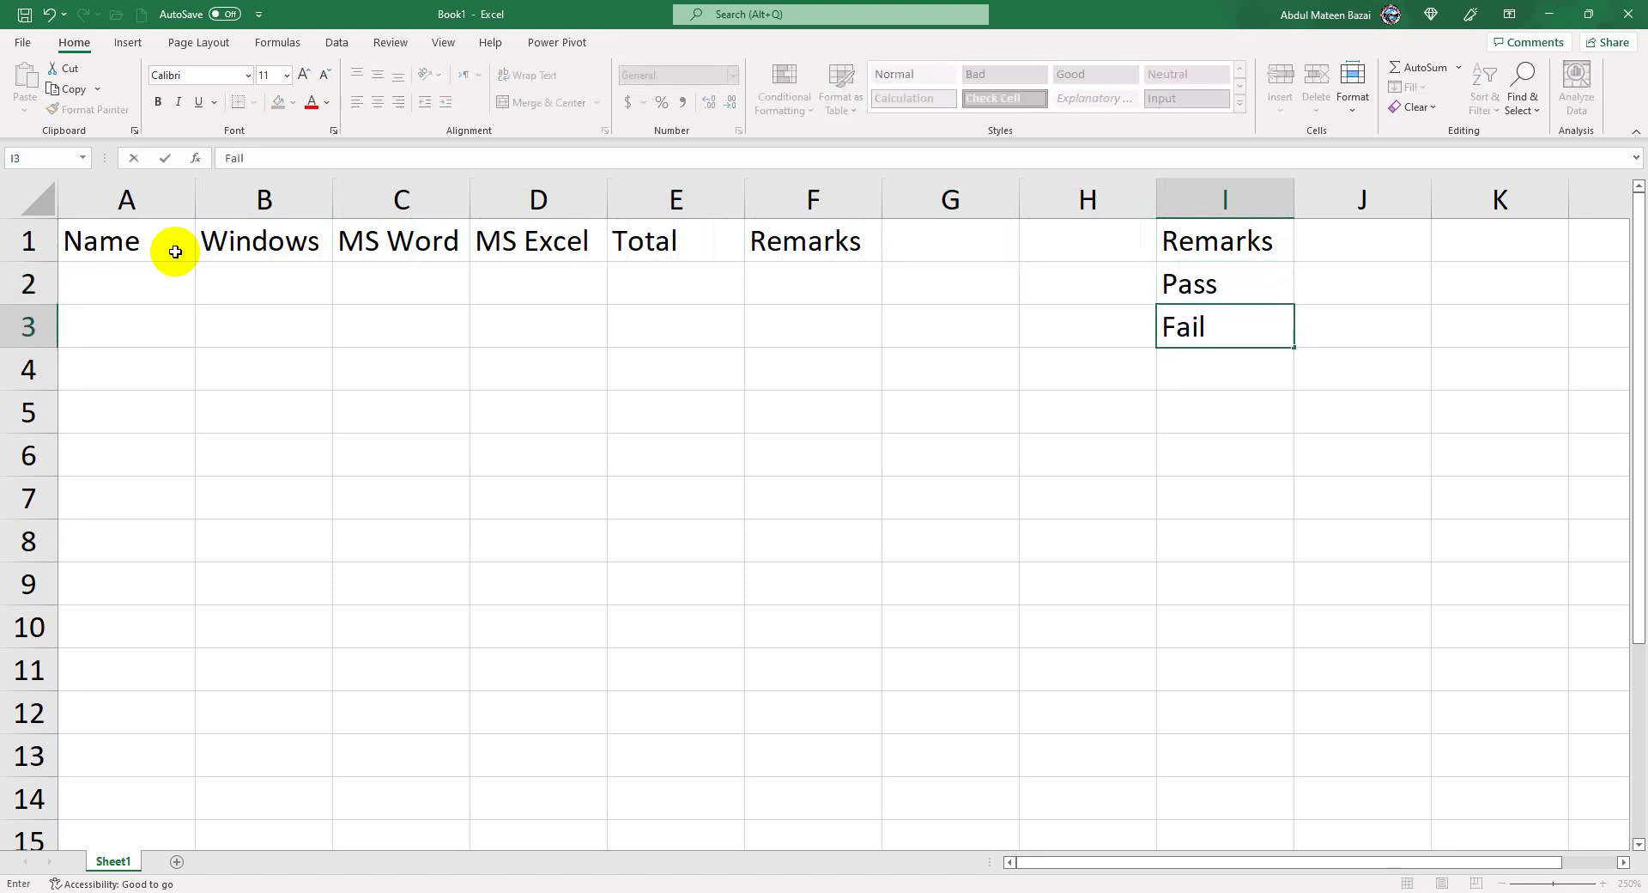
key("Return")
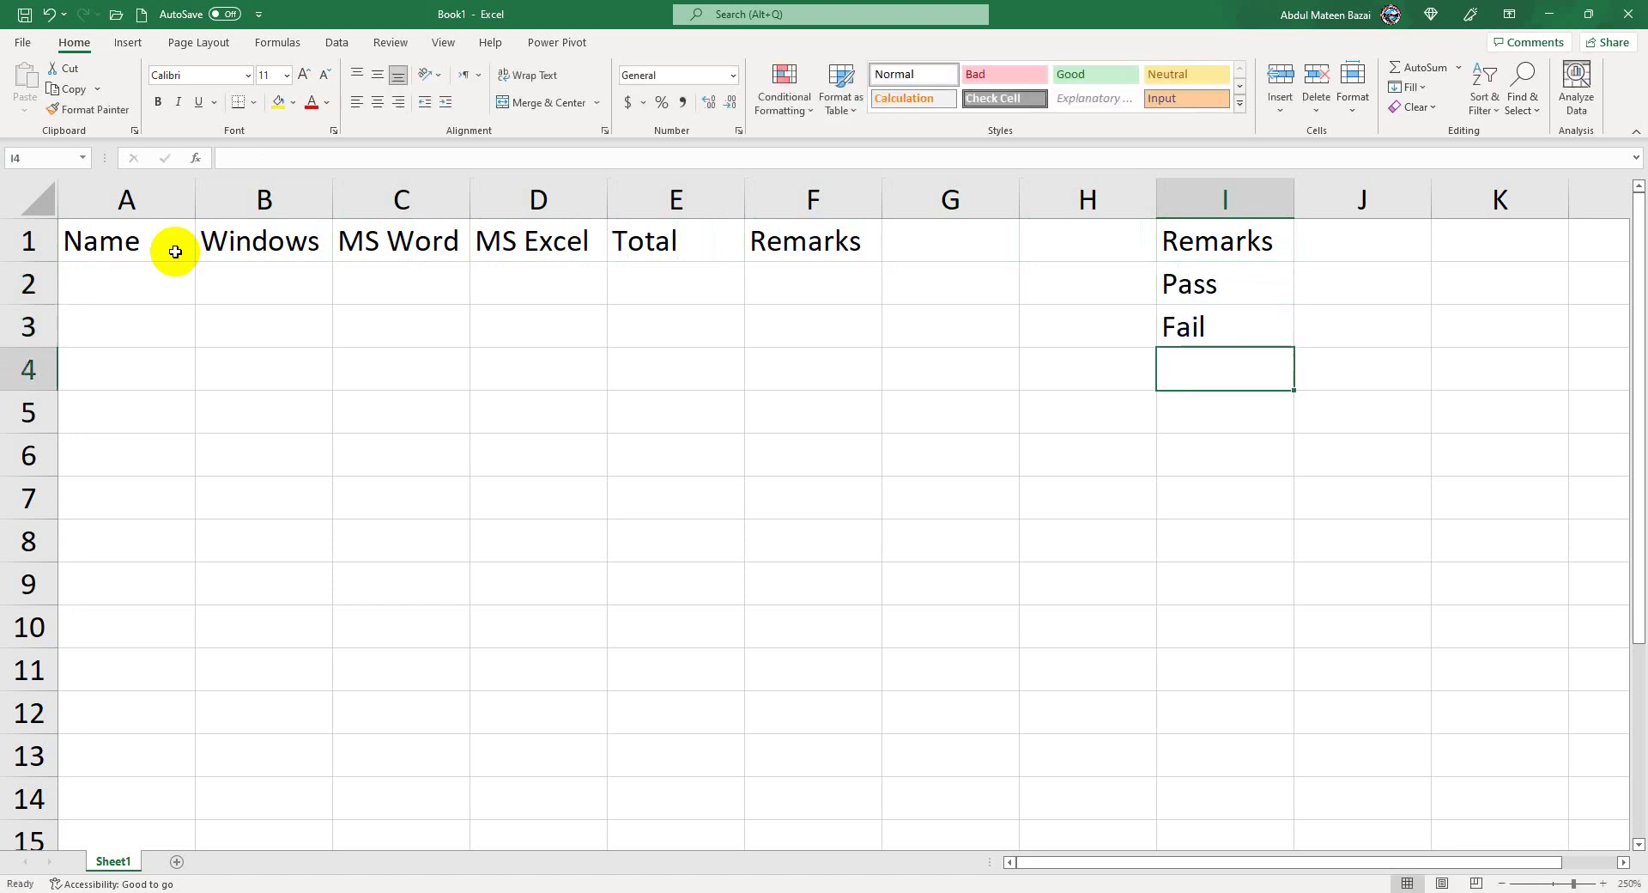
Change the I1 heading to Grad and clear I2 and I3.
key("Up")
key("Up")
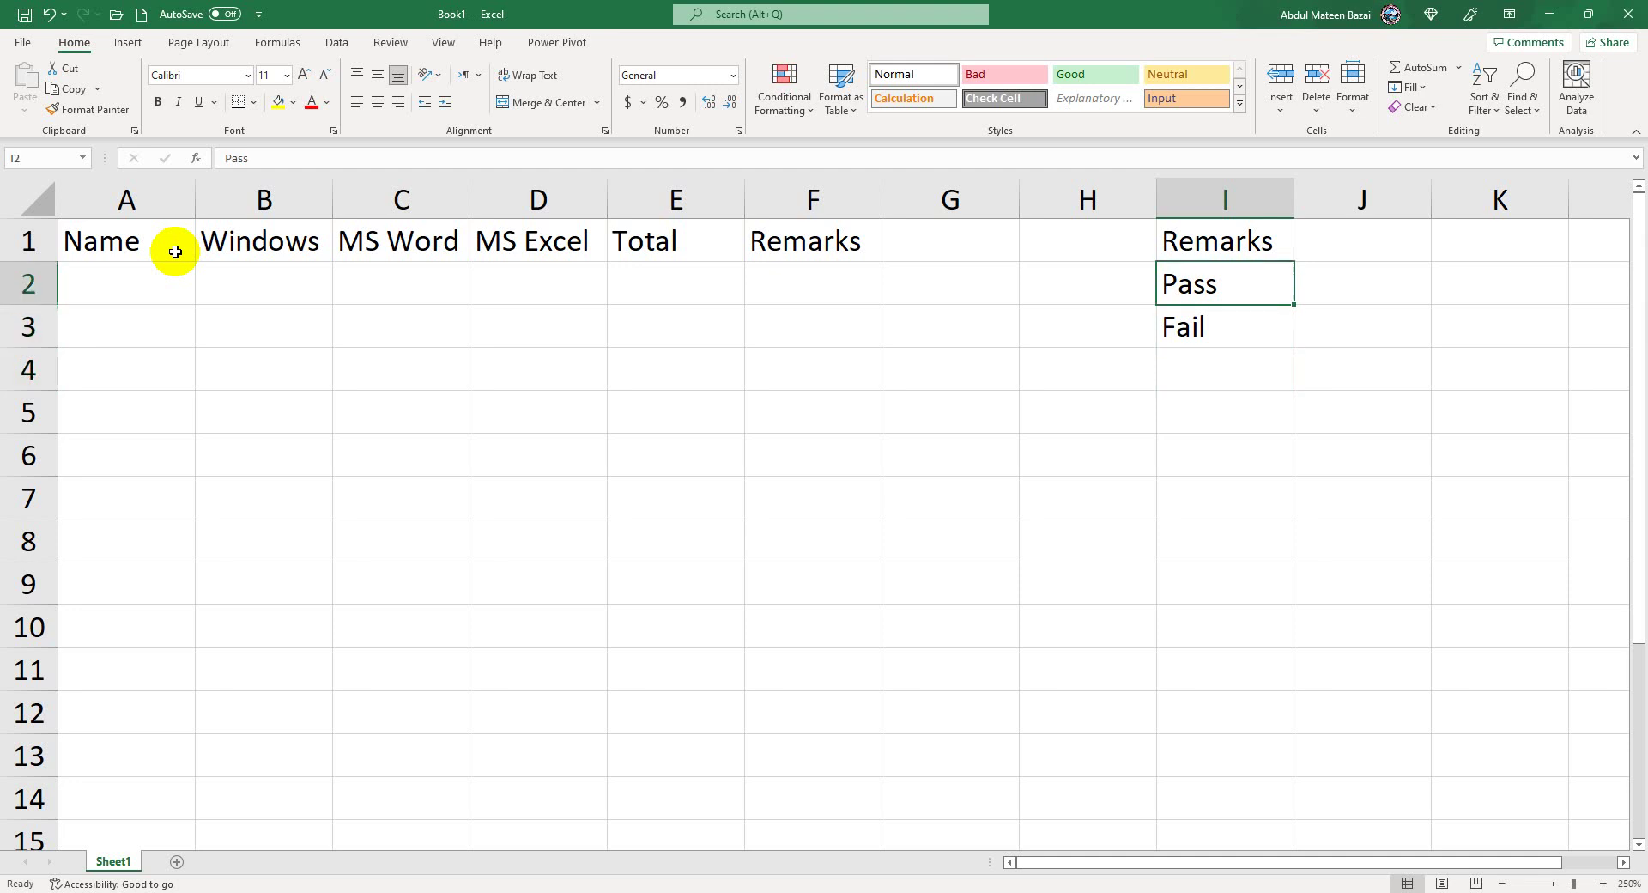
key("Up")
type("Grad")
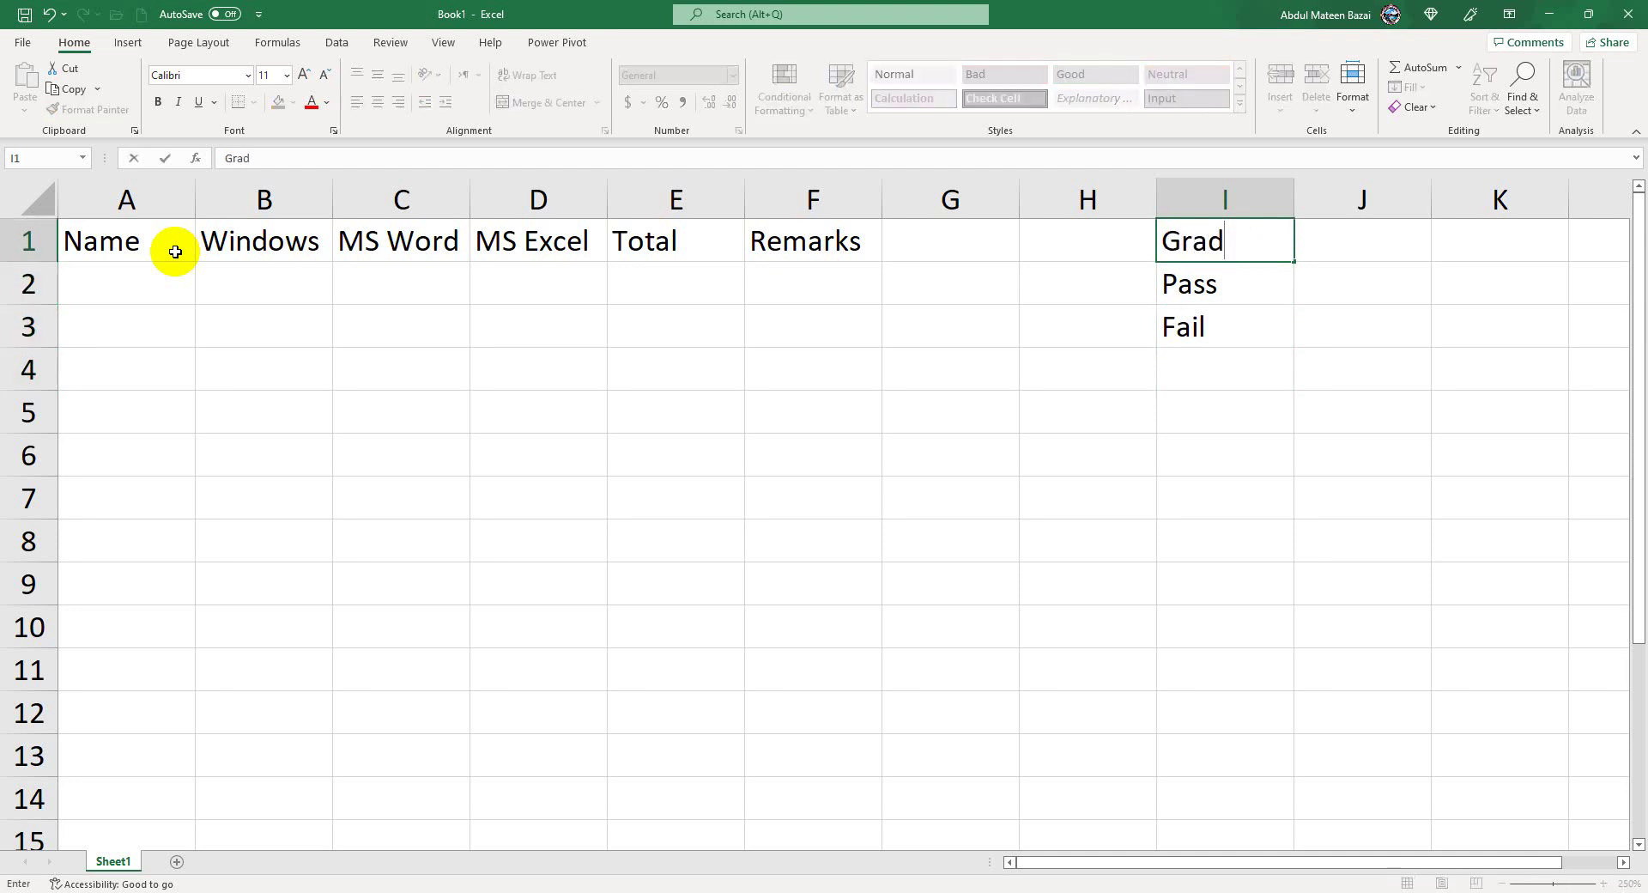
key("Return")
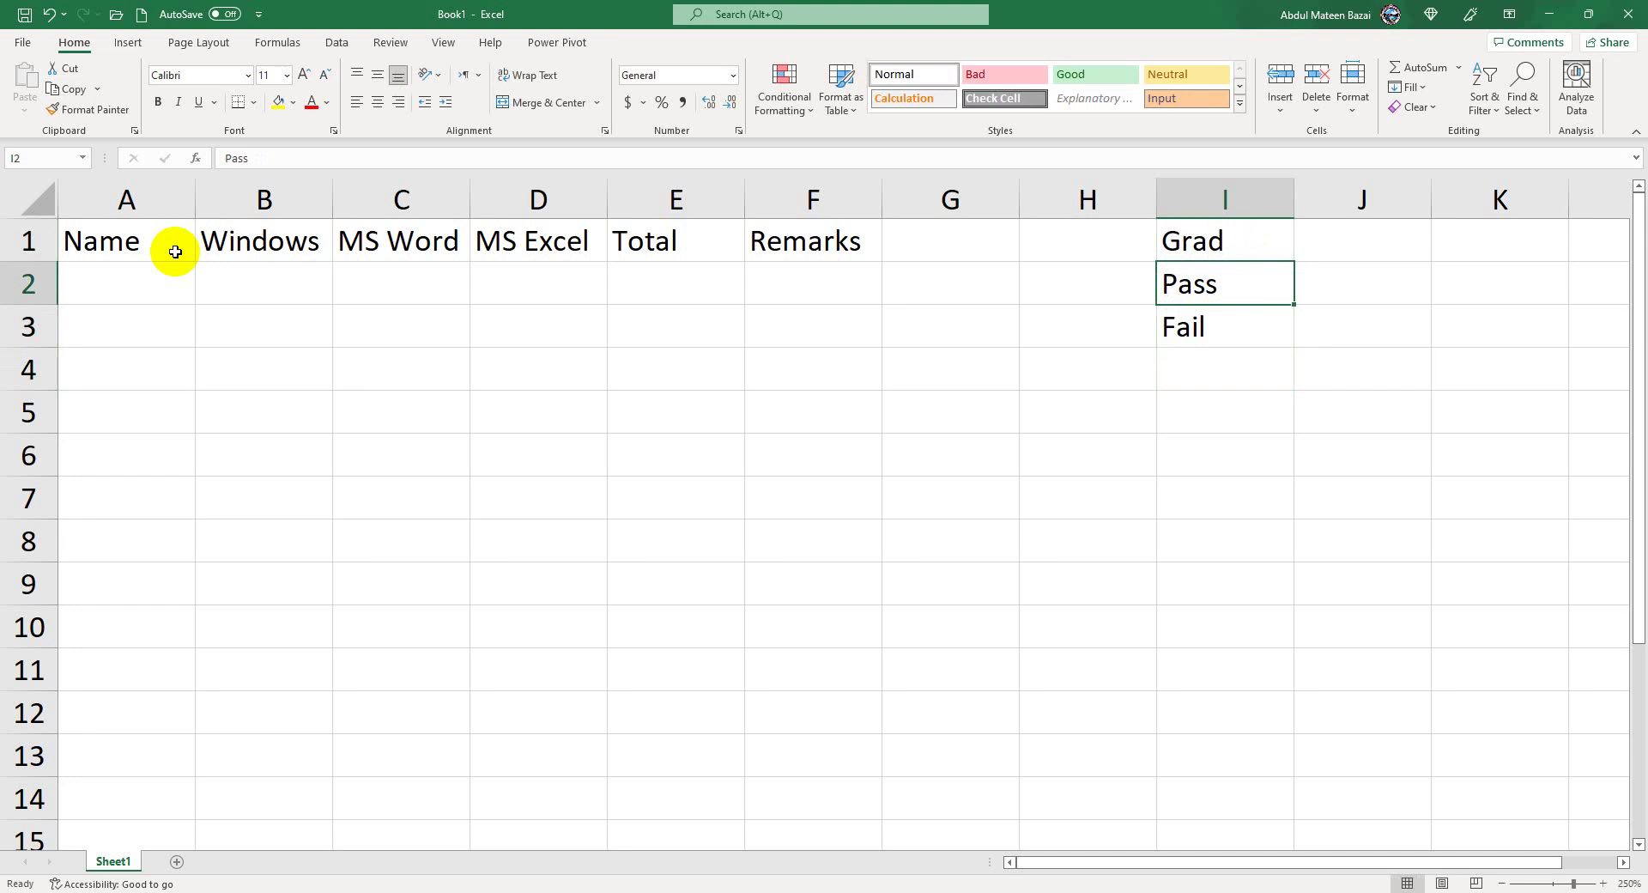
key("Delete")
key("Down")
key("Delete")
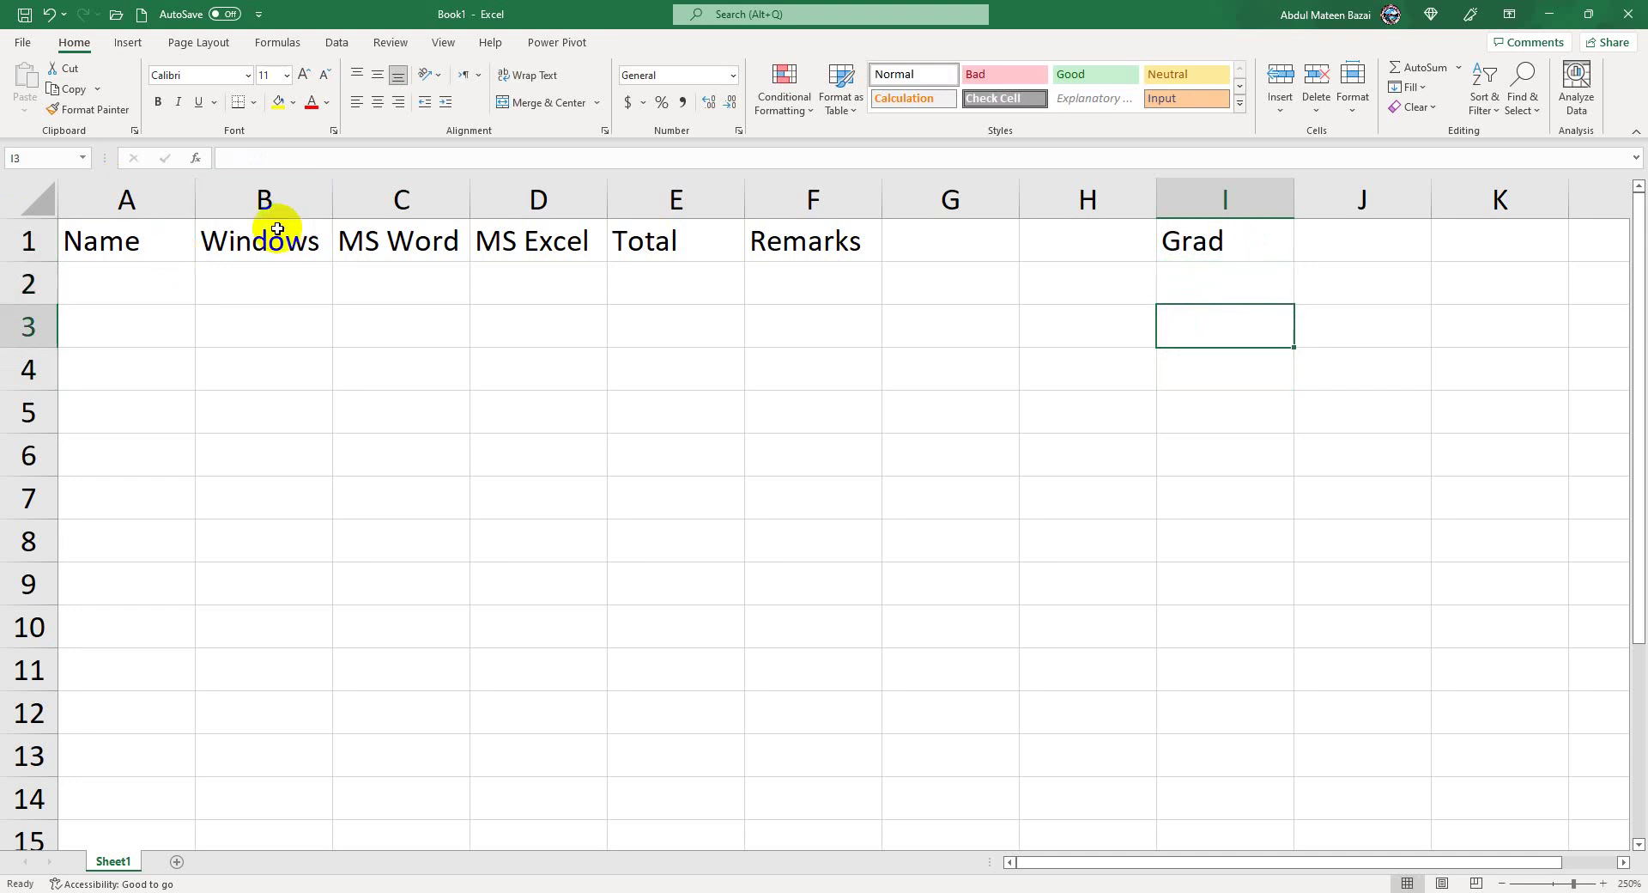
Select the three subject headings in B1:D1.
left_click_drag(264, 234, 517, 232)
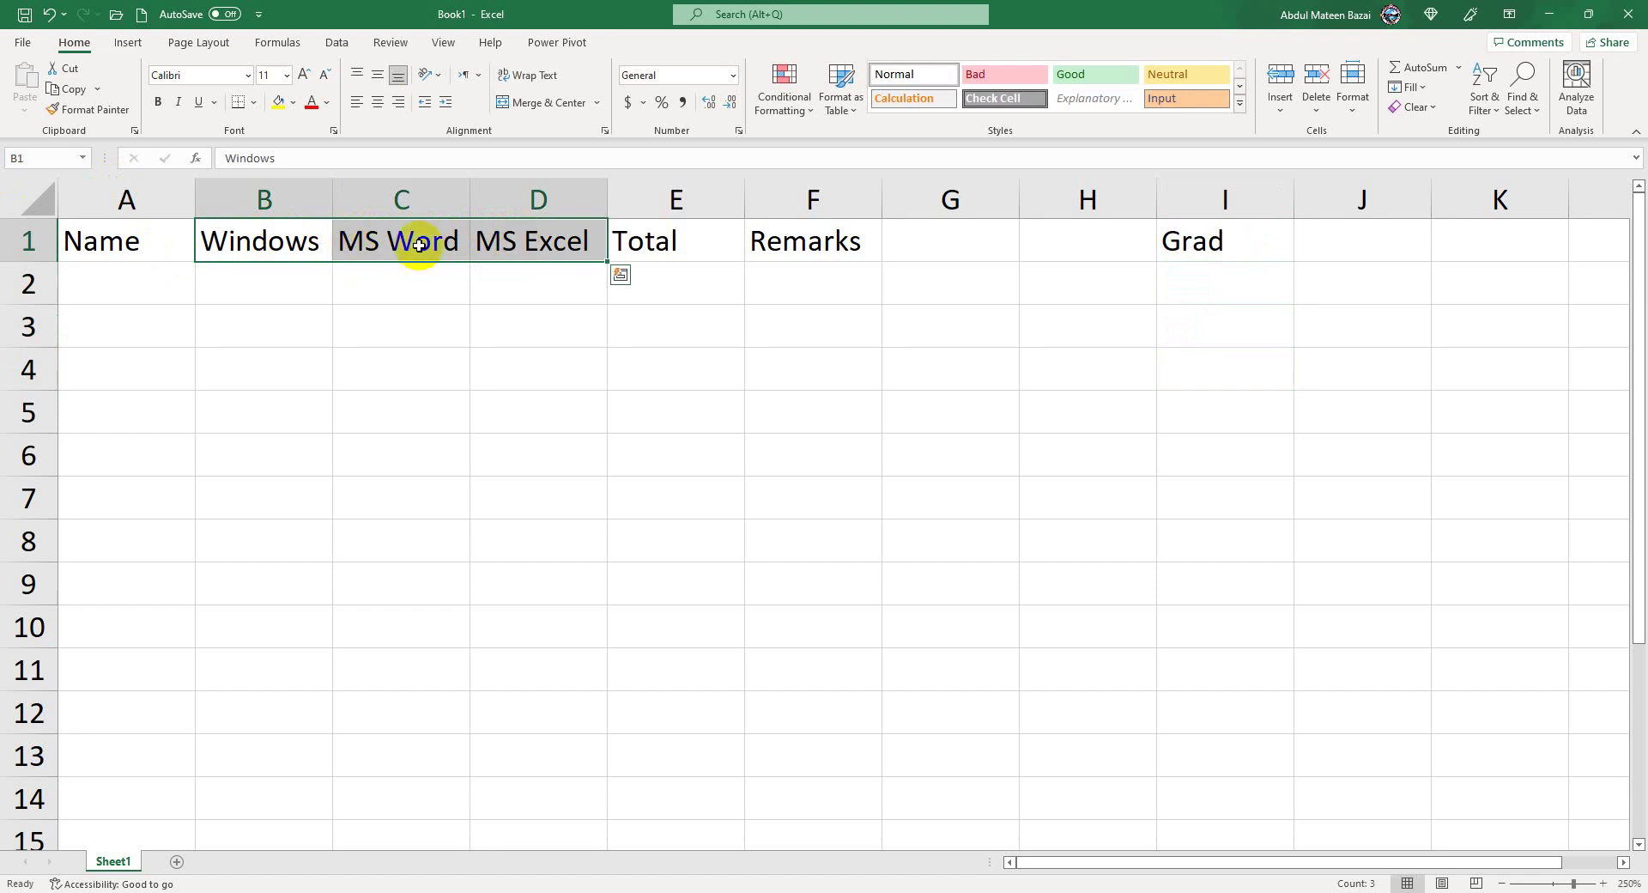
left_click(382, 309)
left_click_drag(258, 240, 529, 242)
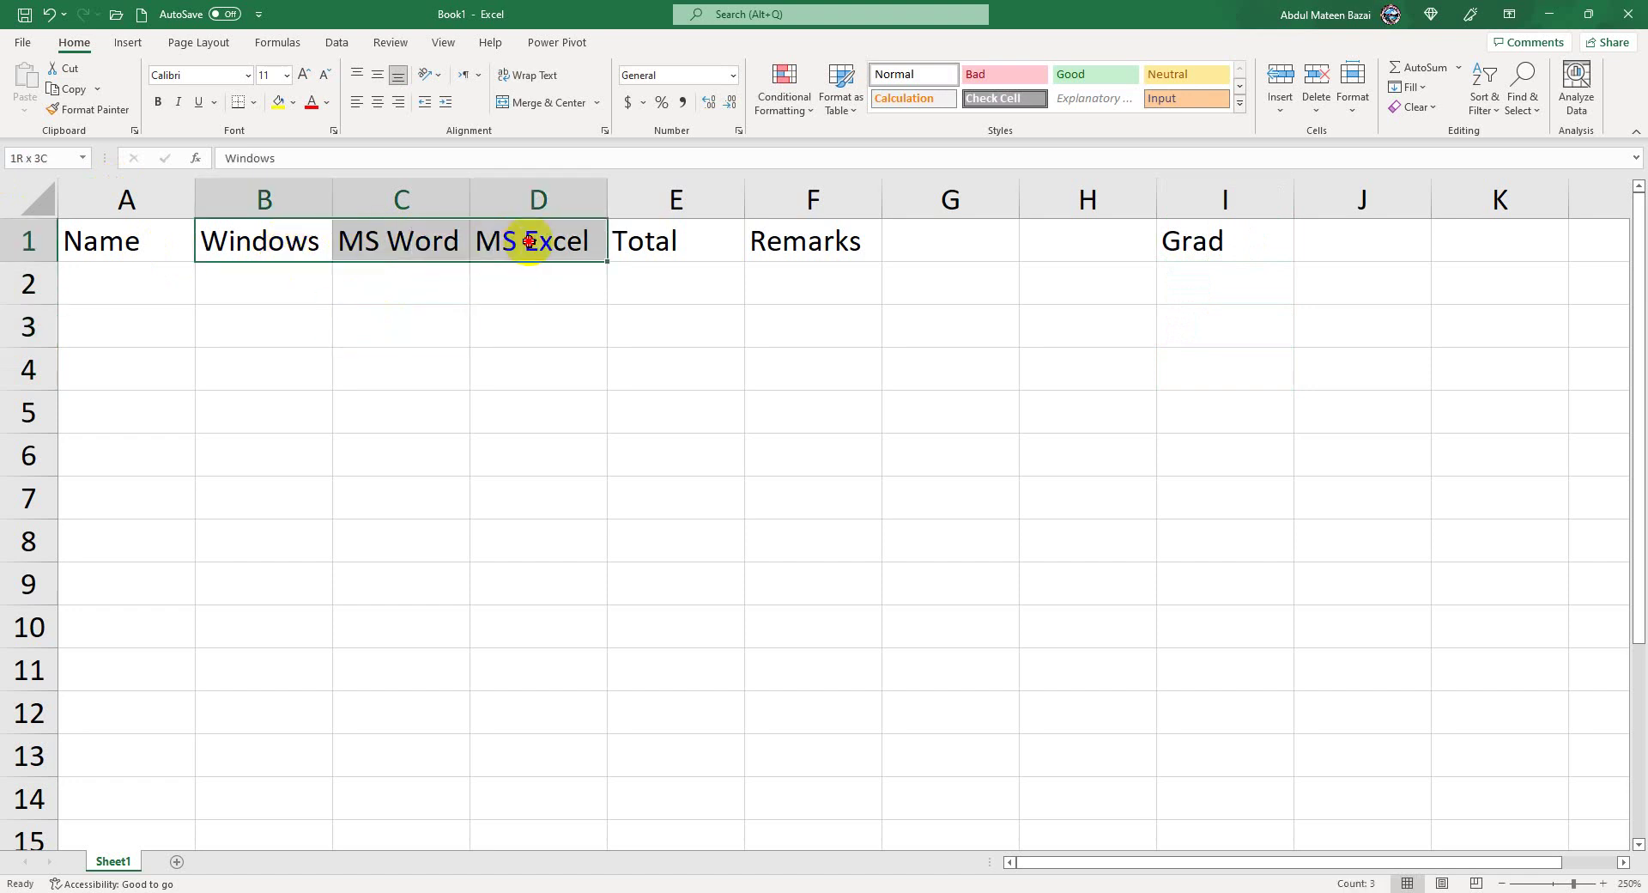
left_click(1189, 285)
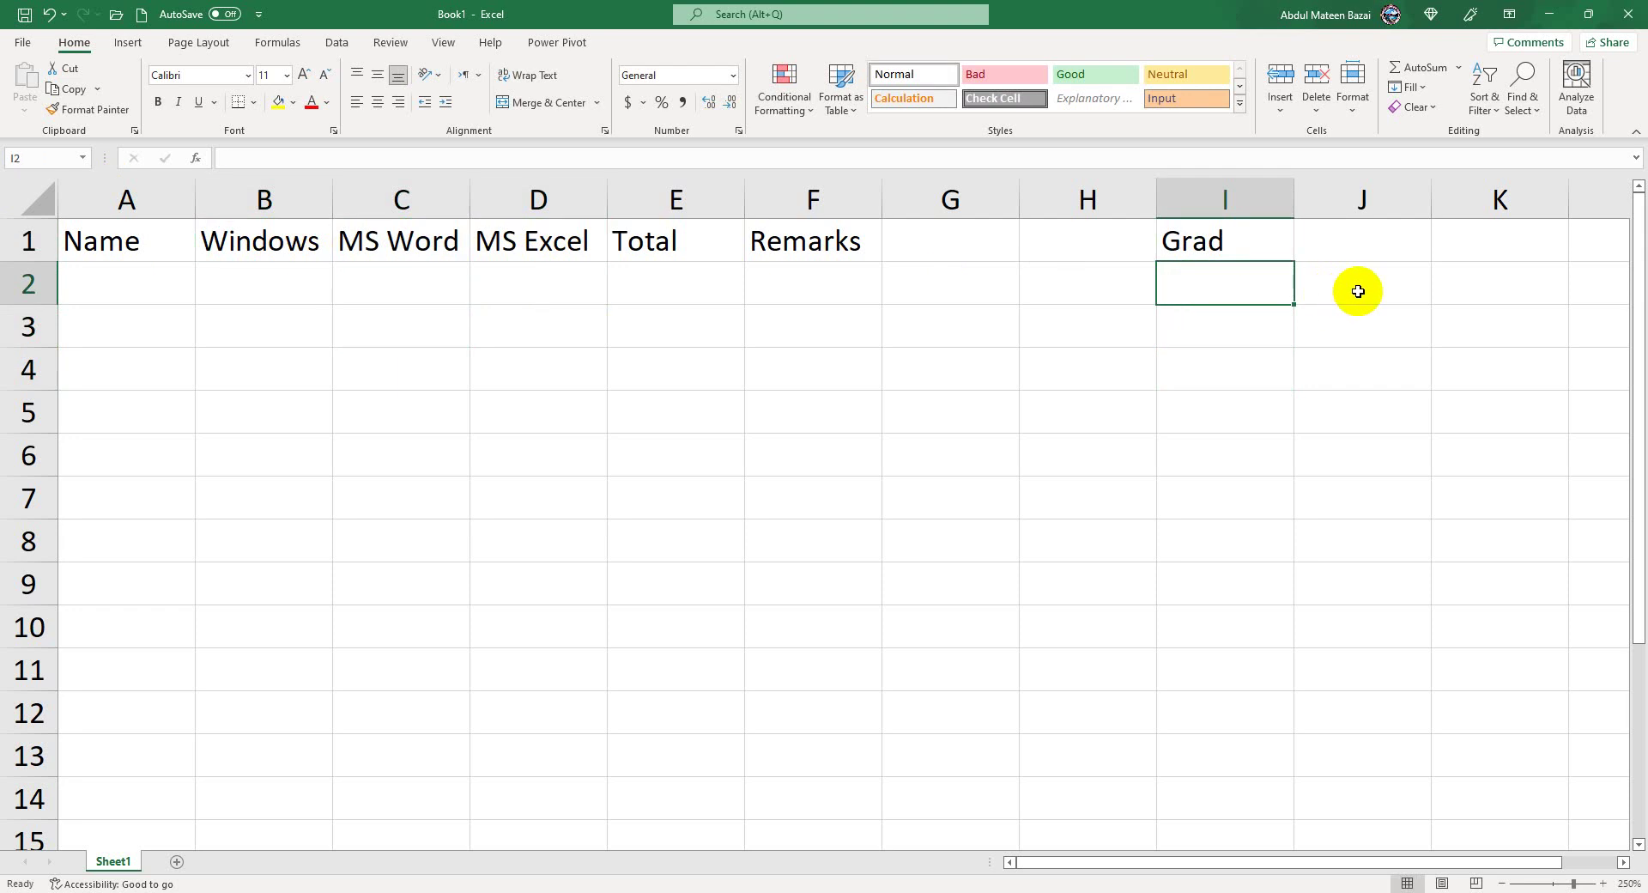
Pair the condition <=220 with grade 1st in H2:I2.
key("Left")
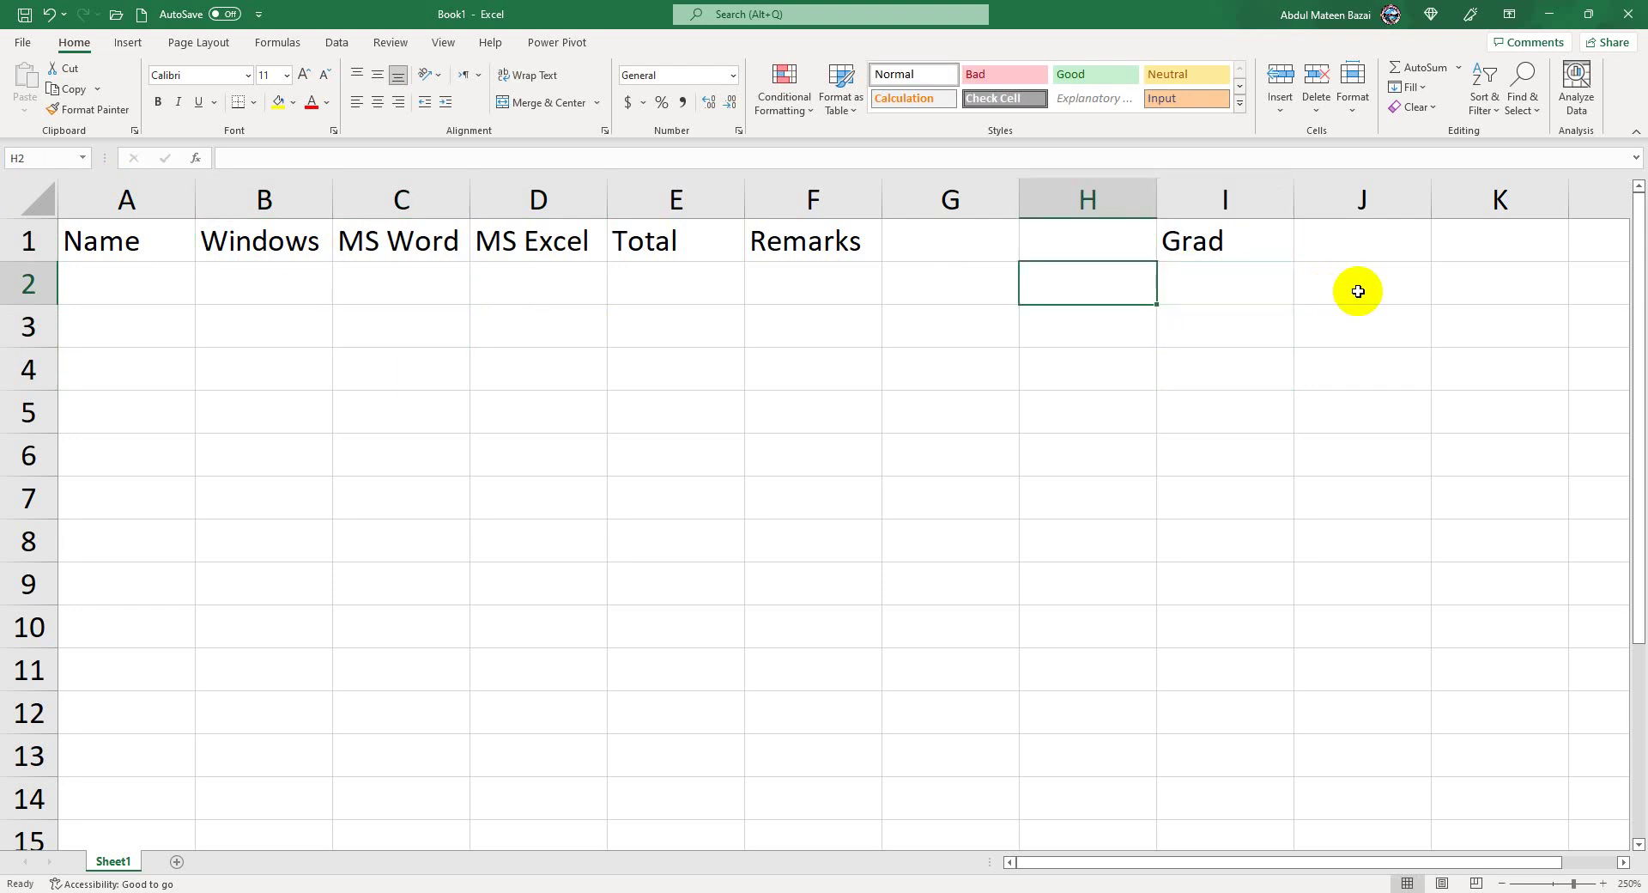
type("25")
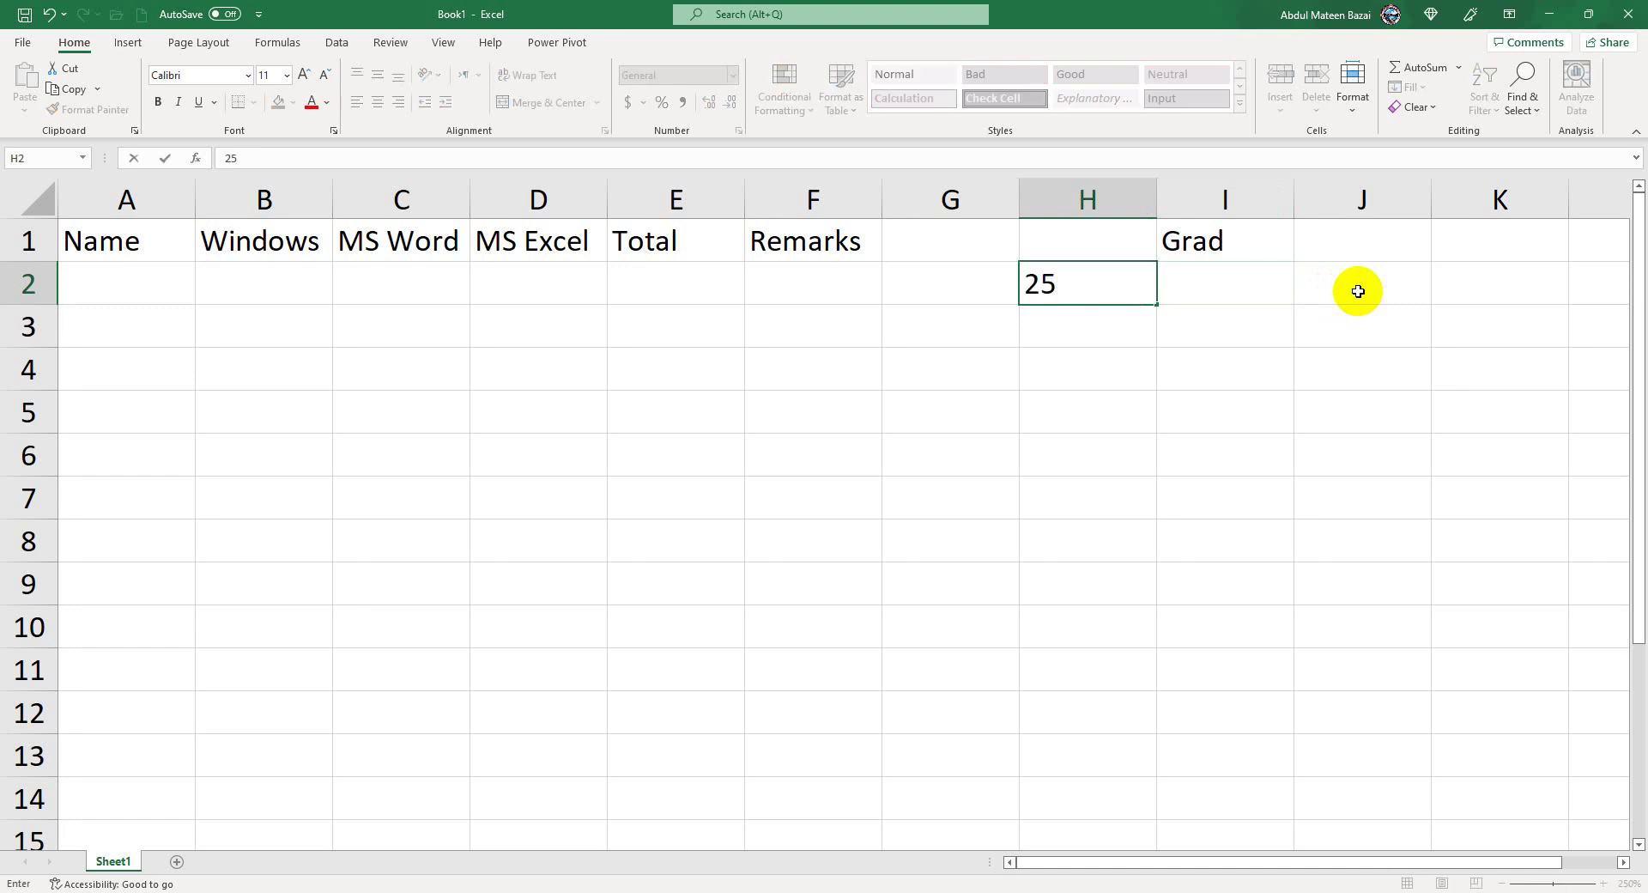
key("BackSpace")
type("20")
key("Tab")
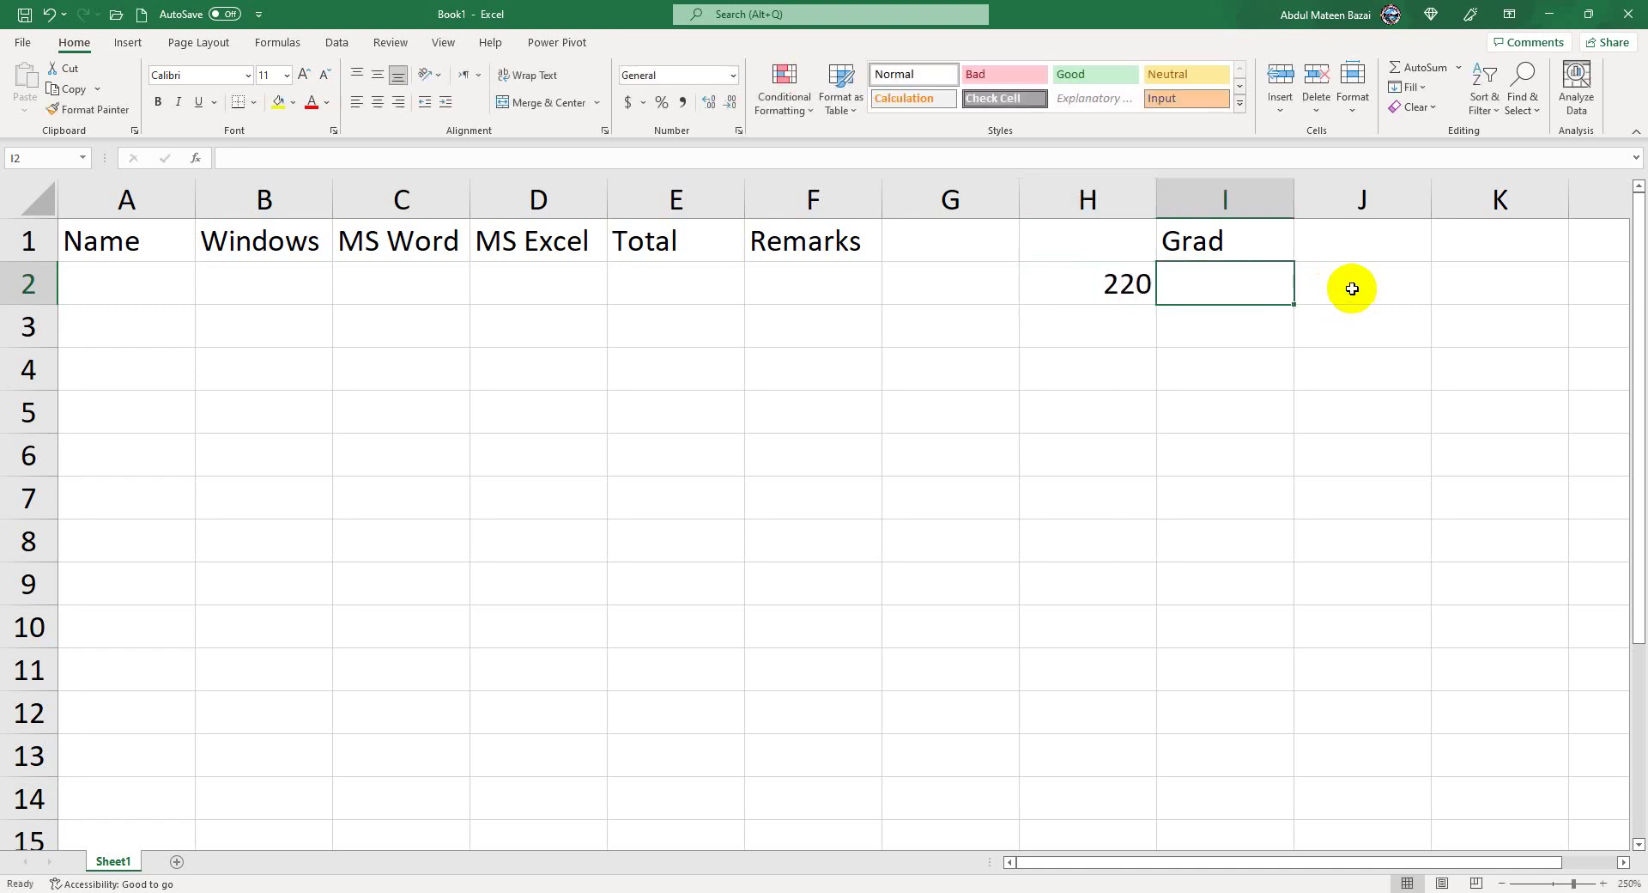
key("Left")
key("F2")
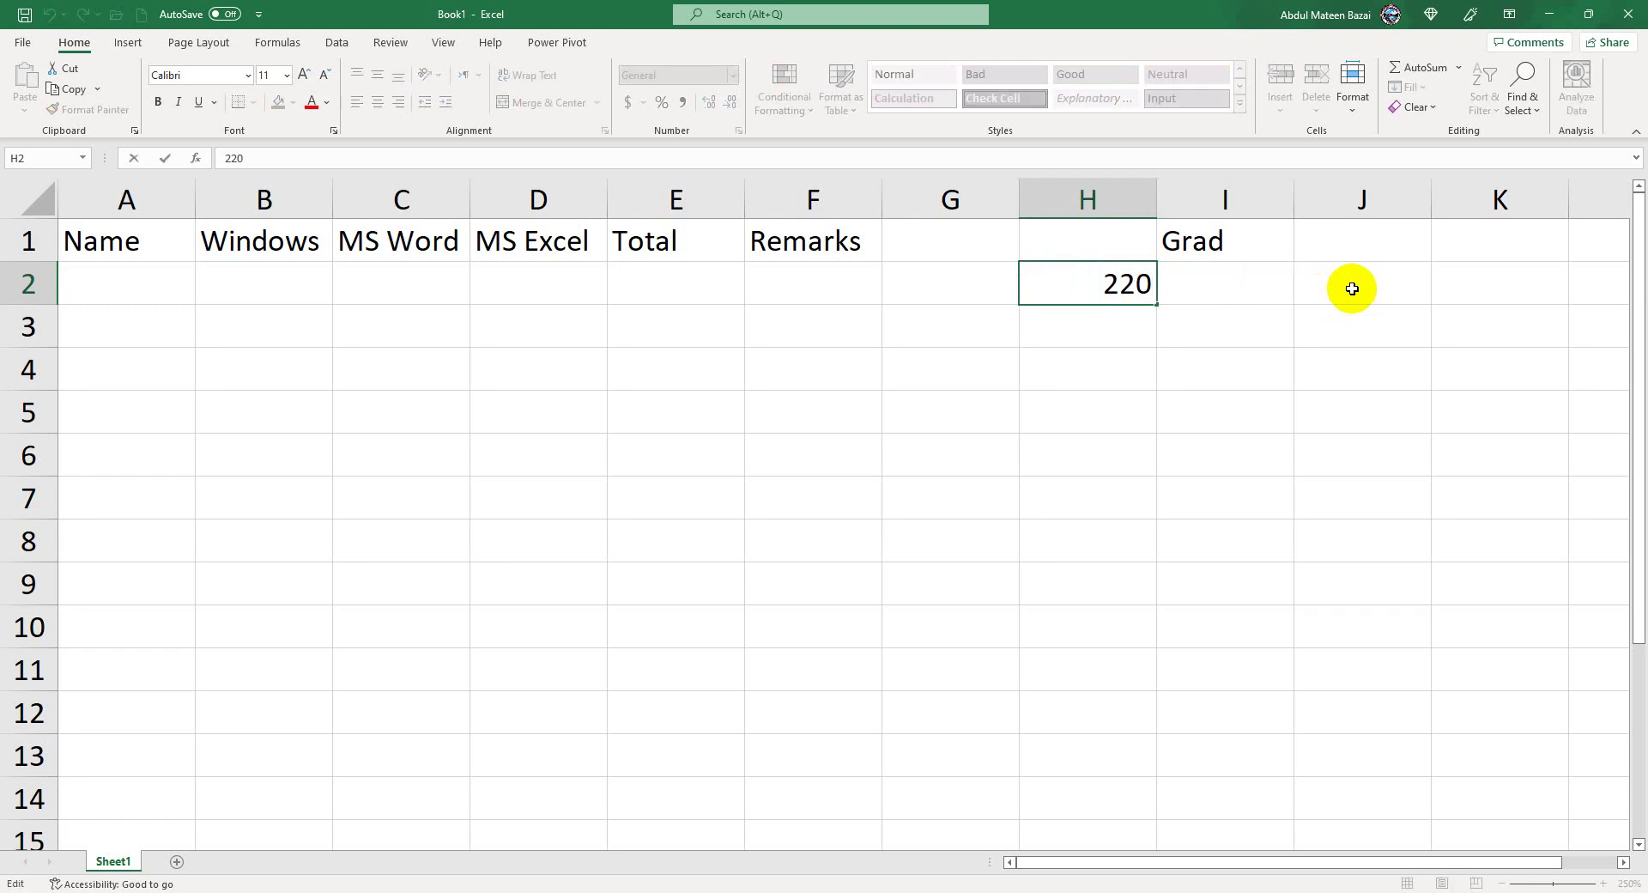
type("<")
type("=")
key("Tab")
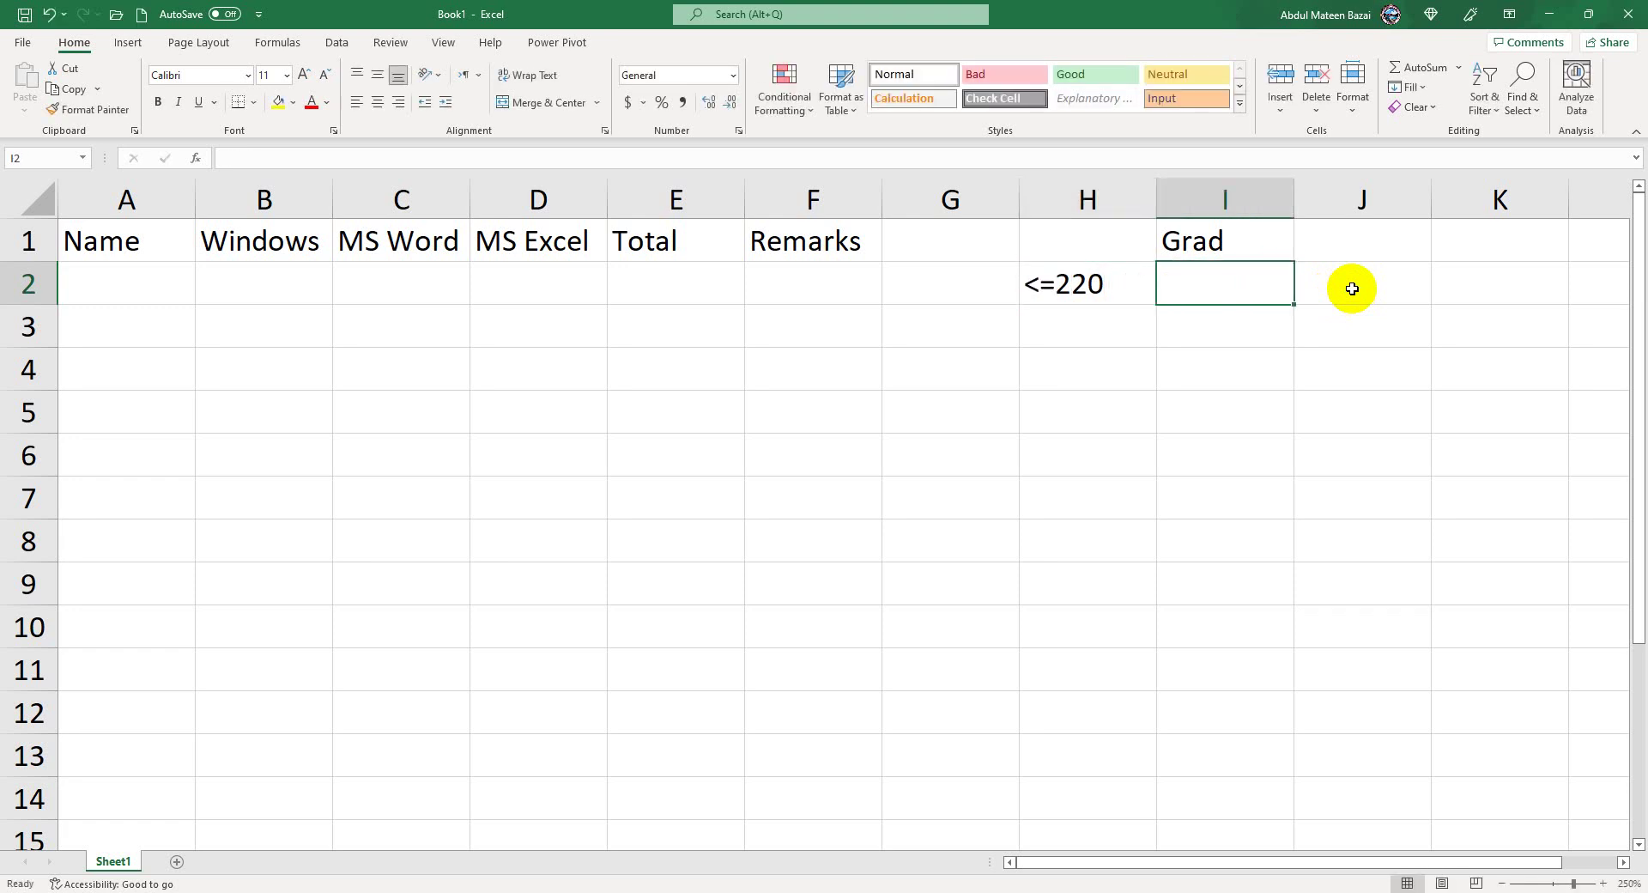
type("A")
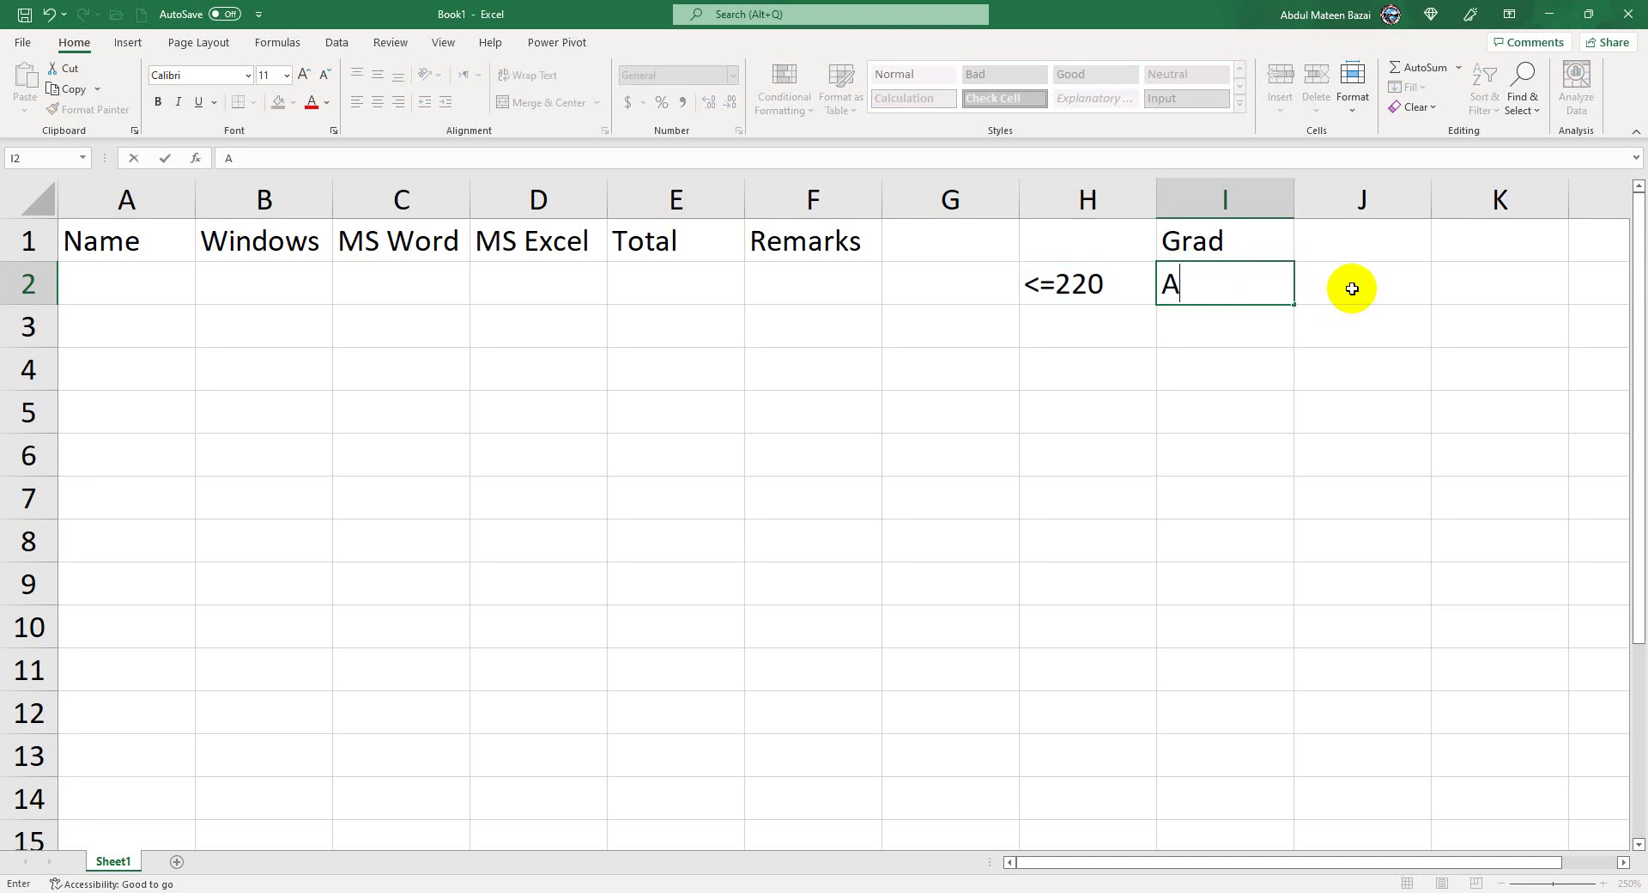
key("BackSpace")
type("1st")
key("Return")
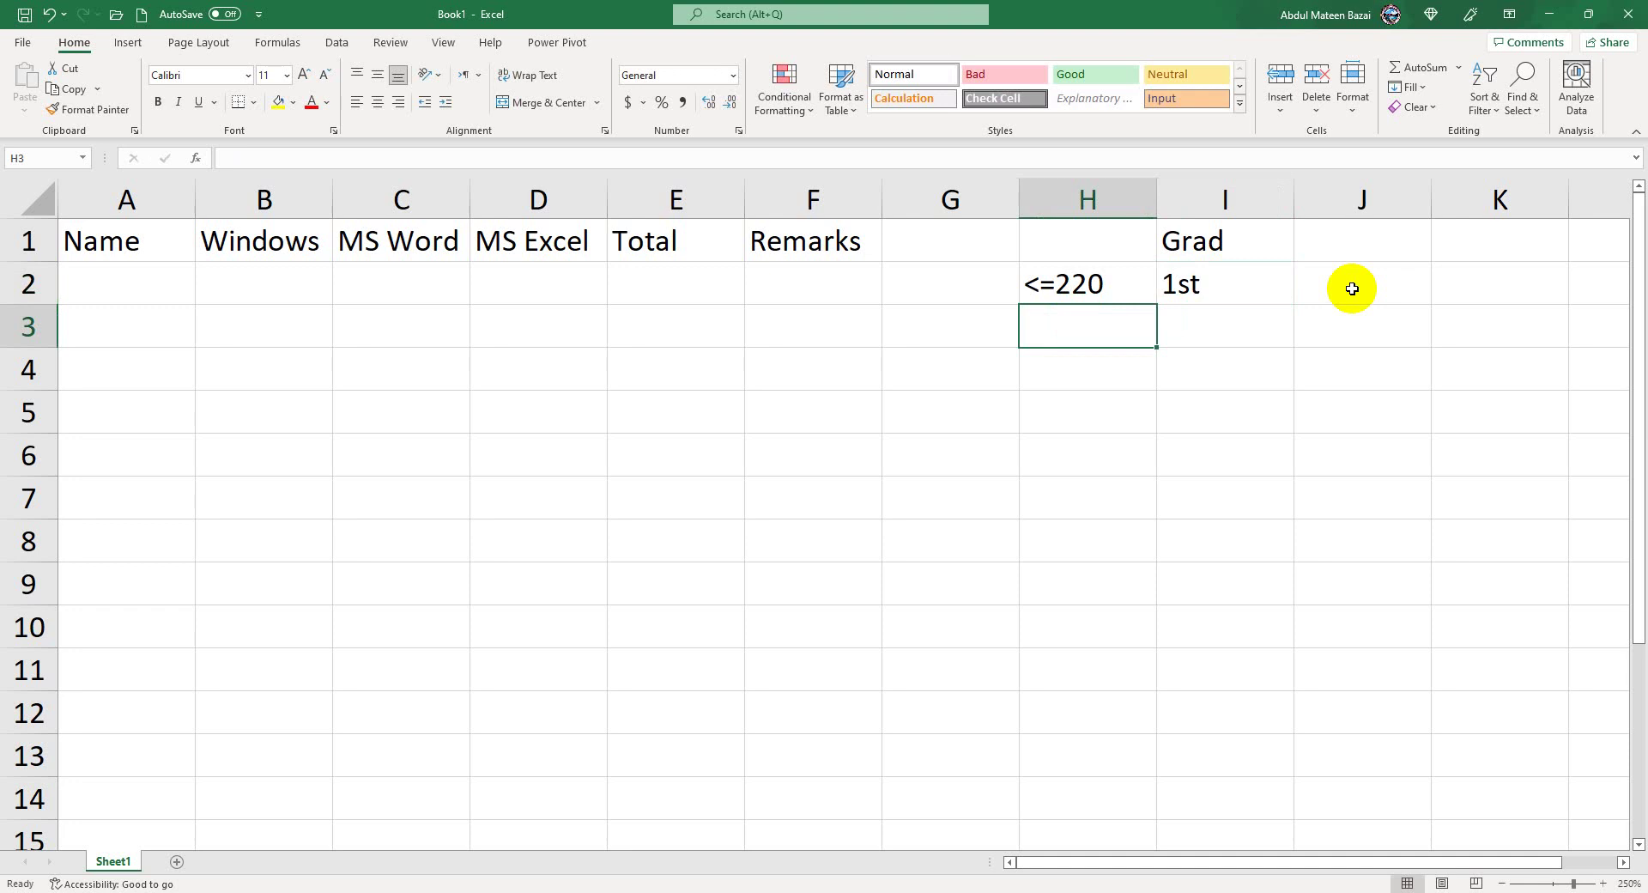
Add the <=185 condition with grade 2nd in row 3.
type("<=")
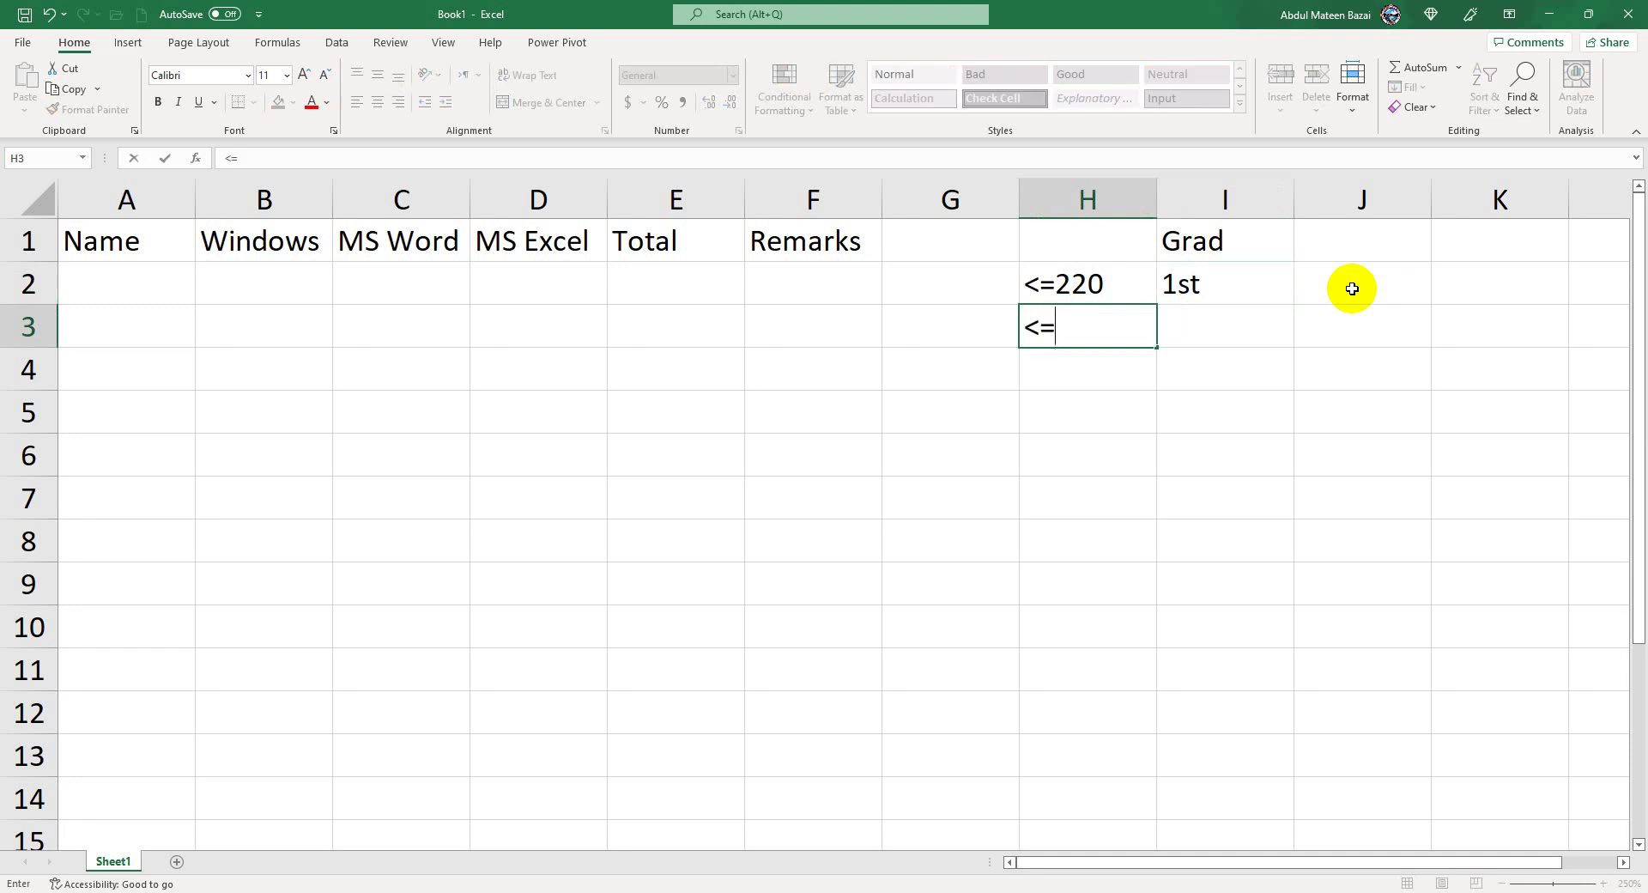
type("19")
key("BackSpace")
type("80")
key("BackSpace")
type("5")
key("Tab")
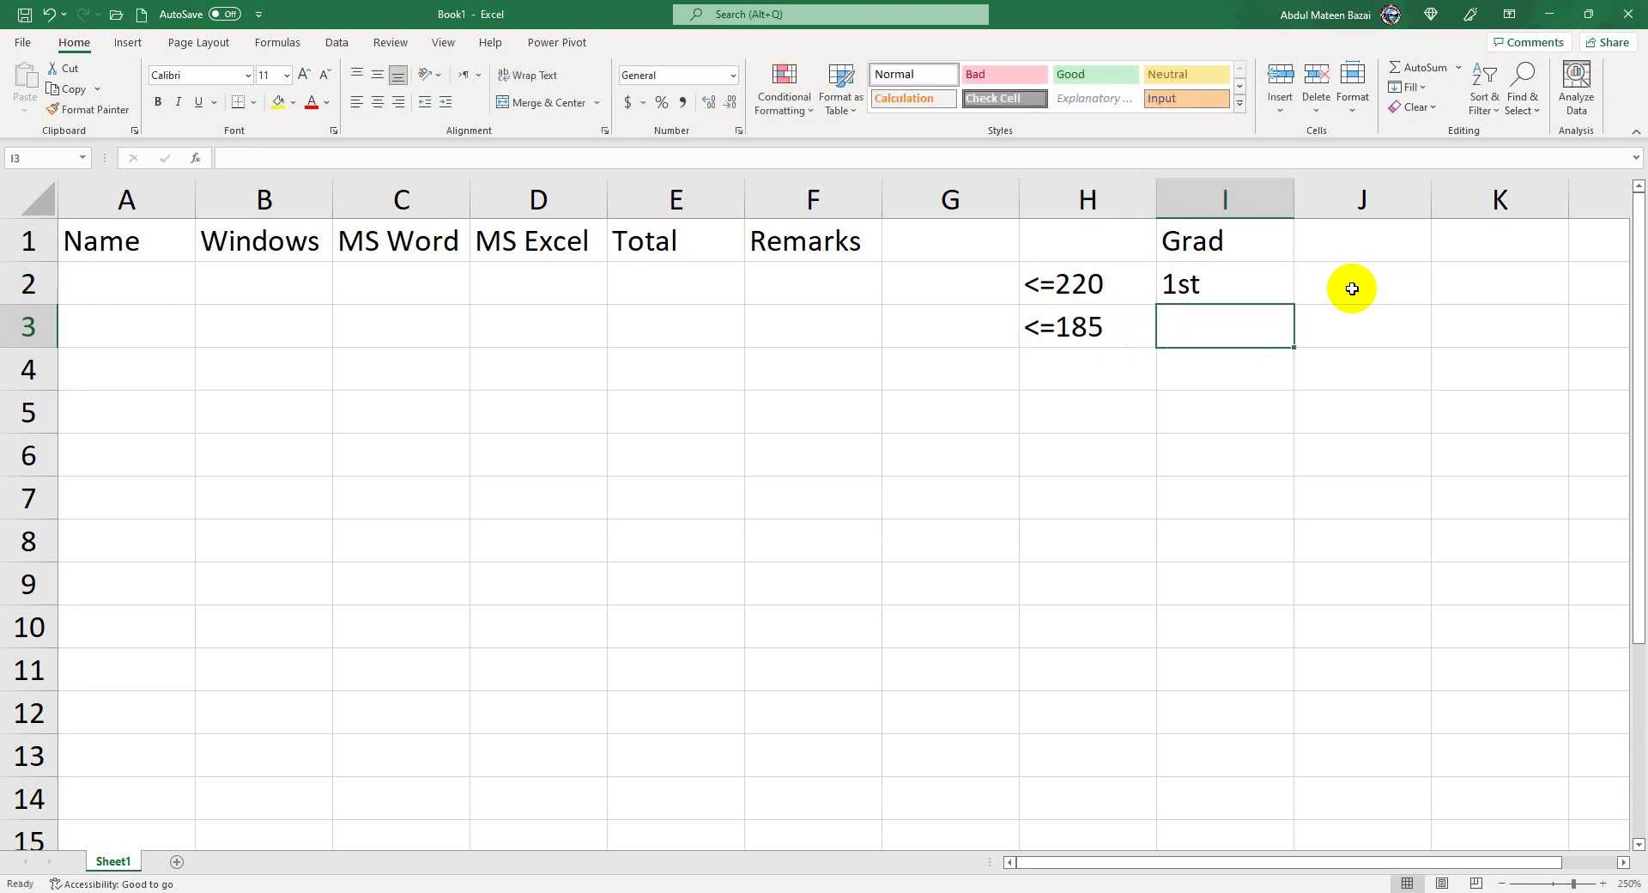
type("2nd")
key("Return")
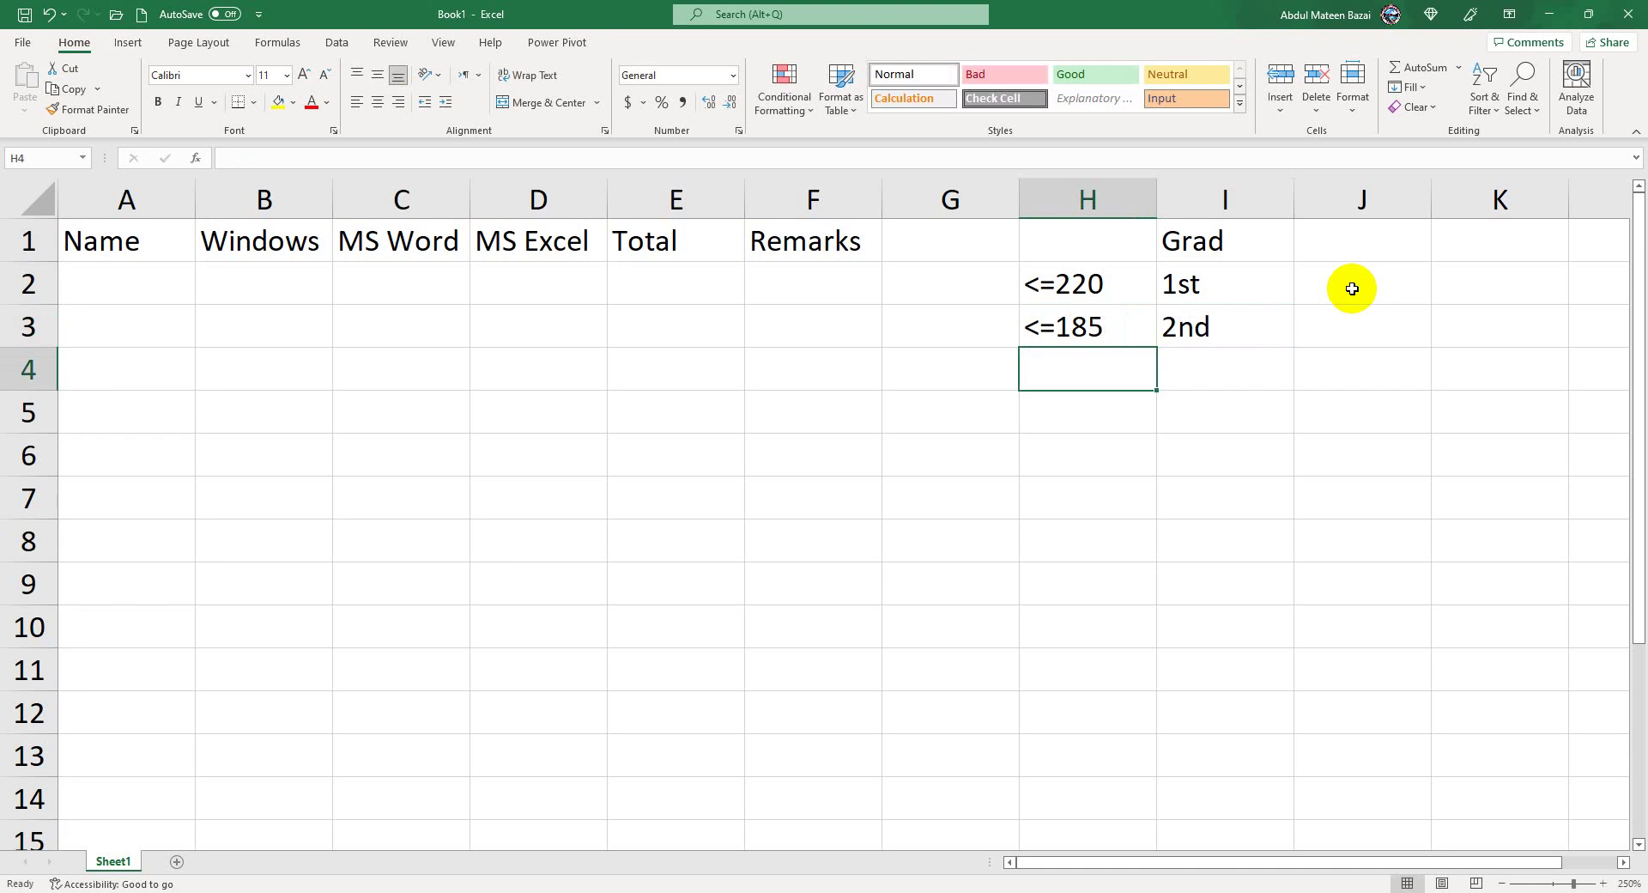
Add <=160 with 3rd and <=150 with Pass in rows 4 and 5.
type("<")
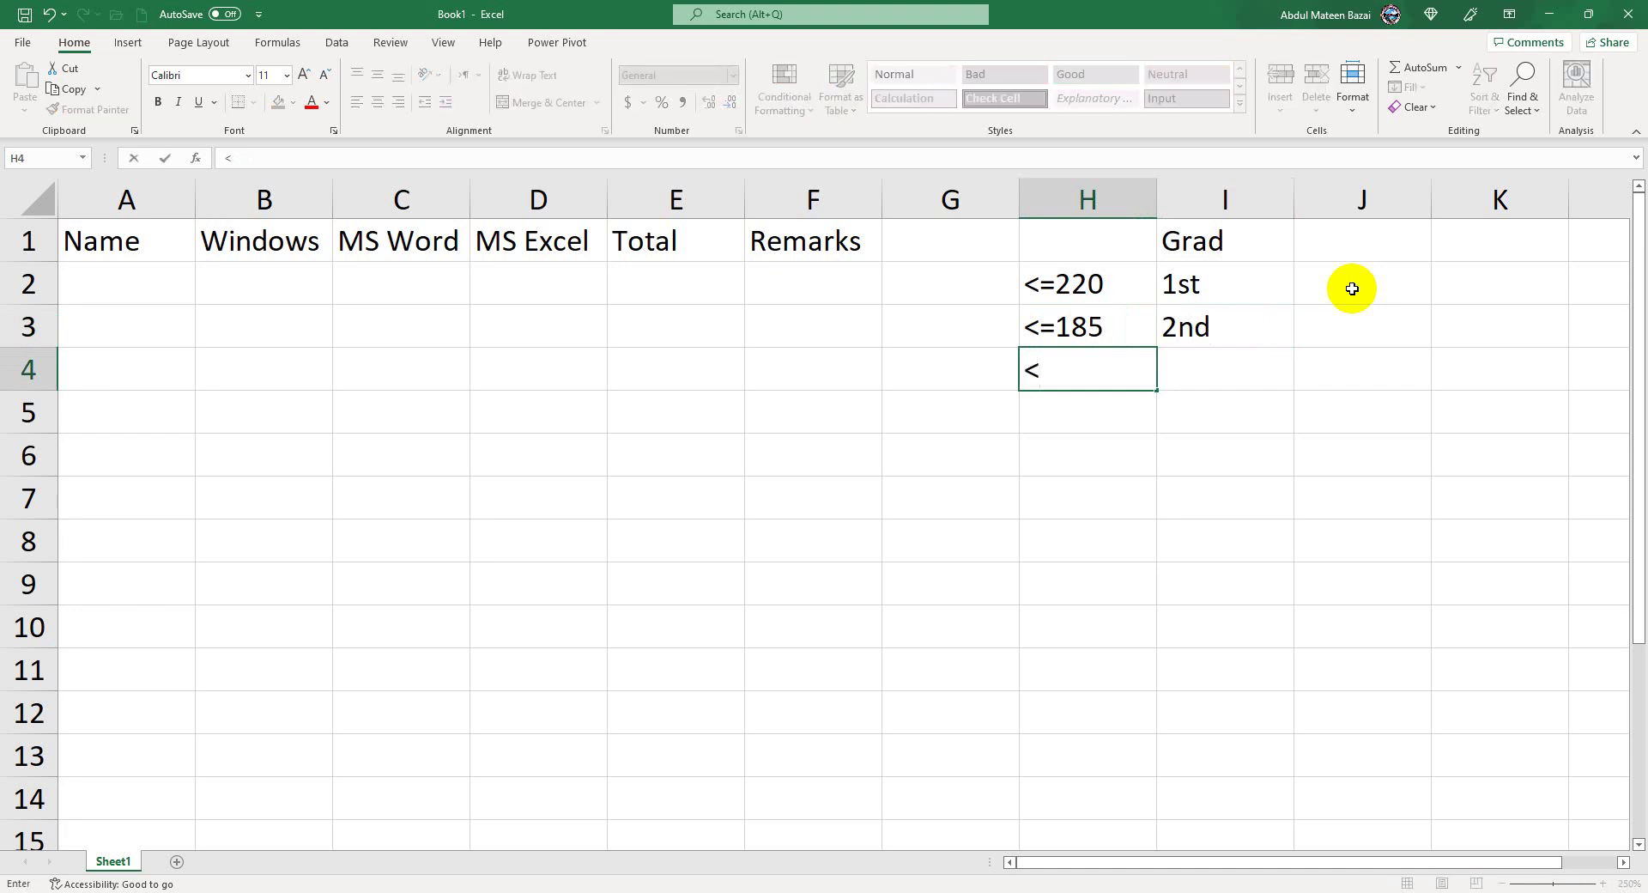
type("=")
type("1")
type("60")
key("Tab")
type("3")
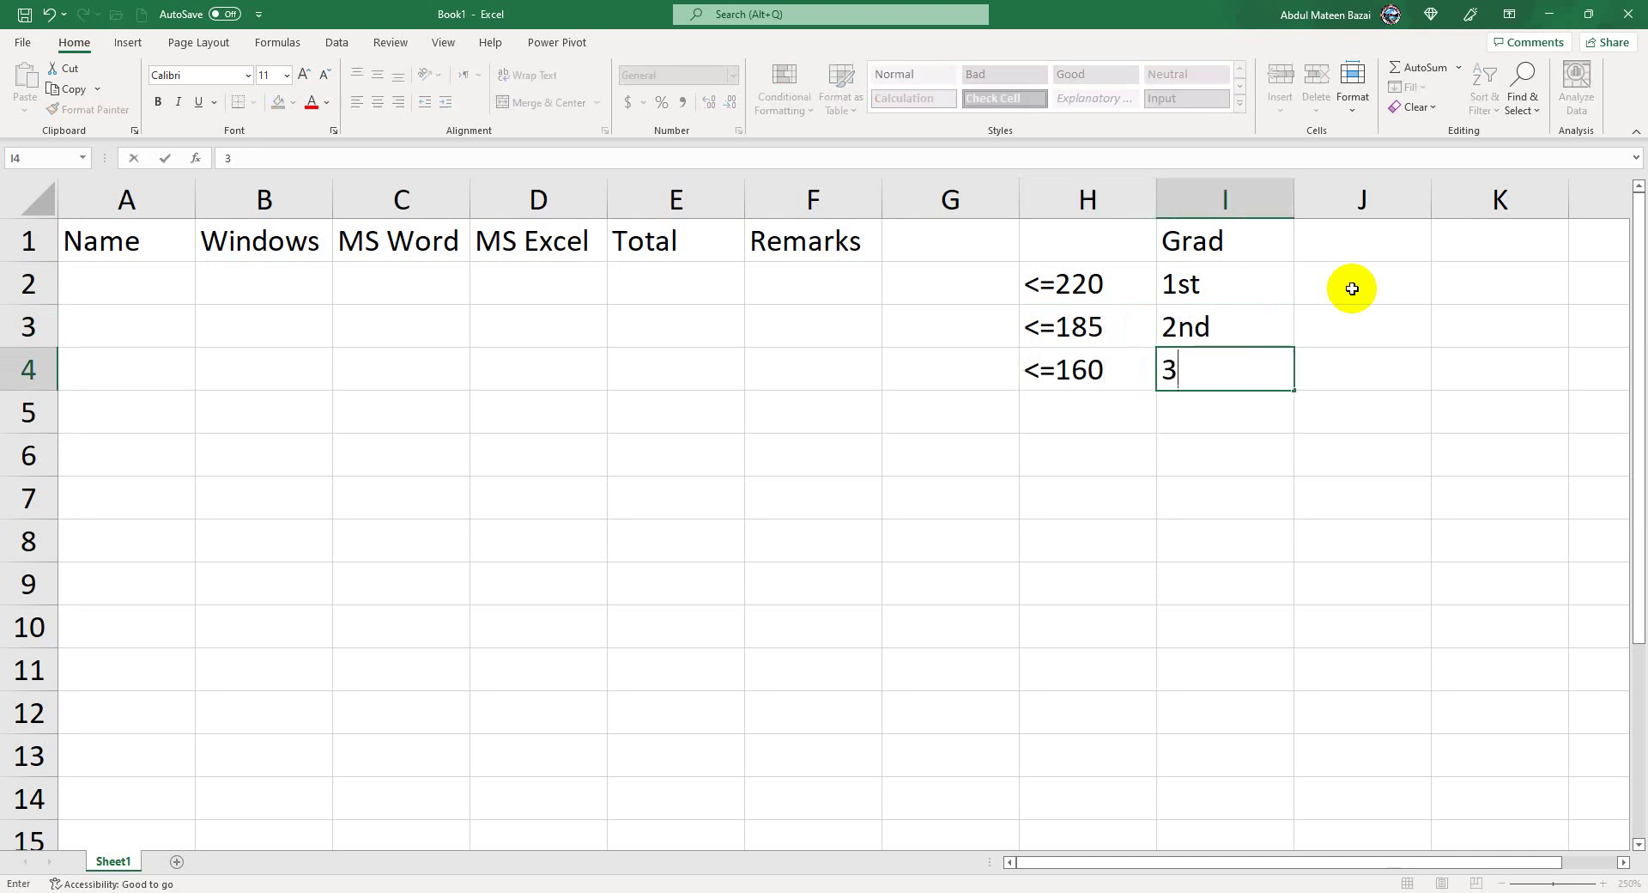
type("rd")
key("Return")
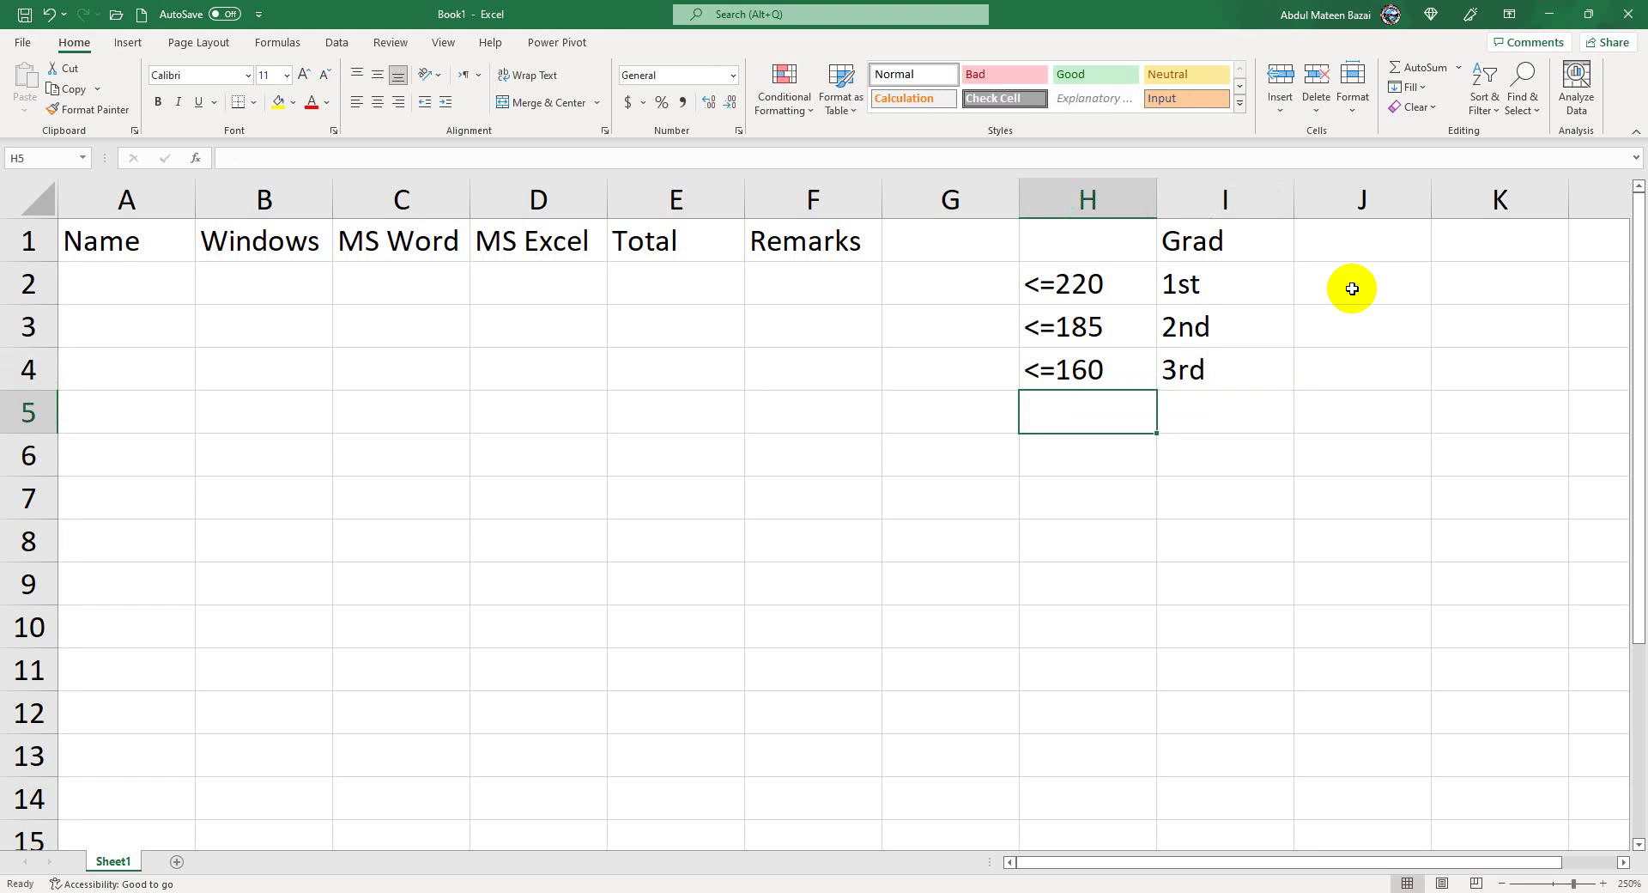
type("<")
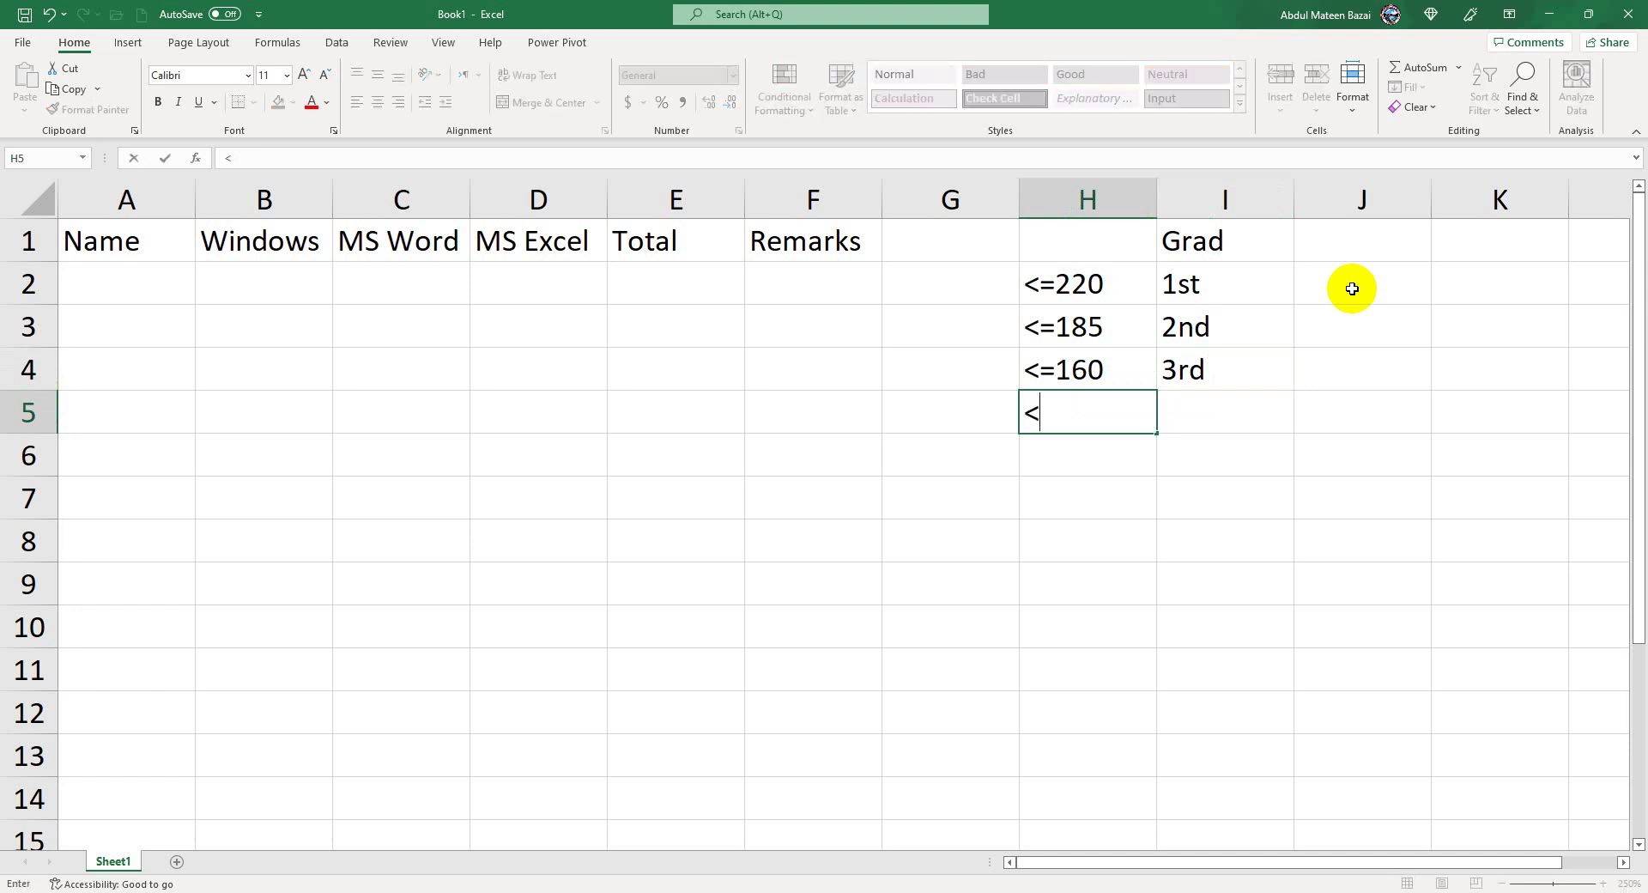
type("=1")
type("50")
key("Tab")
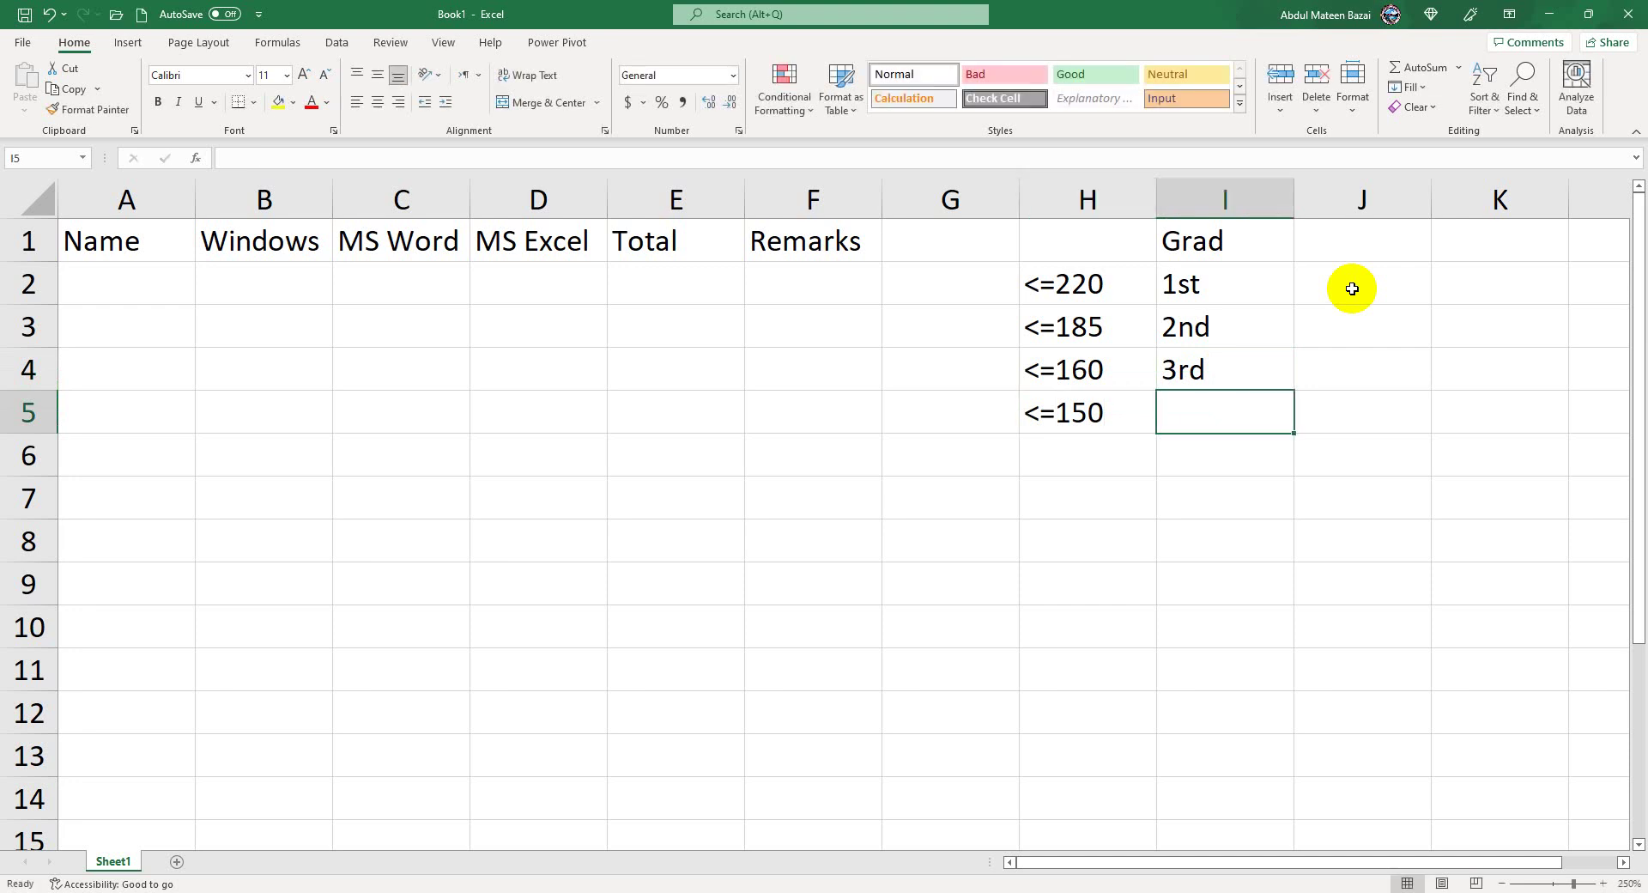
type("Pass")
key("Return")
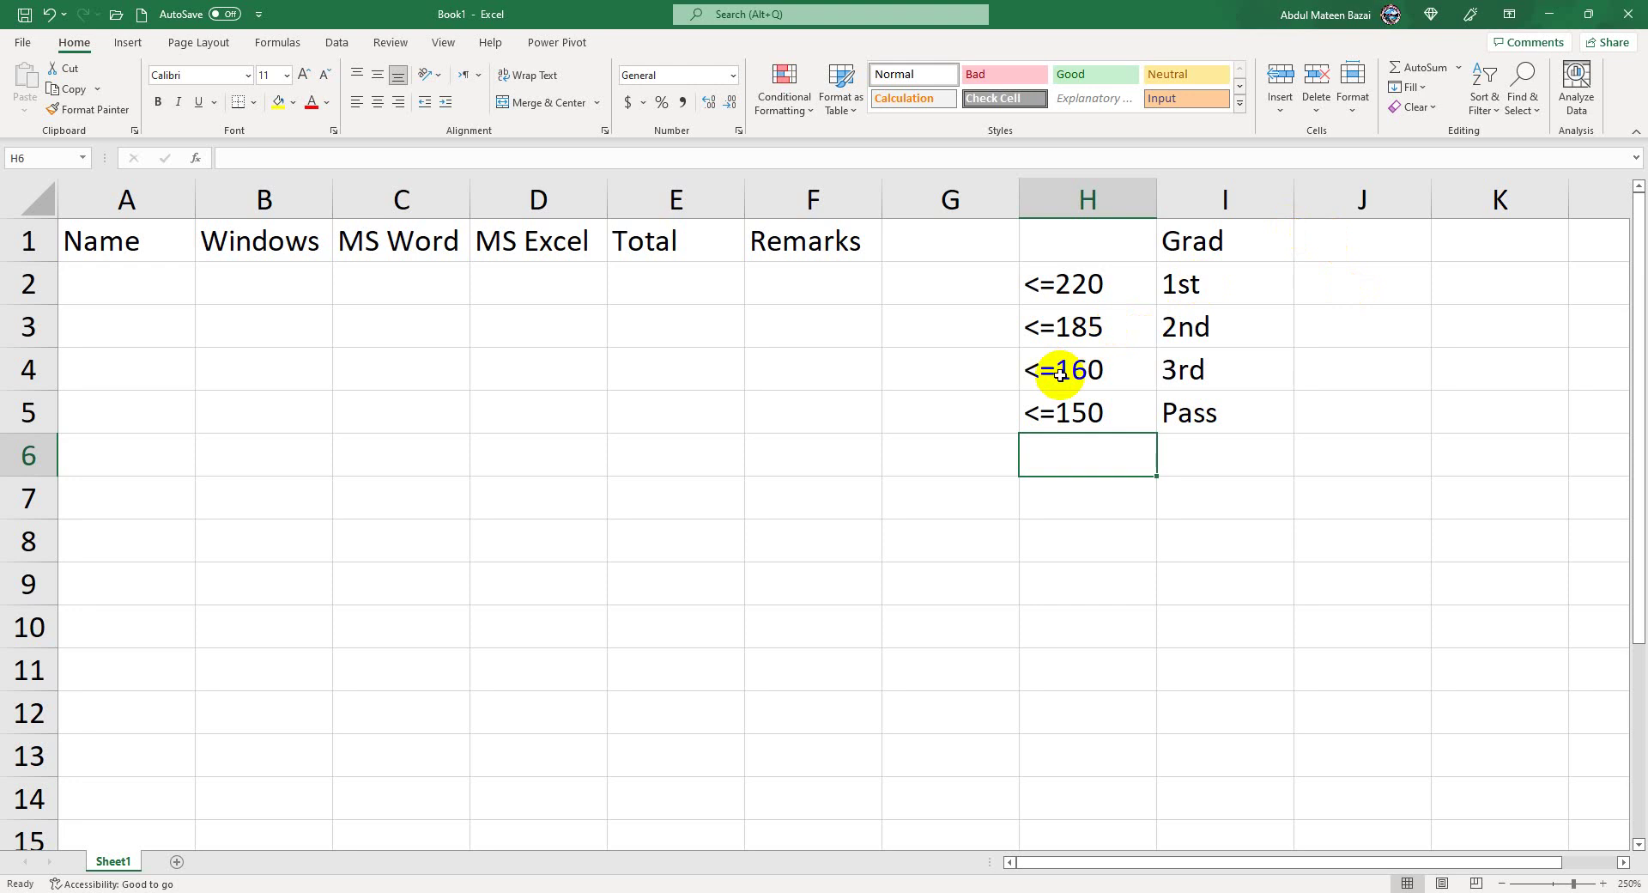
Review the 1st, 2nd and 3rd grade entries and their conditions.
left_click(1171, 369)
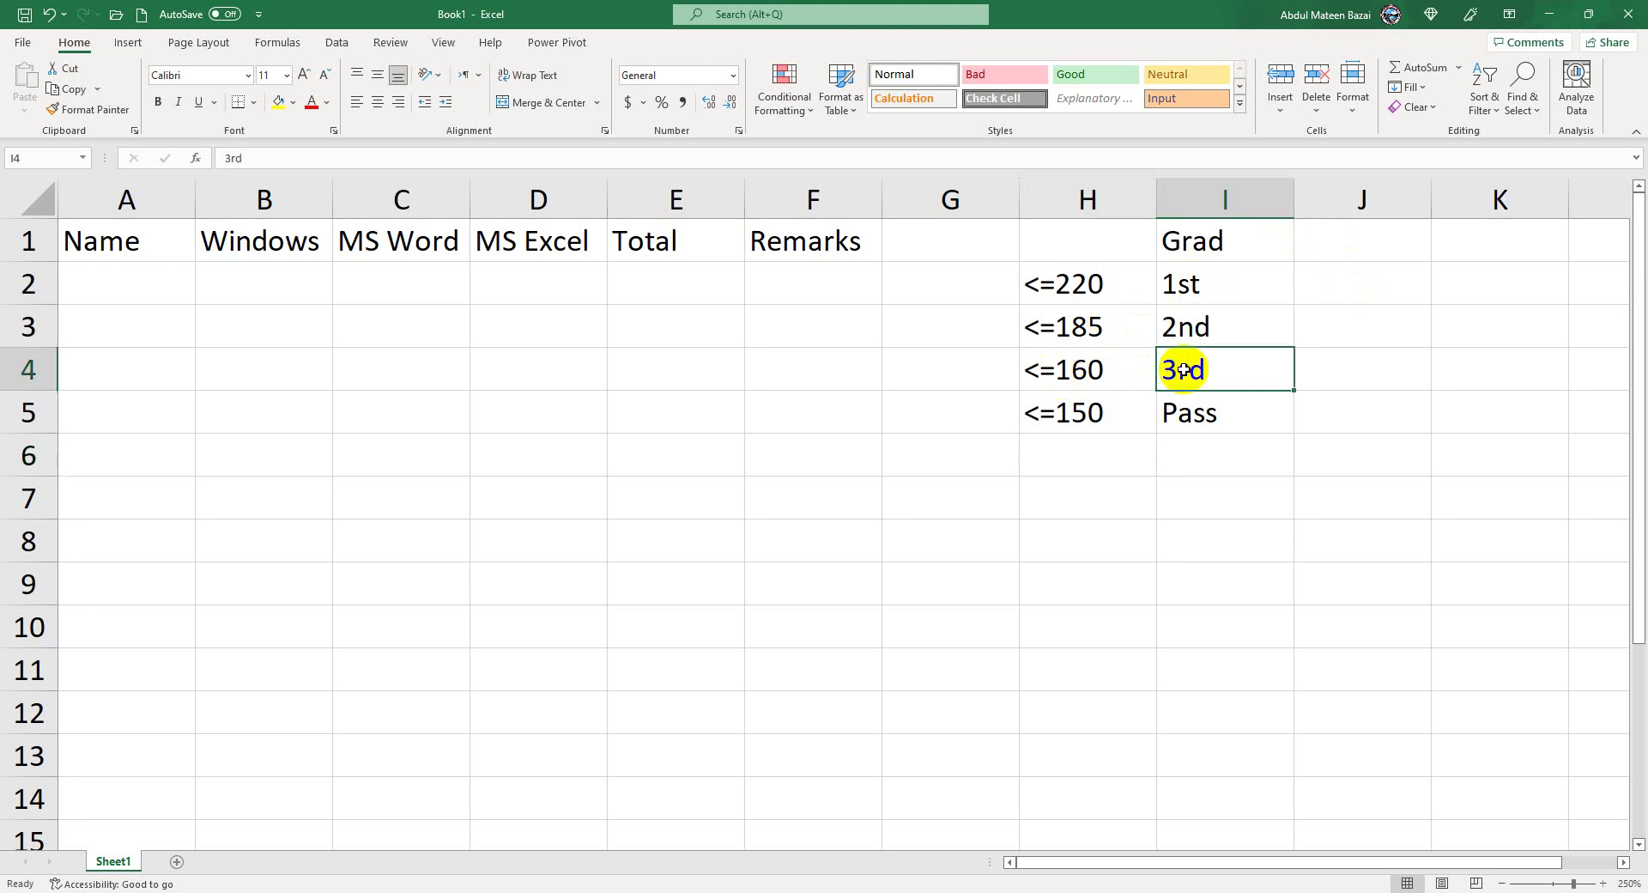
left_click(1067, 337)
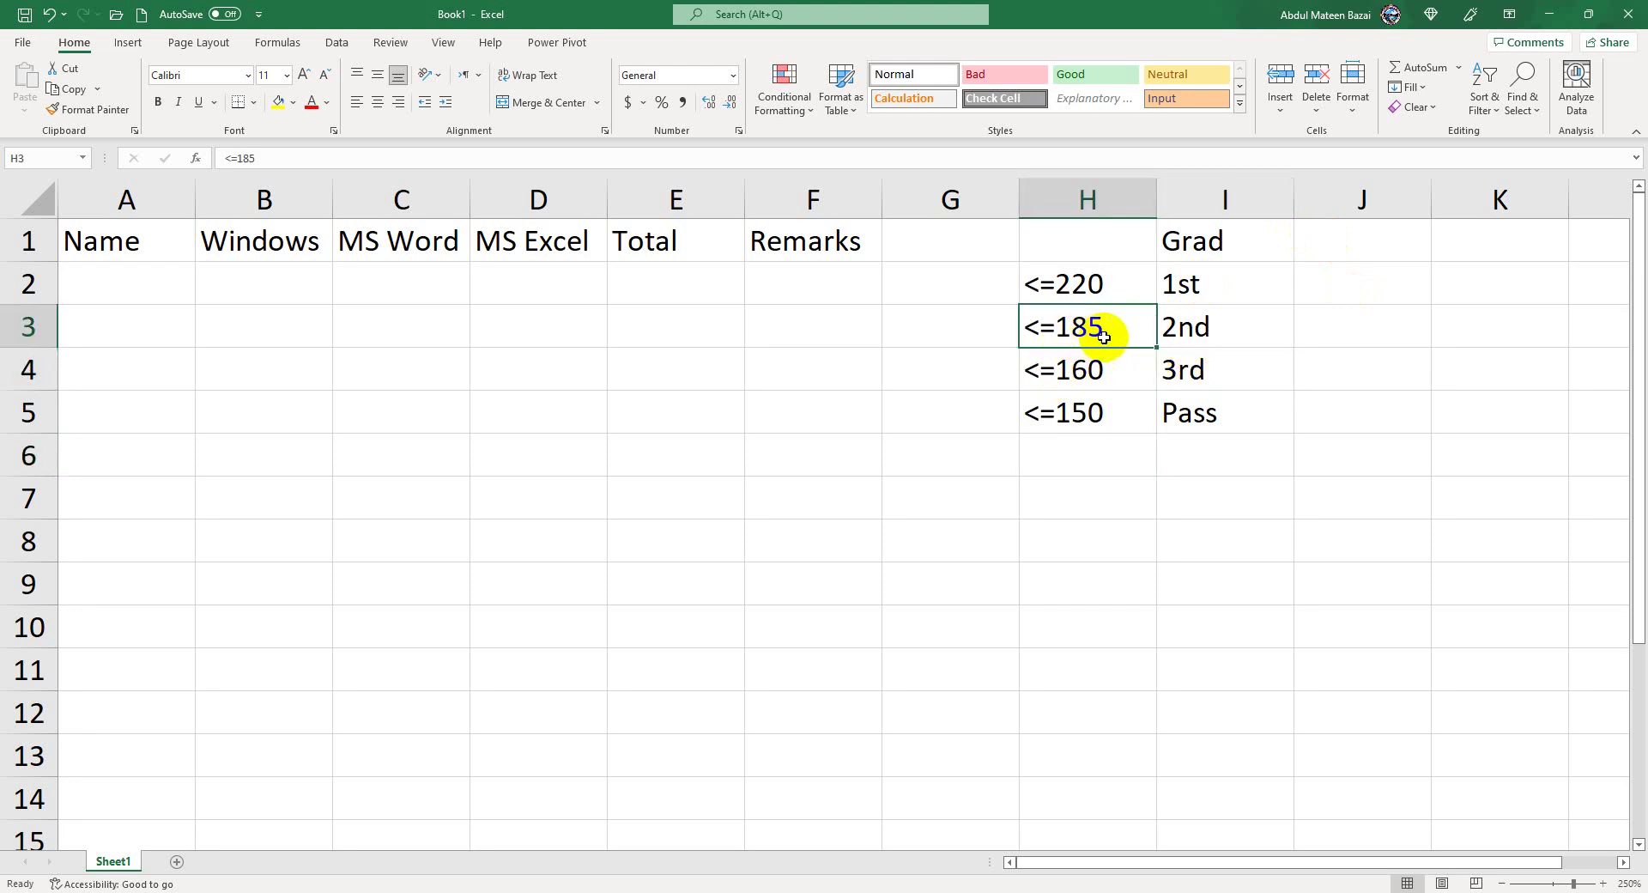
left_click(1174, 328)
left_click(1080, 286)
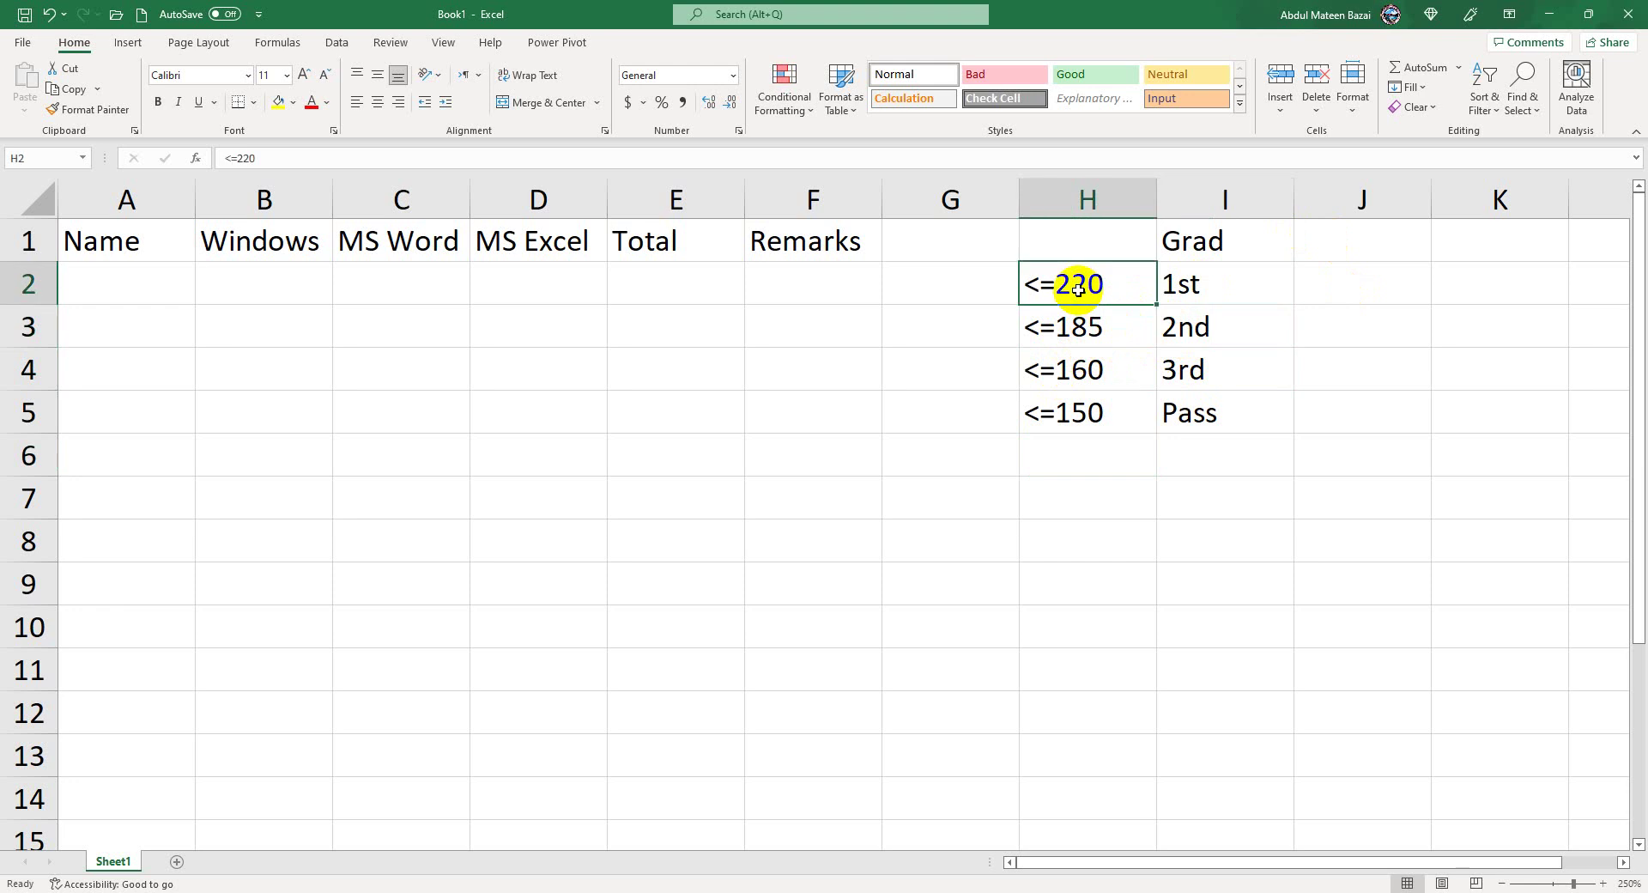
left_click(1191, 288)
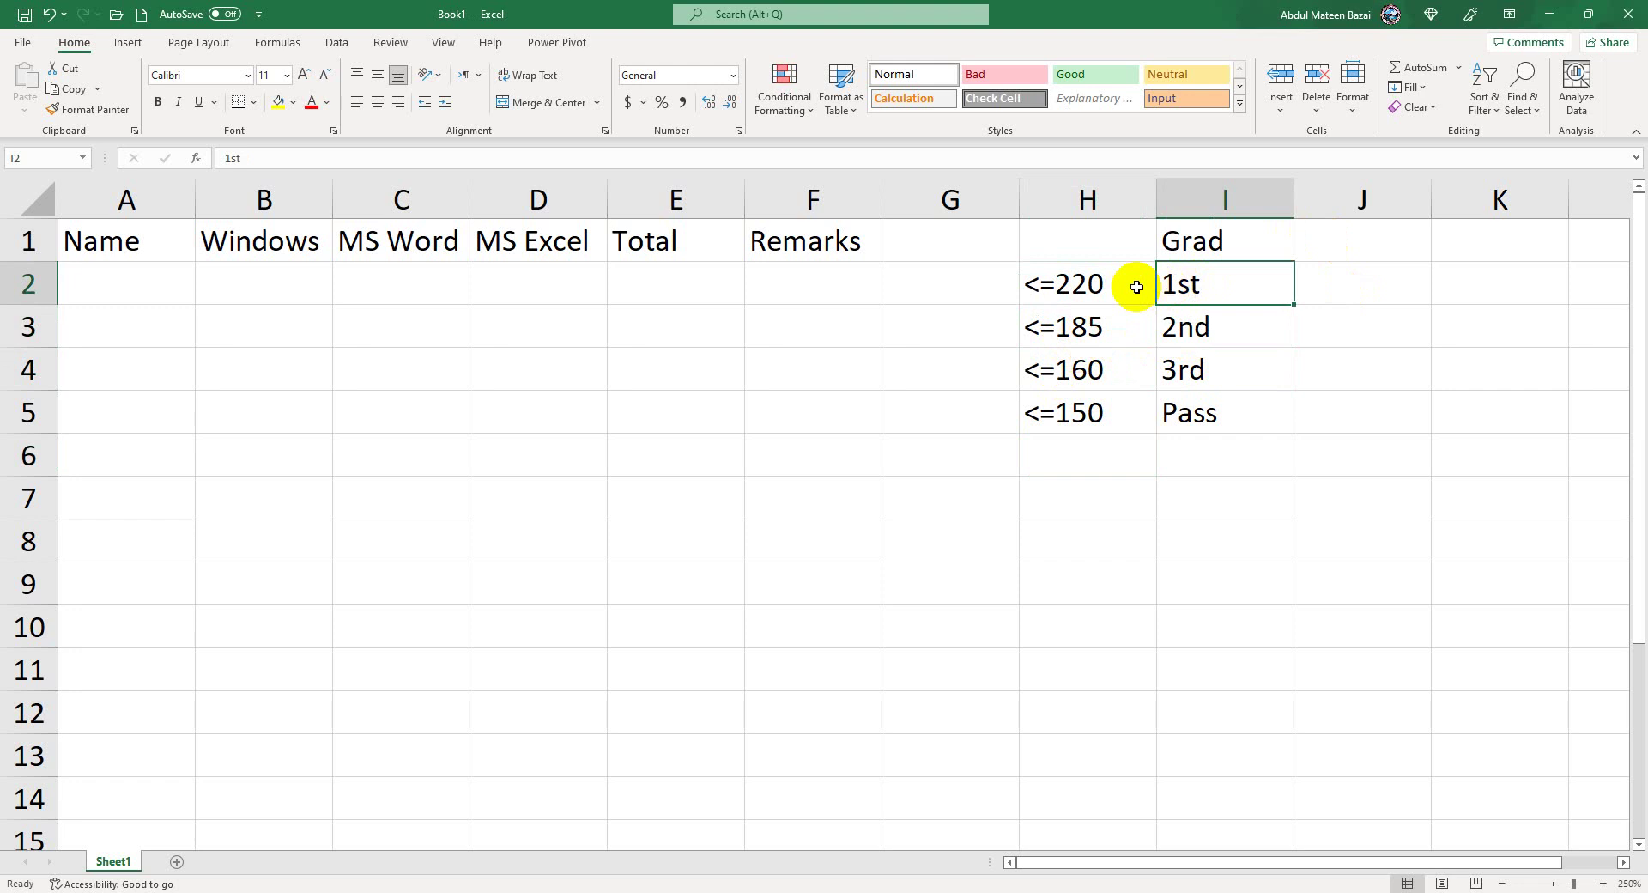
left_click(80, 286)
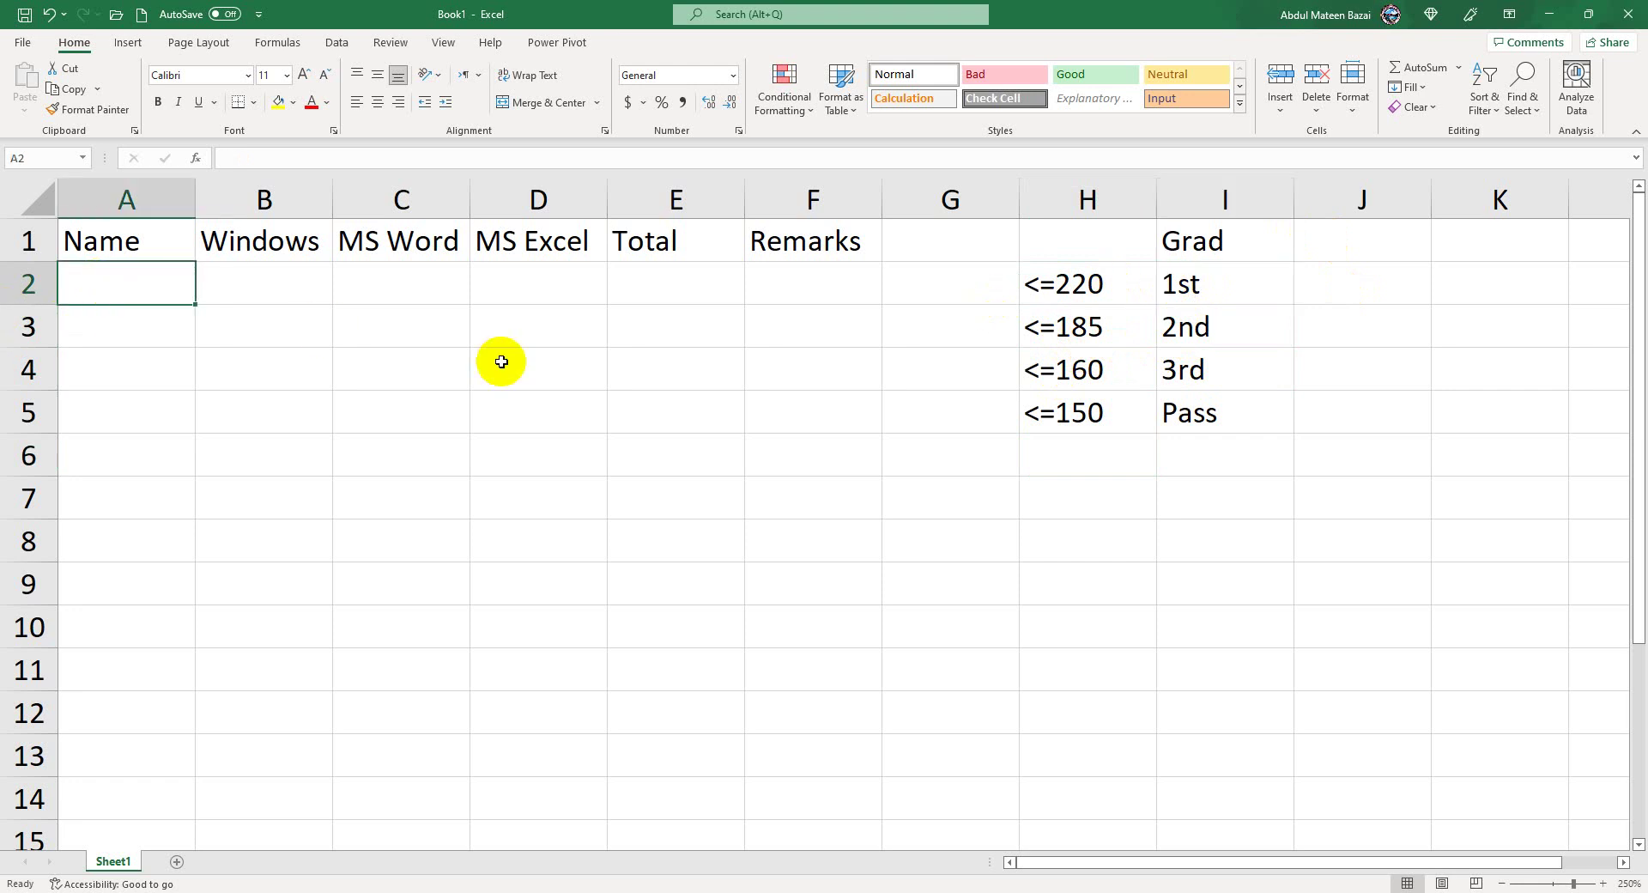
Enter the first three student names in A2:A4.
type("Hiz")
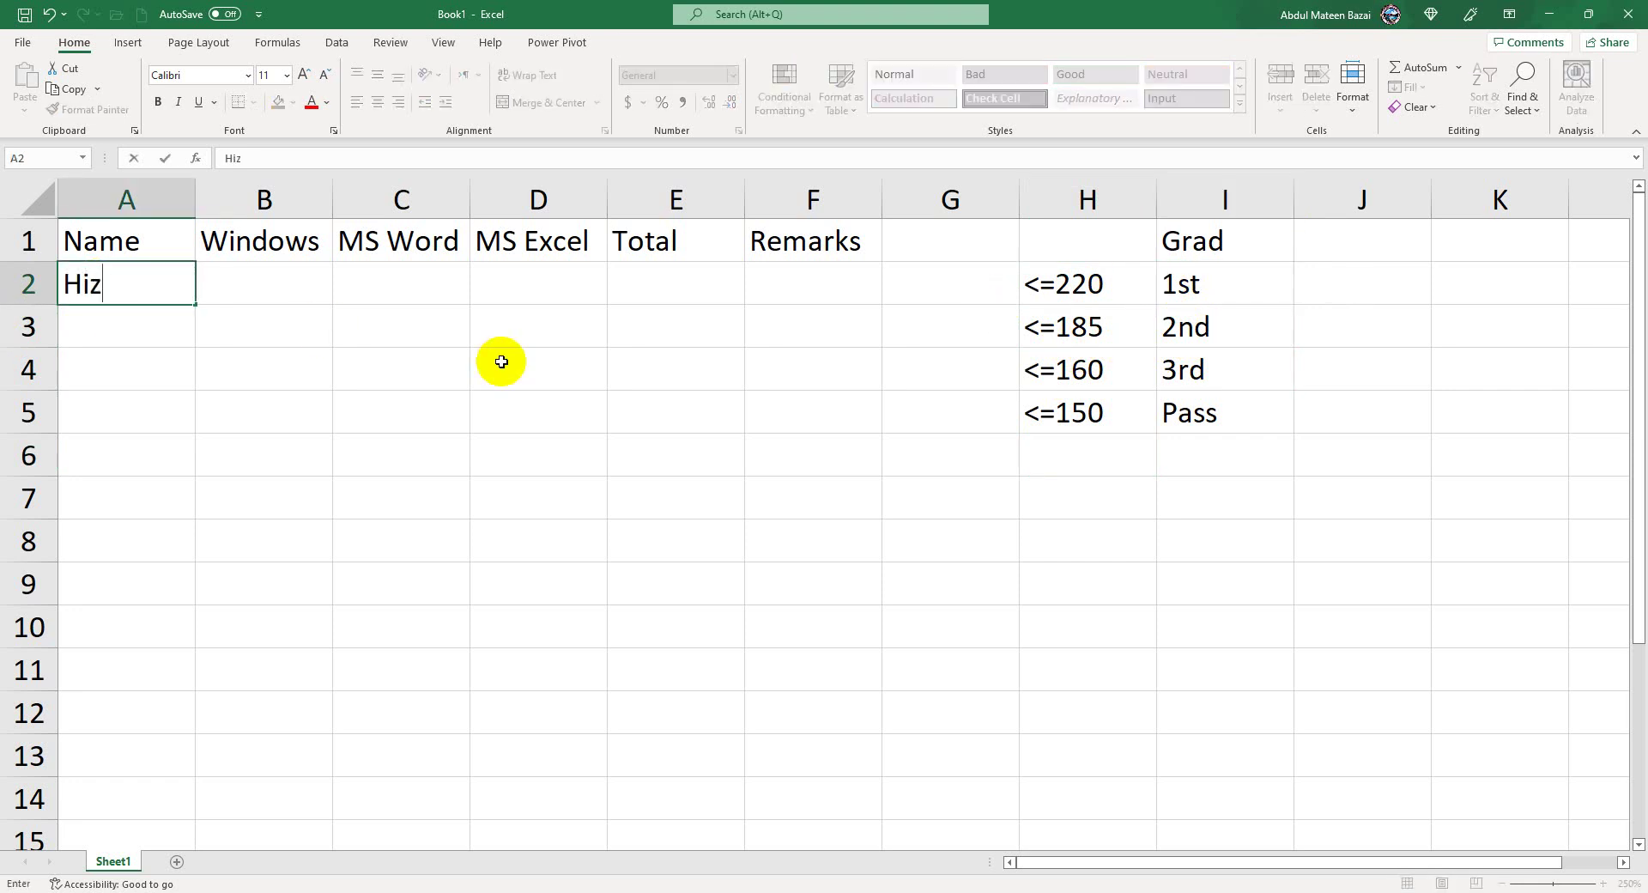
type("b Ullah")
key("Return")
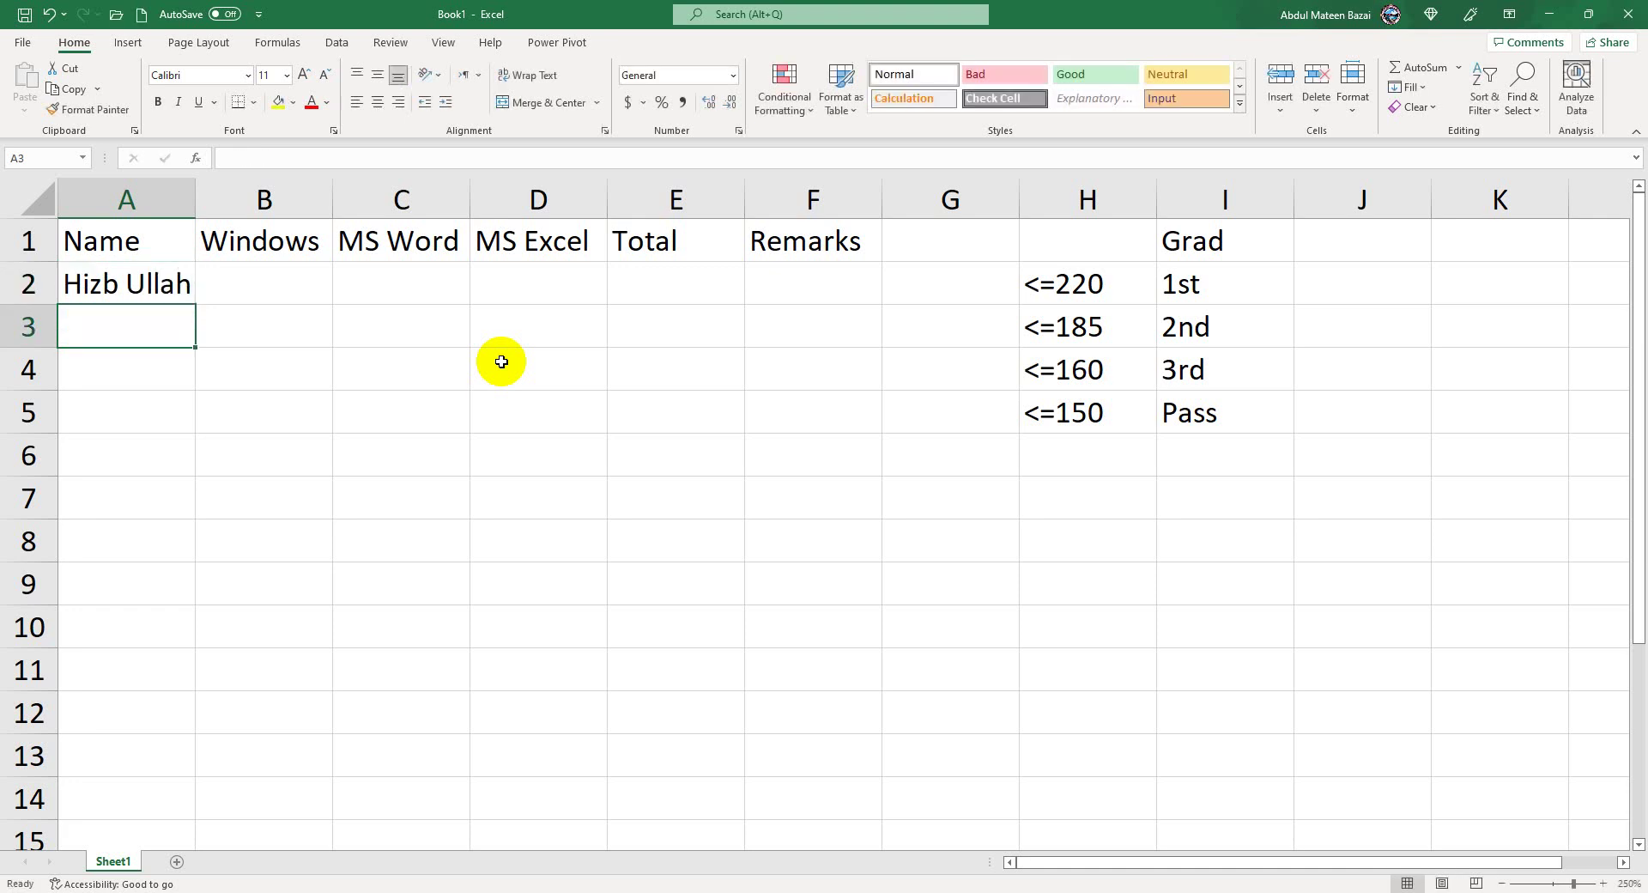
type("Zauba")
key("BackSpace")
key("BackSpace")
key("BackSpace")
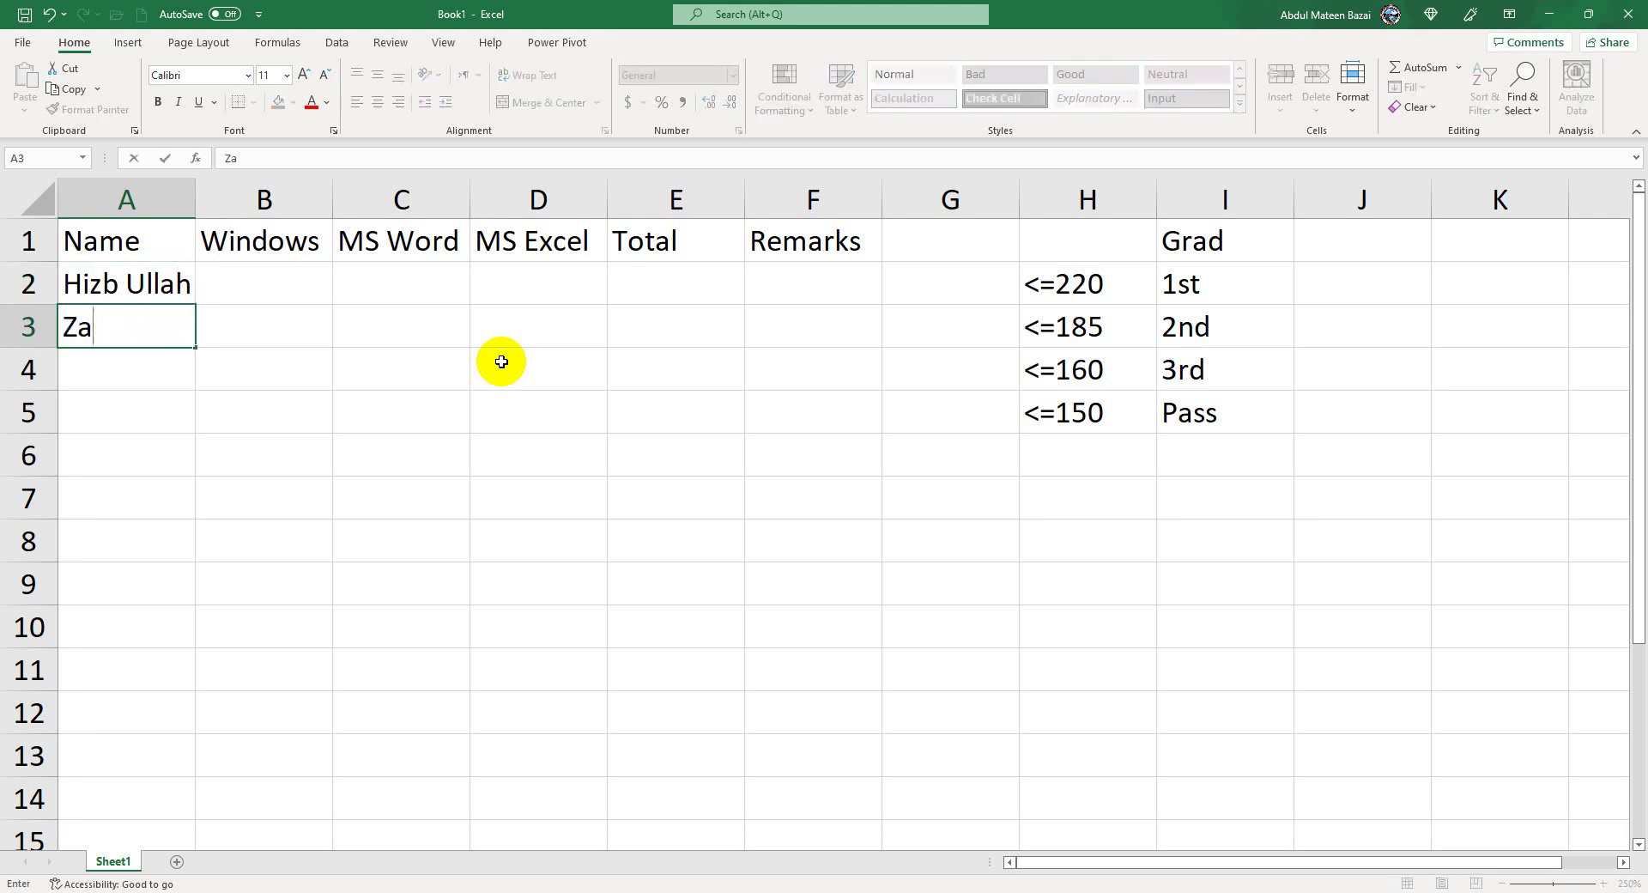
key("BackSpace")
type("ubair")
key("Return")
type("Zee")
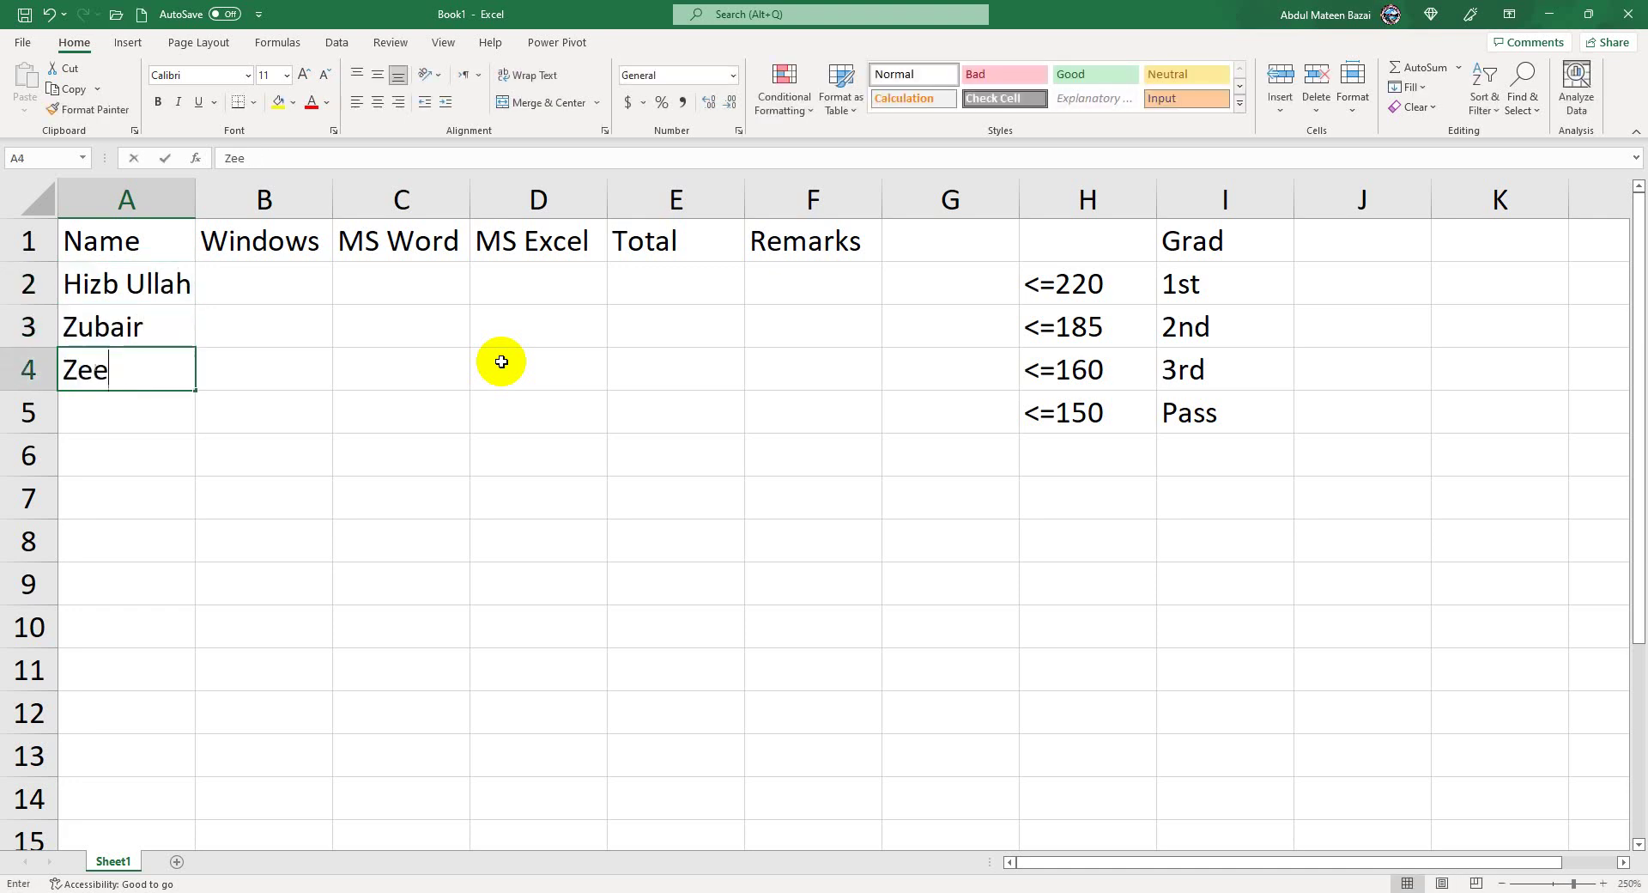
type("shan")
key("Return")
Add the fourth and fifth student names in A5 and A6.
type("Al")
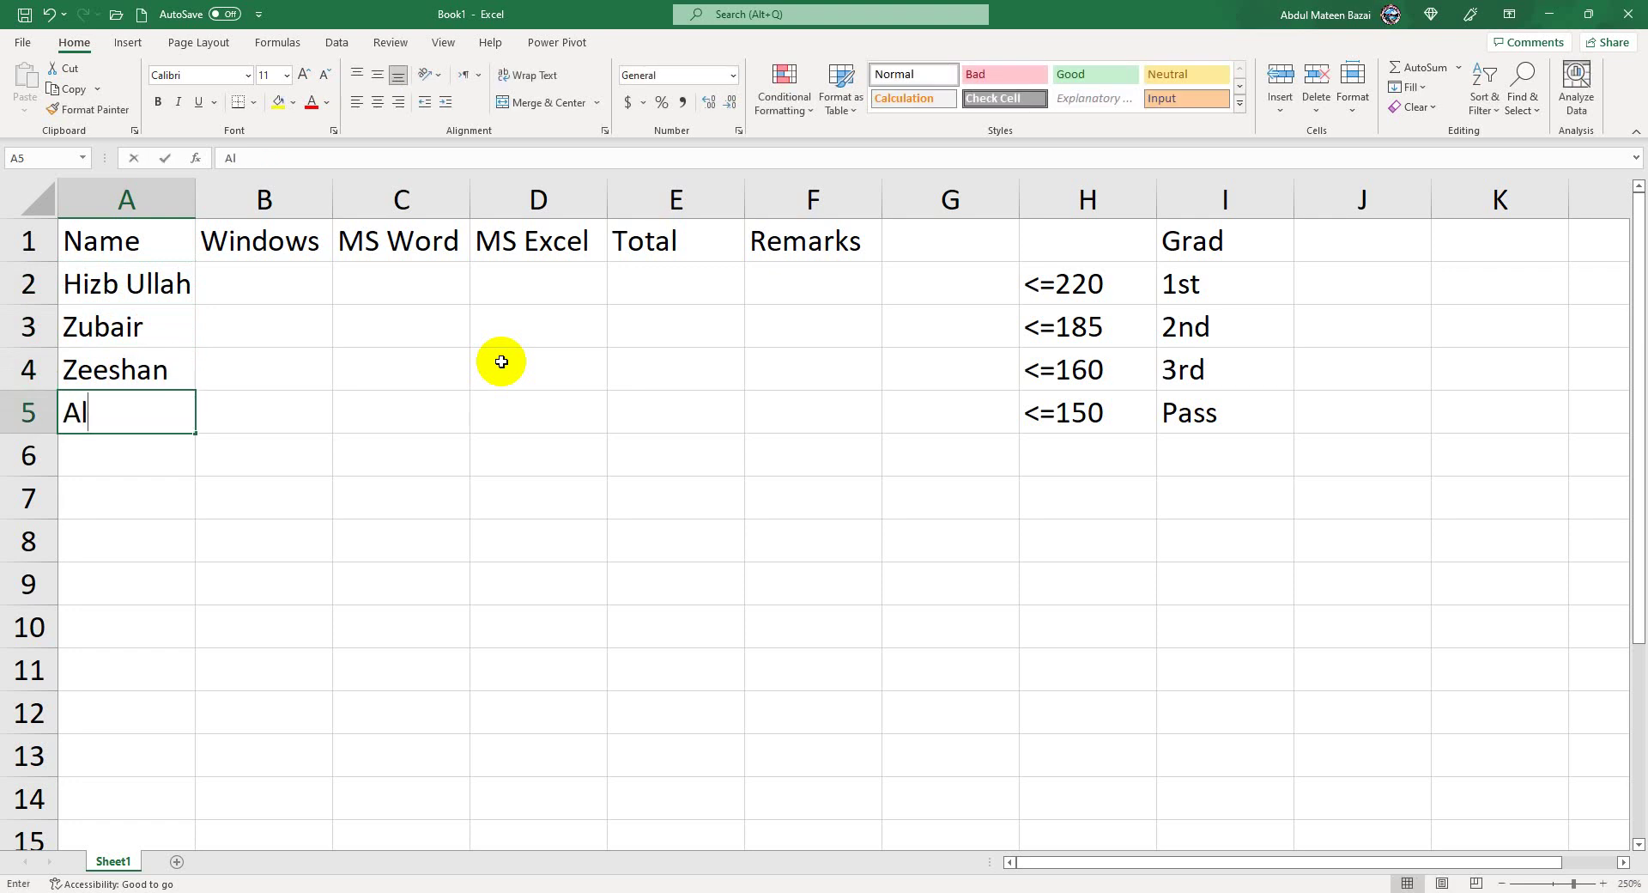
type("amgeer")
key("Tab")
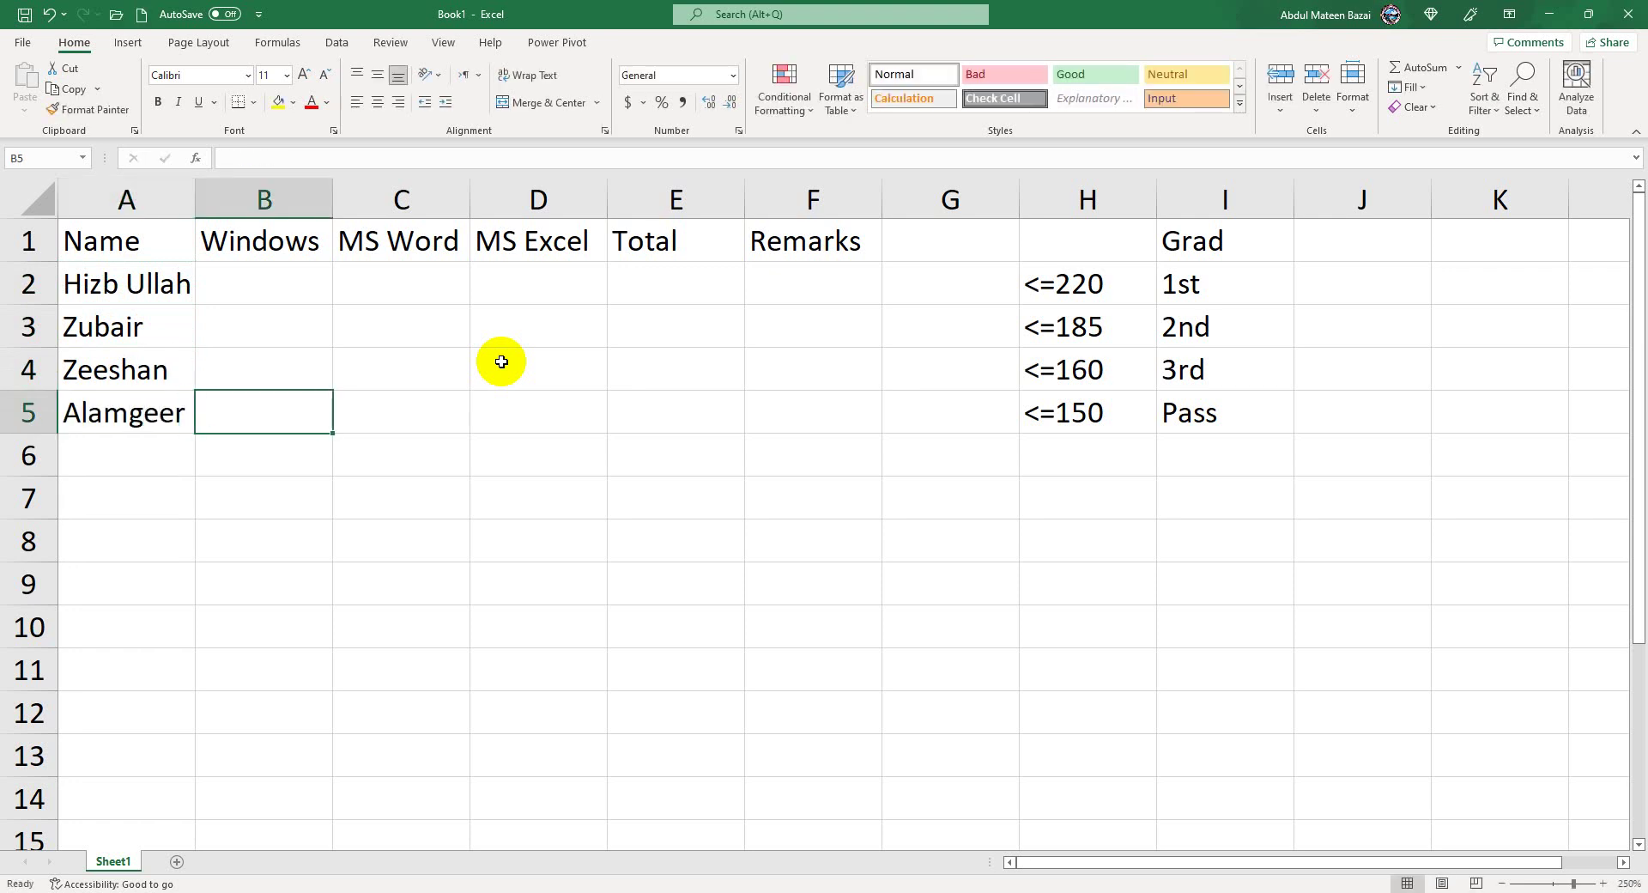
key("Up")
key("Up")
key("Up")
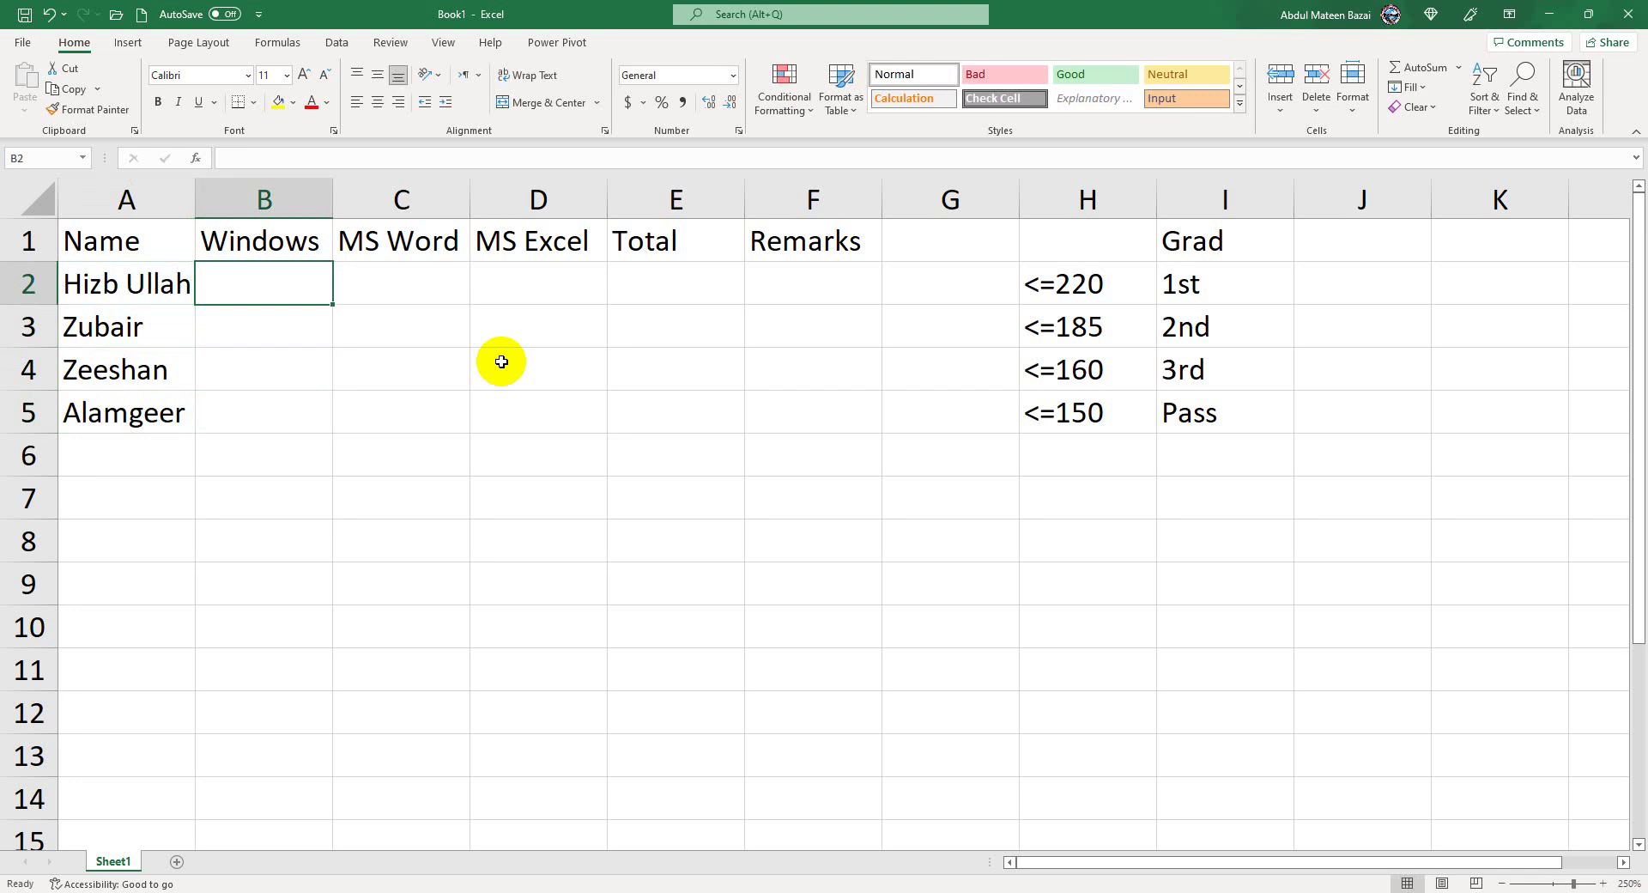
key("Down")
key("Down")
key("Down")
key("Down")
key("Left")
type("az")
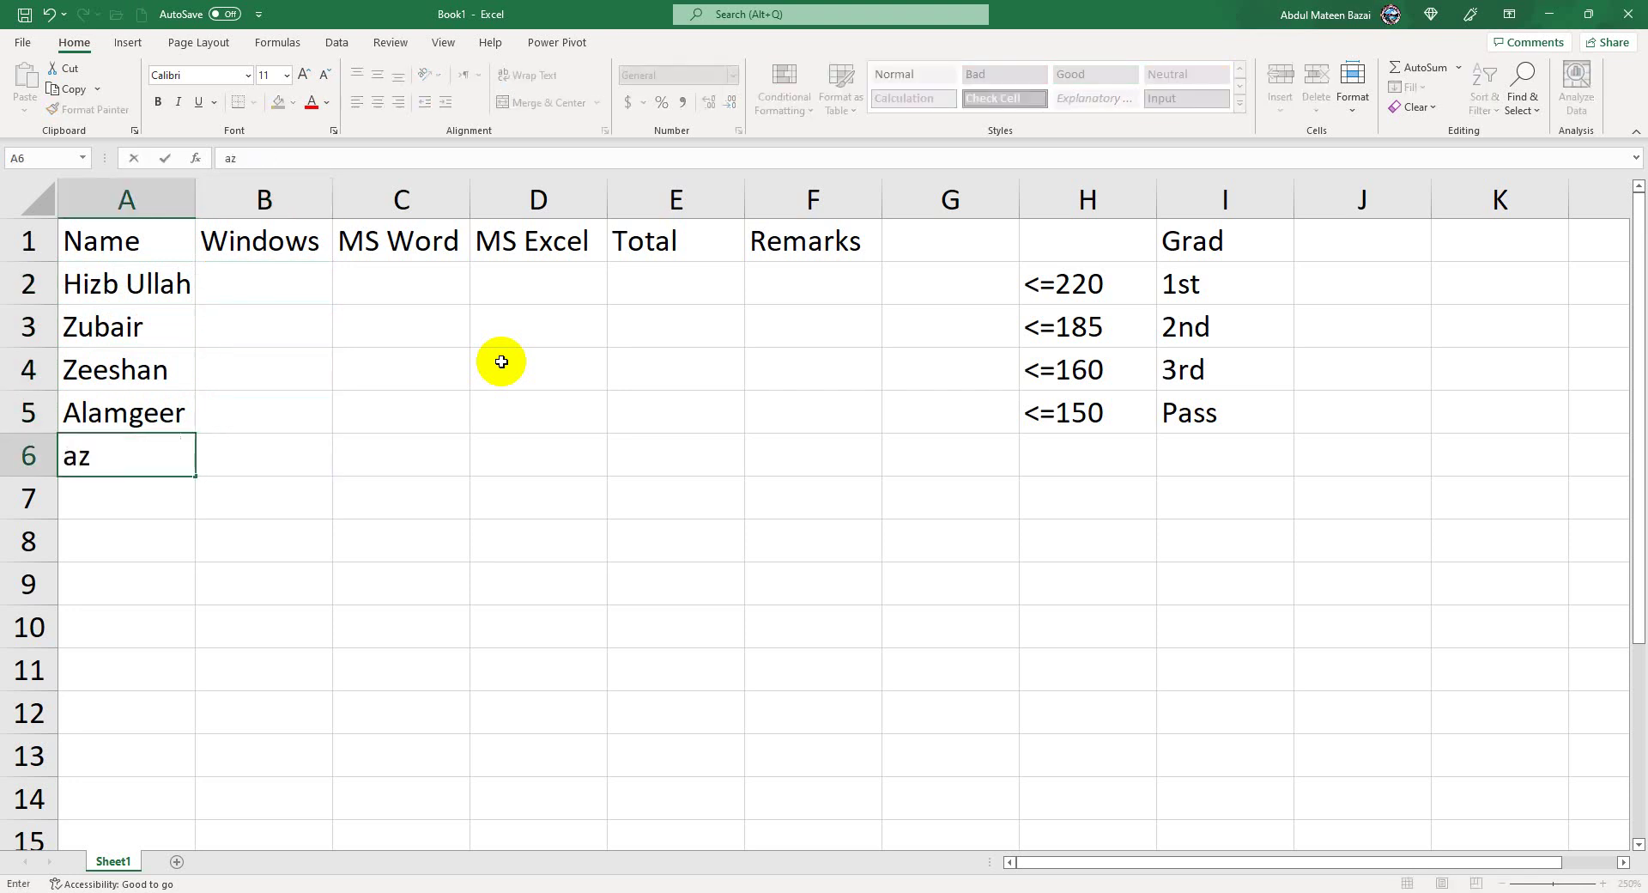
key("BackSpace")
key("BackSpace")
type("Azi ")
type("z u")
key("BackSpace")
type("Ullah")
key("Tab")
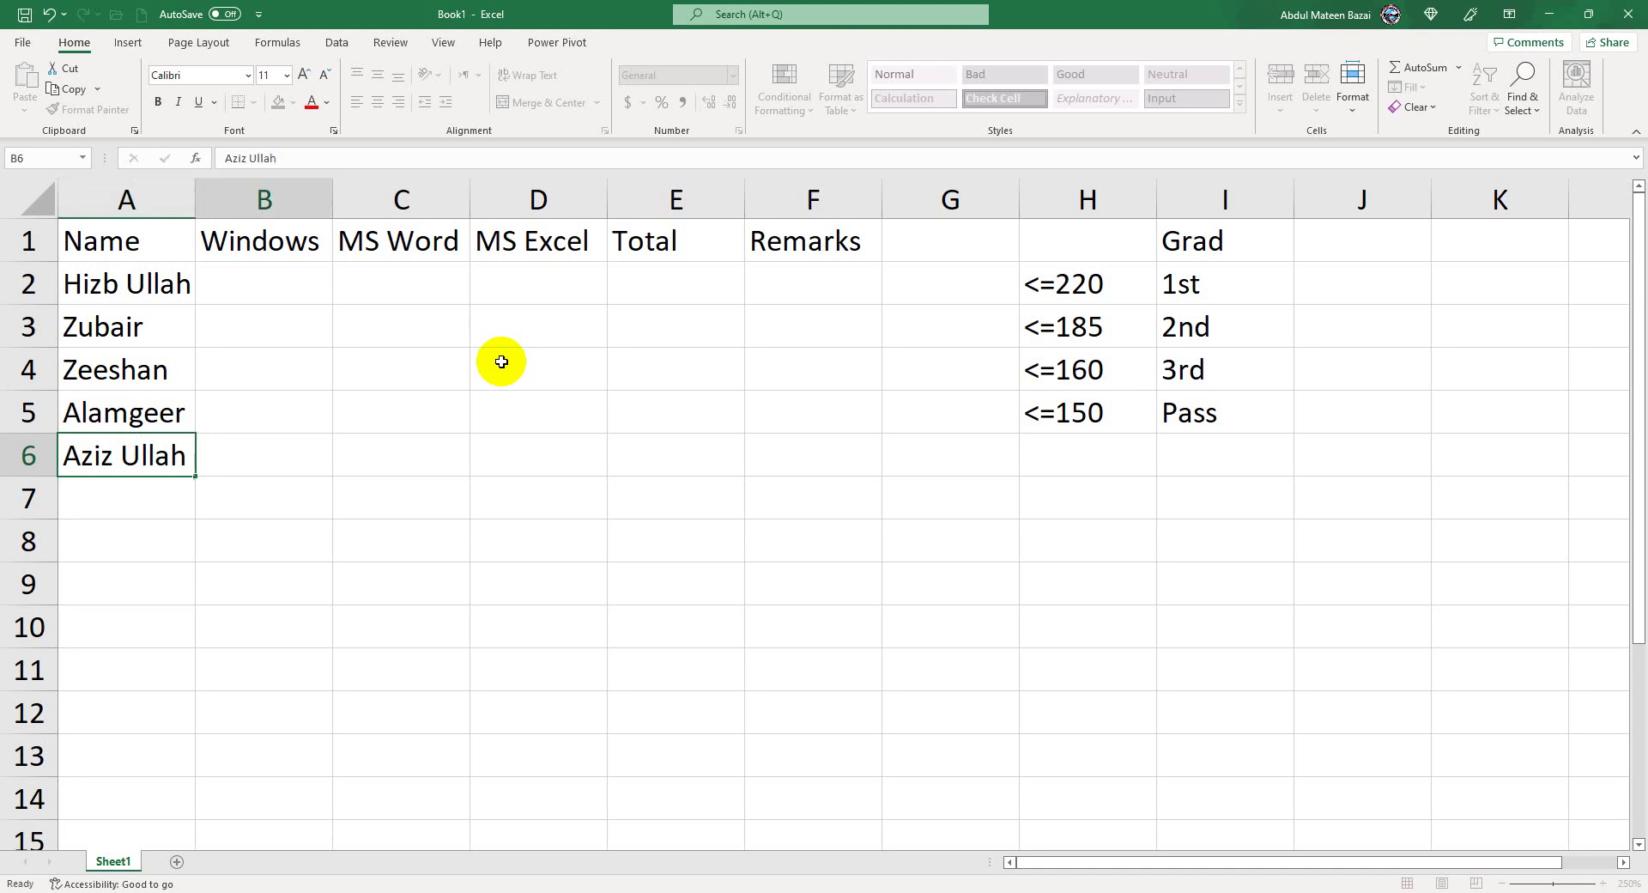
key("Up")
key("Up")
key("Up")
key("Up")
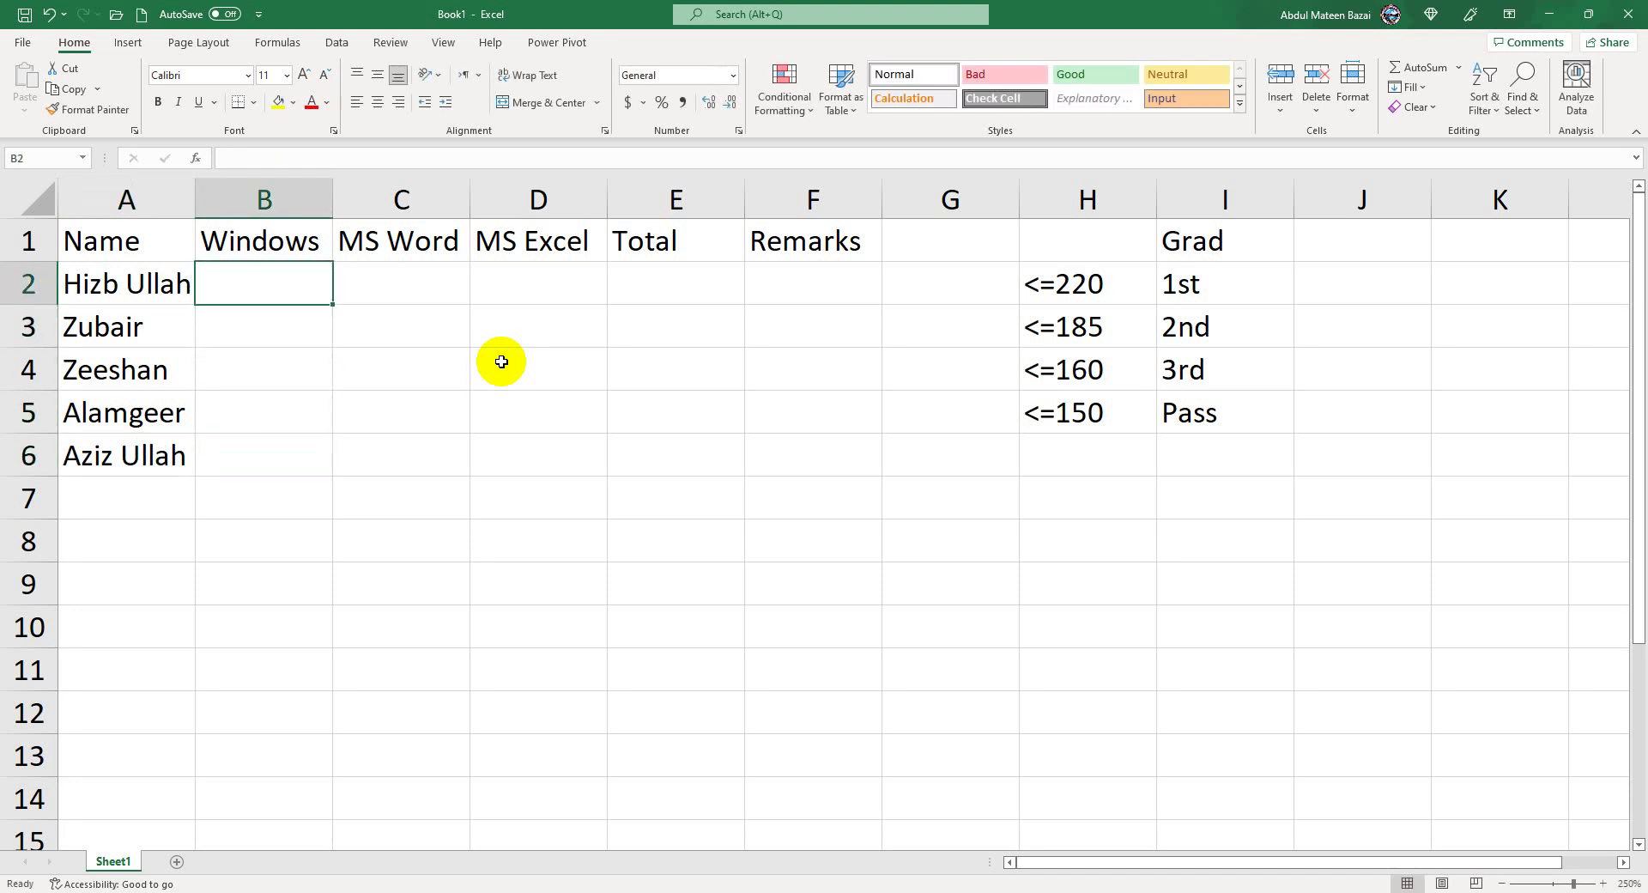
Enter marks 55, 61, 72 in row 2 and 63, 68, 58 in row 3.
type("55")
key("Tab")
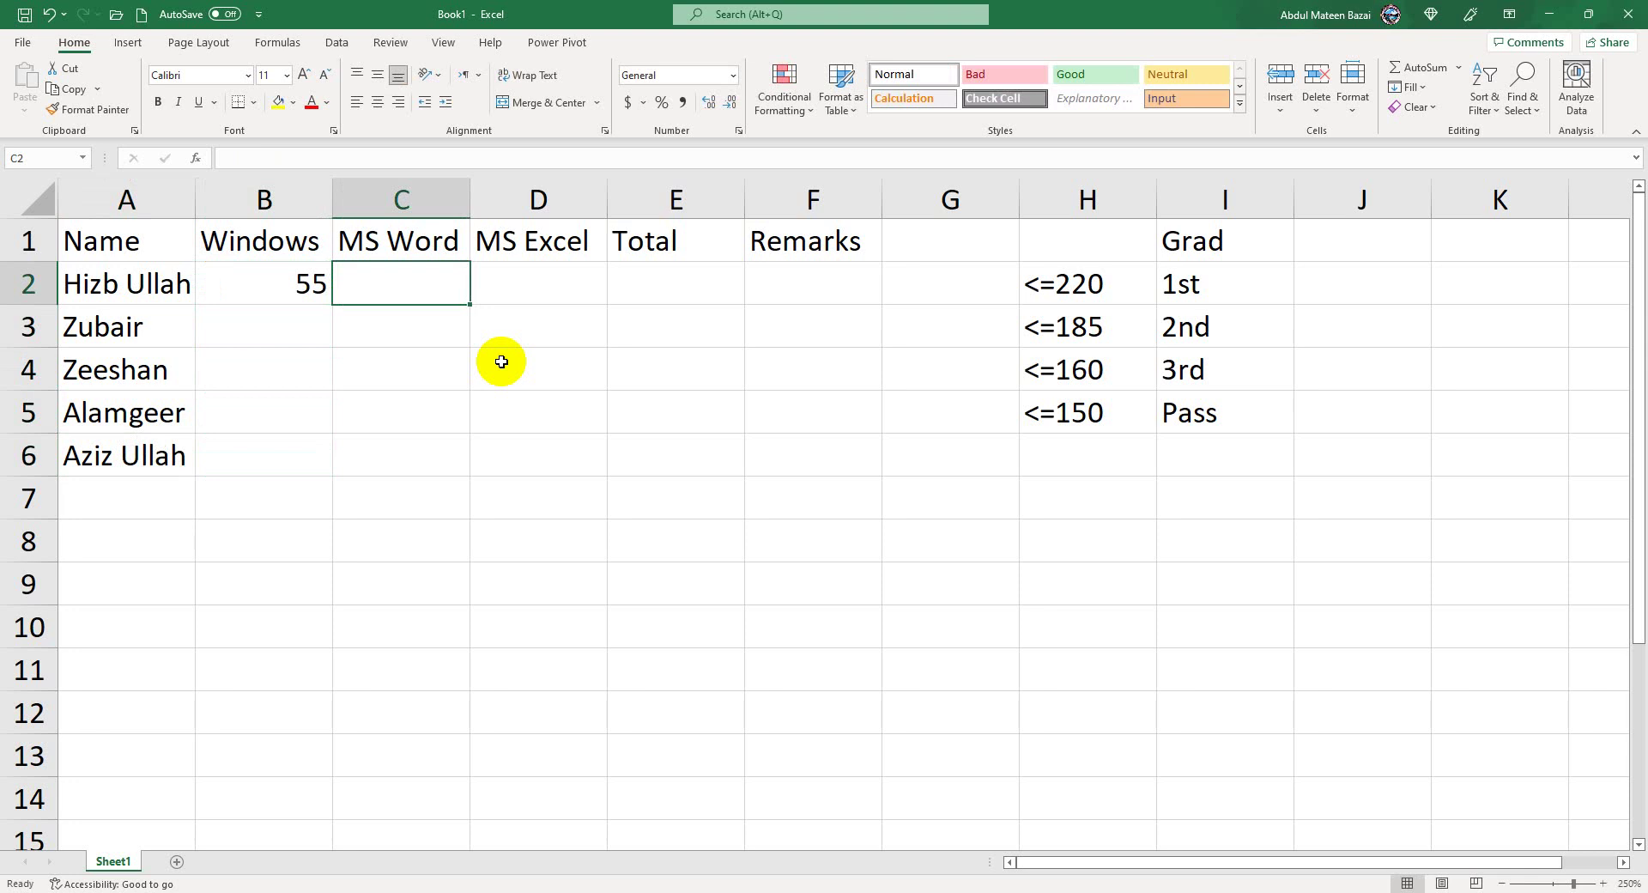
type("61")
key("Tab")
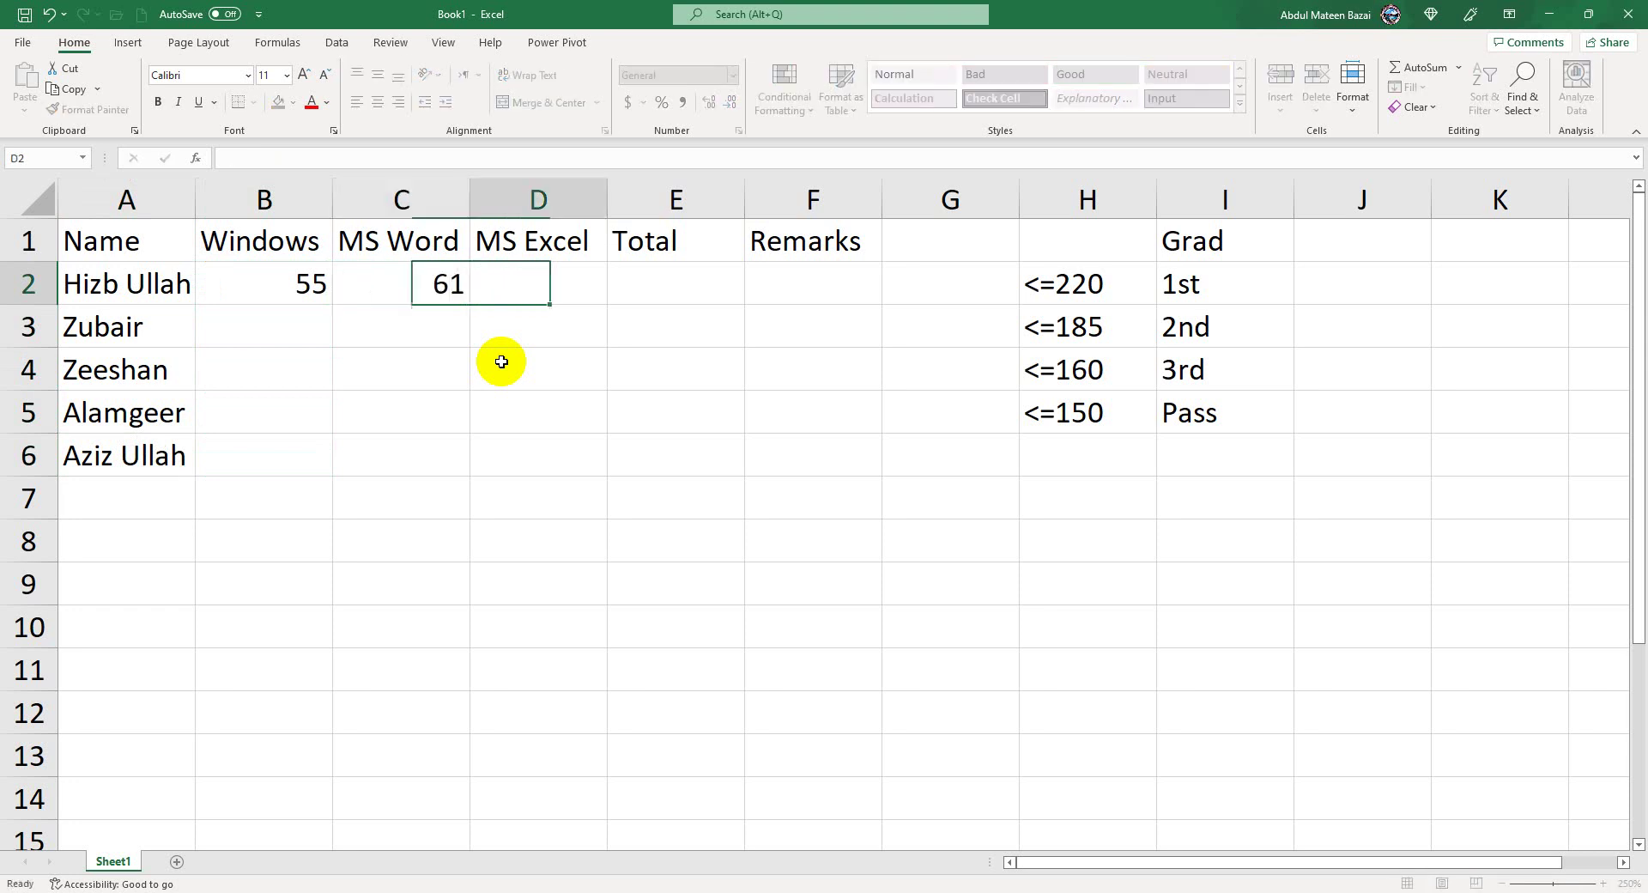
type("7")
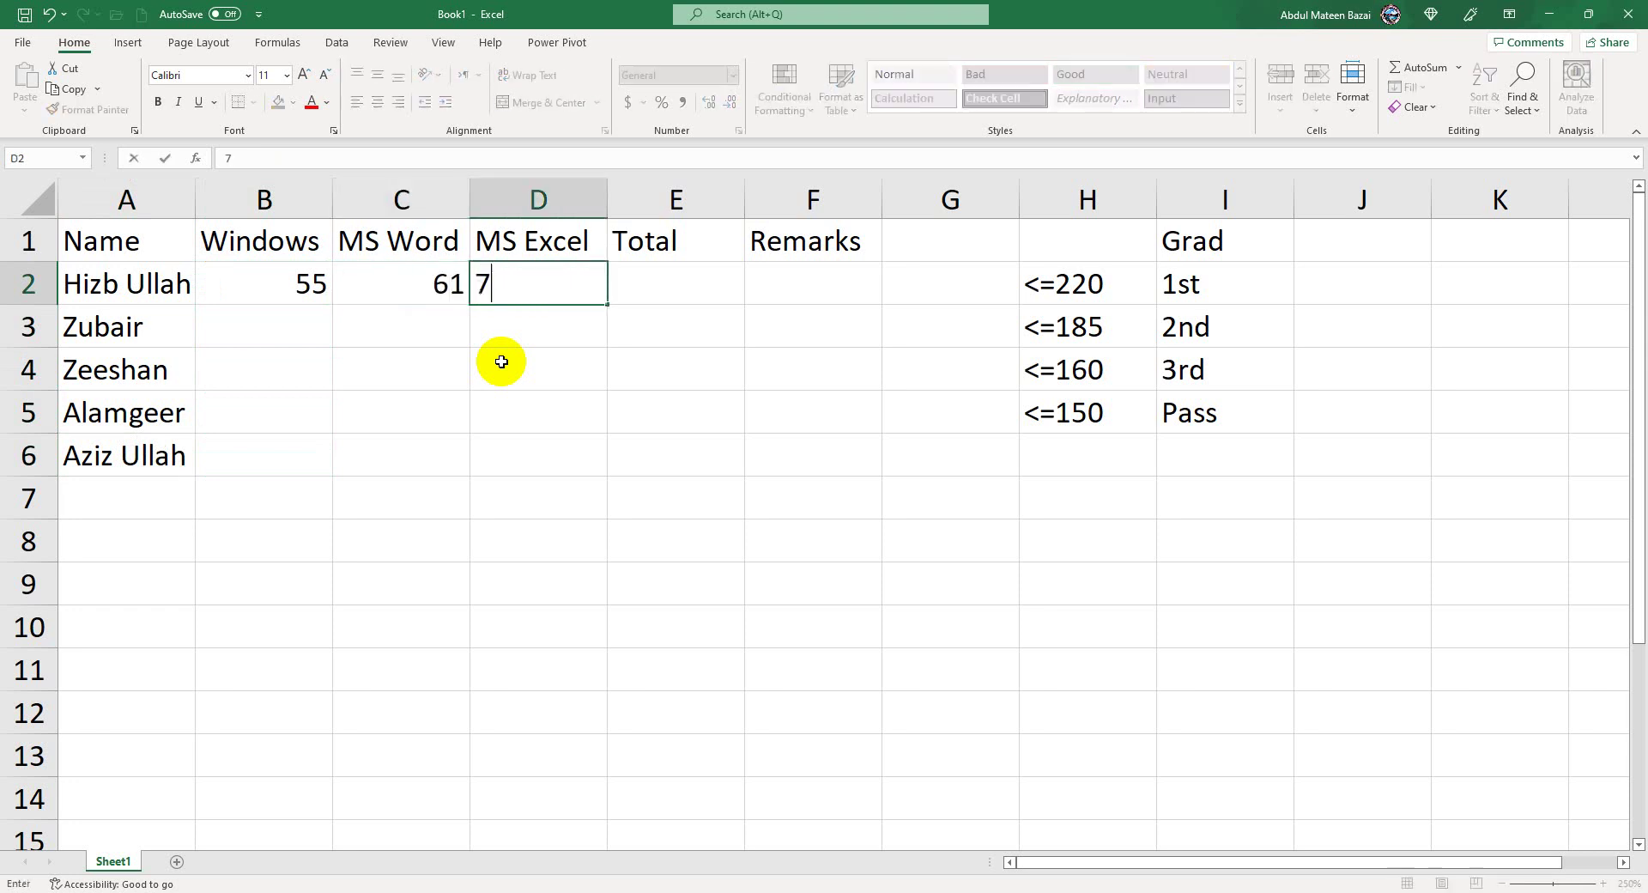
type("2")
key("Return")
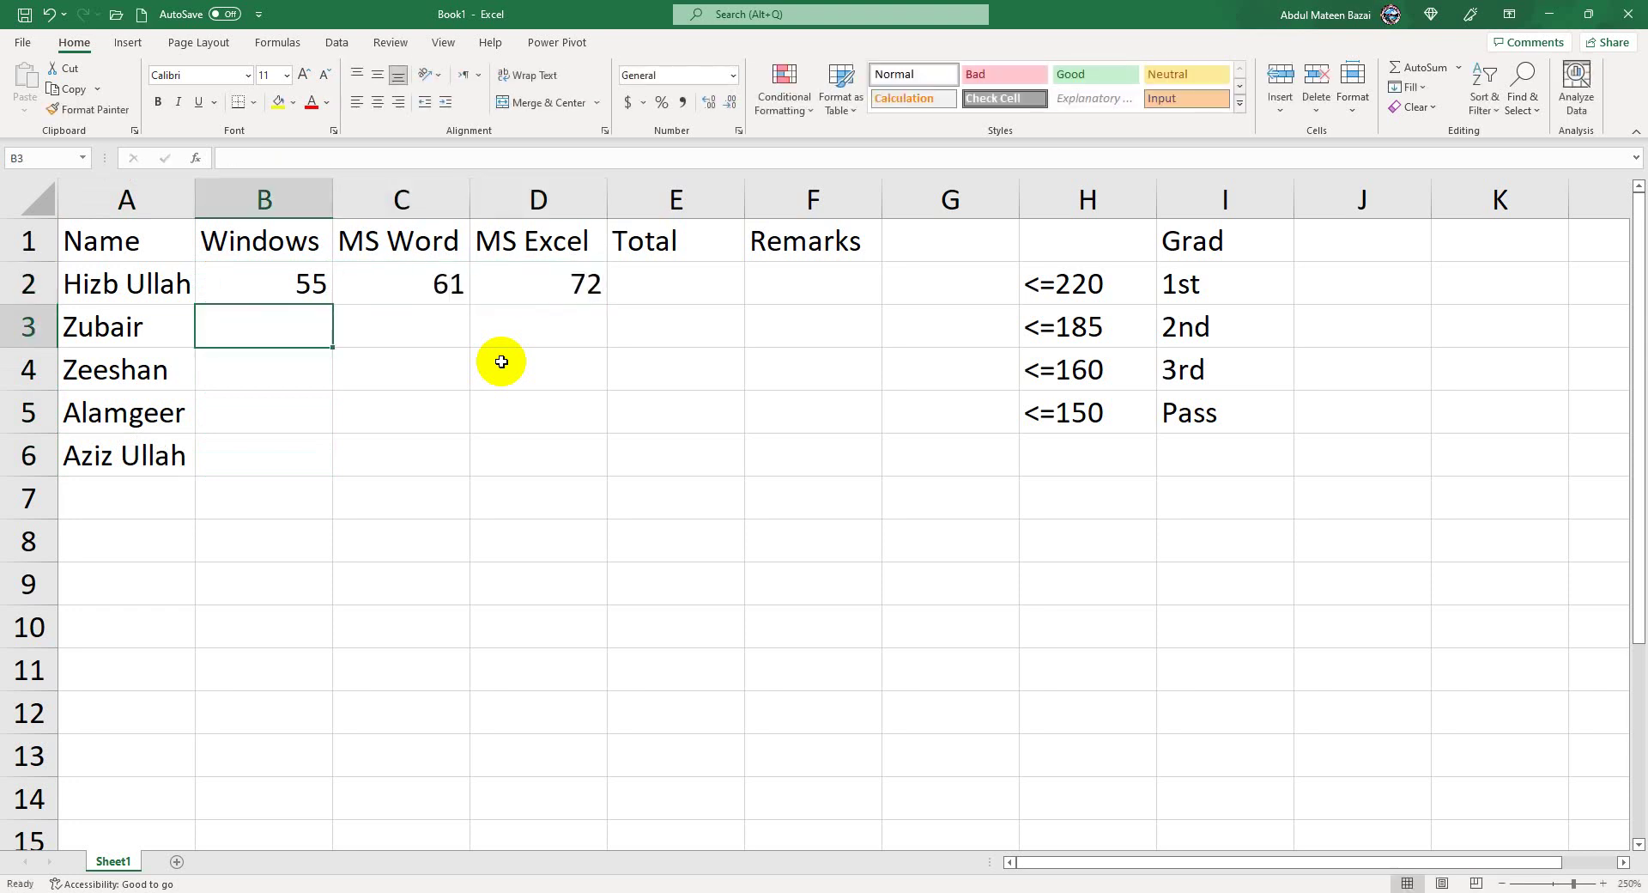
type("63")
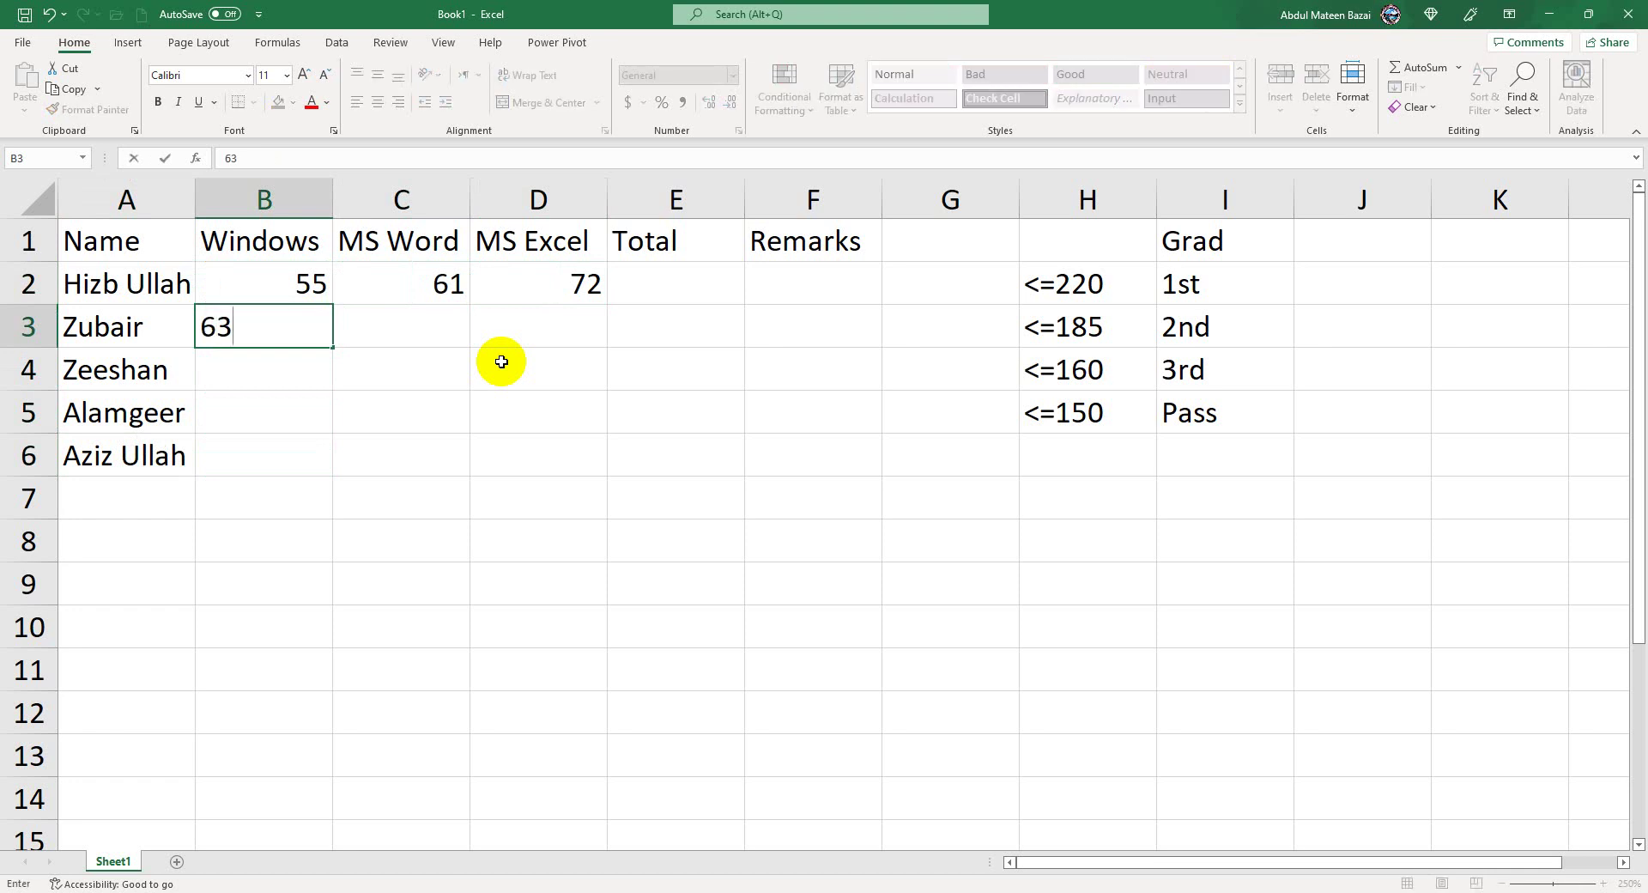
key("Tab")
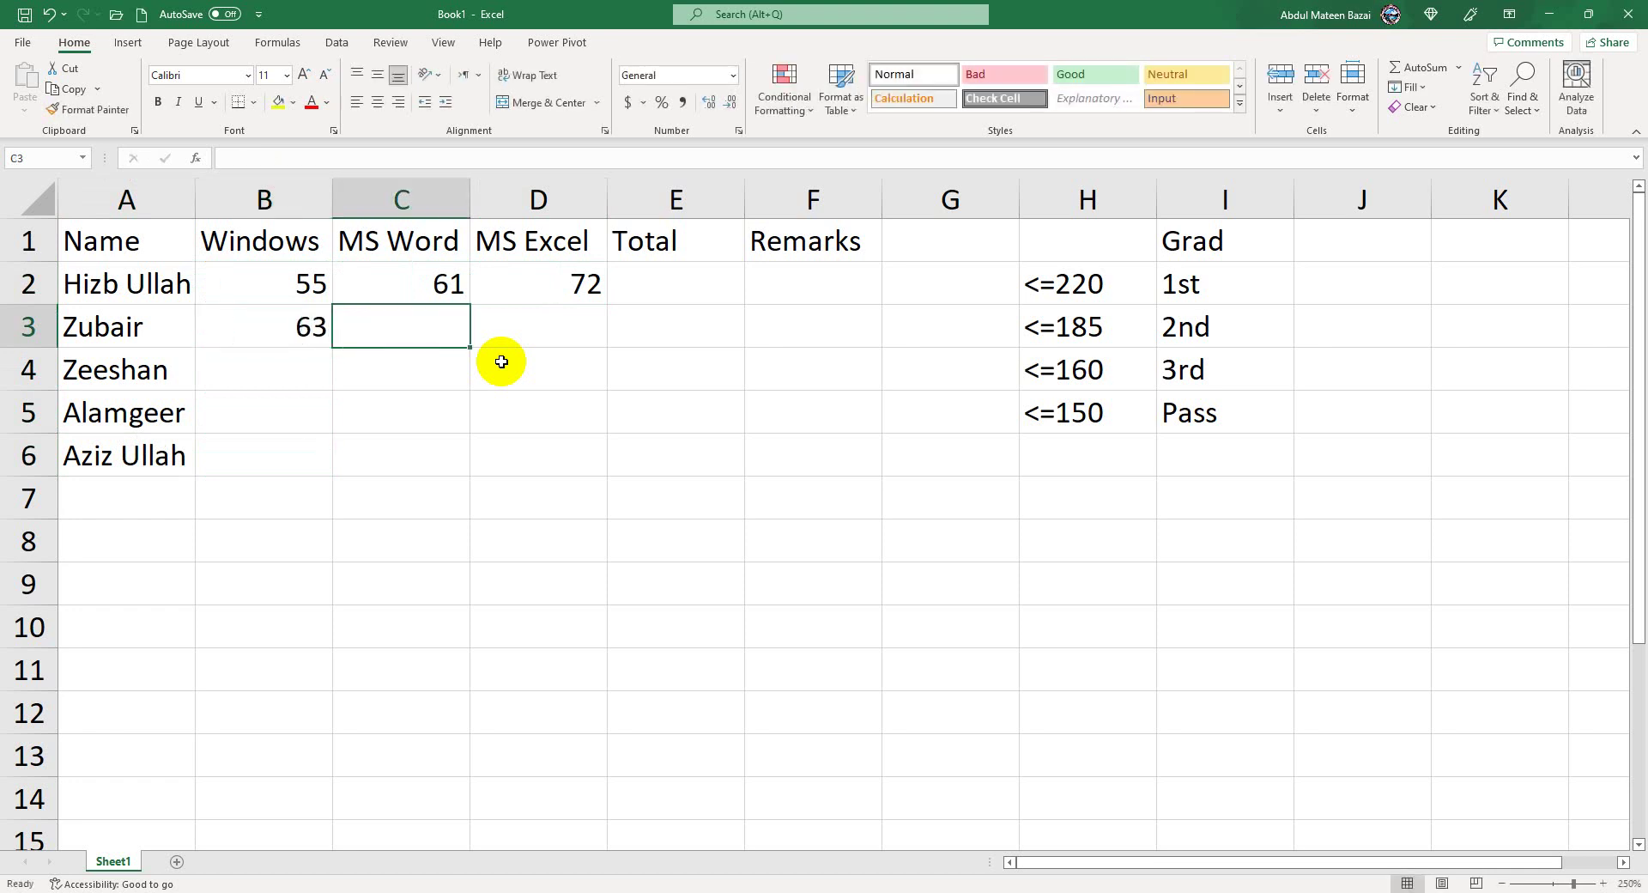
type("68")
key("Tab")
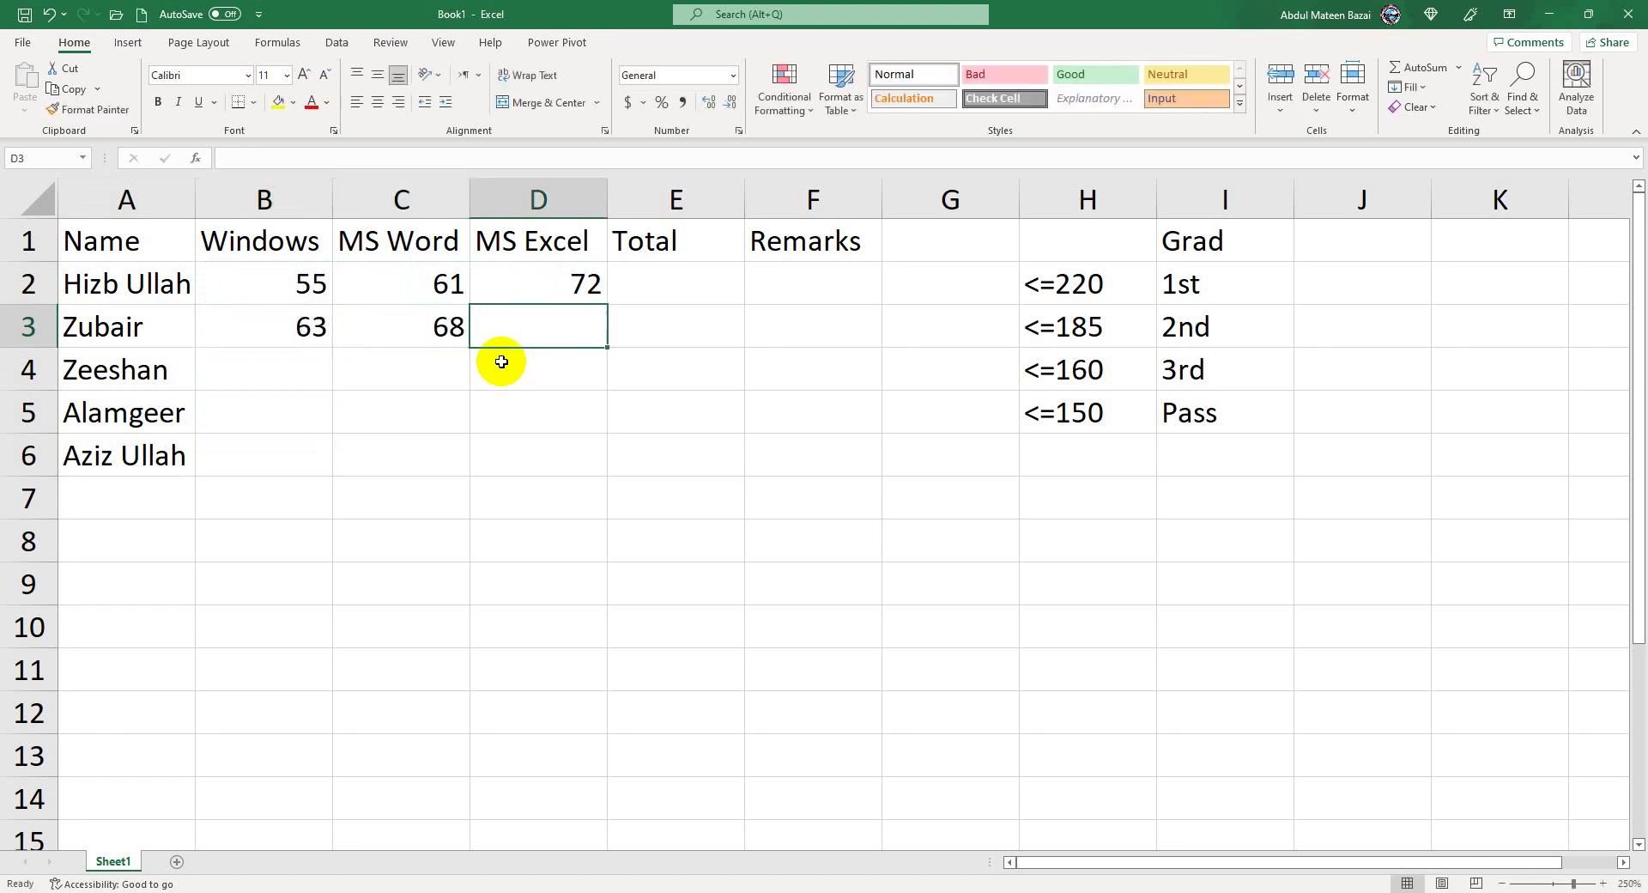
type("58")
key("Tab")
key("Return")
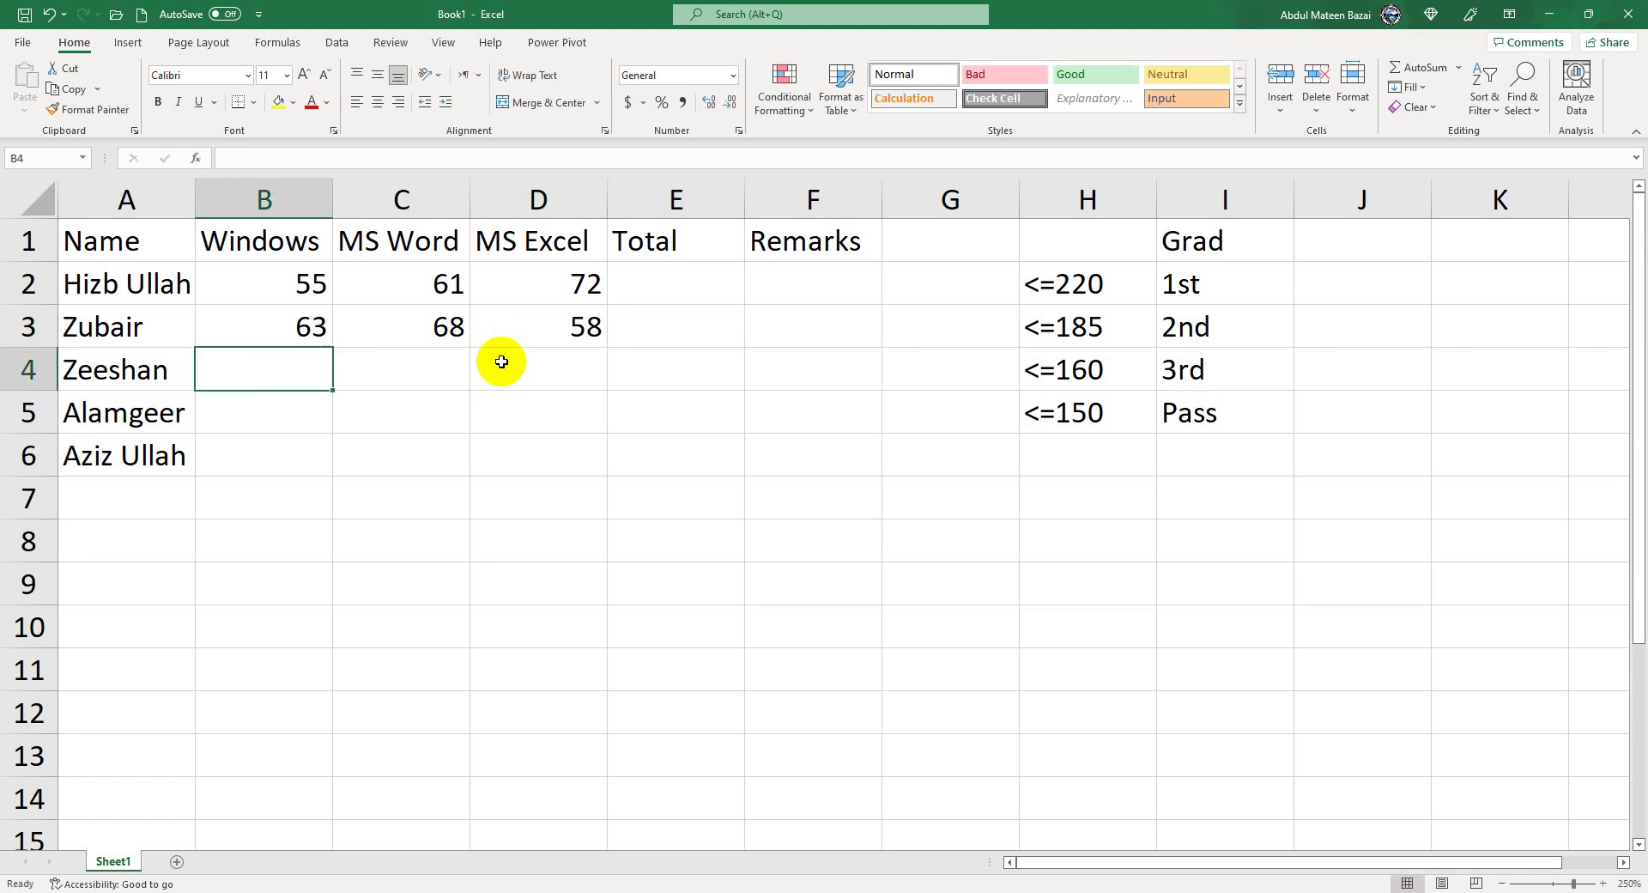
Enter marks 81, 91, 85 in row 4 and 88, 99, 92 in row 5.
type("81")
key("Tab")
type("91")
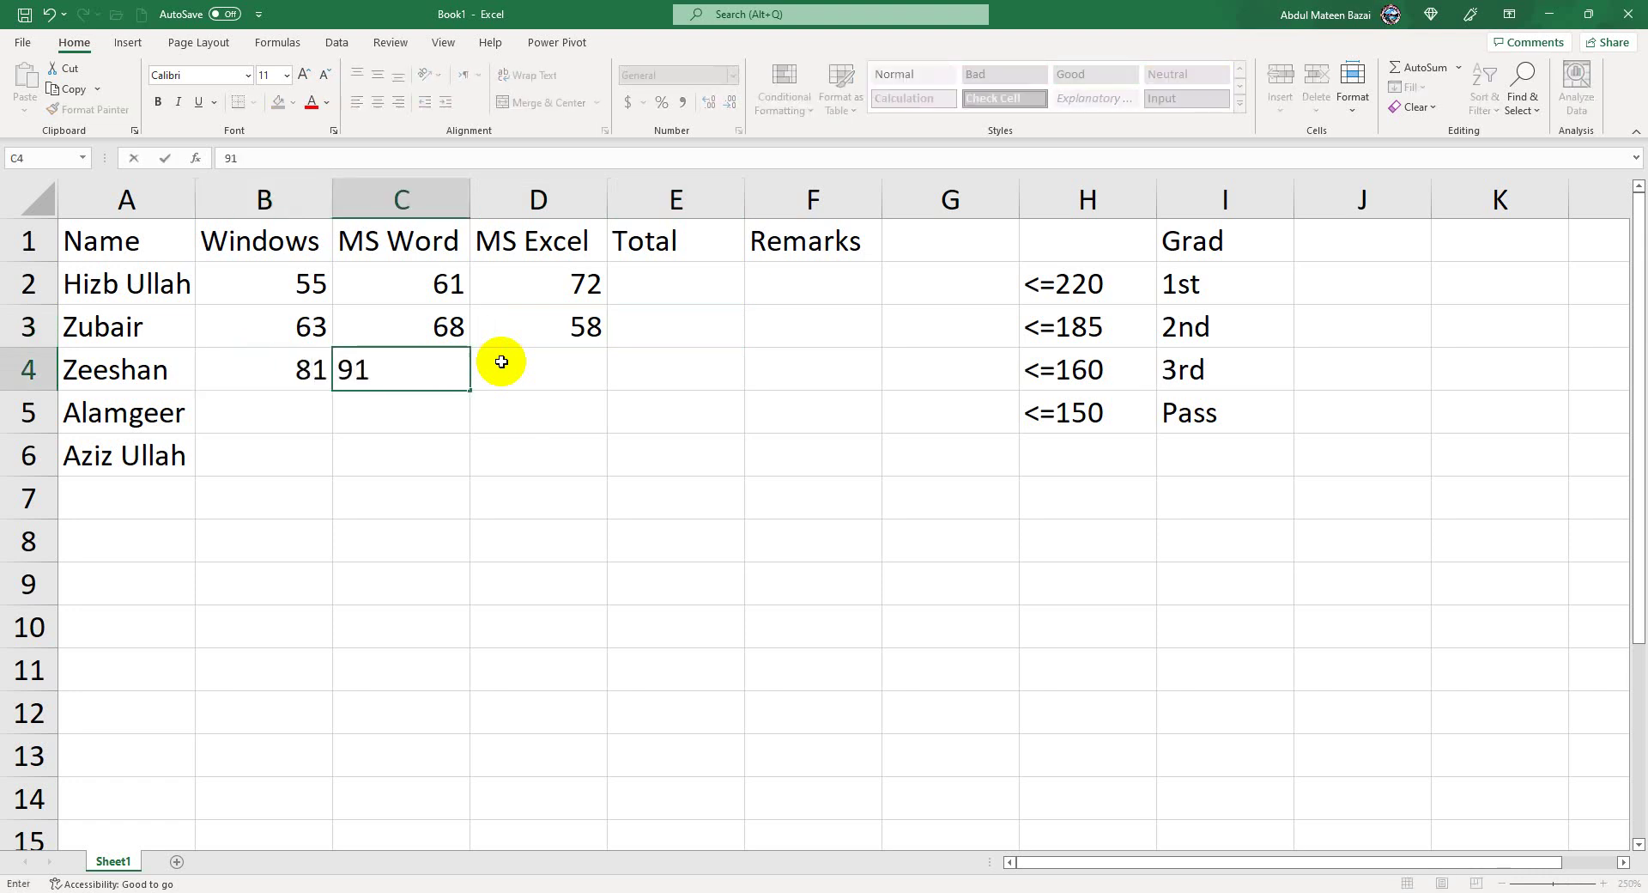
key("Tab")
type("85")
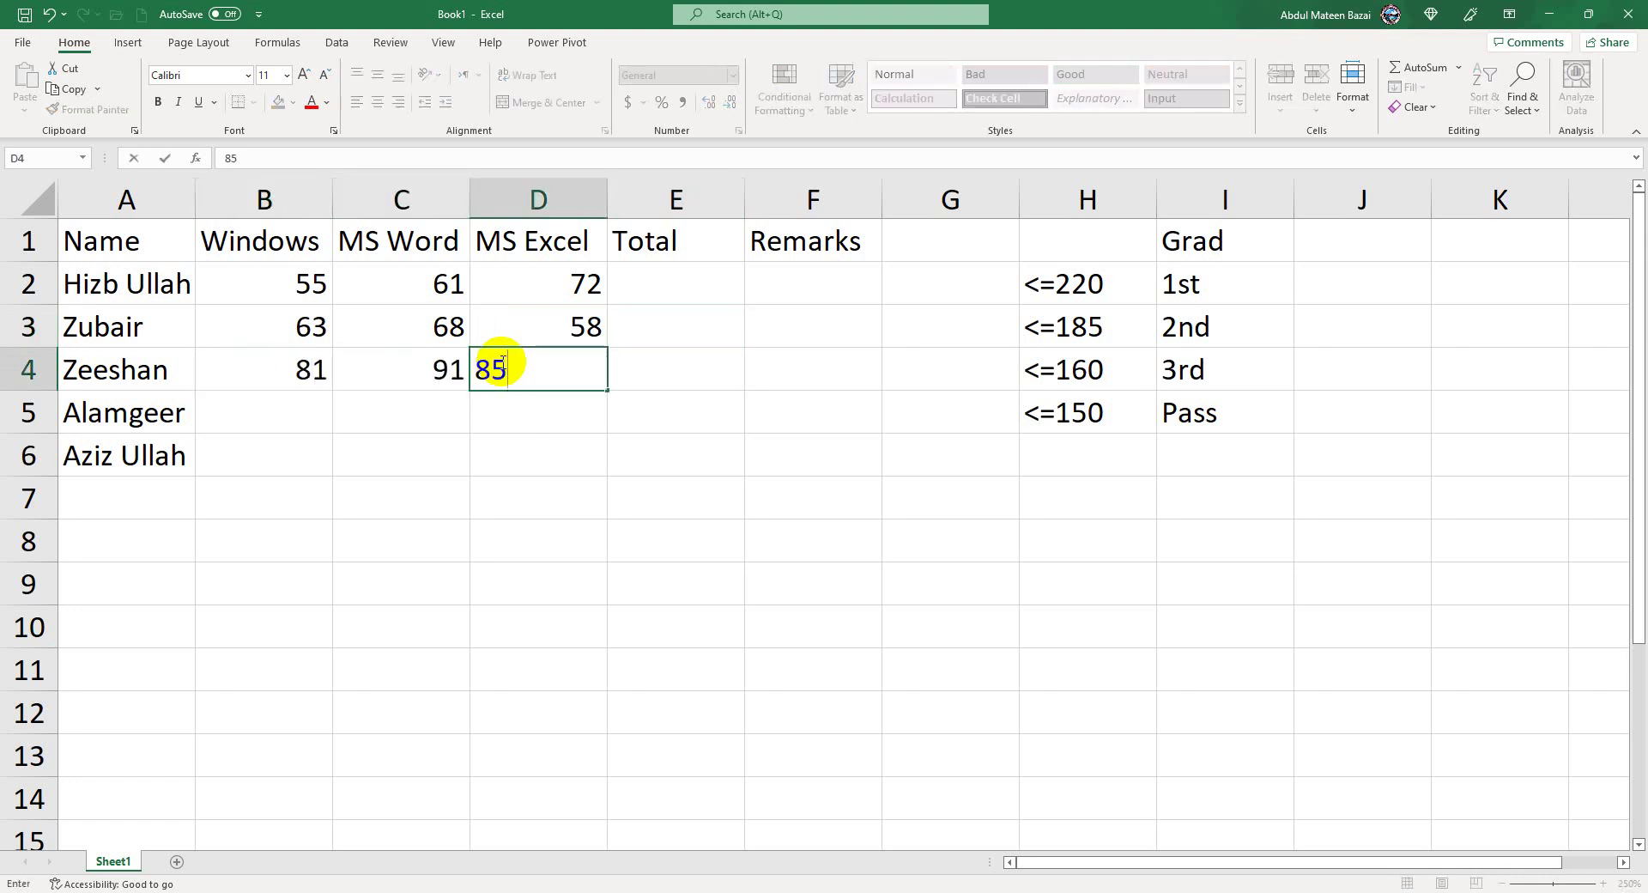
key("Return")
key("Up")
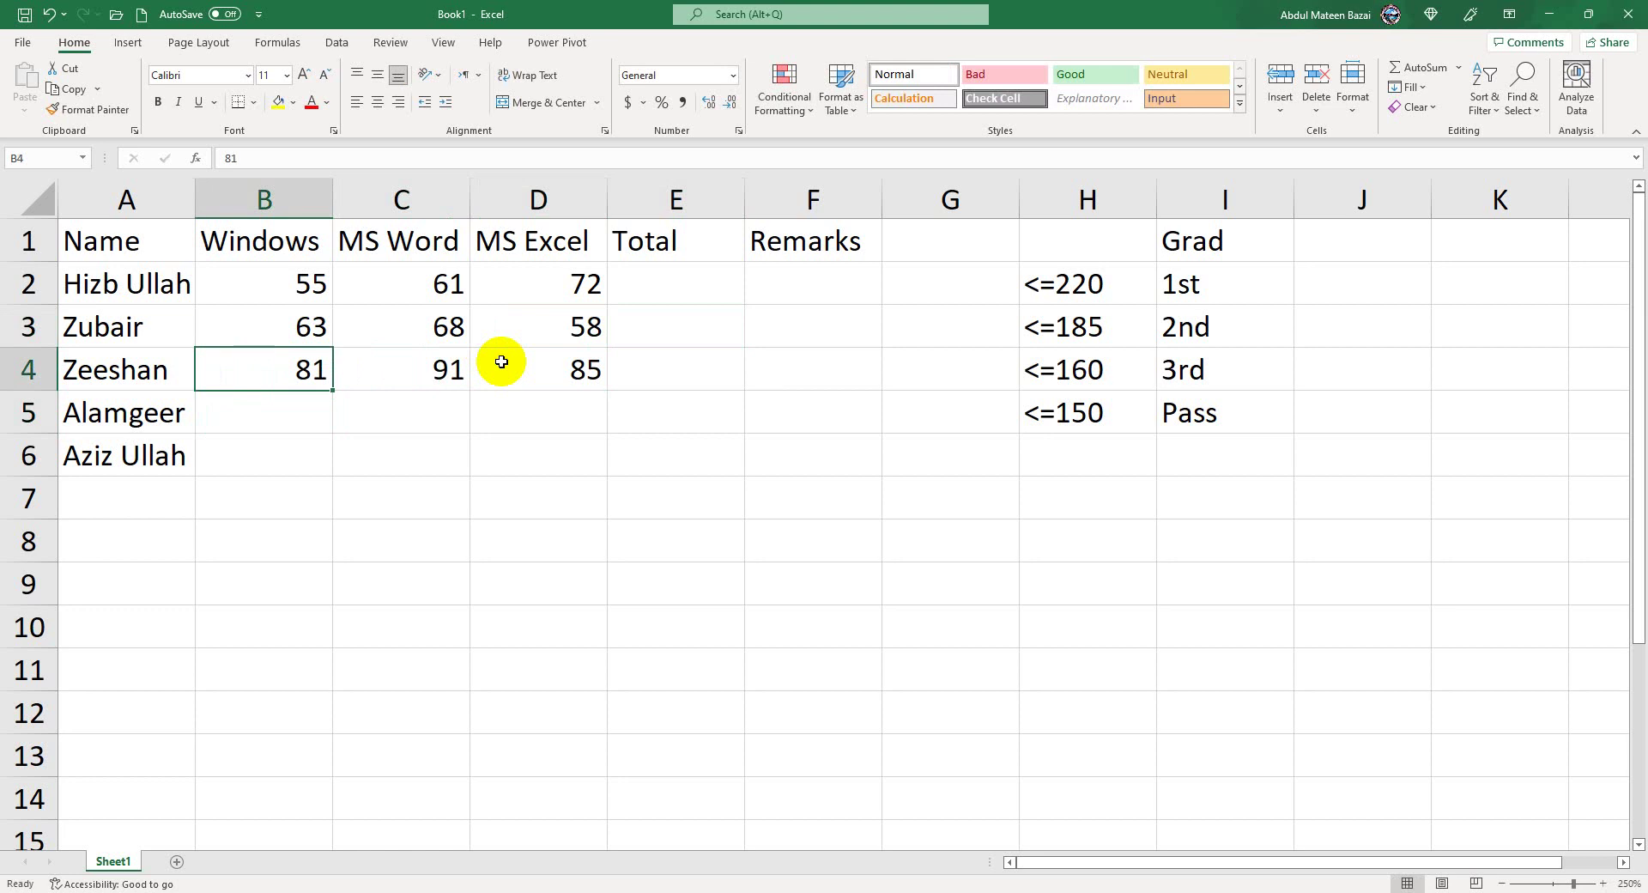
key("Down")
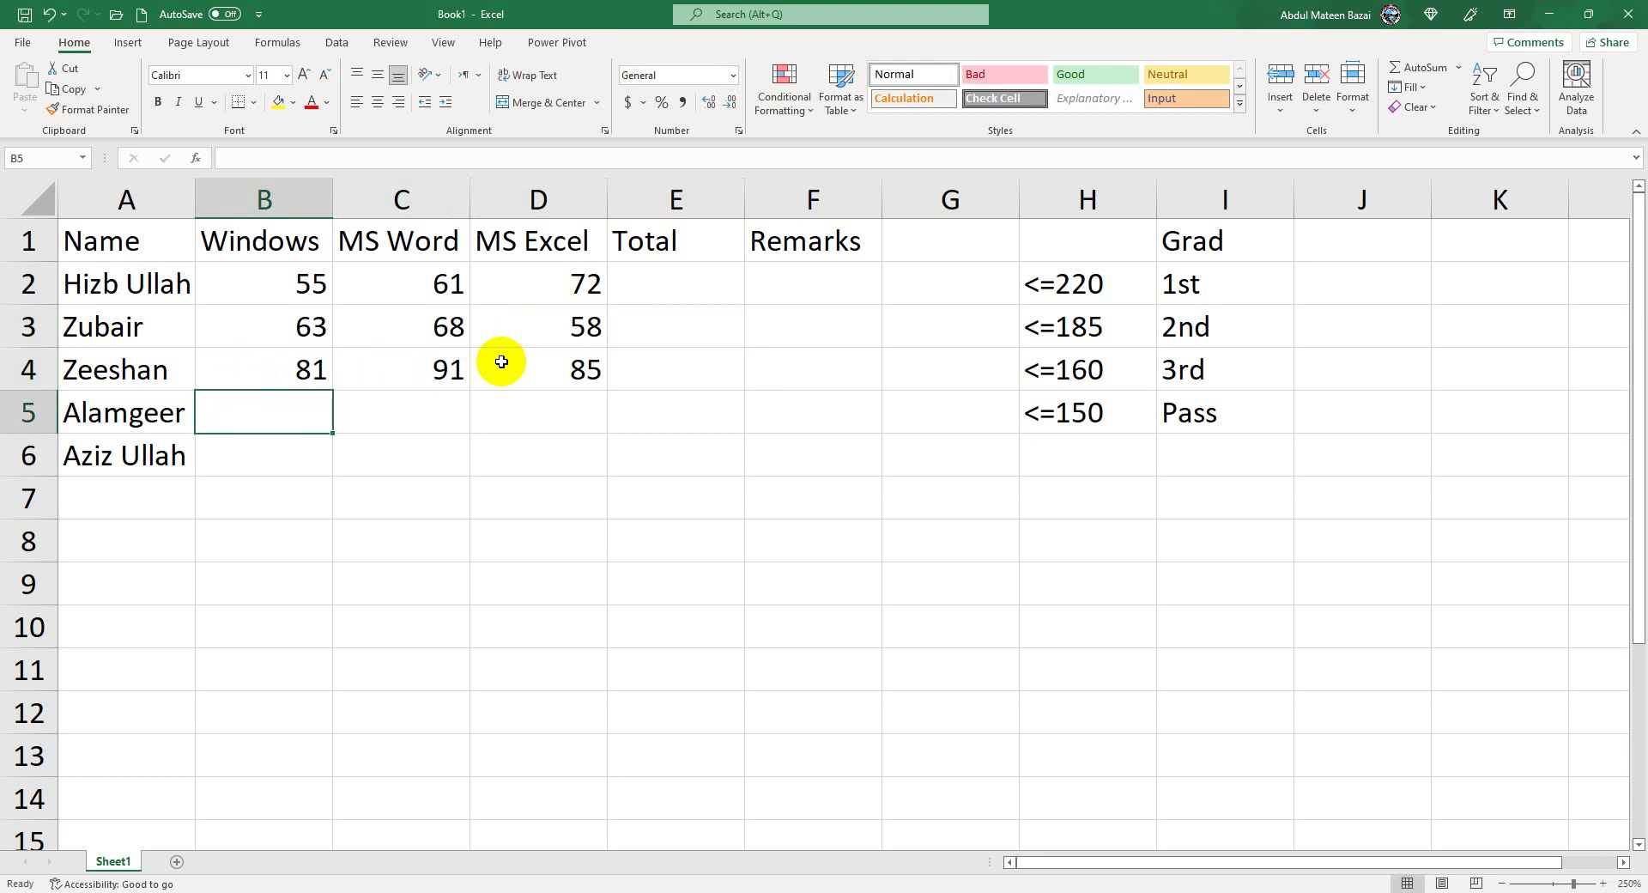
type("88")
key("Tab")
type("99")
key("Tab")
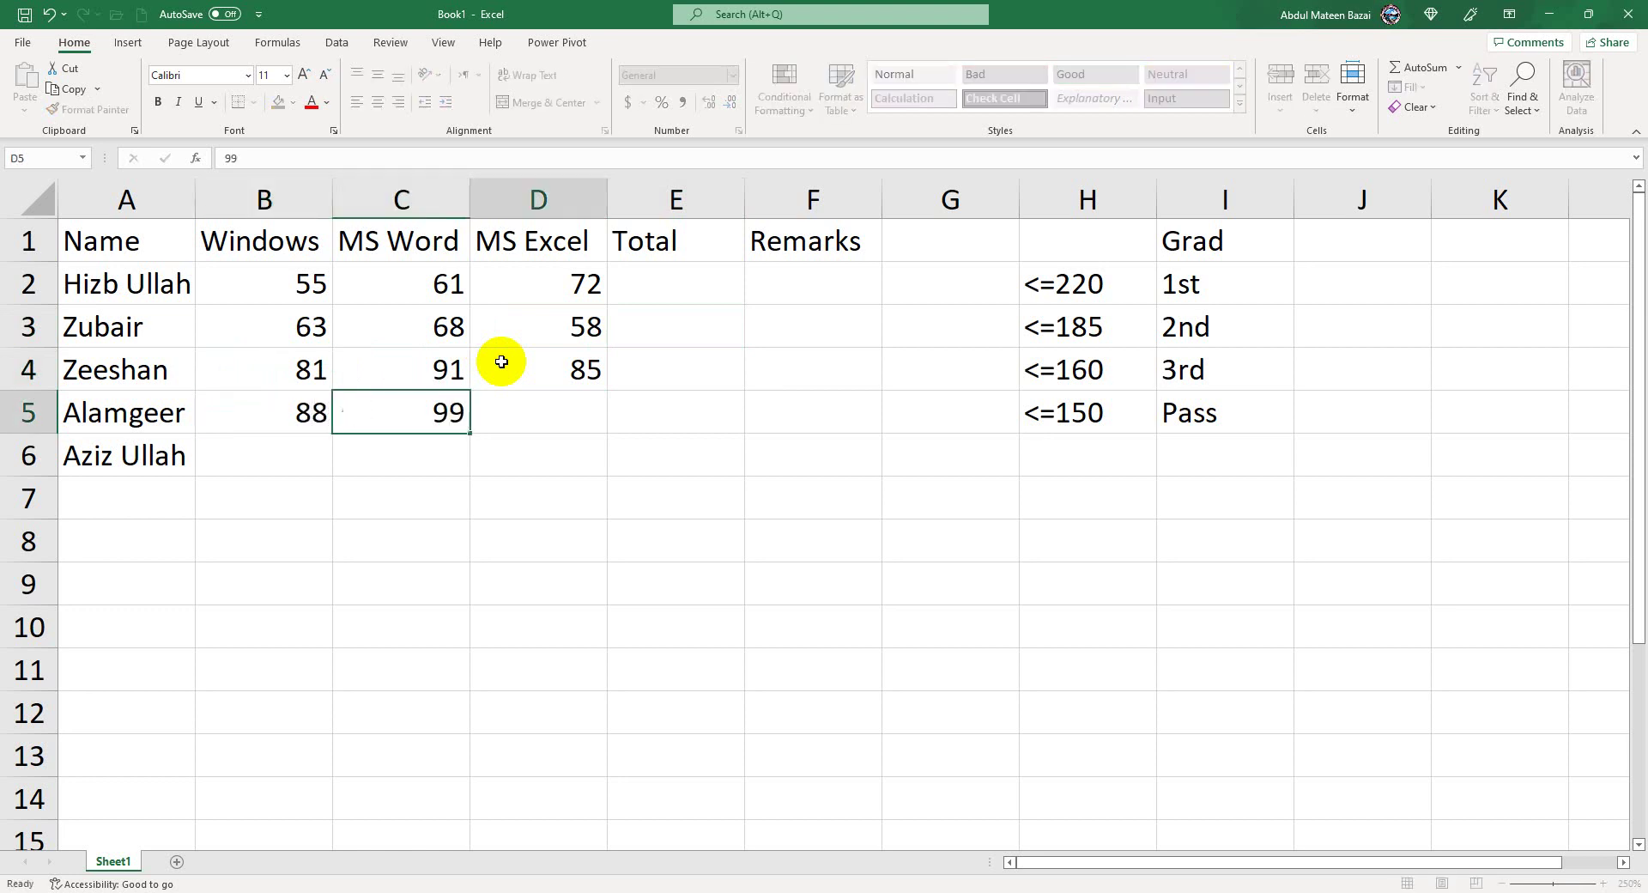
type("92")
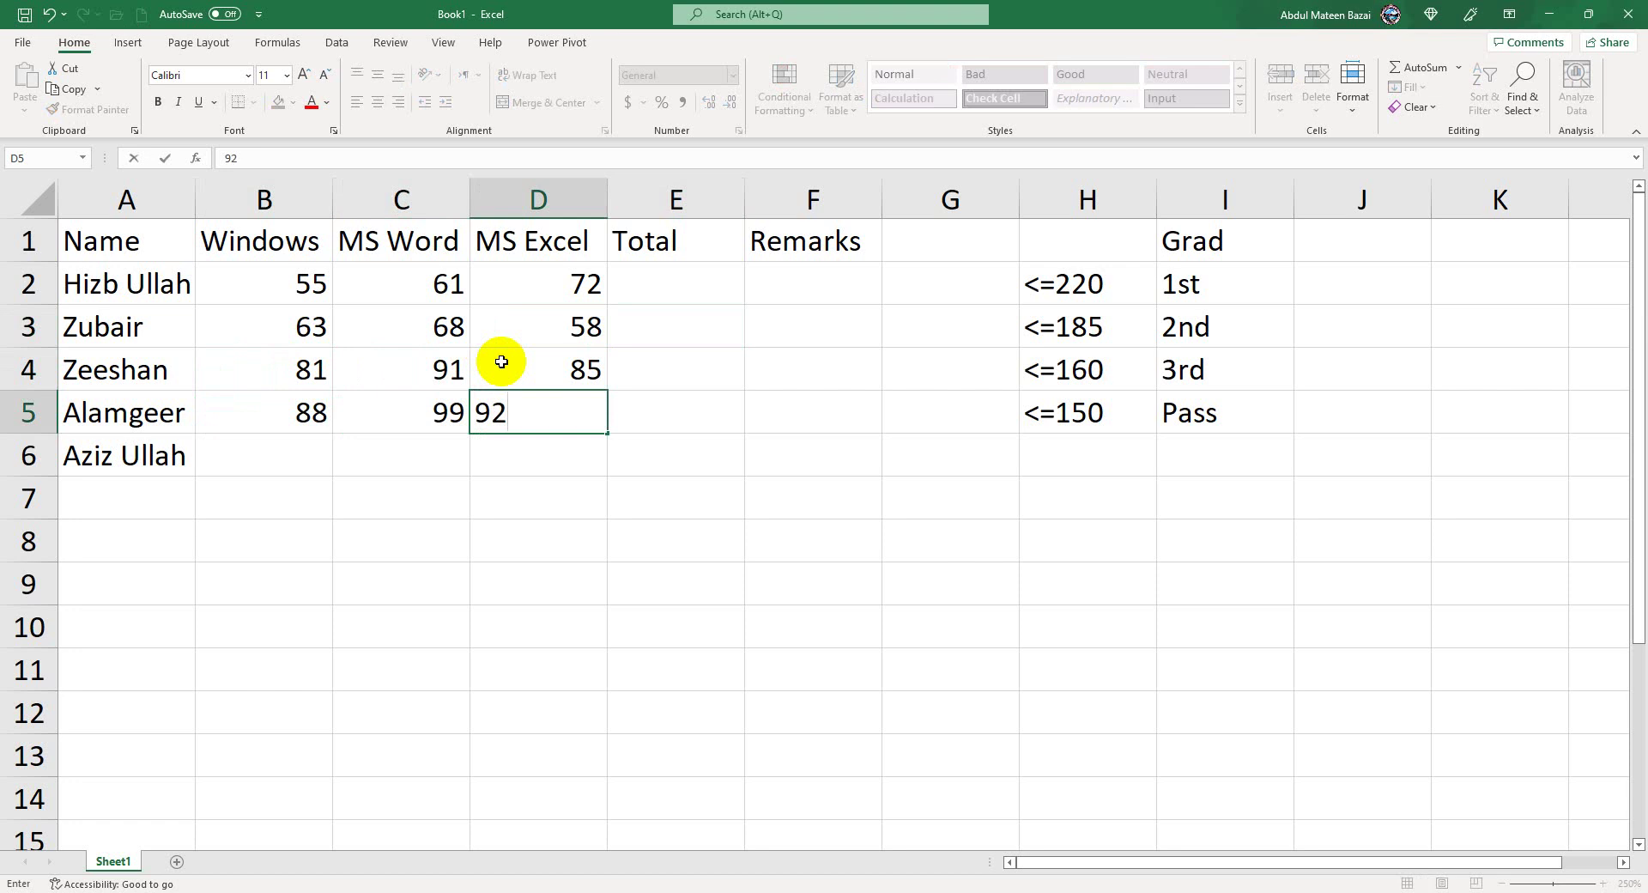
key("Tab")
key("Return")
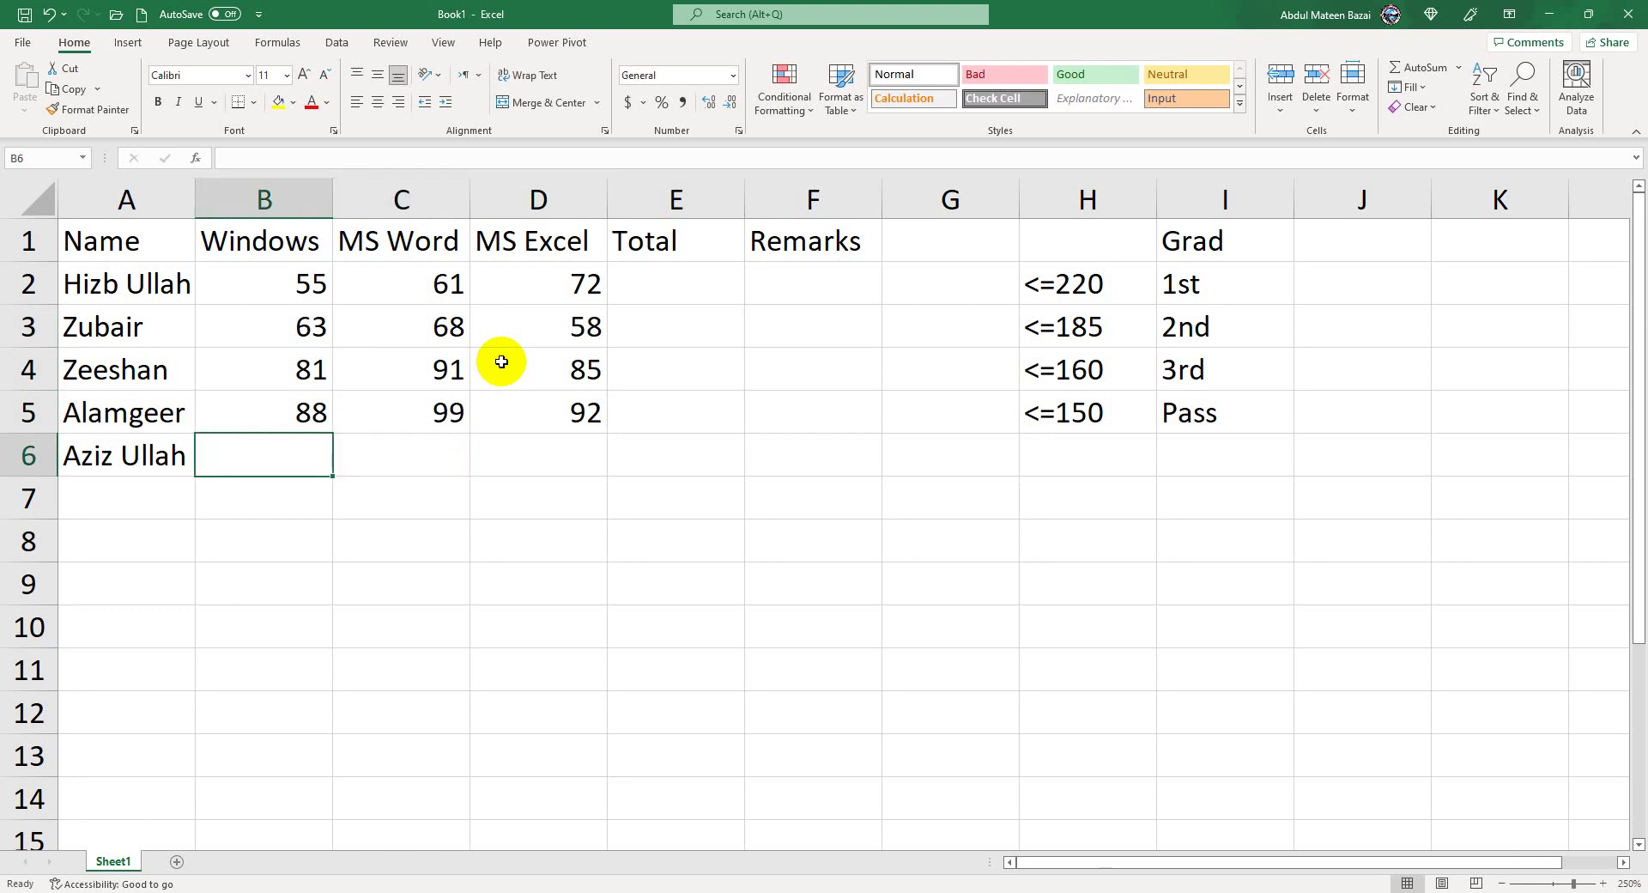
Enter marks 60, 50 and 70 for the last student in row 6.
type("60")
key("Tab")
type("50")
key("Tab")
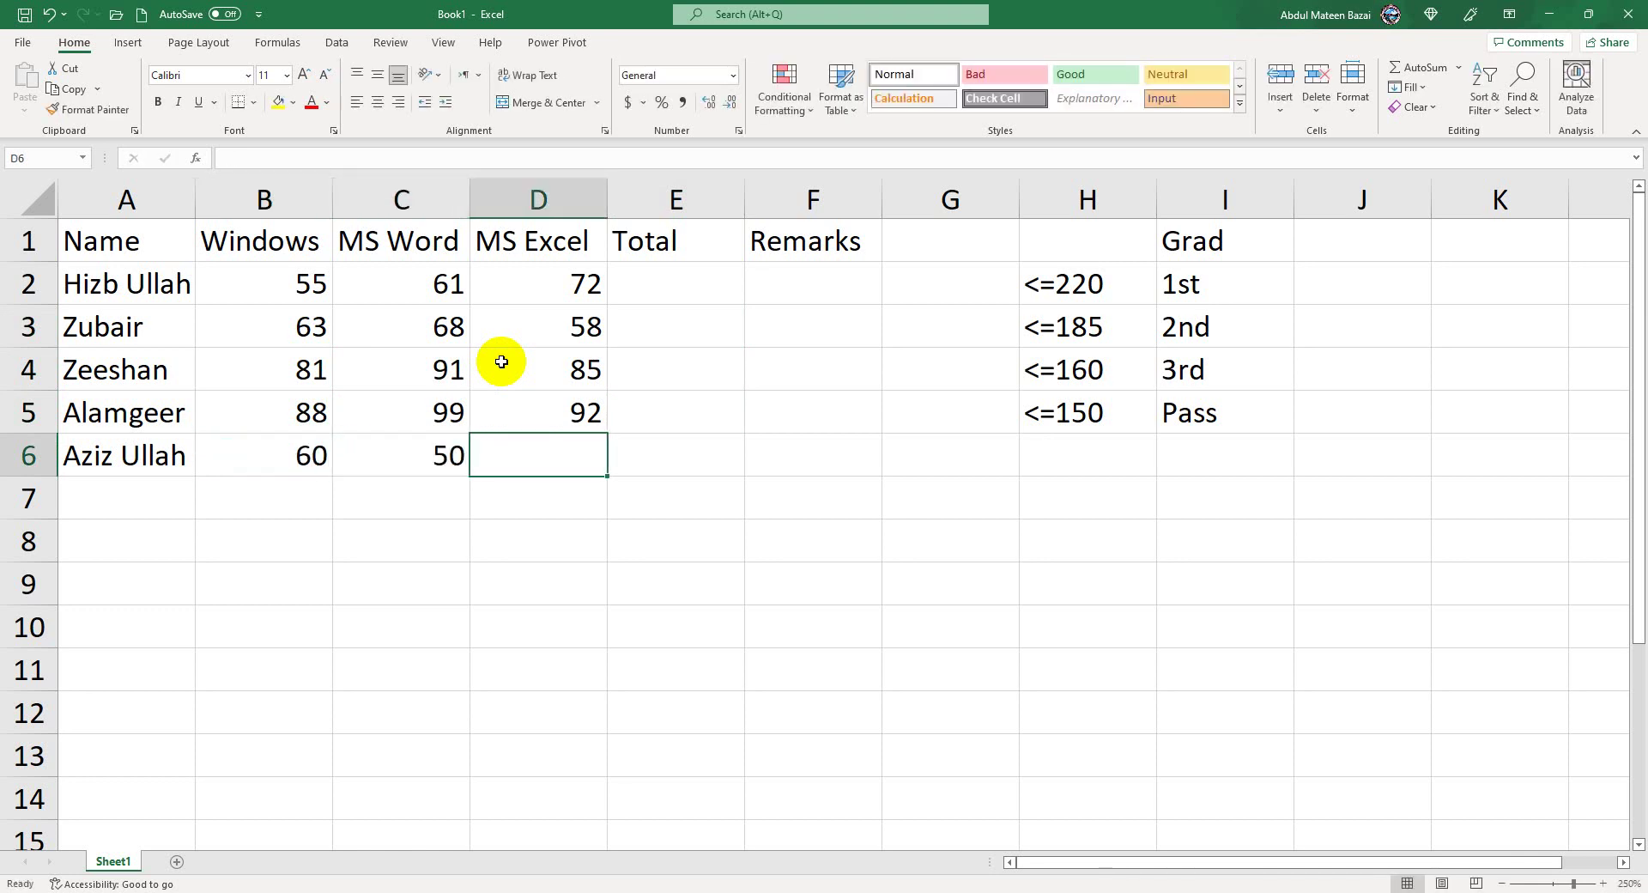
type("70")
key("Tab")
key("Up")
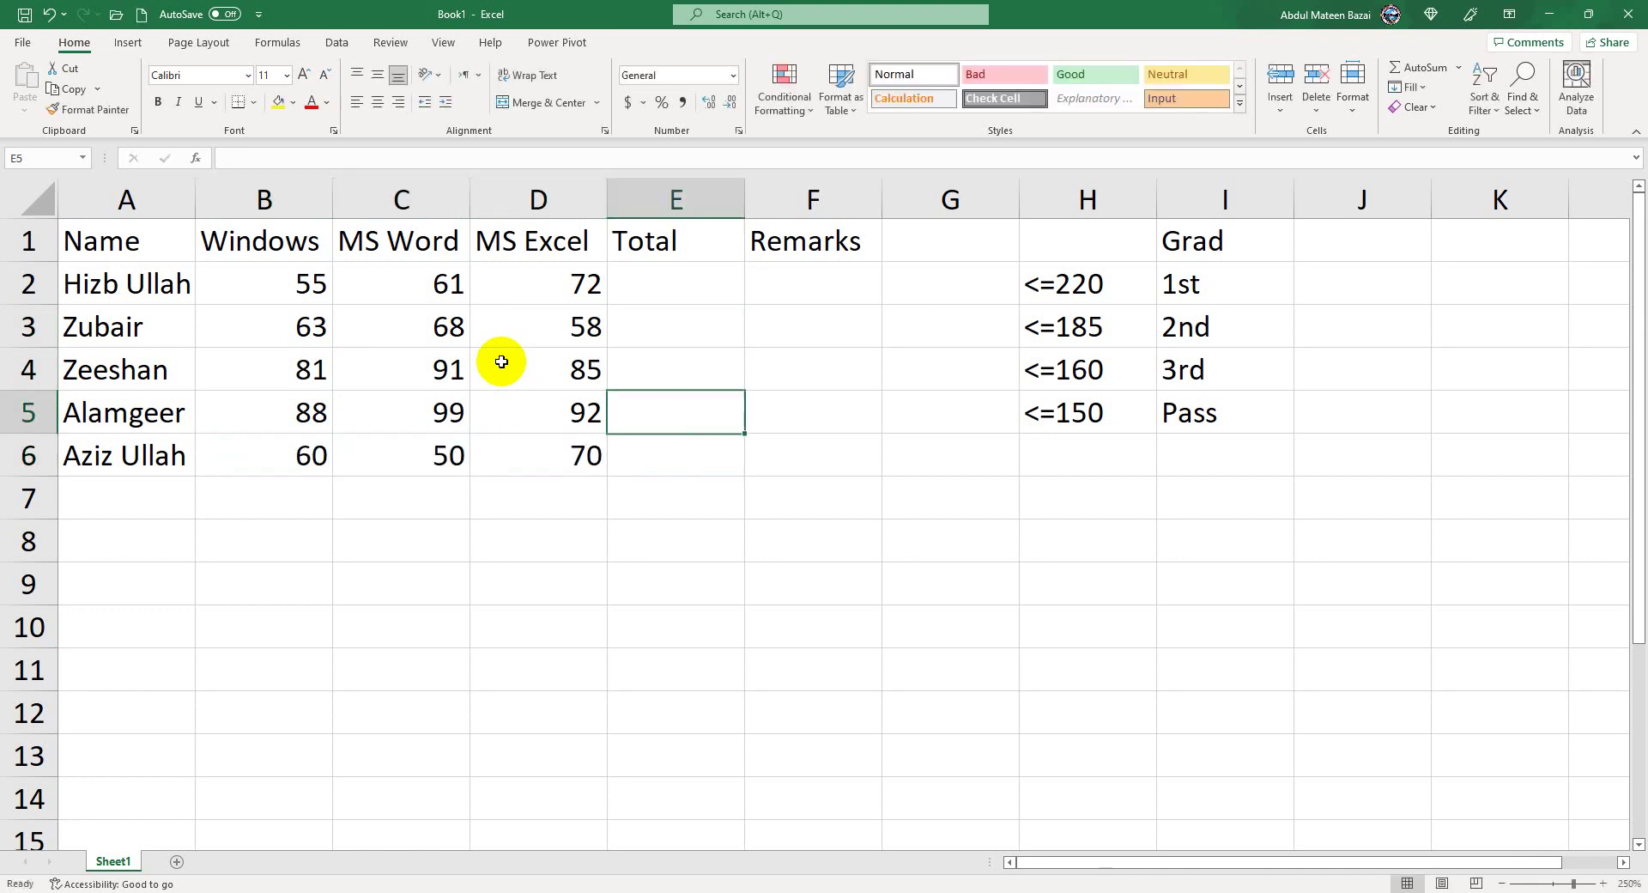
key("Up")
key("Up")
key("Up")
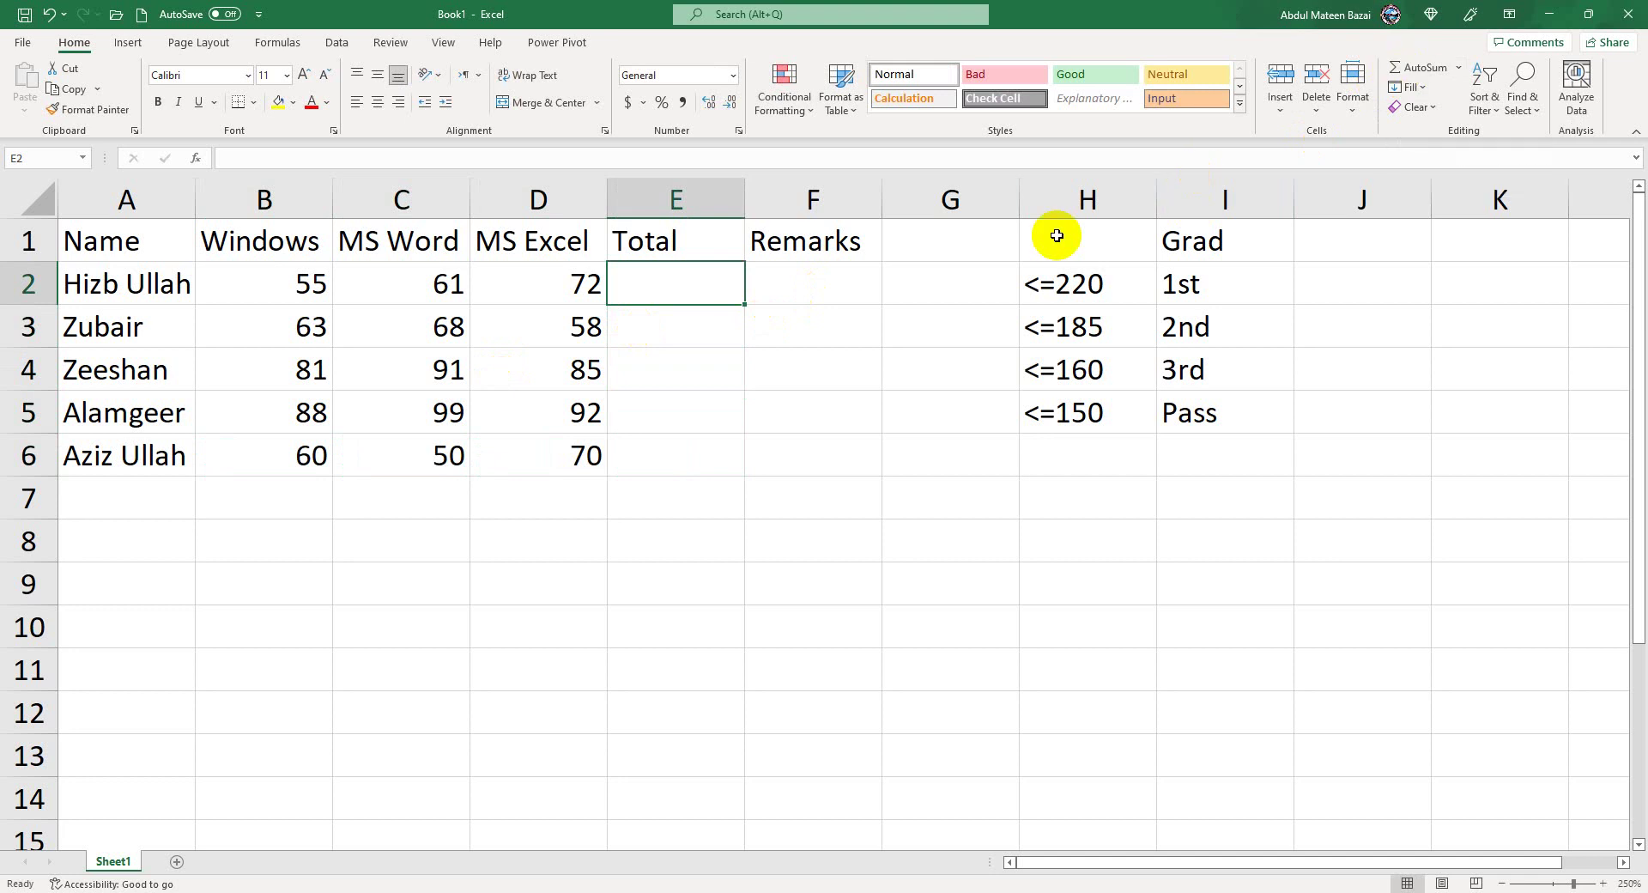
Enter =SUM(B2:D2) in E2 to total the first student's three marks (188).
type("=sum")
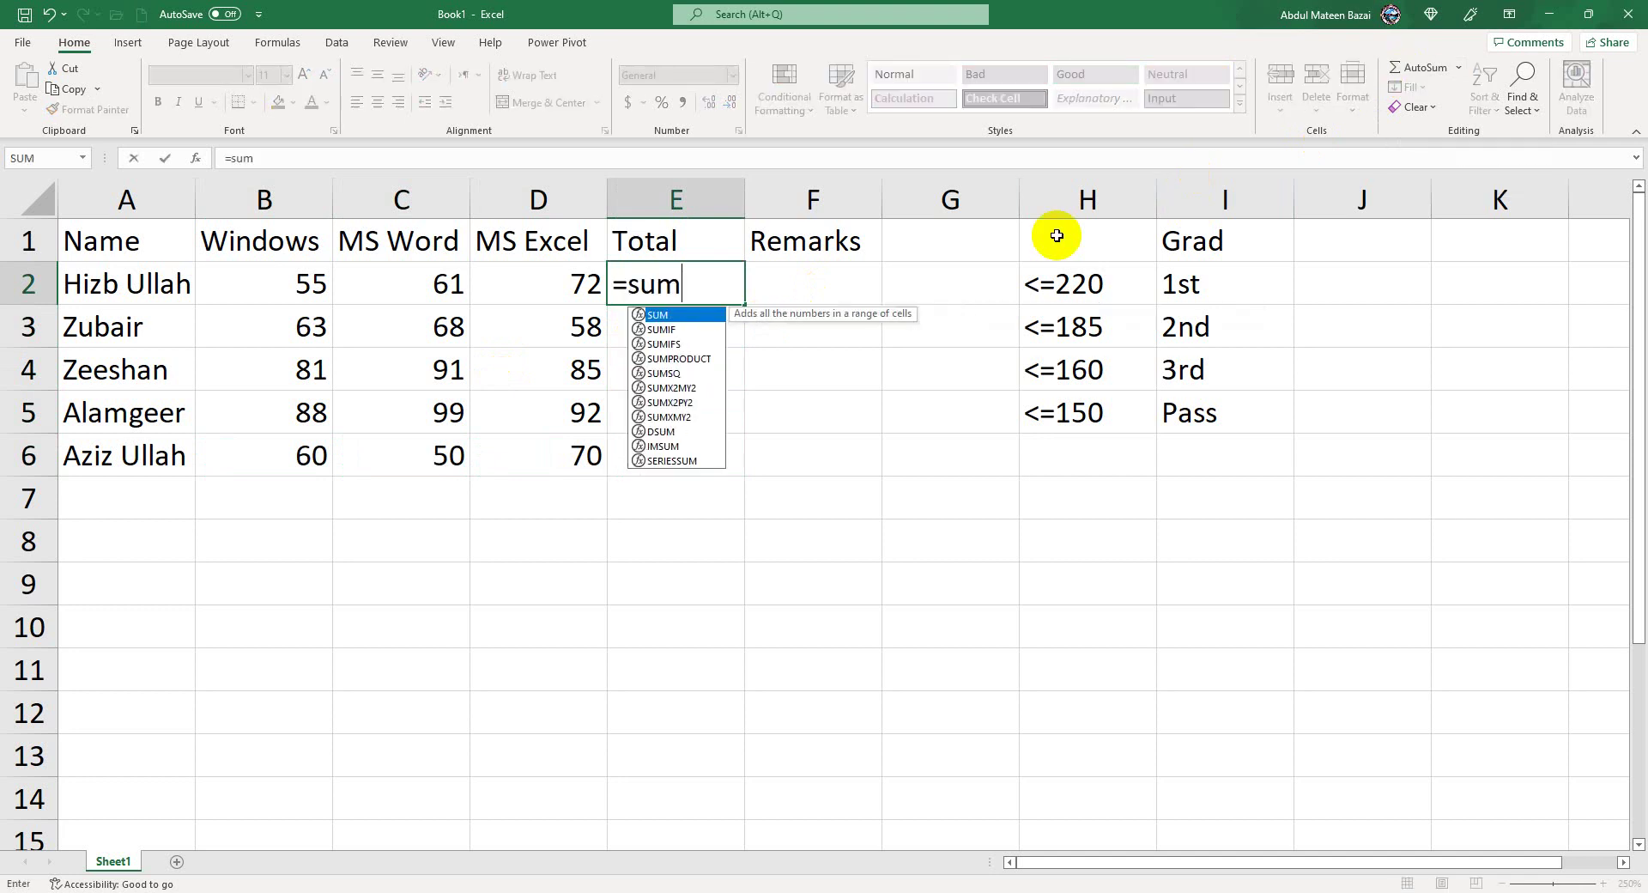
type("(")
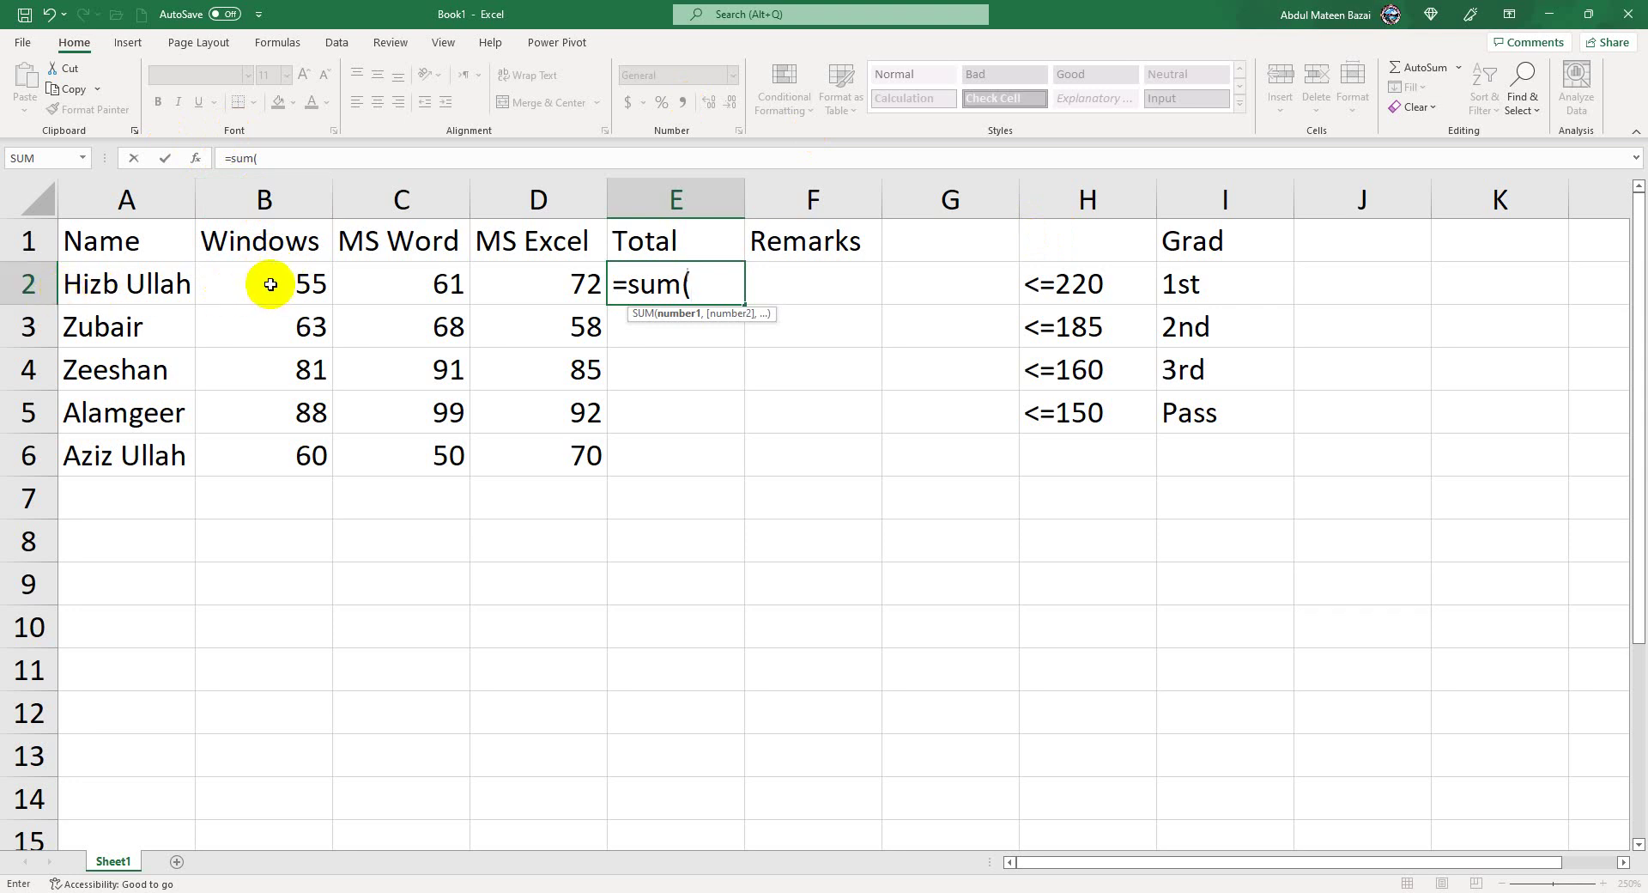
type("b2")
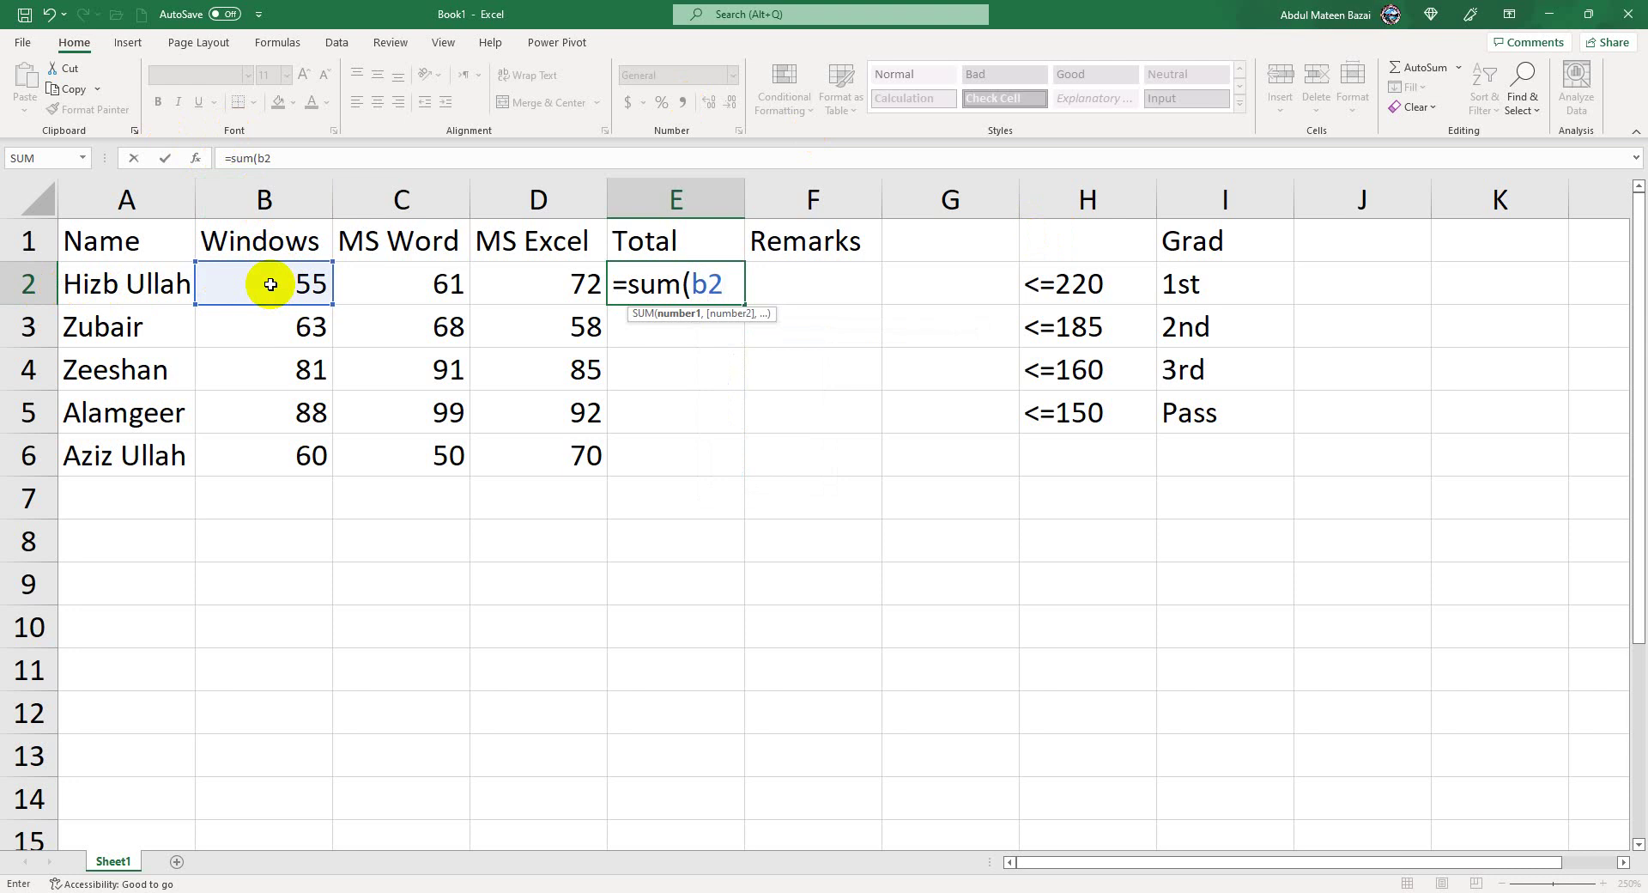
type(";")
key("BackSpace")
type(":")
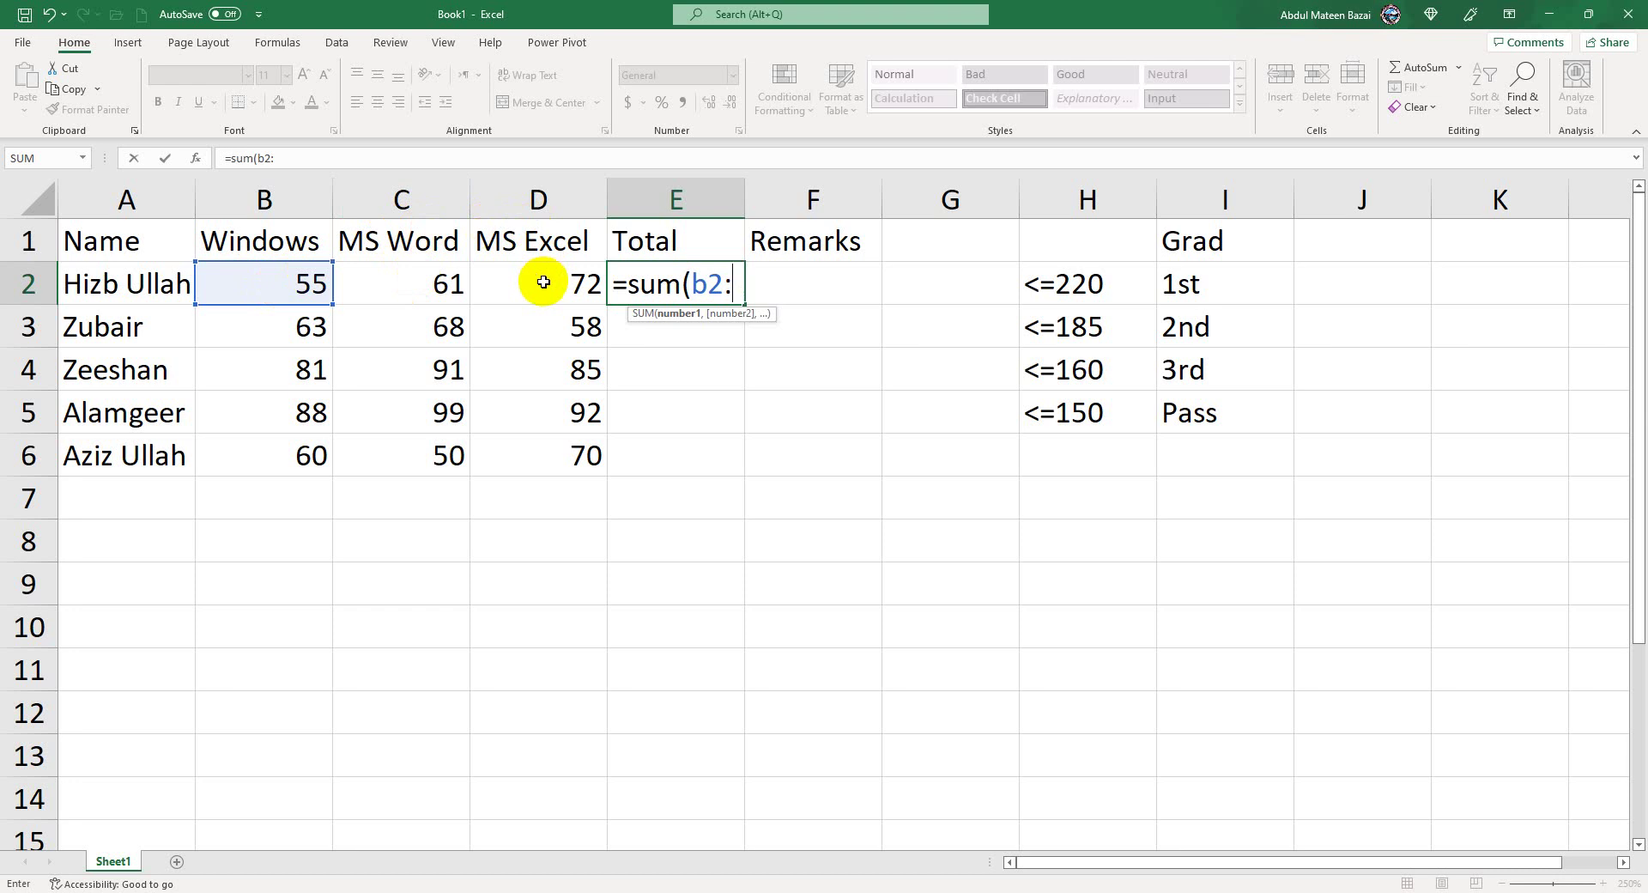
type("ed")
key("BackSpace")
key("BackSpace")
type("d2")
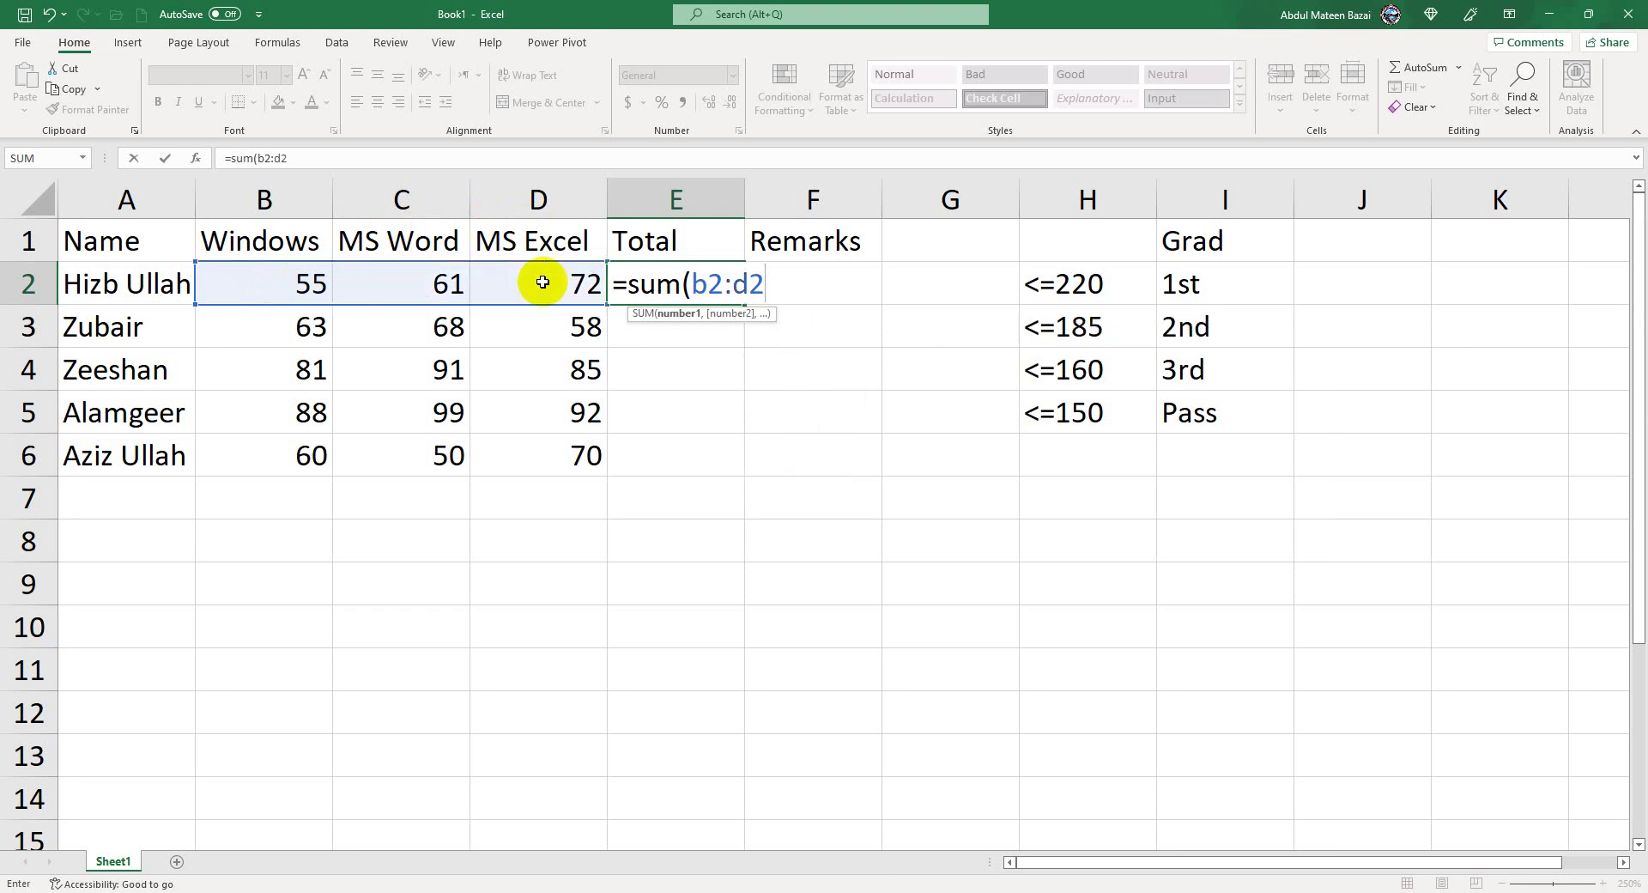
type(")")
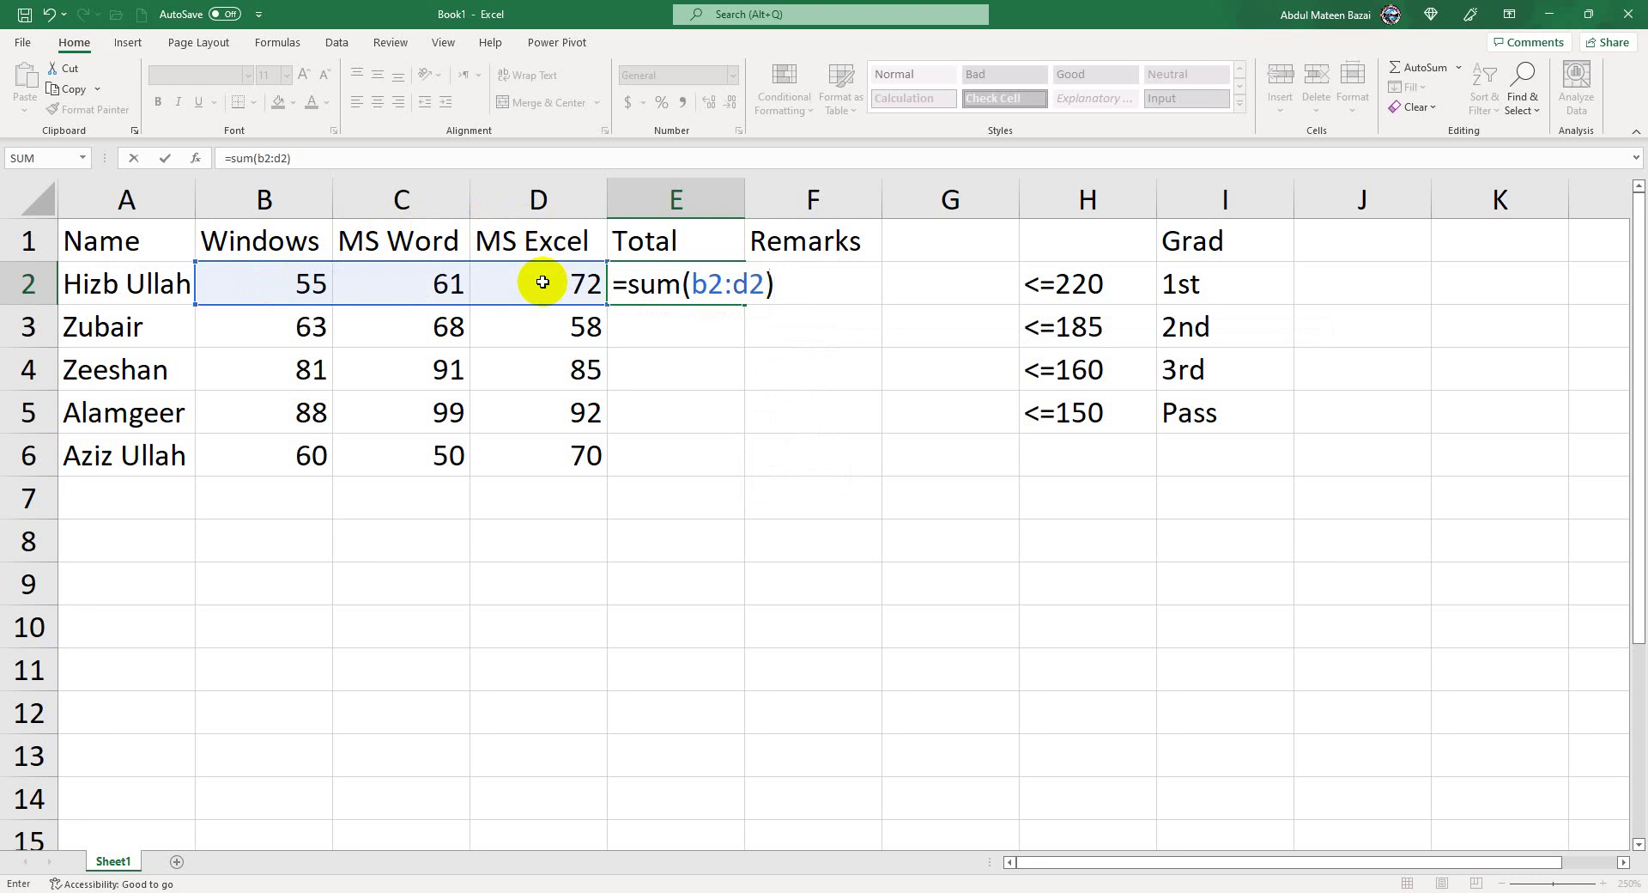
key("Return")
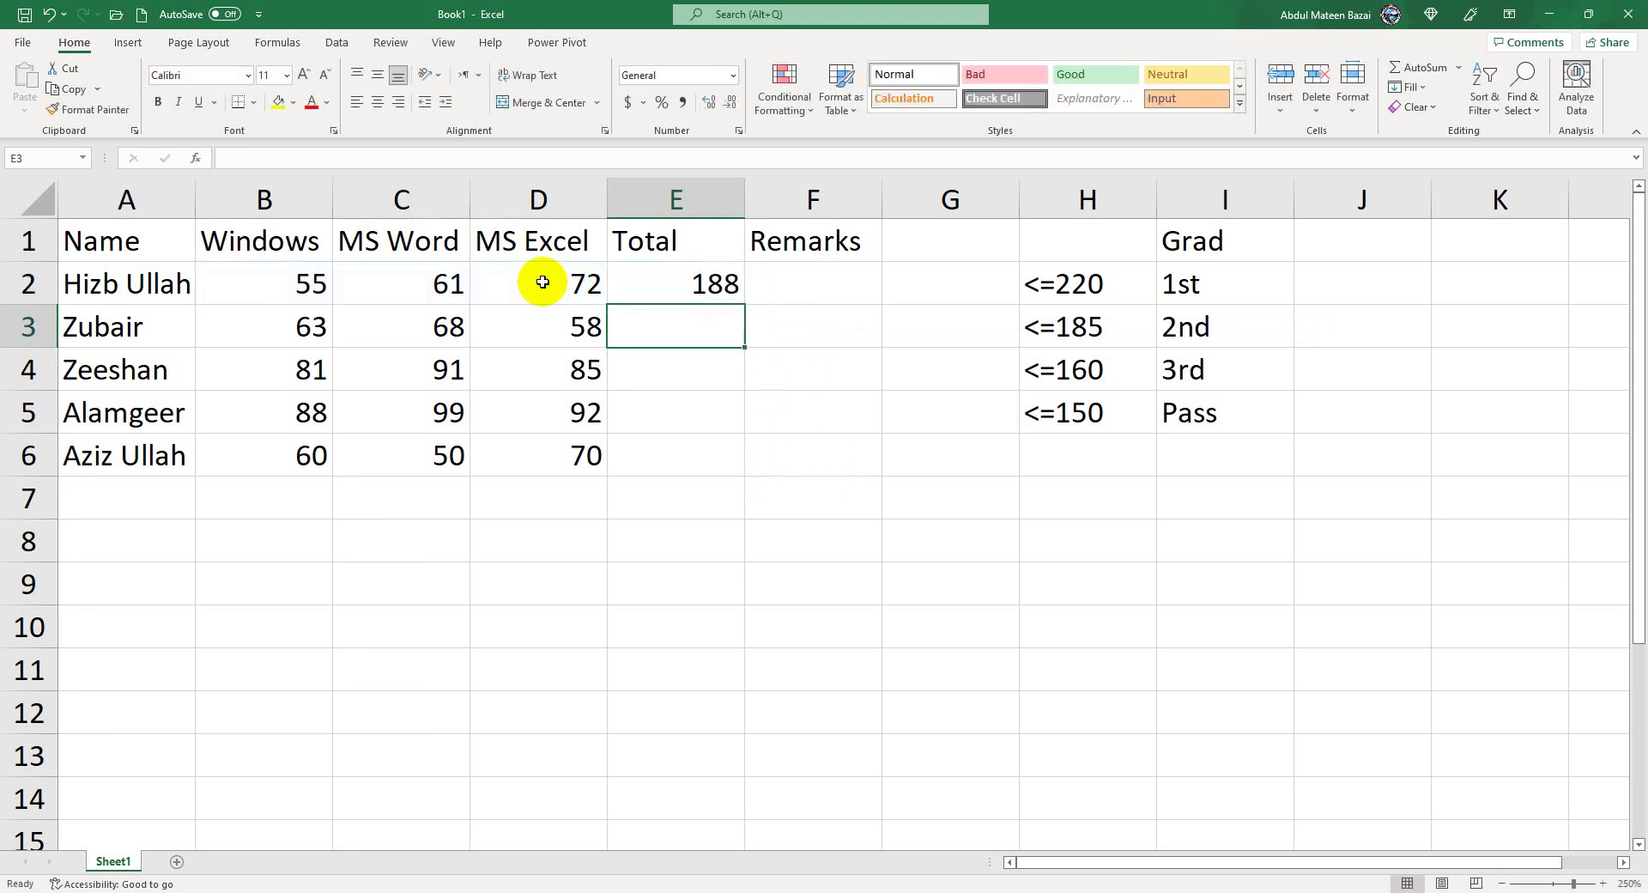
Copy the E2 total formula down through E6 to get 189, 257, 279 and 180.
left_click(620, 283)
left_click_drag(744, 305, 720, 470)
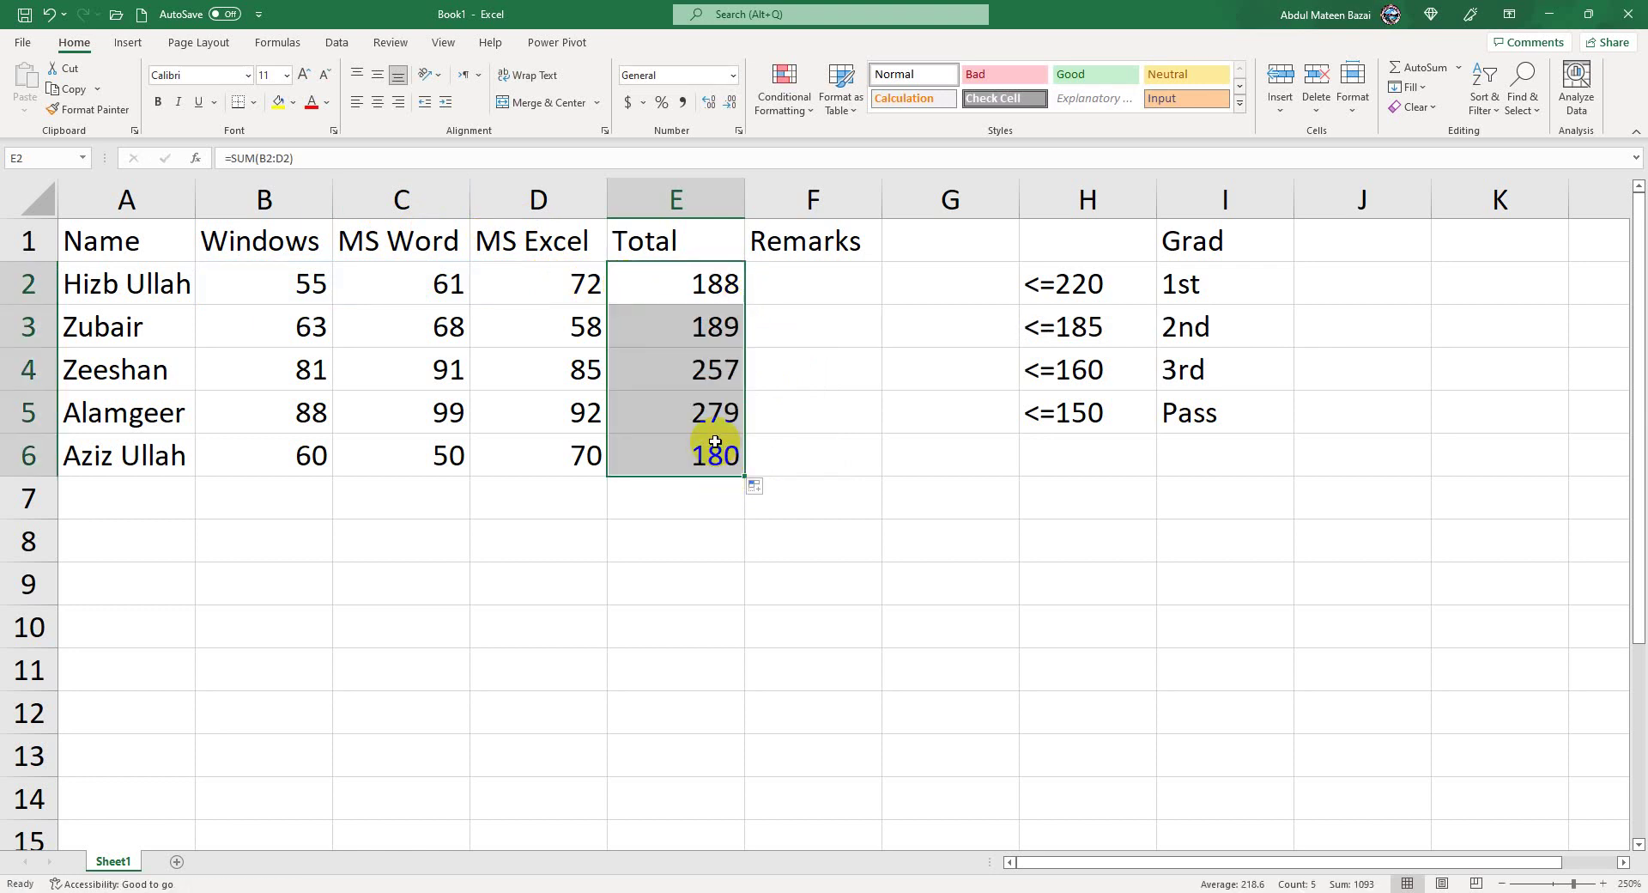
left_click(816, 272)
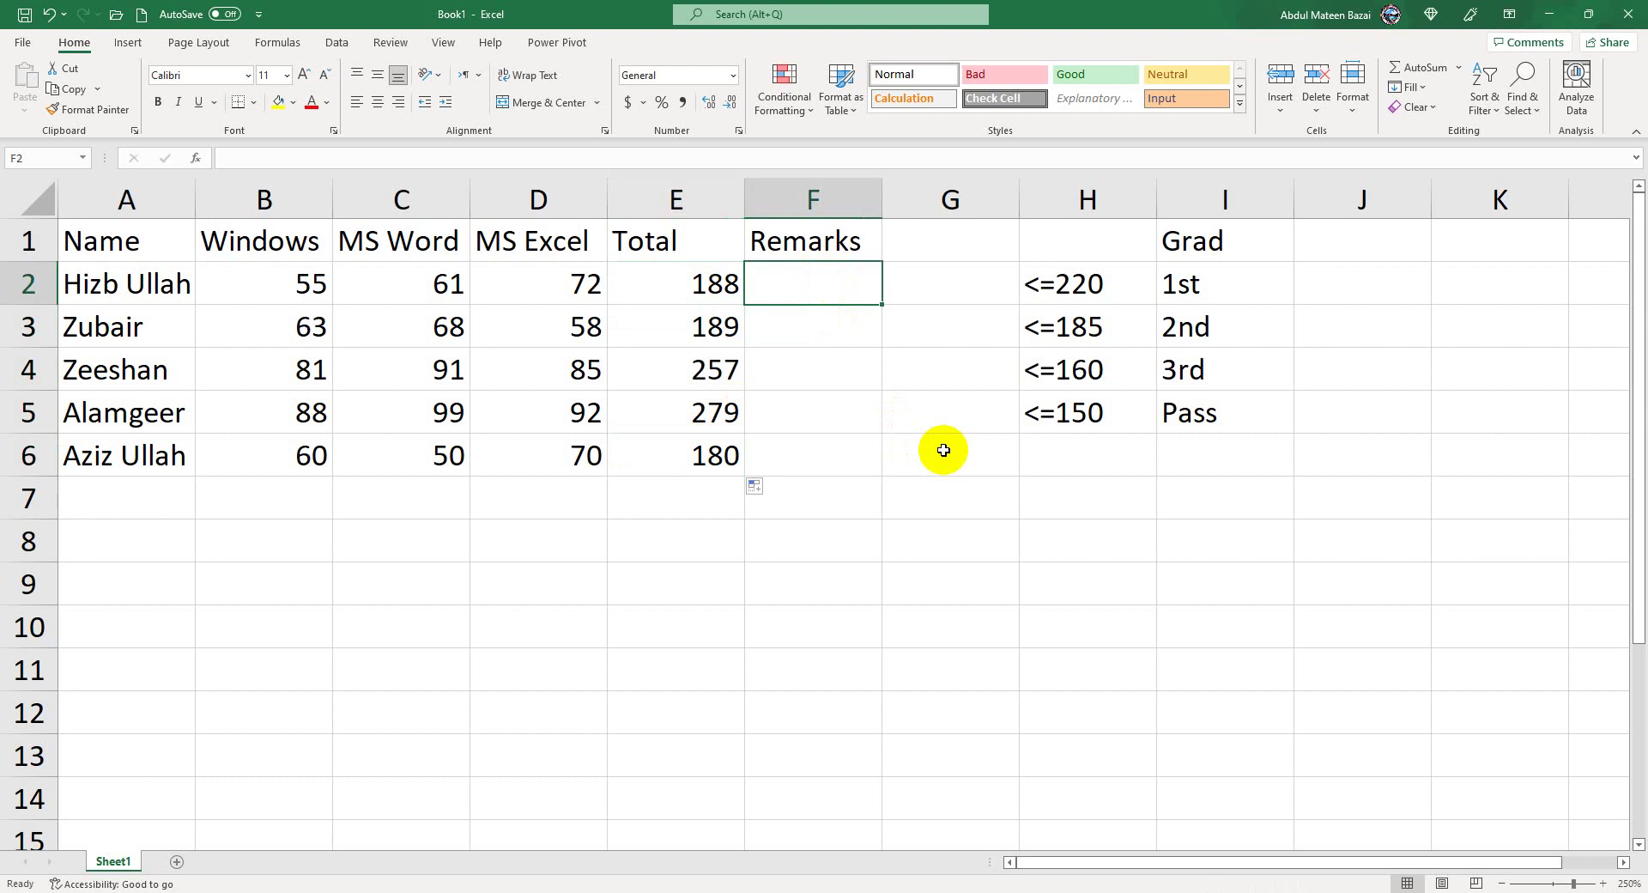
Enter the heading 'Grad' in cell G1.
left_click(942, 254)
type("G")
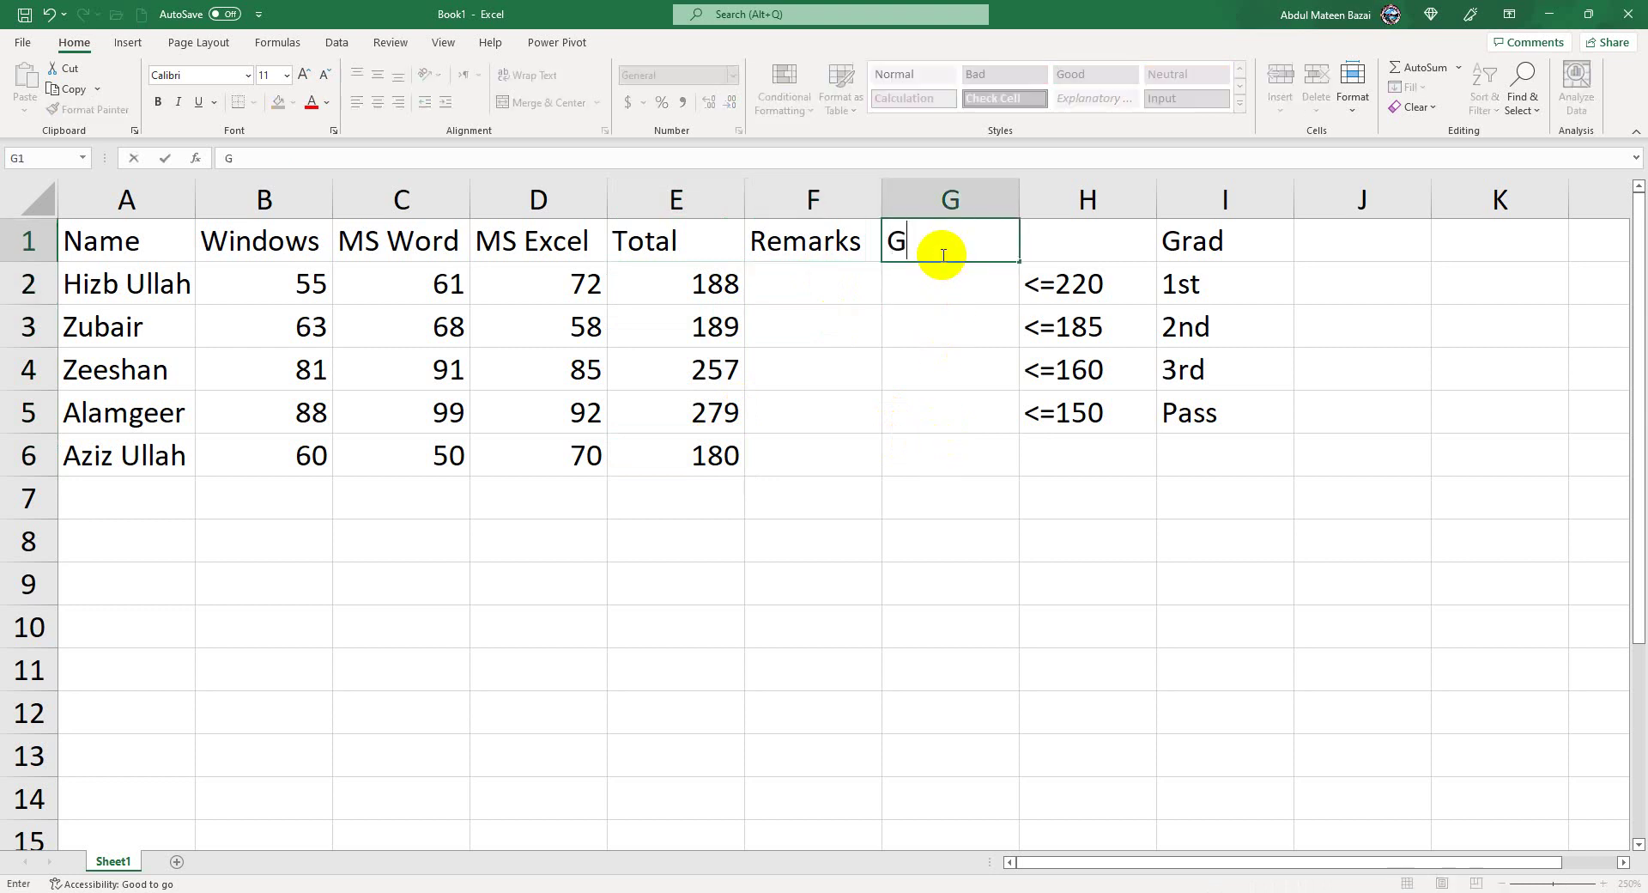
type("read")
key("BackSpace")
key("BackSpace")
key("BackSpace")
type("ad")
key("Return")
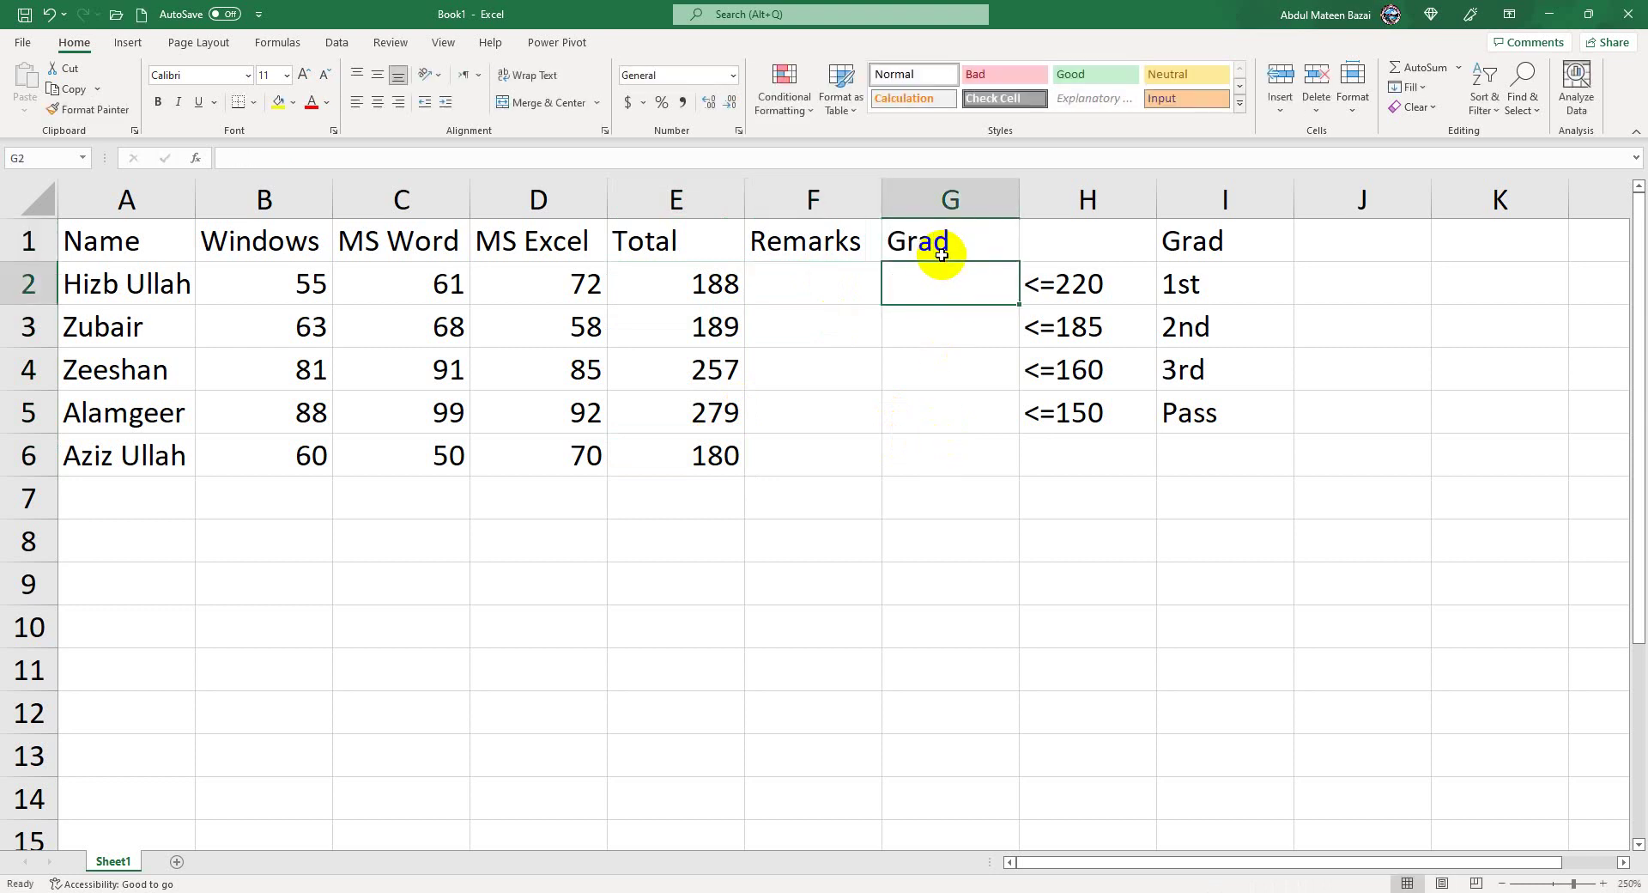
left_click(815, 278)
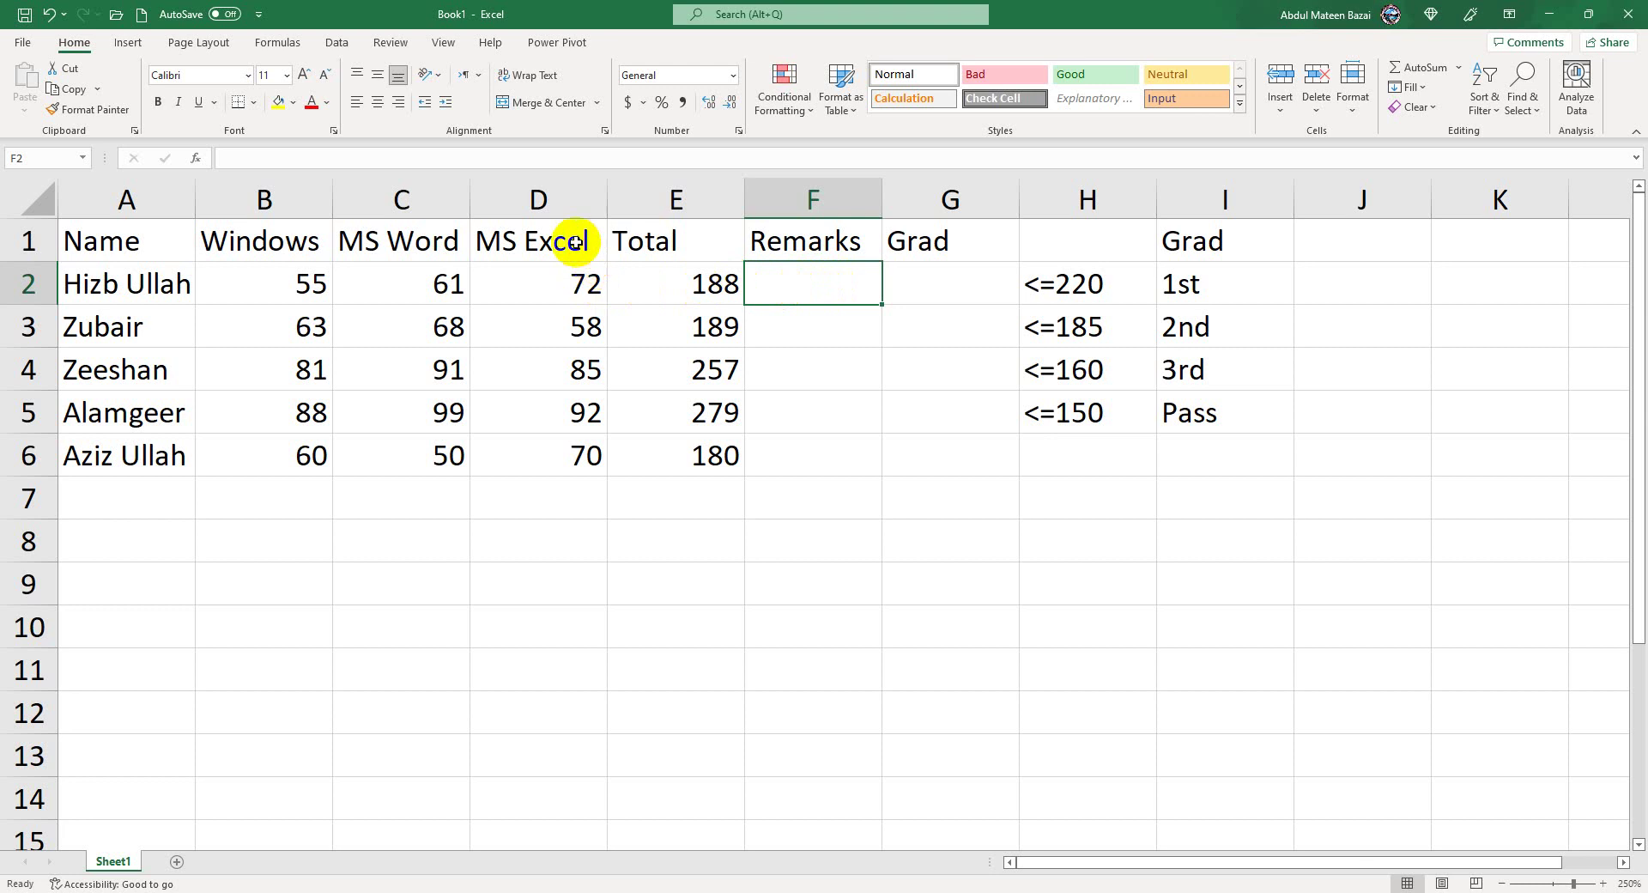
Centre the contents of the marks table A1:E6.
left_click(656, 283)
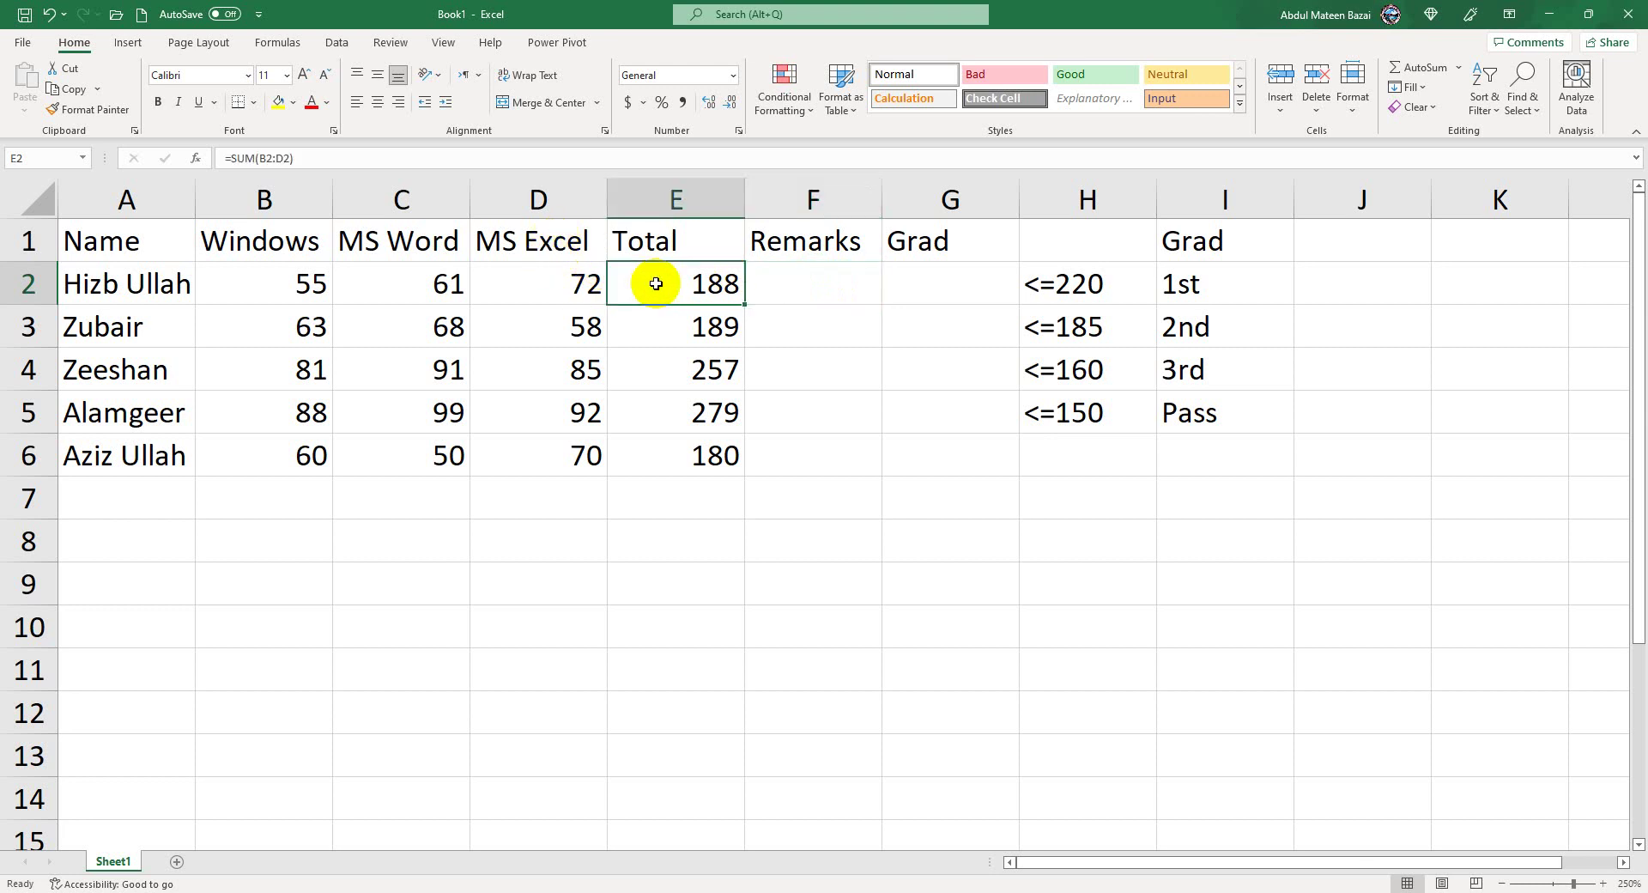
mouse_move(684, 456)
left_mouse_down()
mouse_move(244, 278)
mouse_move(94, 249)
left_mouse_up()
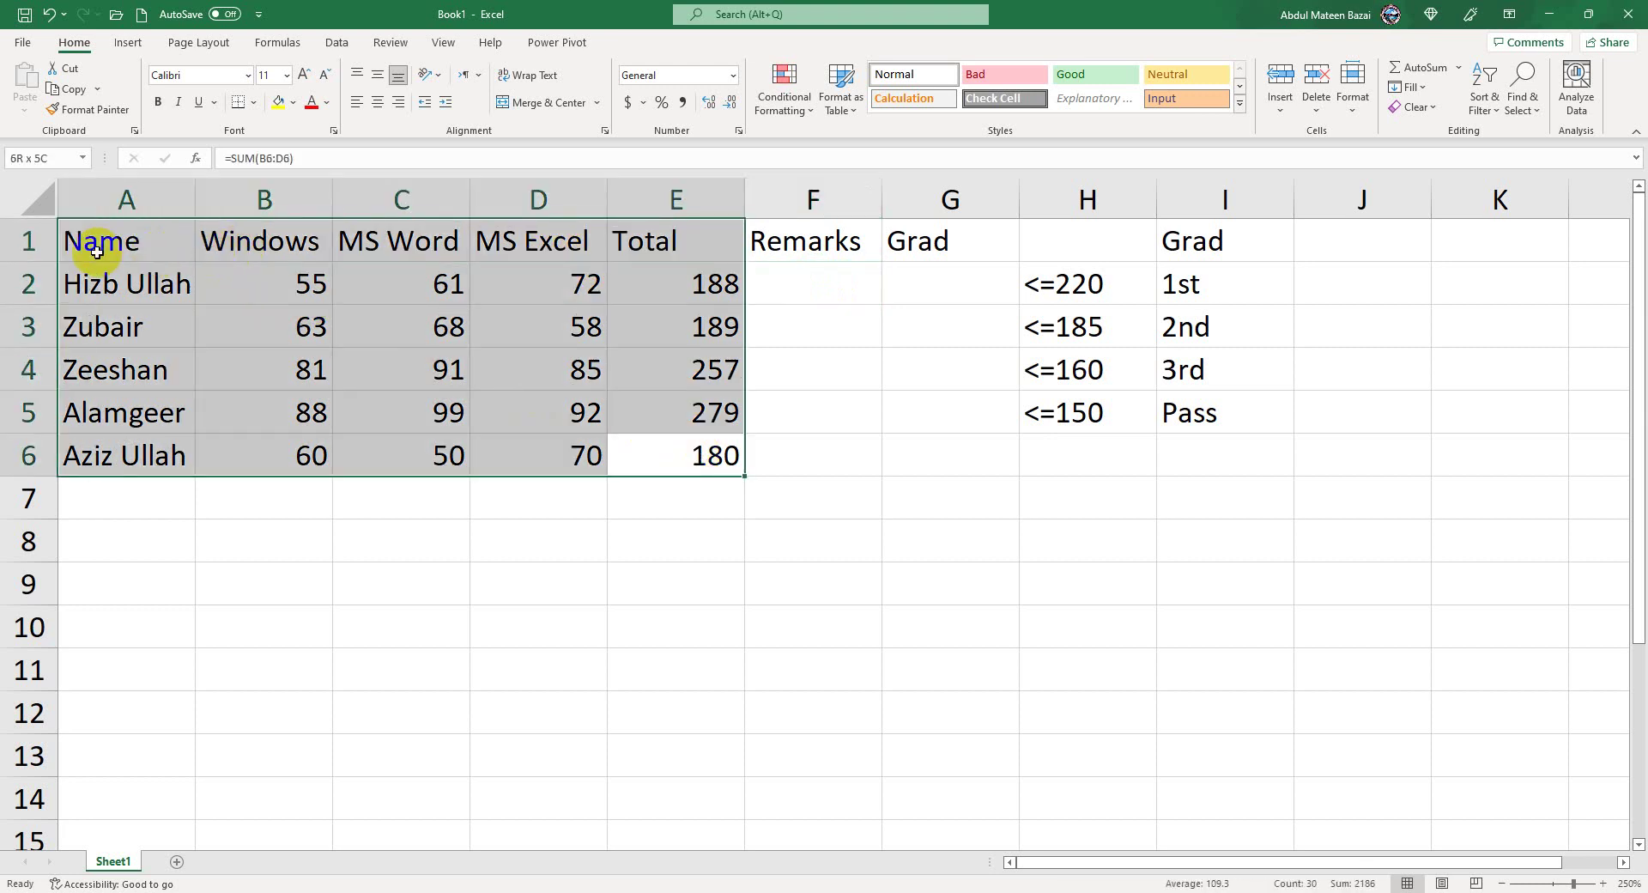
left_click(376, 103)
Make the A1:G1 headers red text on a yellow fill.
left_click_drag(655, 249, 196, 266)
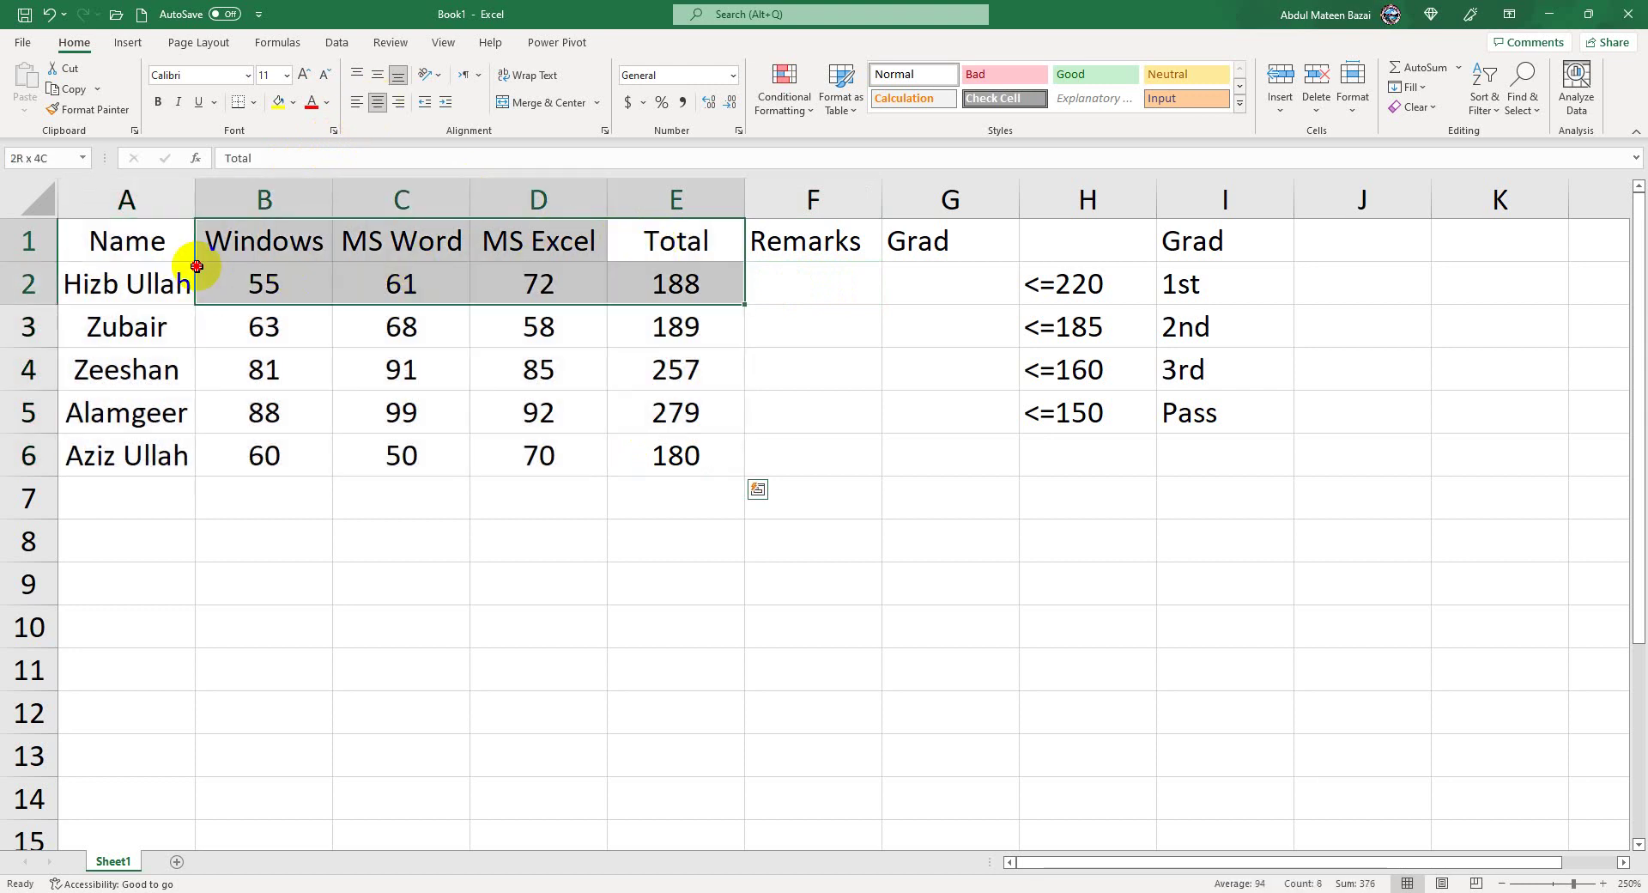
left_click_drag(889, 246, 129, 243)
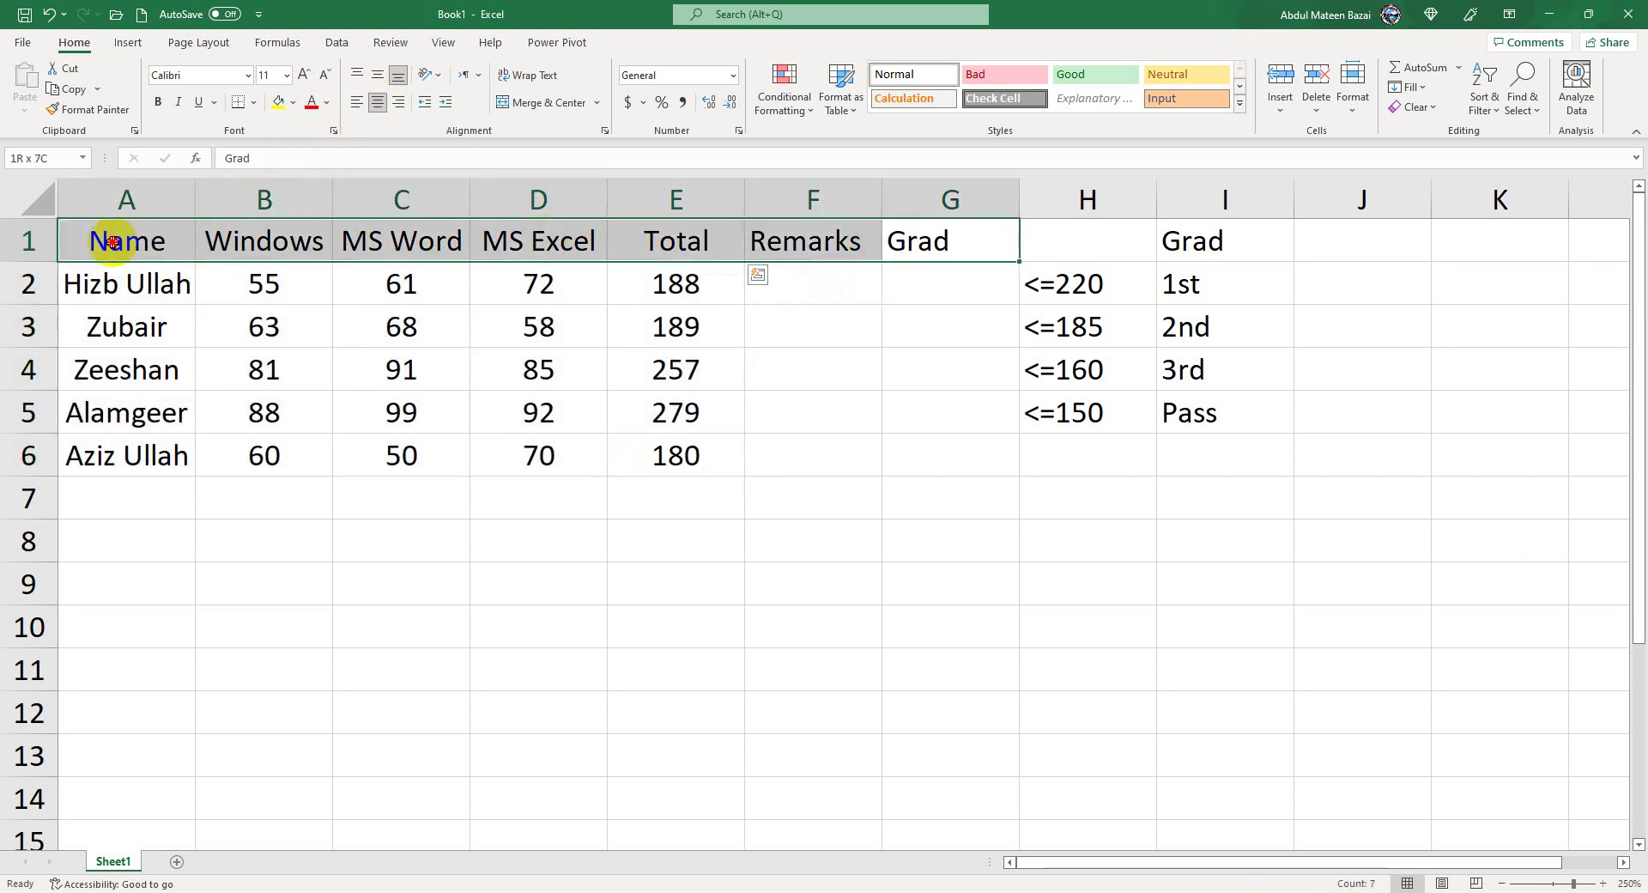
left_click(312, 102)
left_click(278, 103)
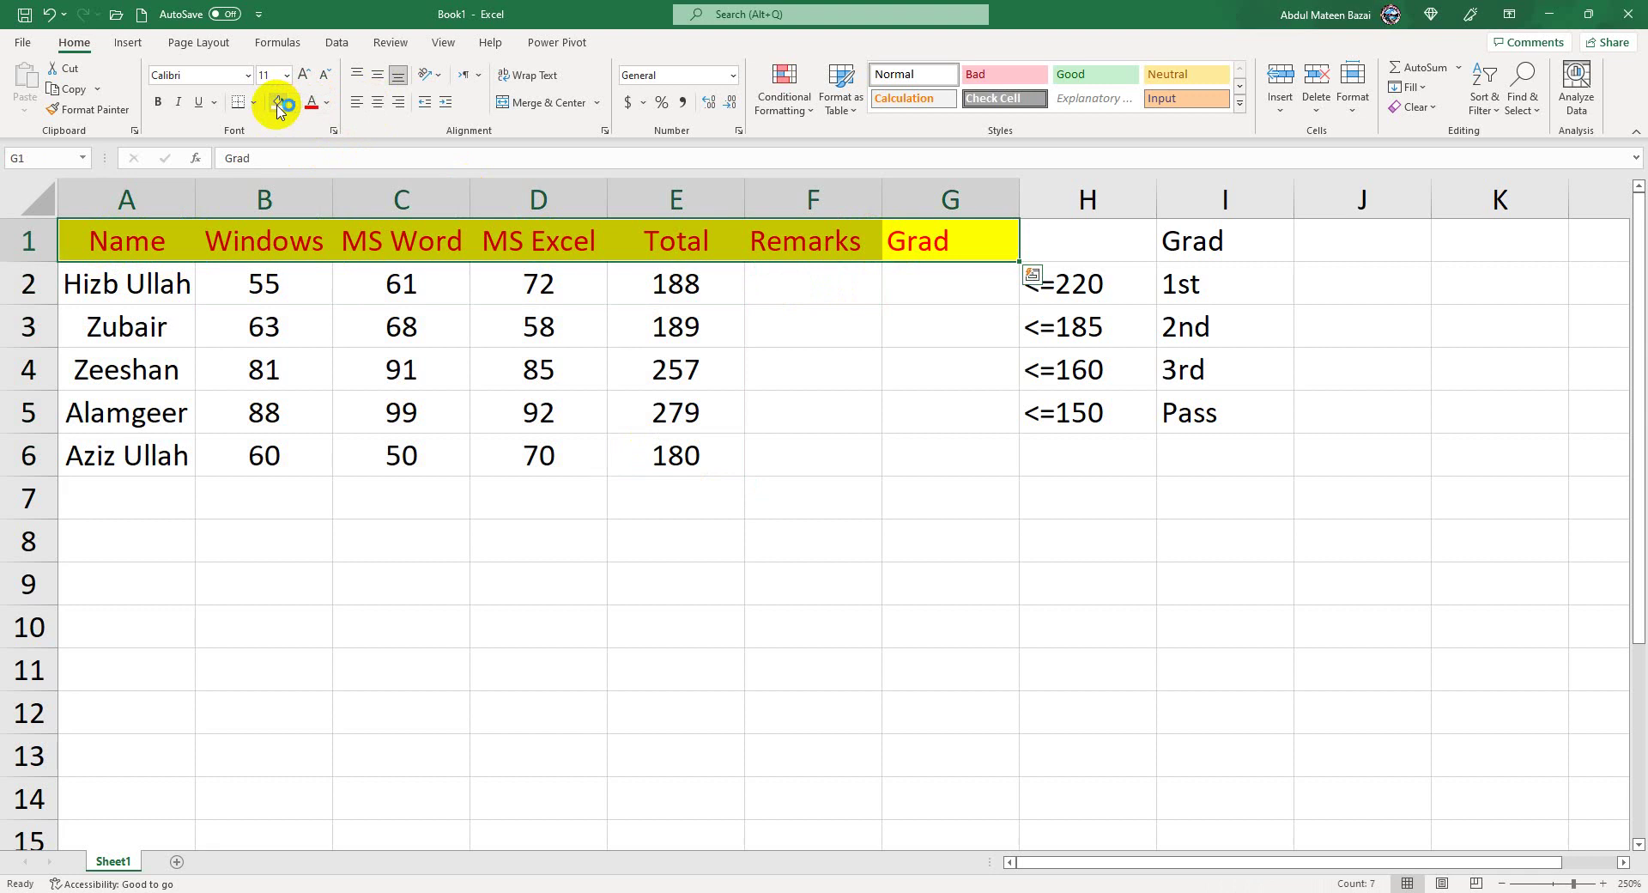
Apply All Borders to every cell in A1:G6.
left_click_drag(952, 453, 125, 241)
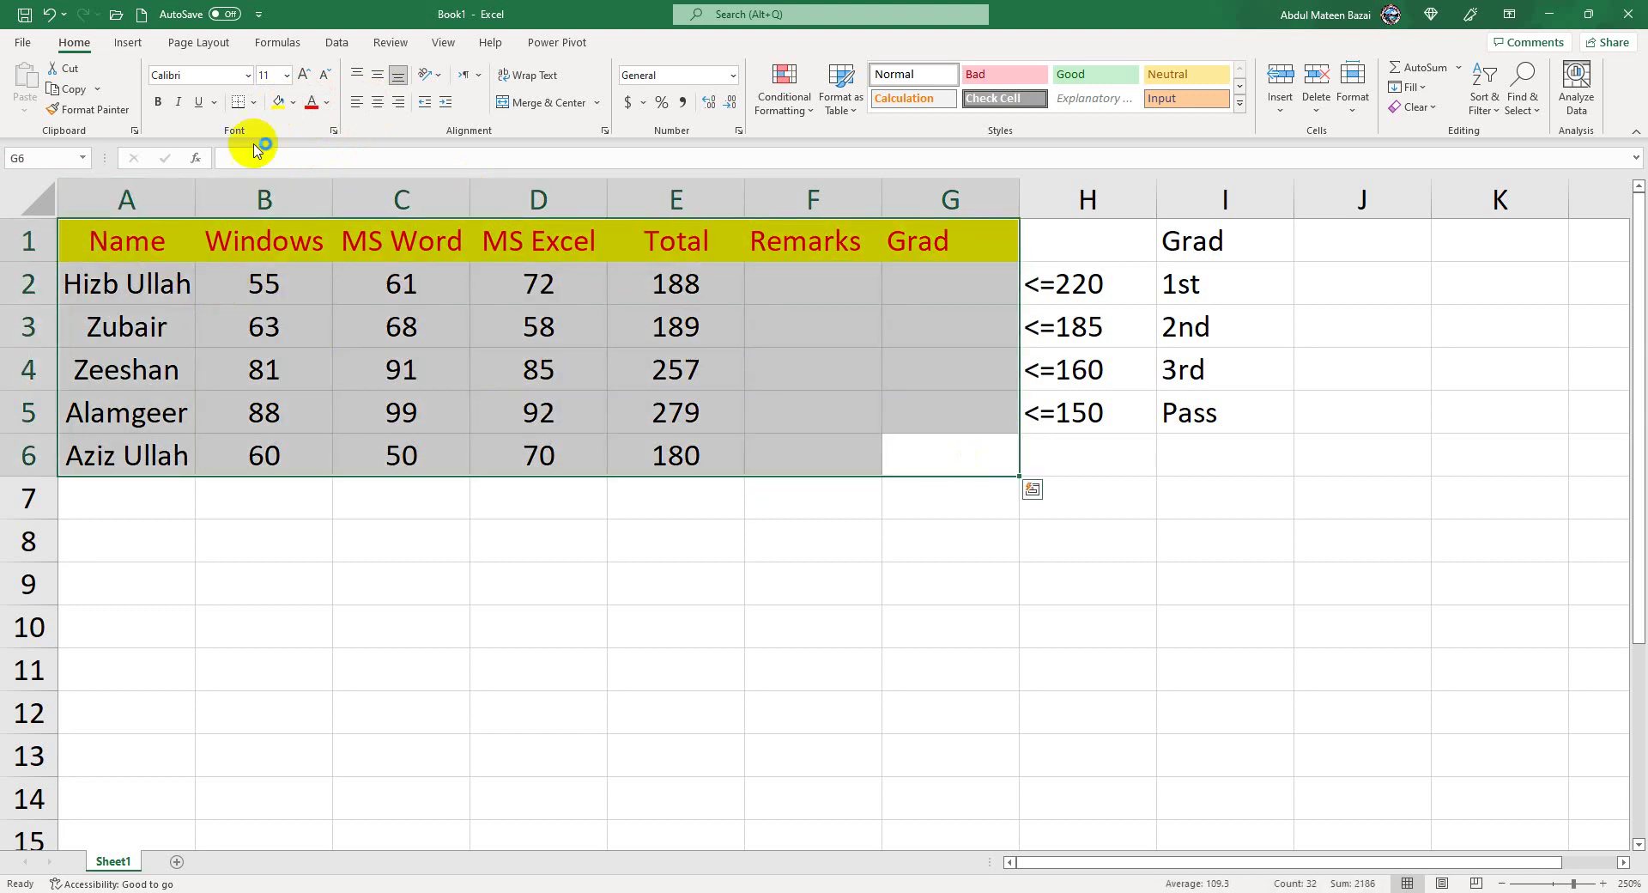
left_click(254, 102)
left_click(293, 266)
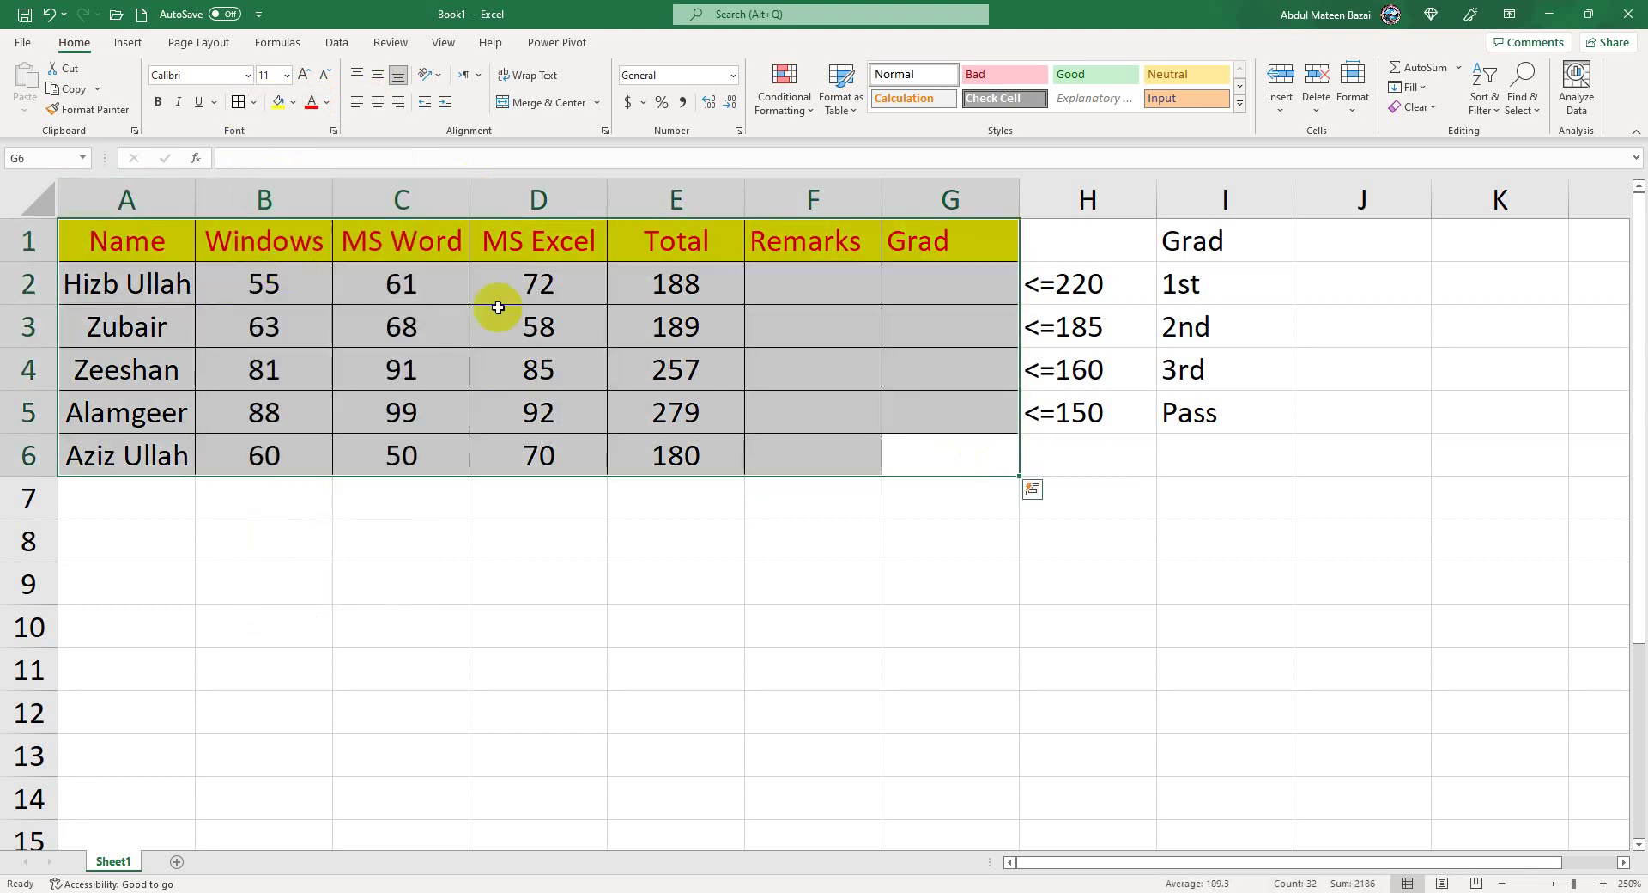
Colour the totals in E2:E6 purple.
left_click(666, 351)
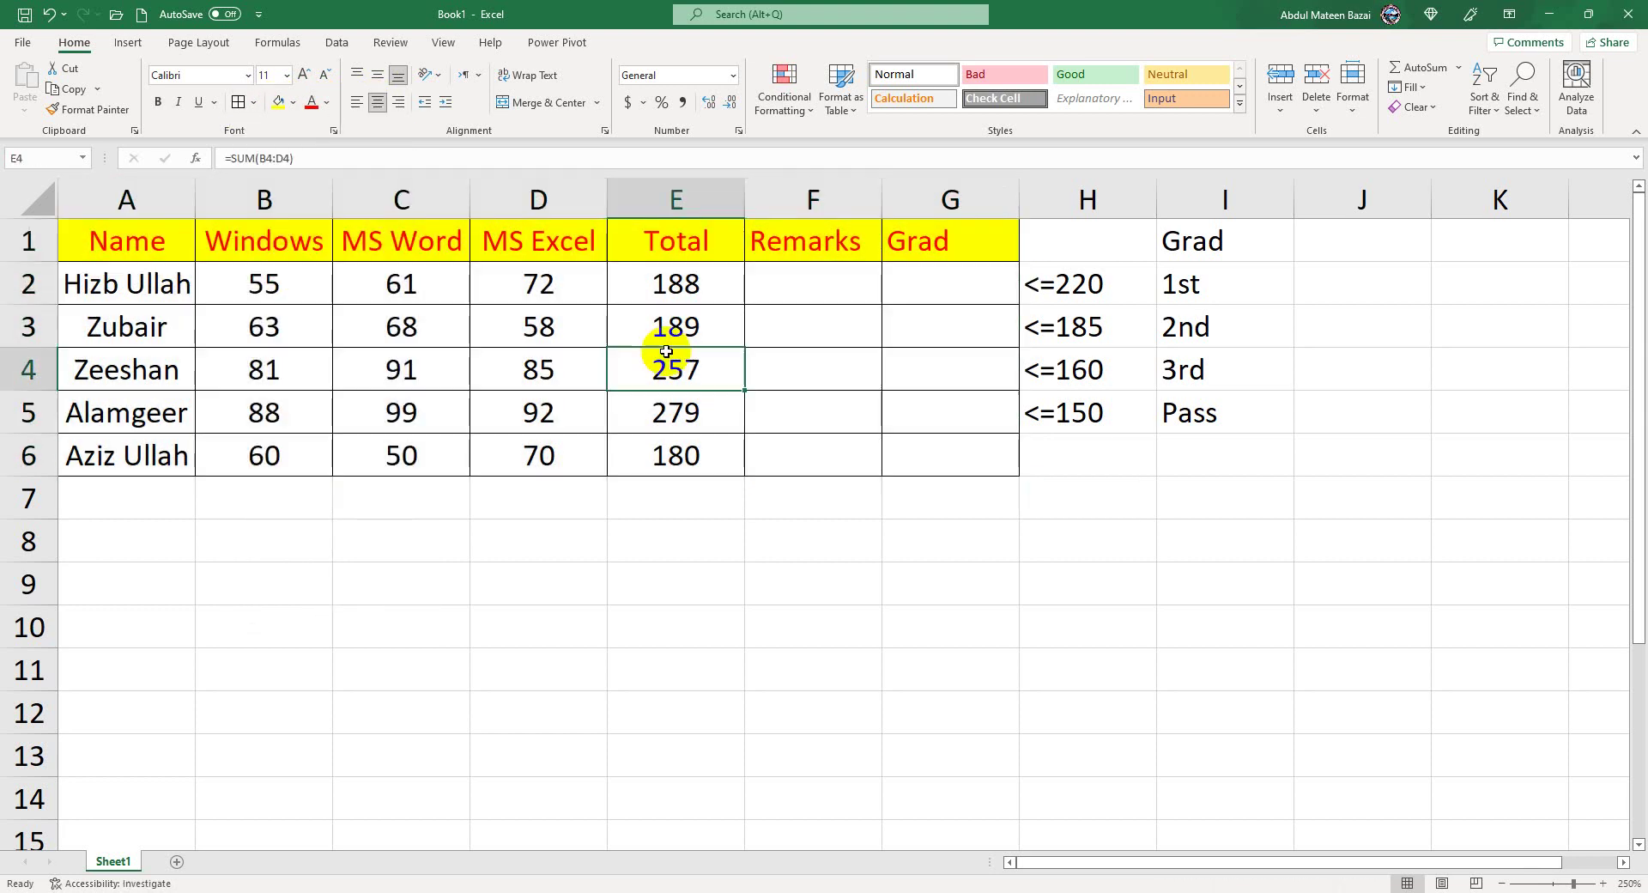
left_click_drag(678, 282, 697, 455)
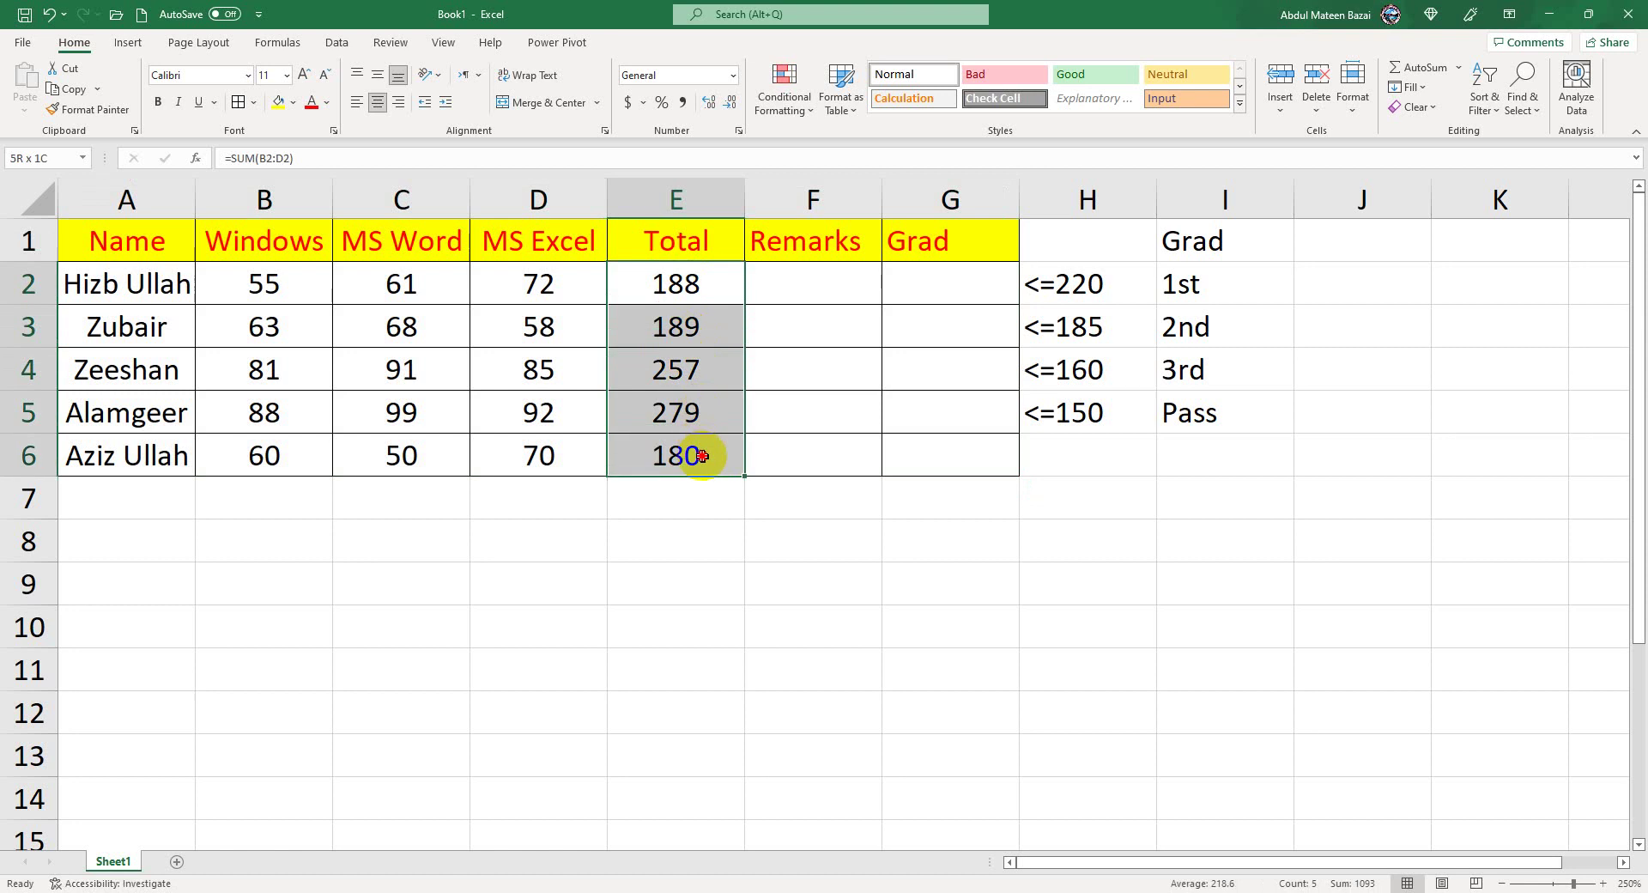
left_click(326, 102)
left_click(442, 292)
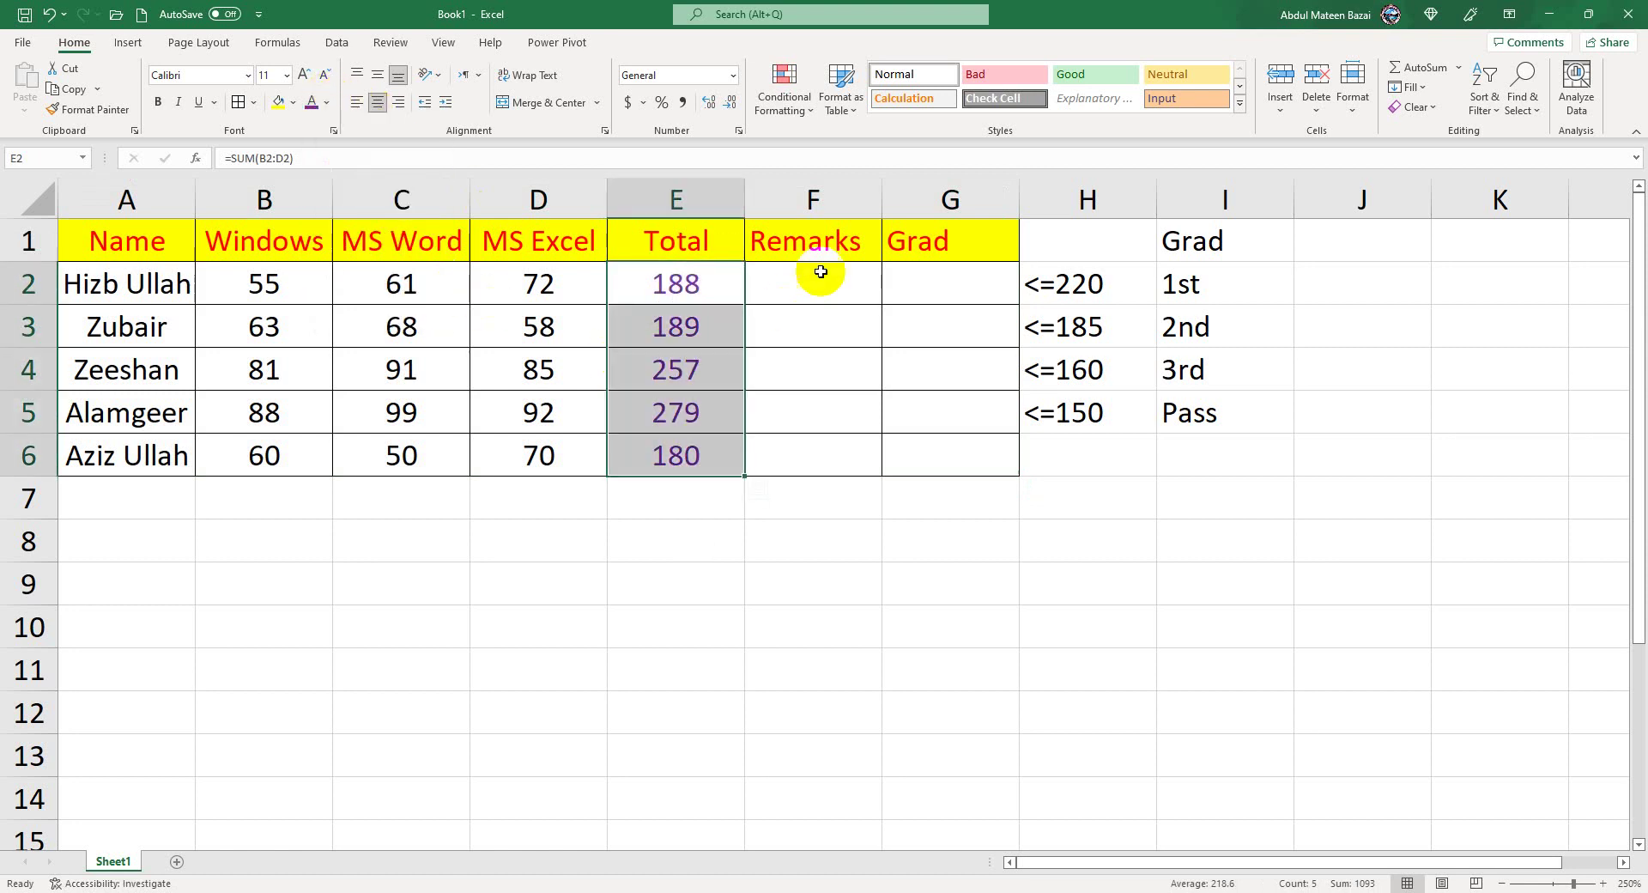
left_click(806, 296)
left_click(710, 283)
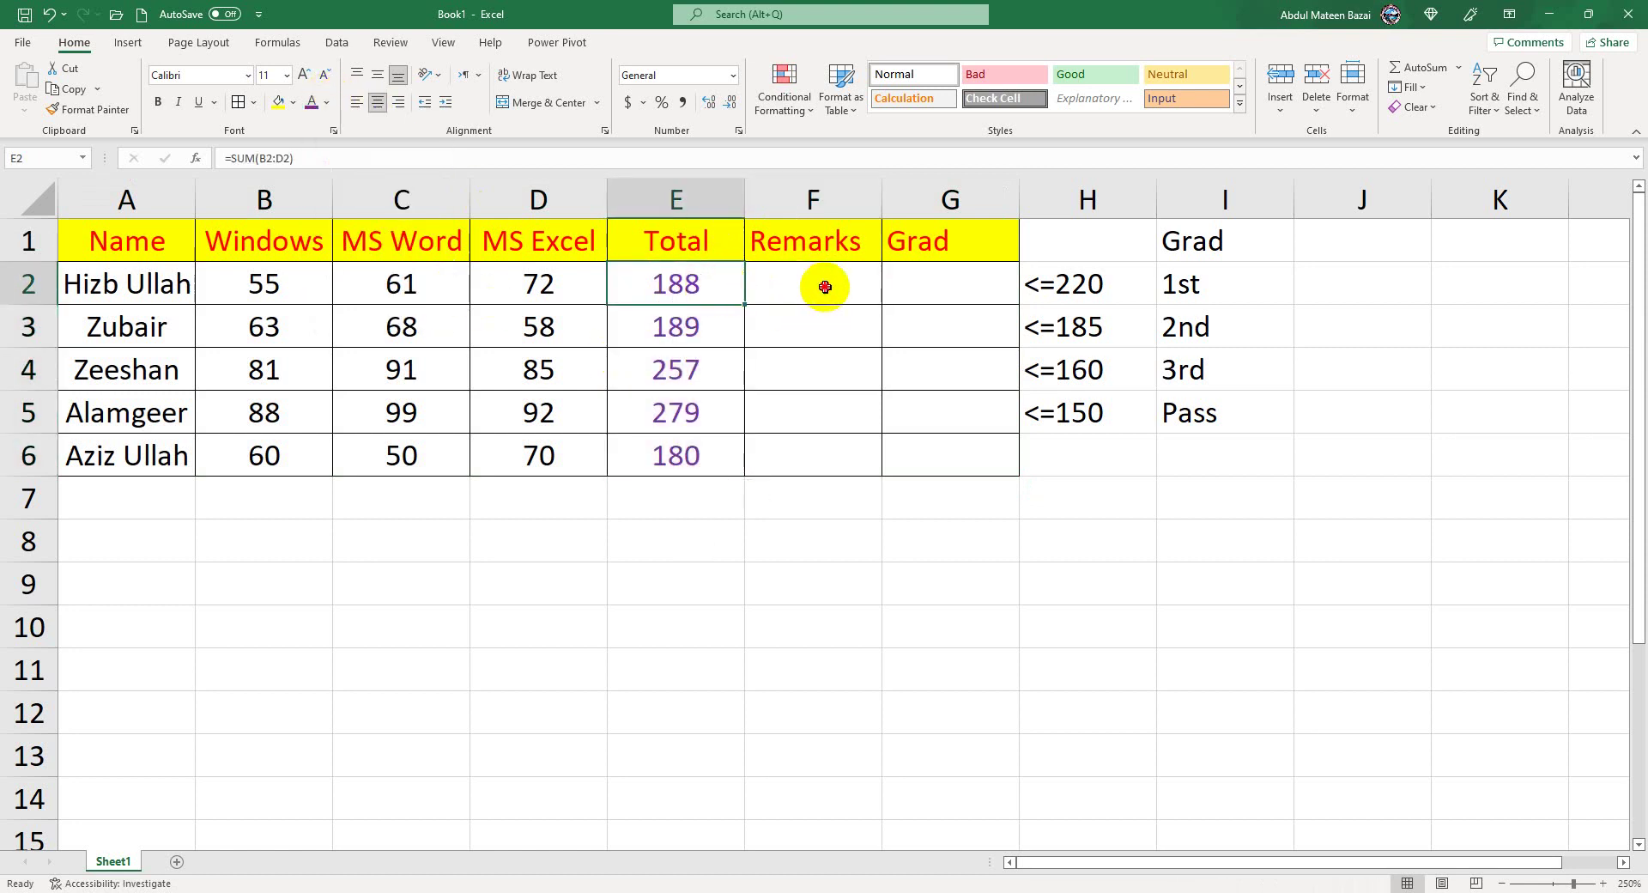
left_click(825, 287)
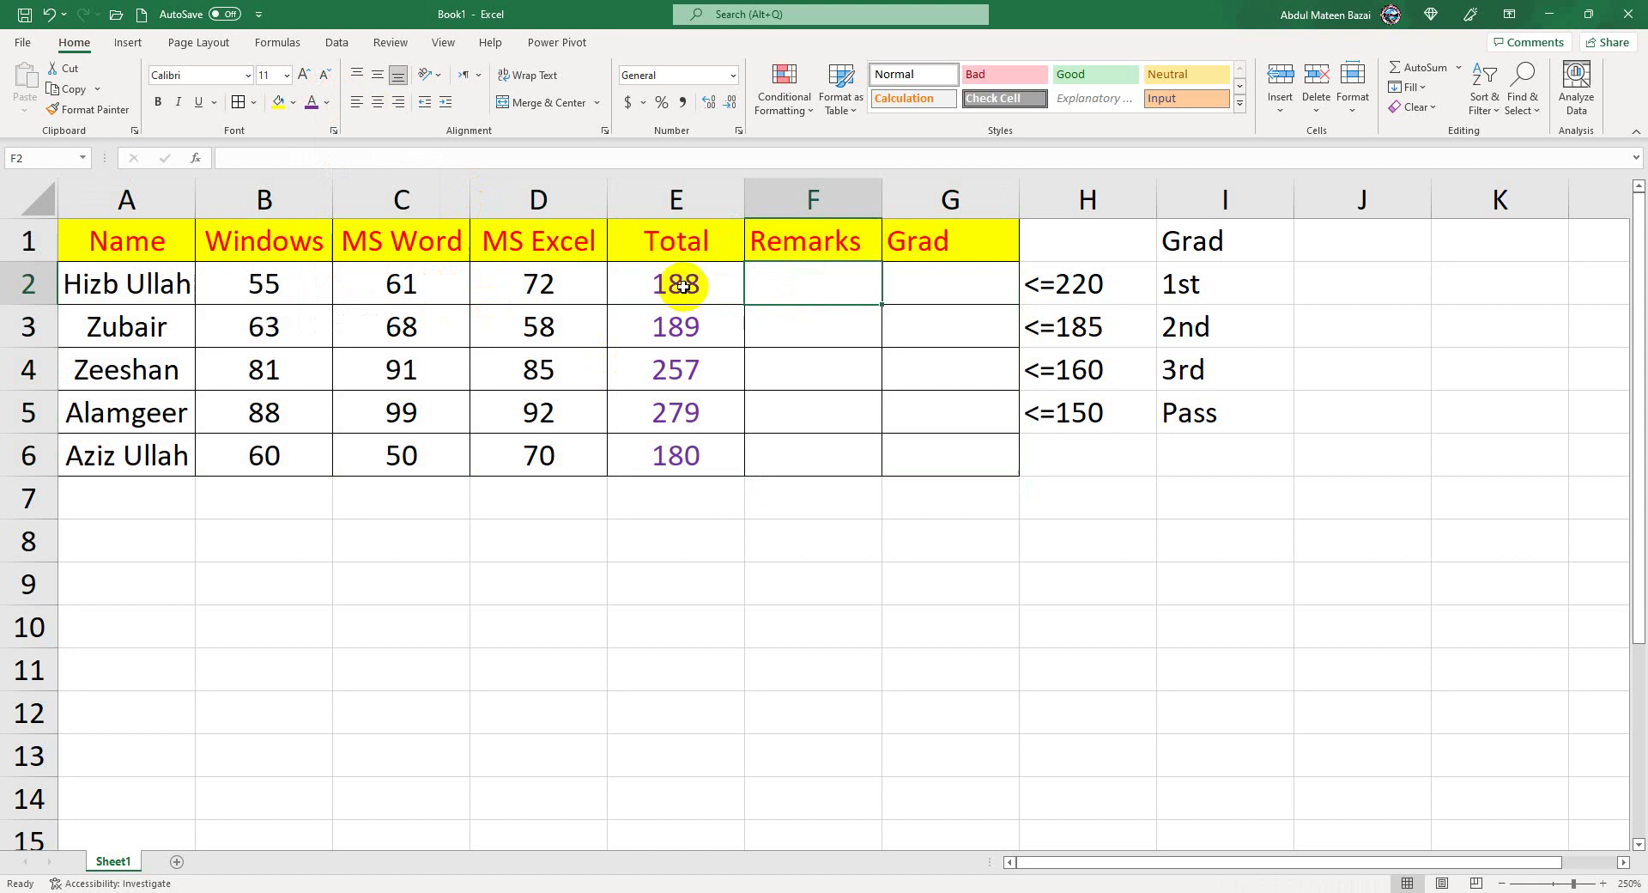
Enter <=150 with Pass in H7:I7 and >150 with Fail in H8:I8.
left_click(1150, 491)
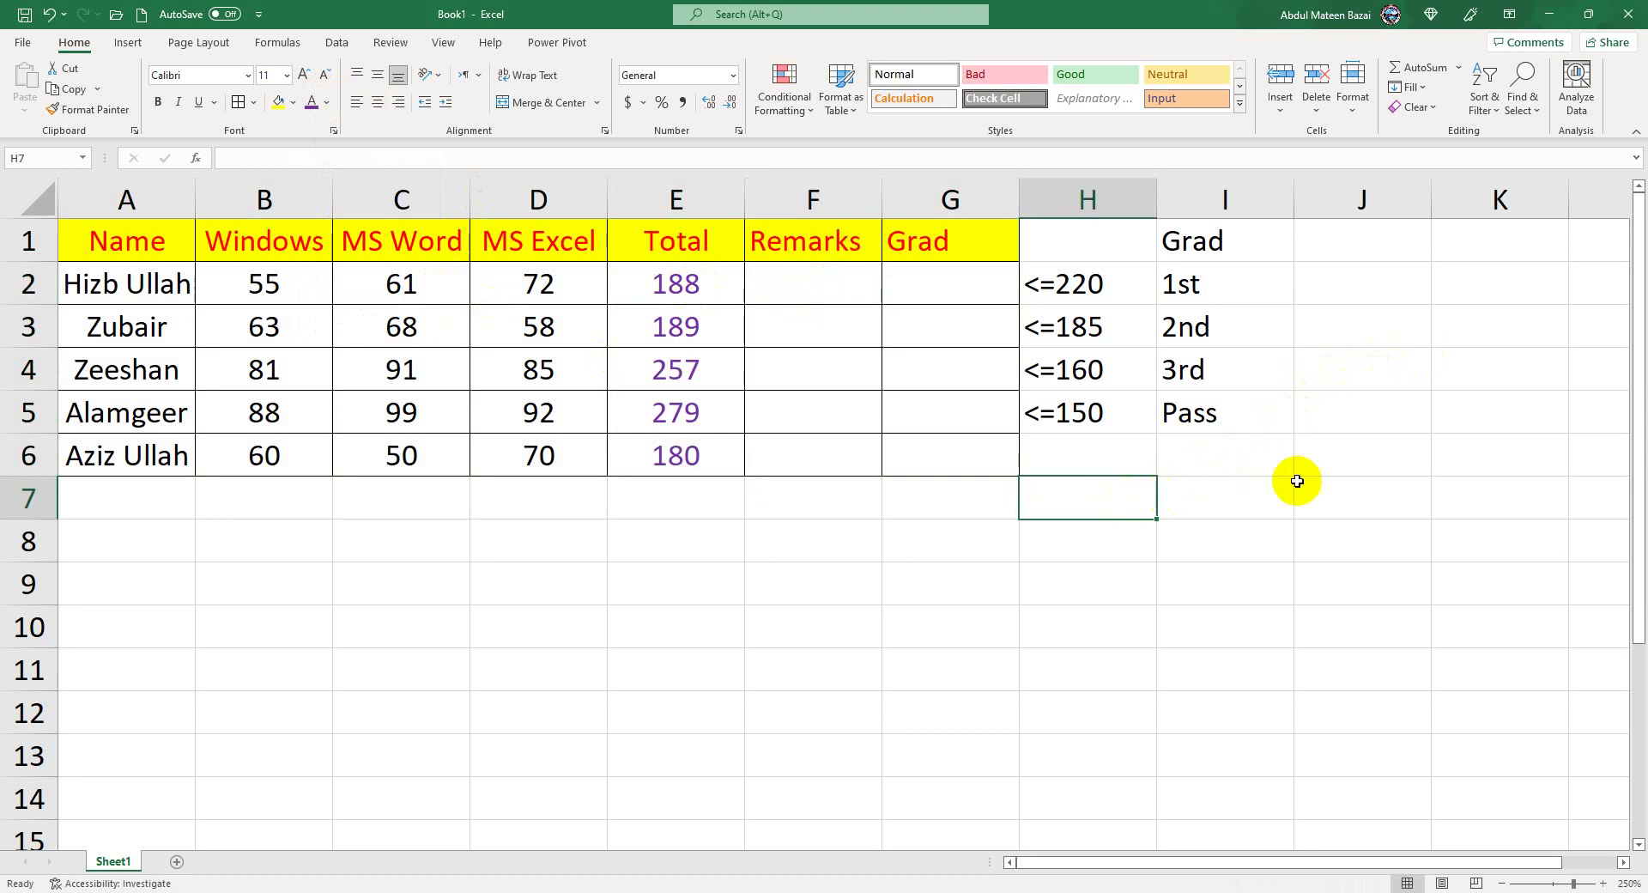
type("<")
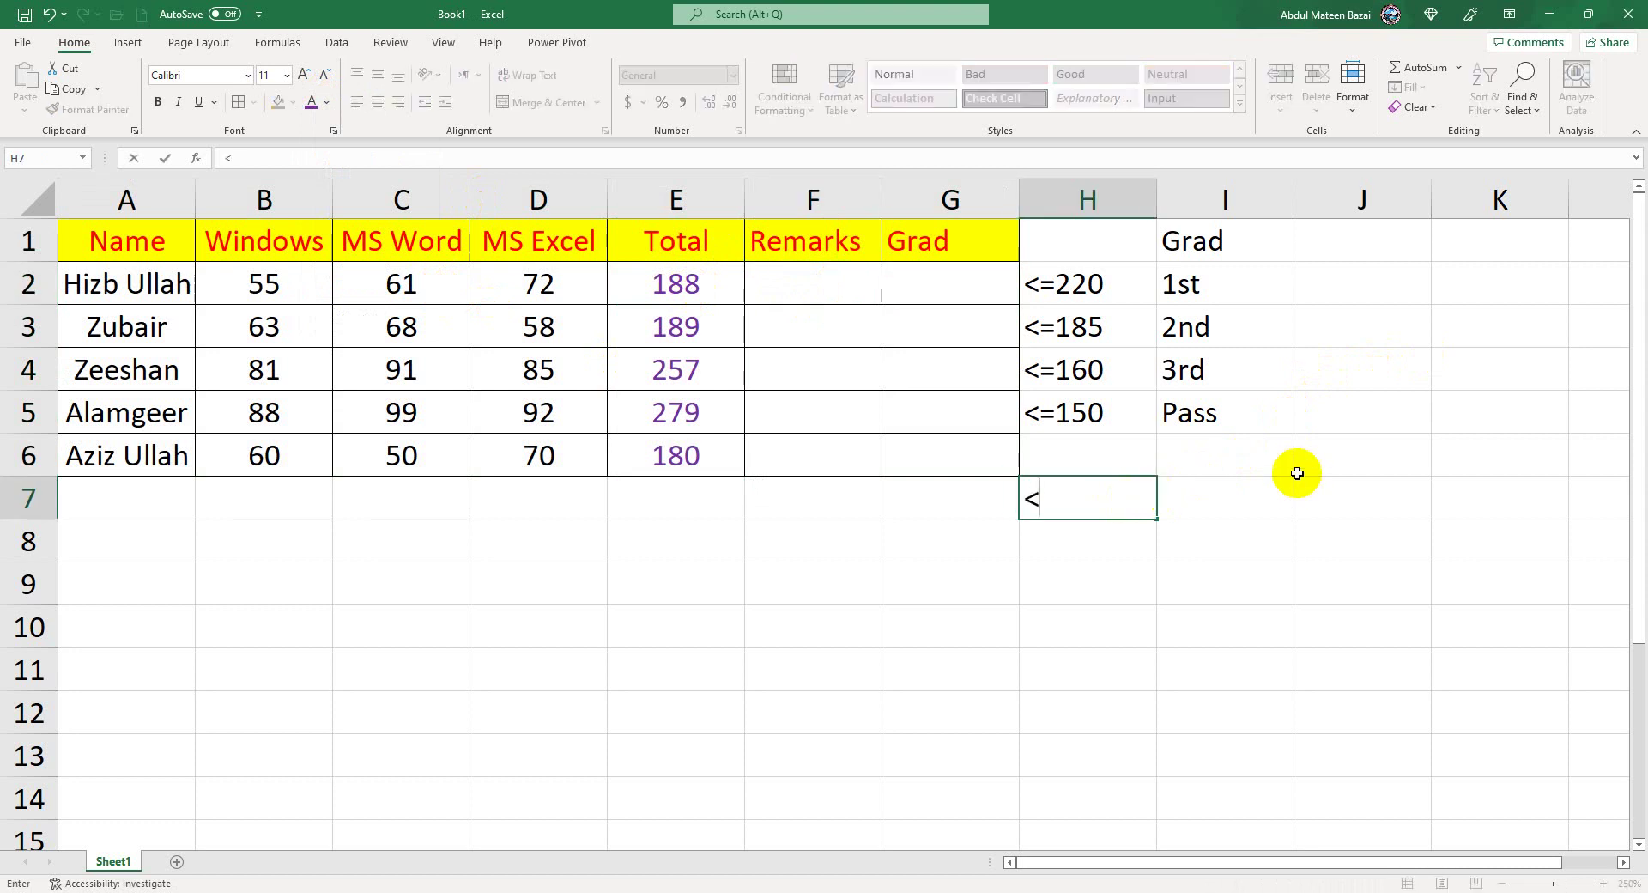
type("=150")
key("Tab")
type("Pass")
key("Return")
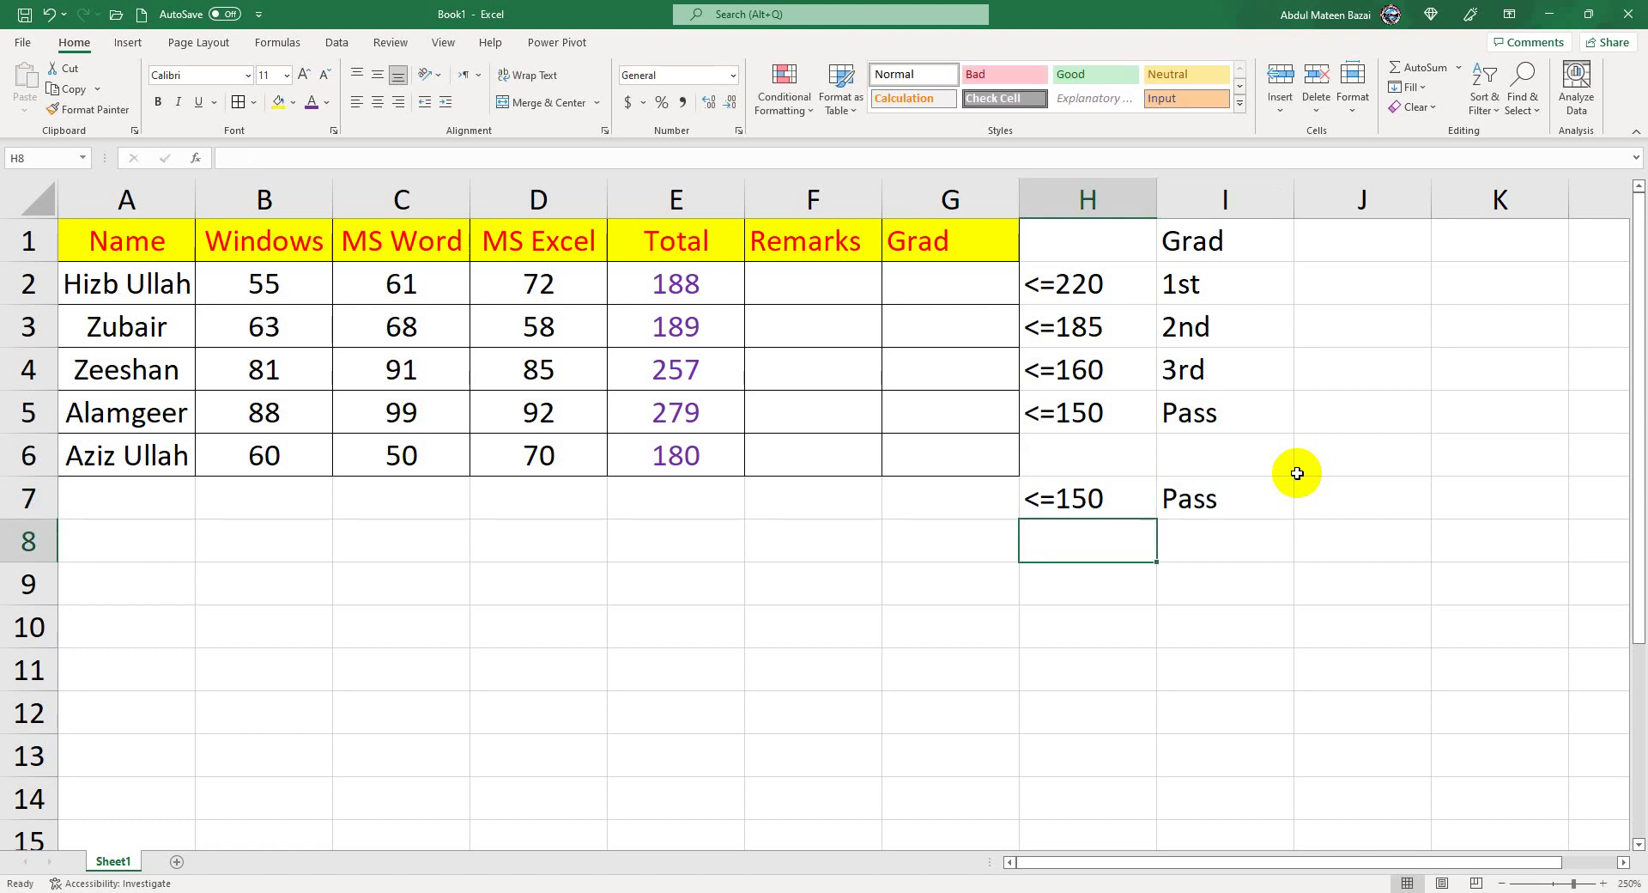
type(">150")
key("Tab")
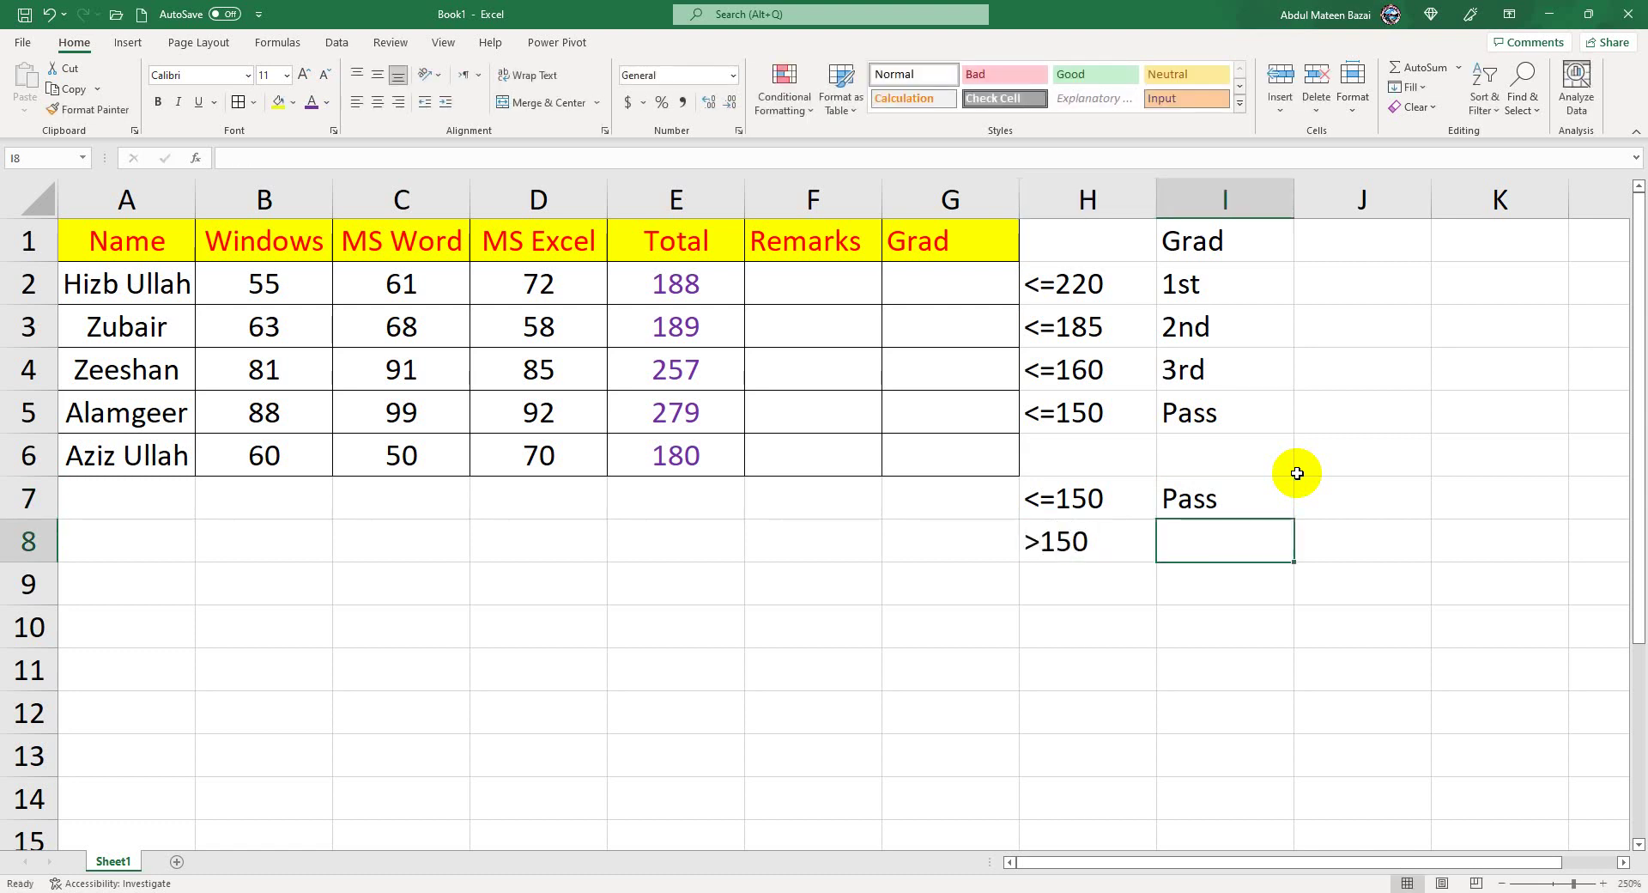
type("Fail")
key("Return")
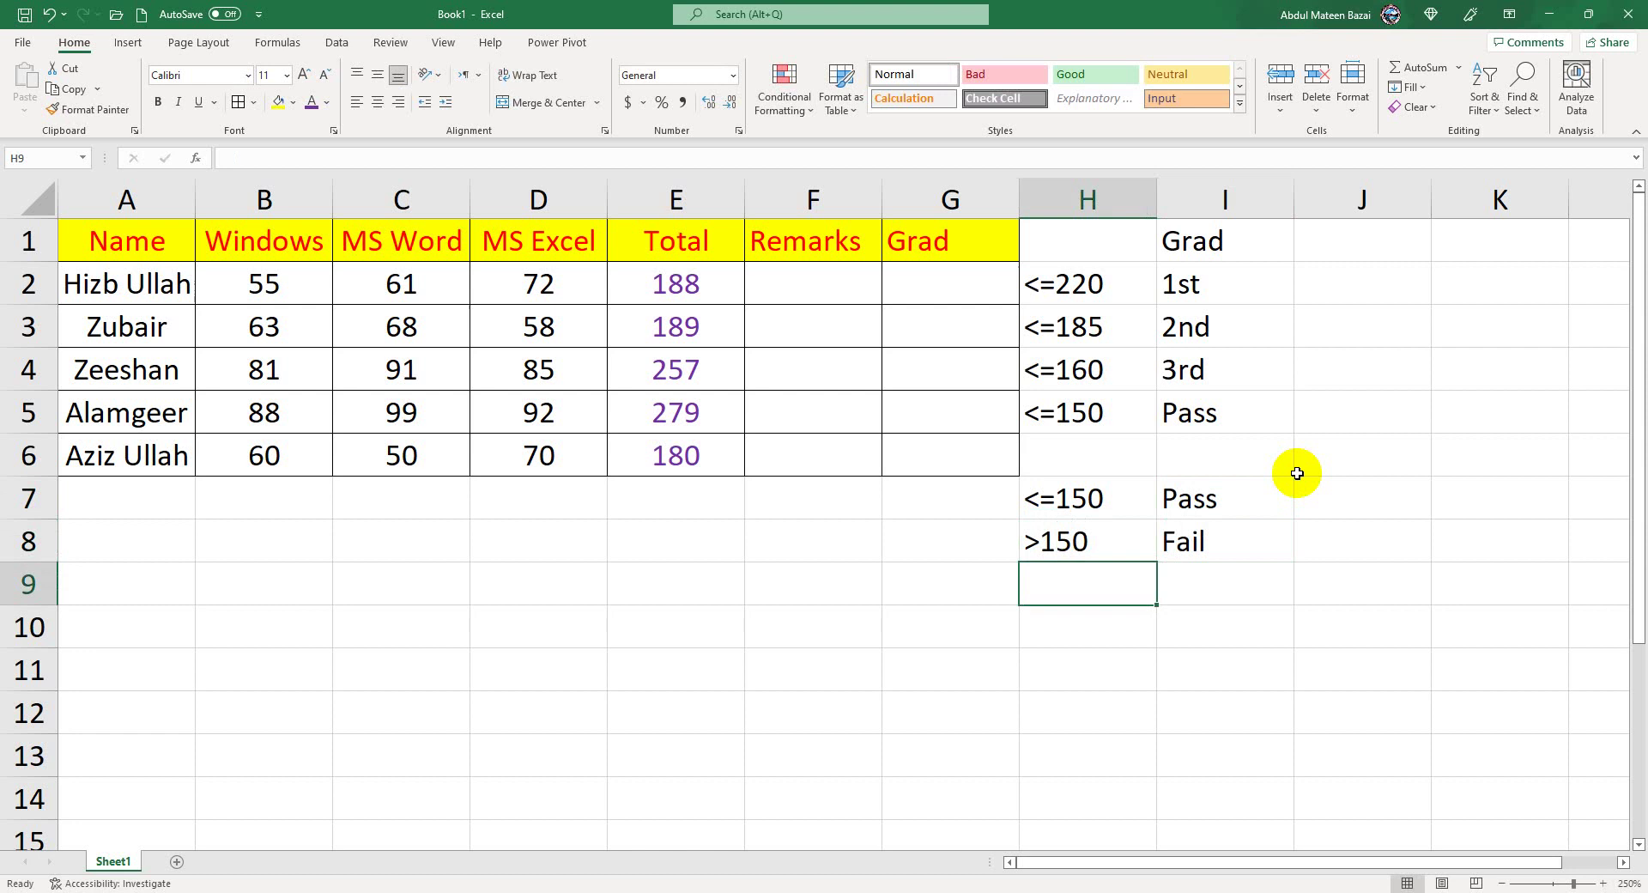
left_click_drag(1058, 500, 1172, 548)
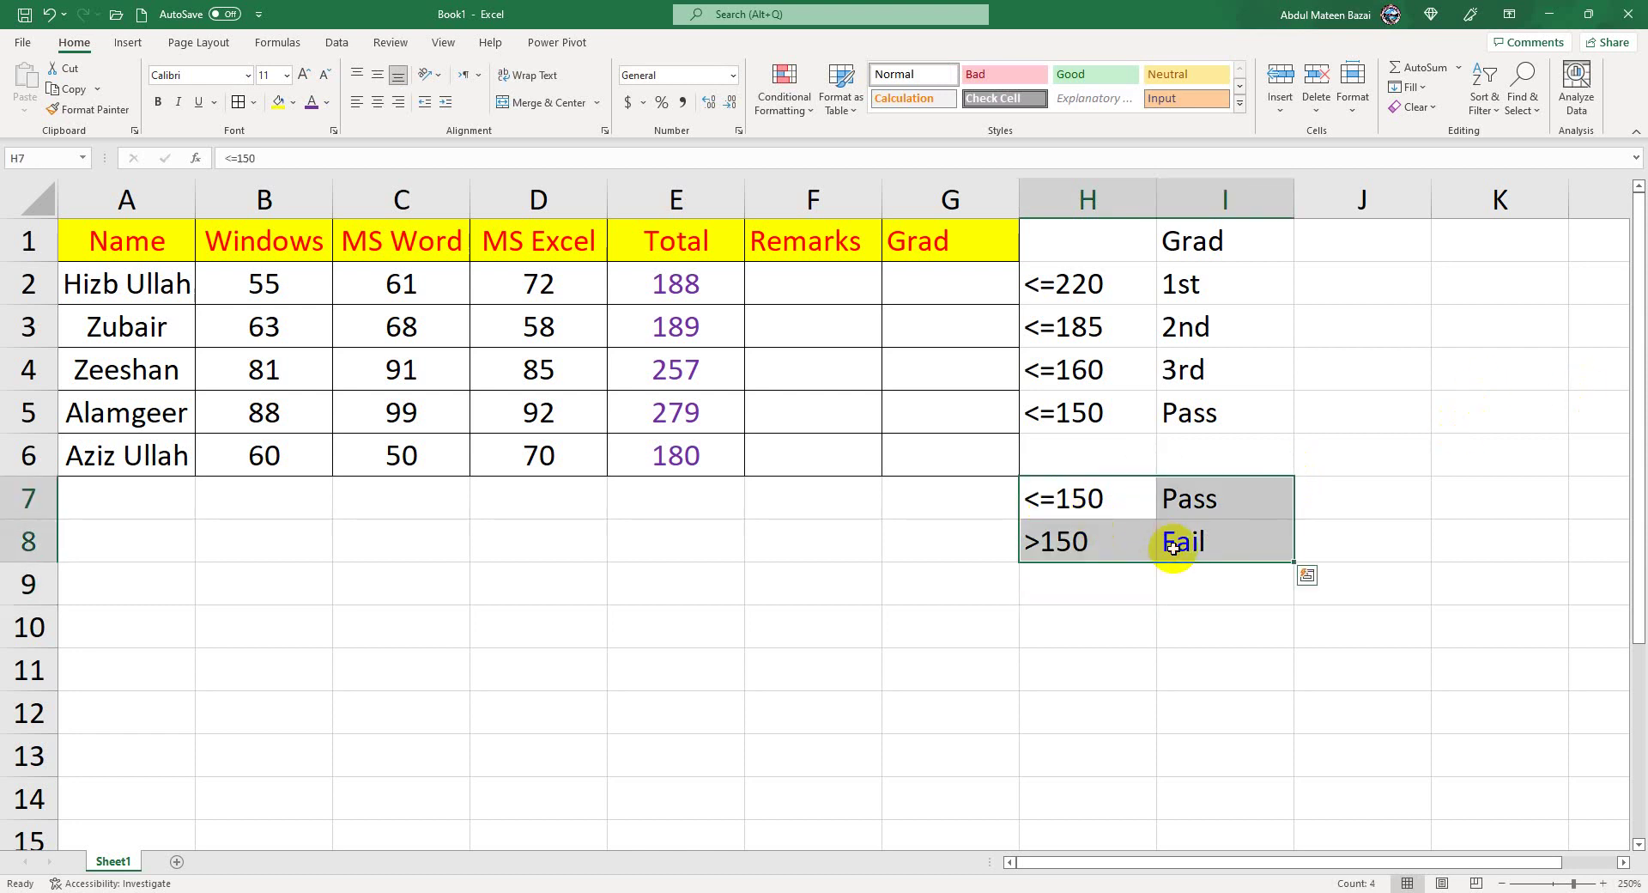
left_click(798, 291)
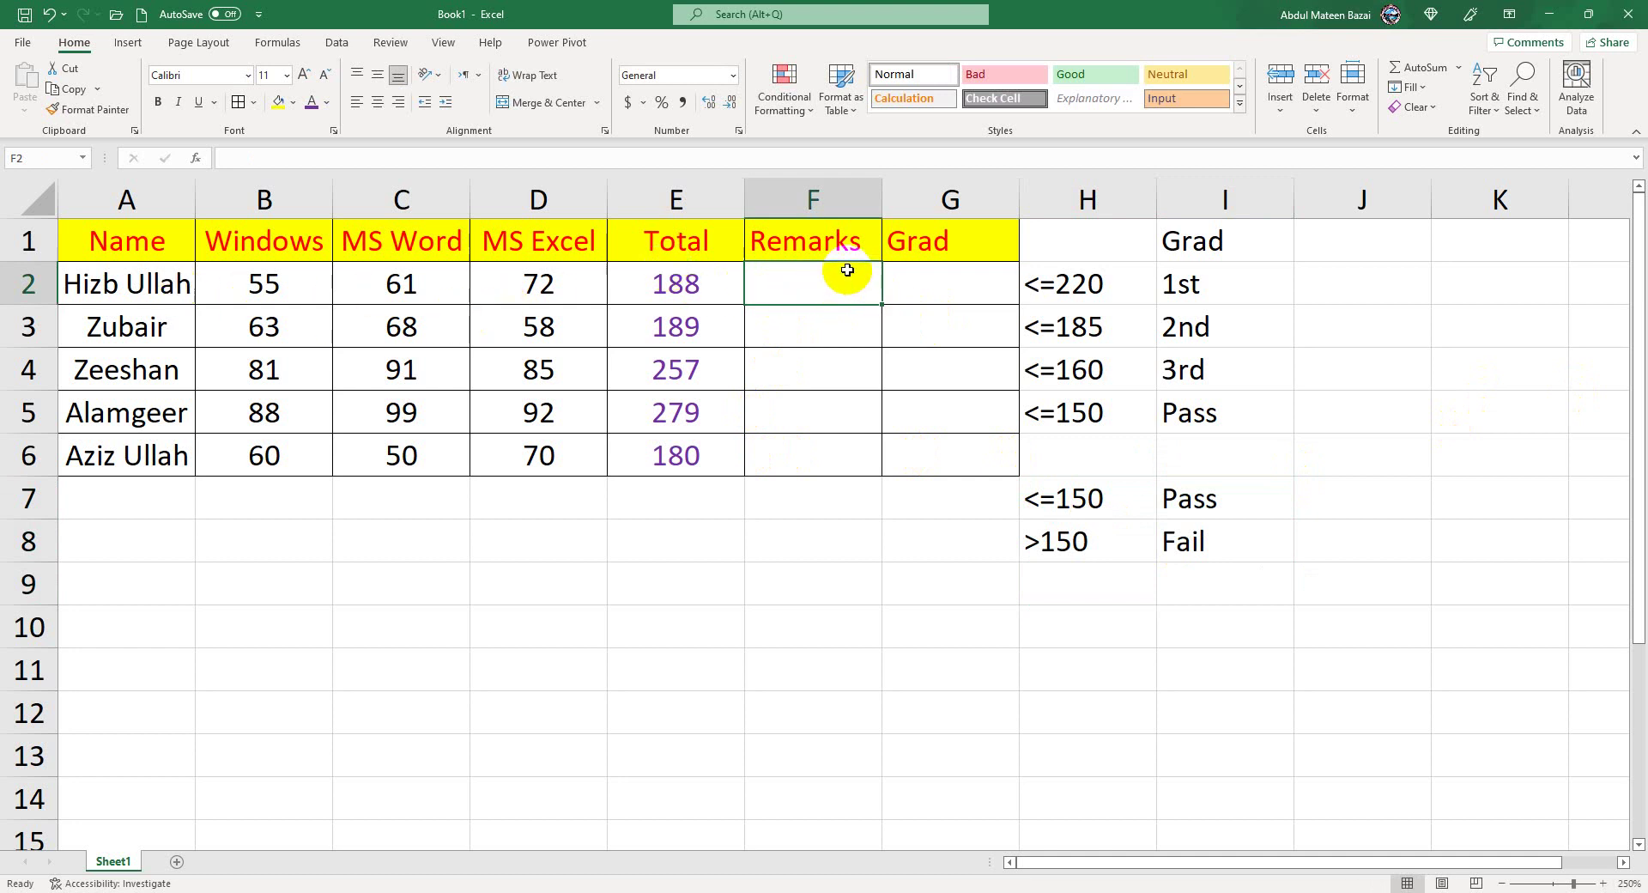
left_click(676, 281)
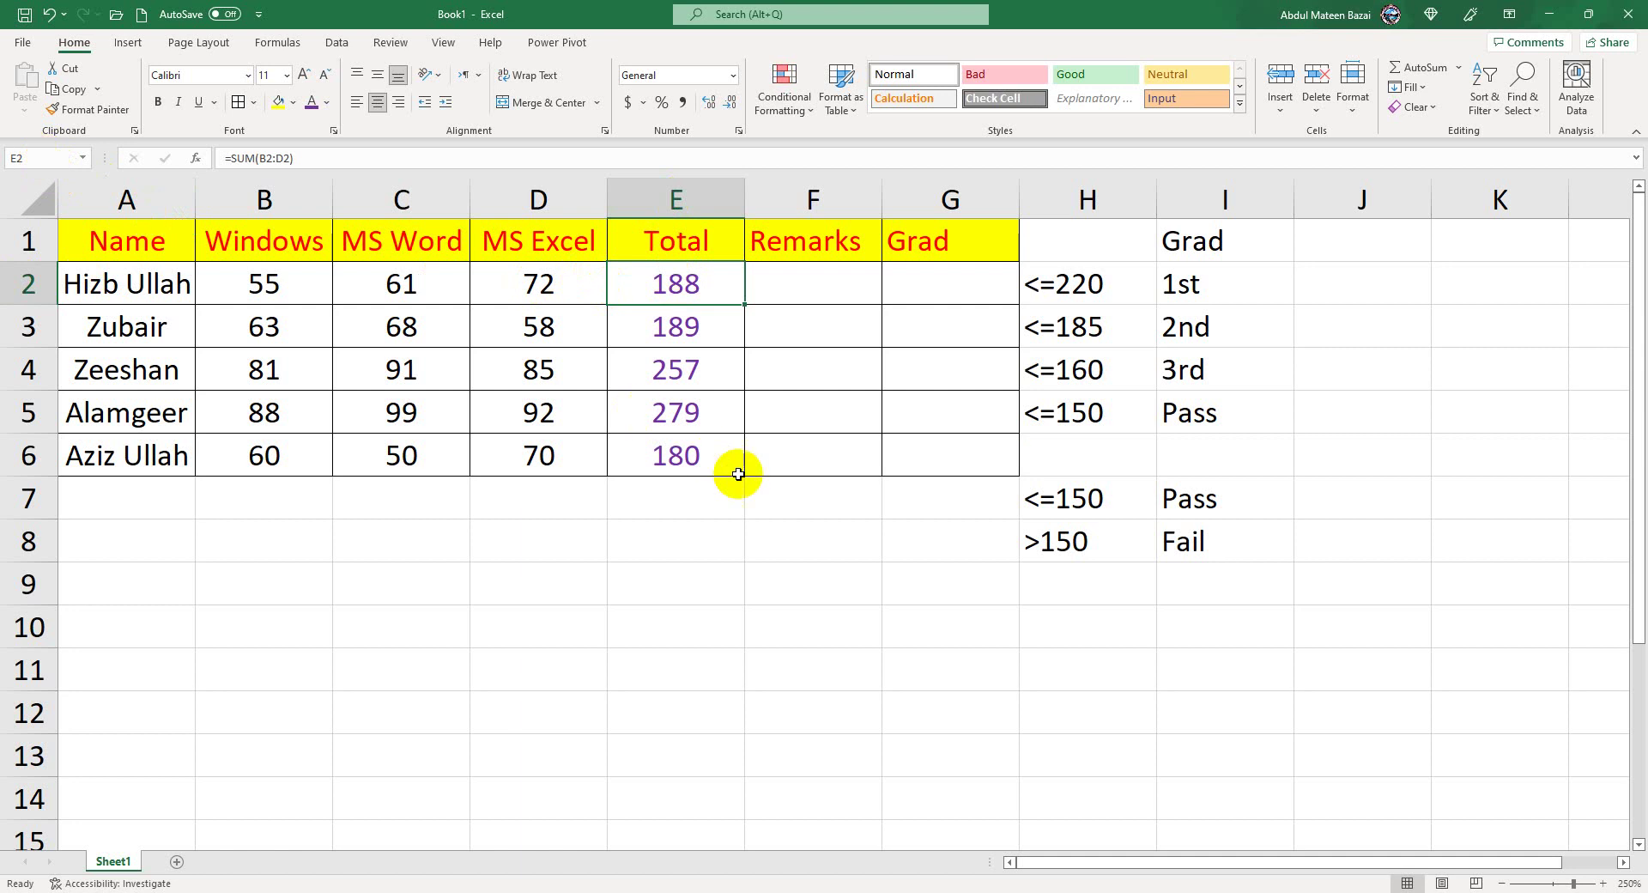
Enter =IF(E2>=150,"Pass","Fail") in F2 so the 188 total shows Pass.
left_click(675, 459)
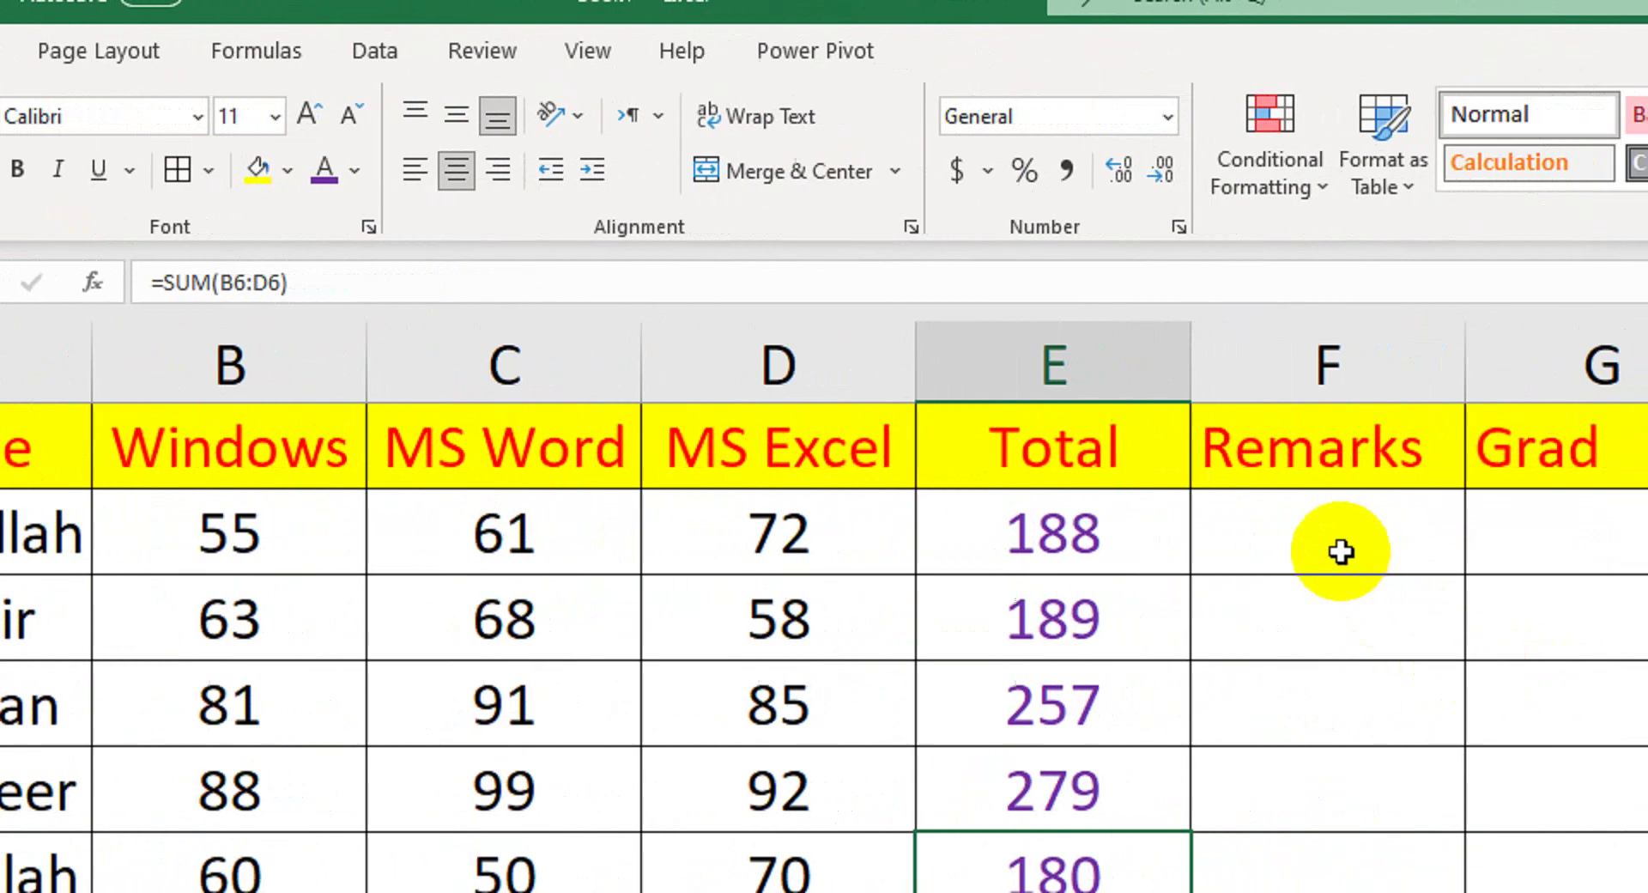
left_click(1308, 551)
type("=")
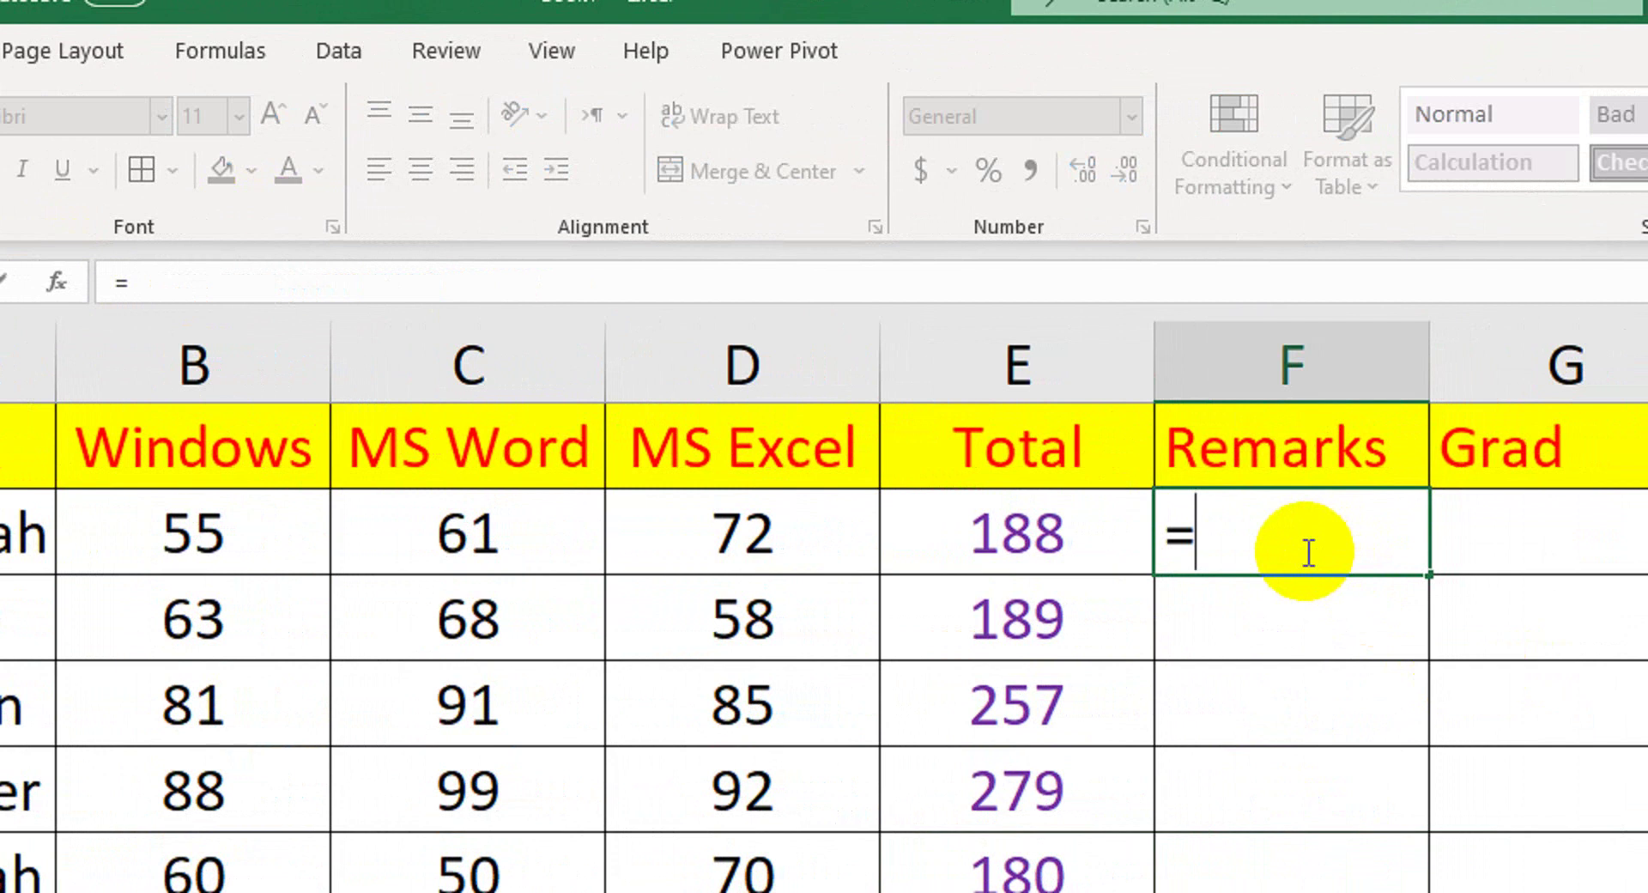
type("if")
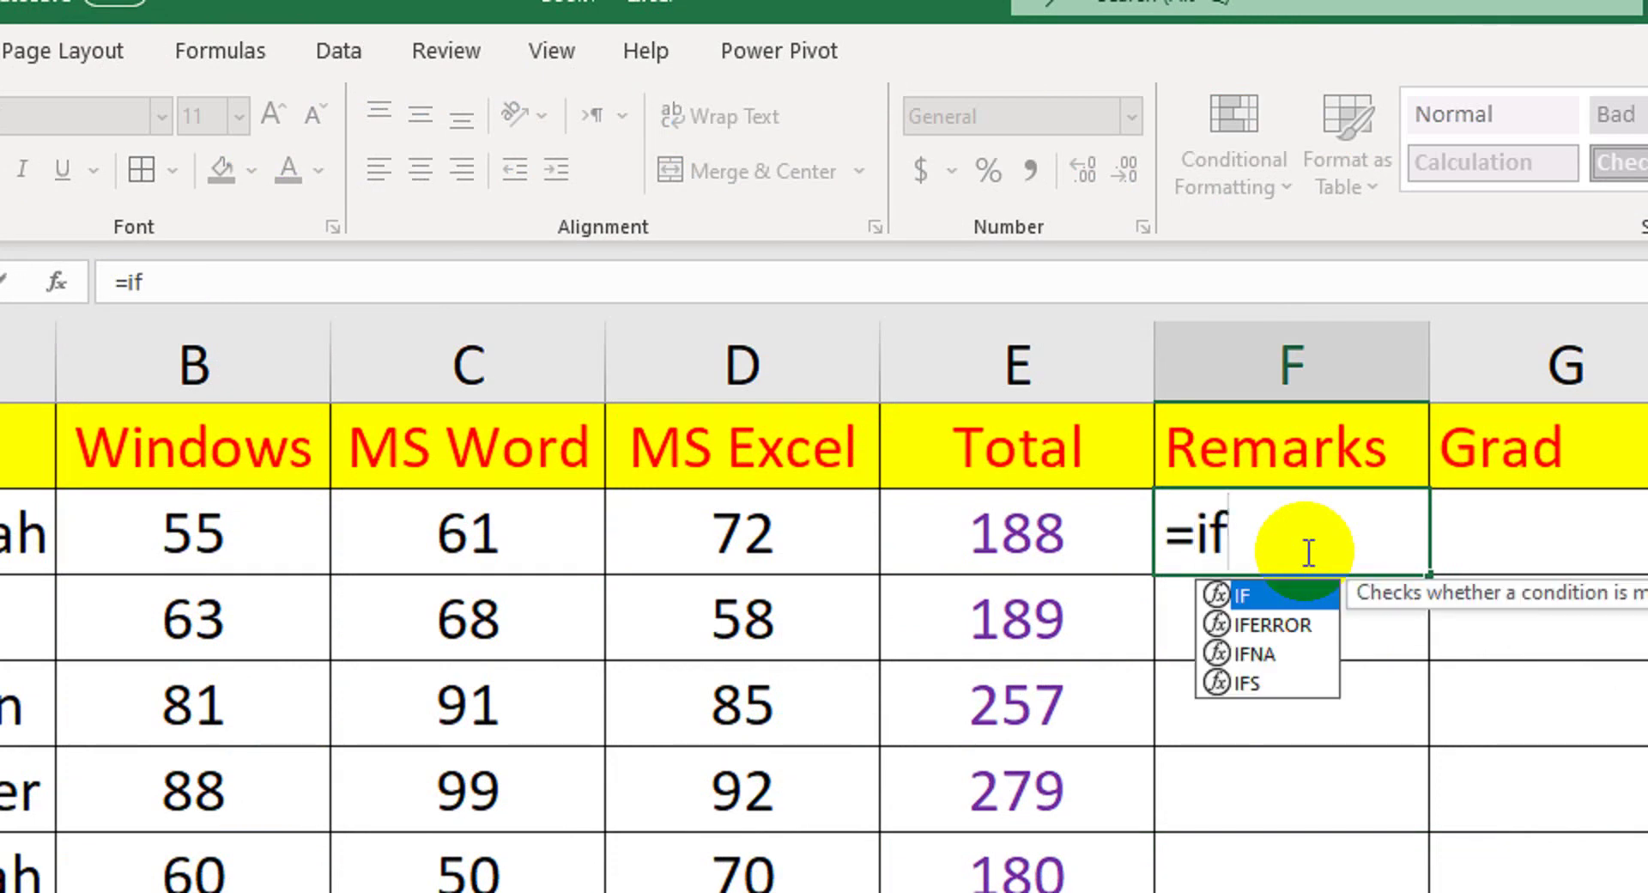
type("(")
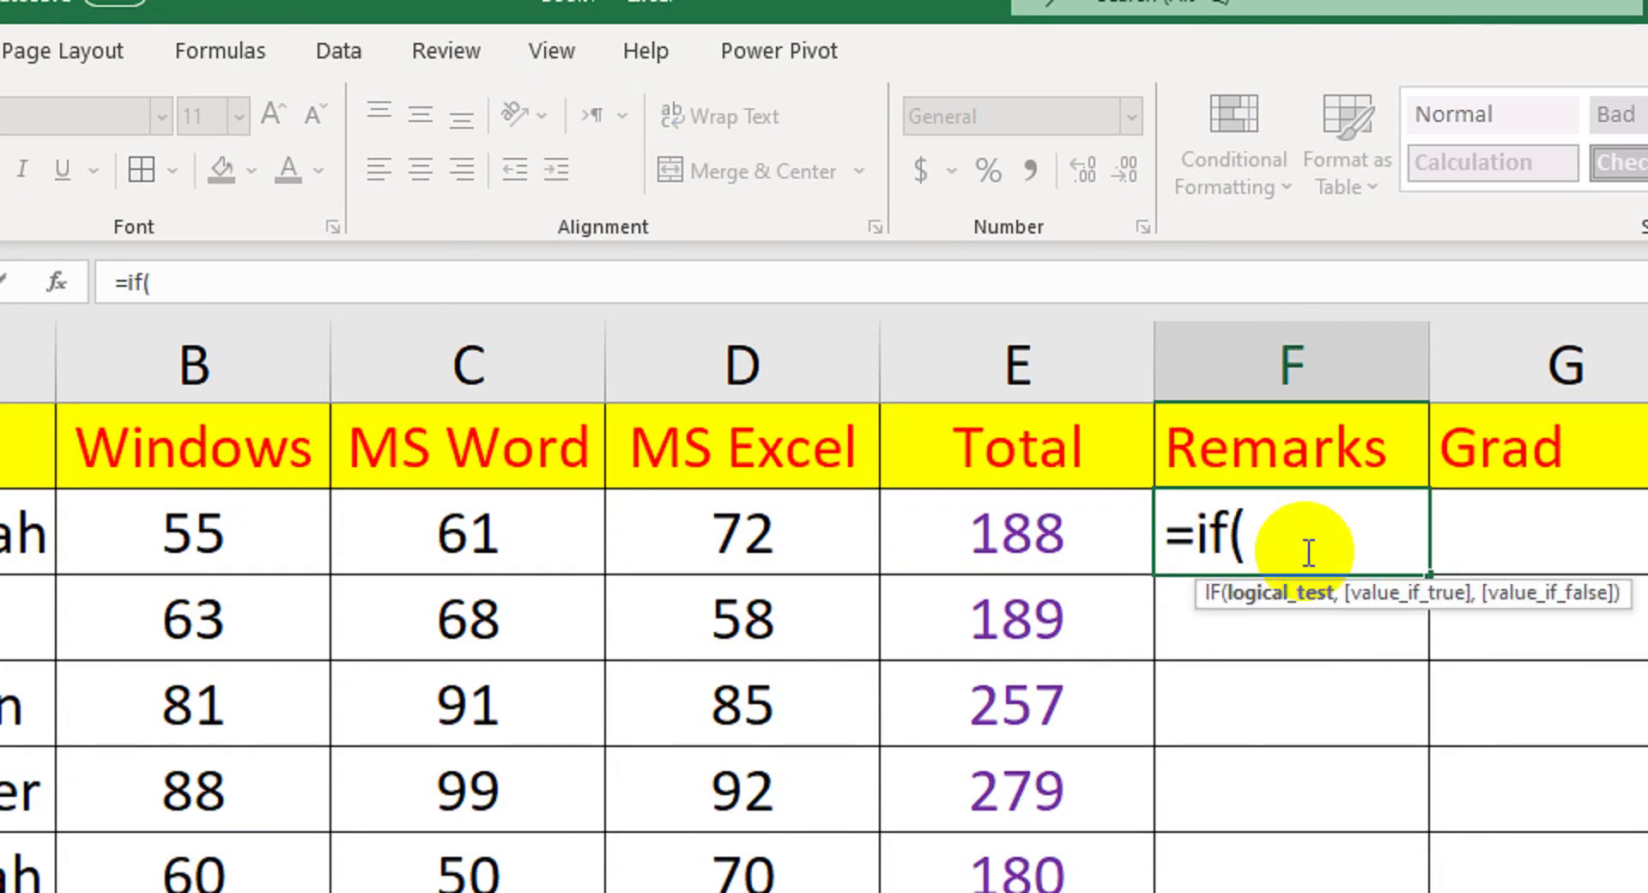
left_click(1051, 538)
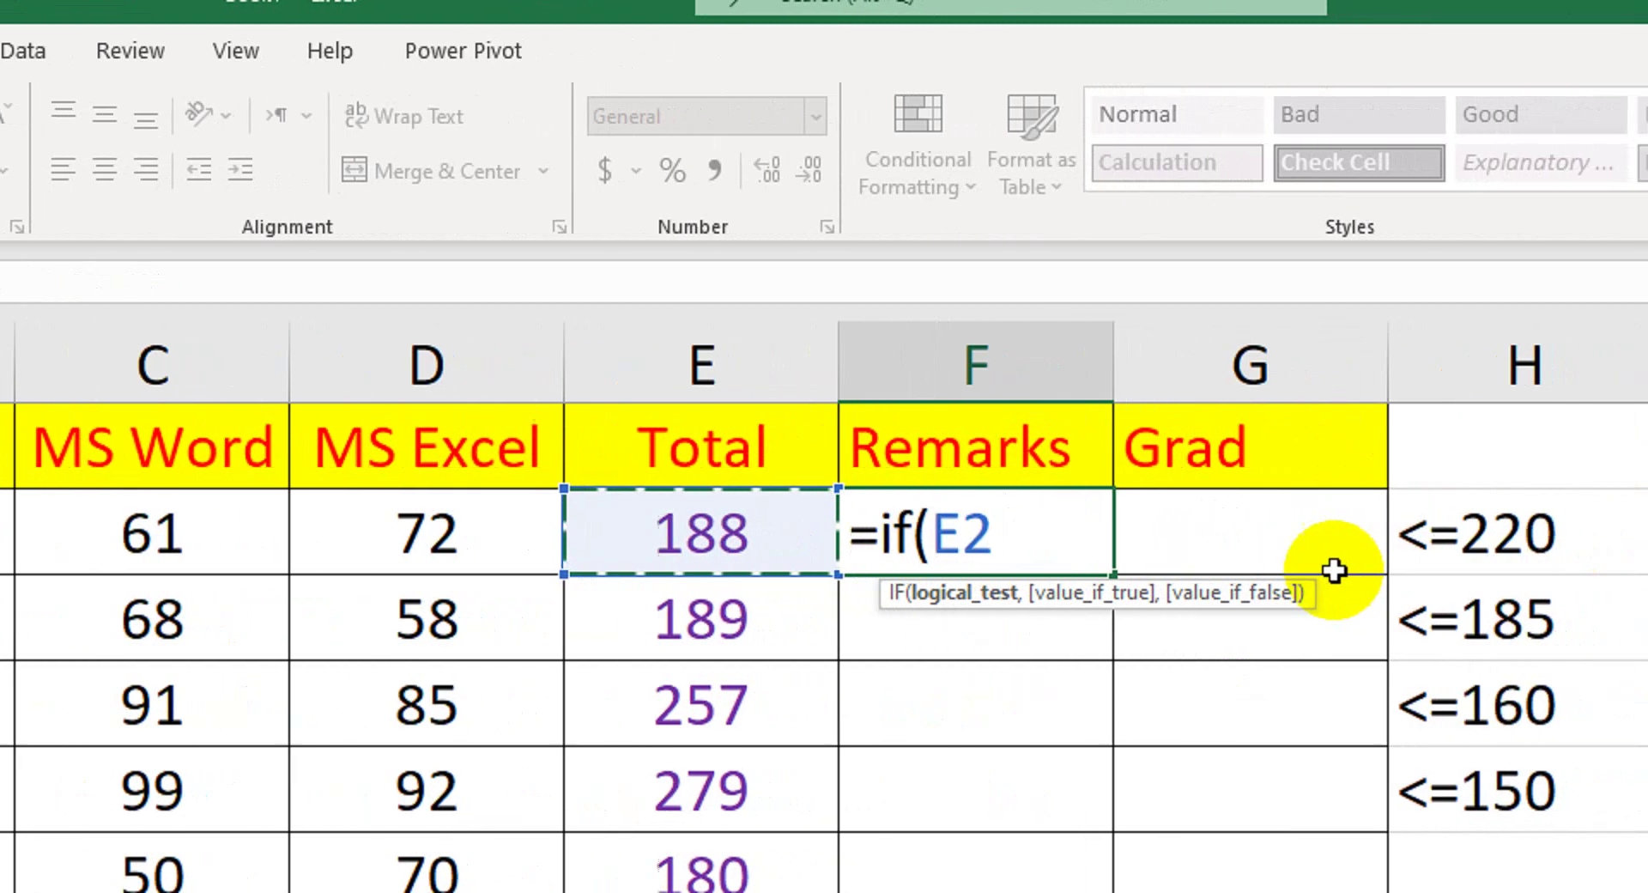
type(">=")
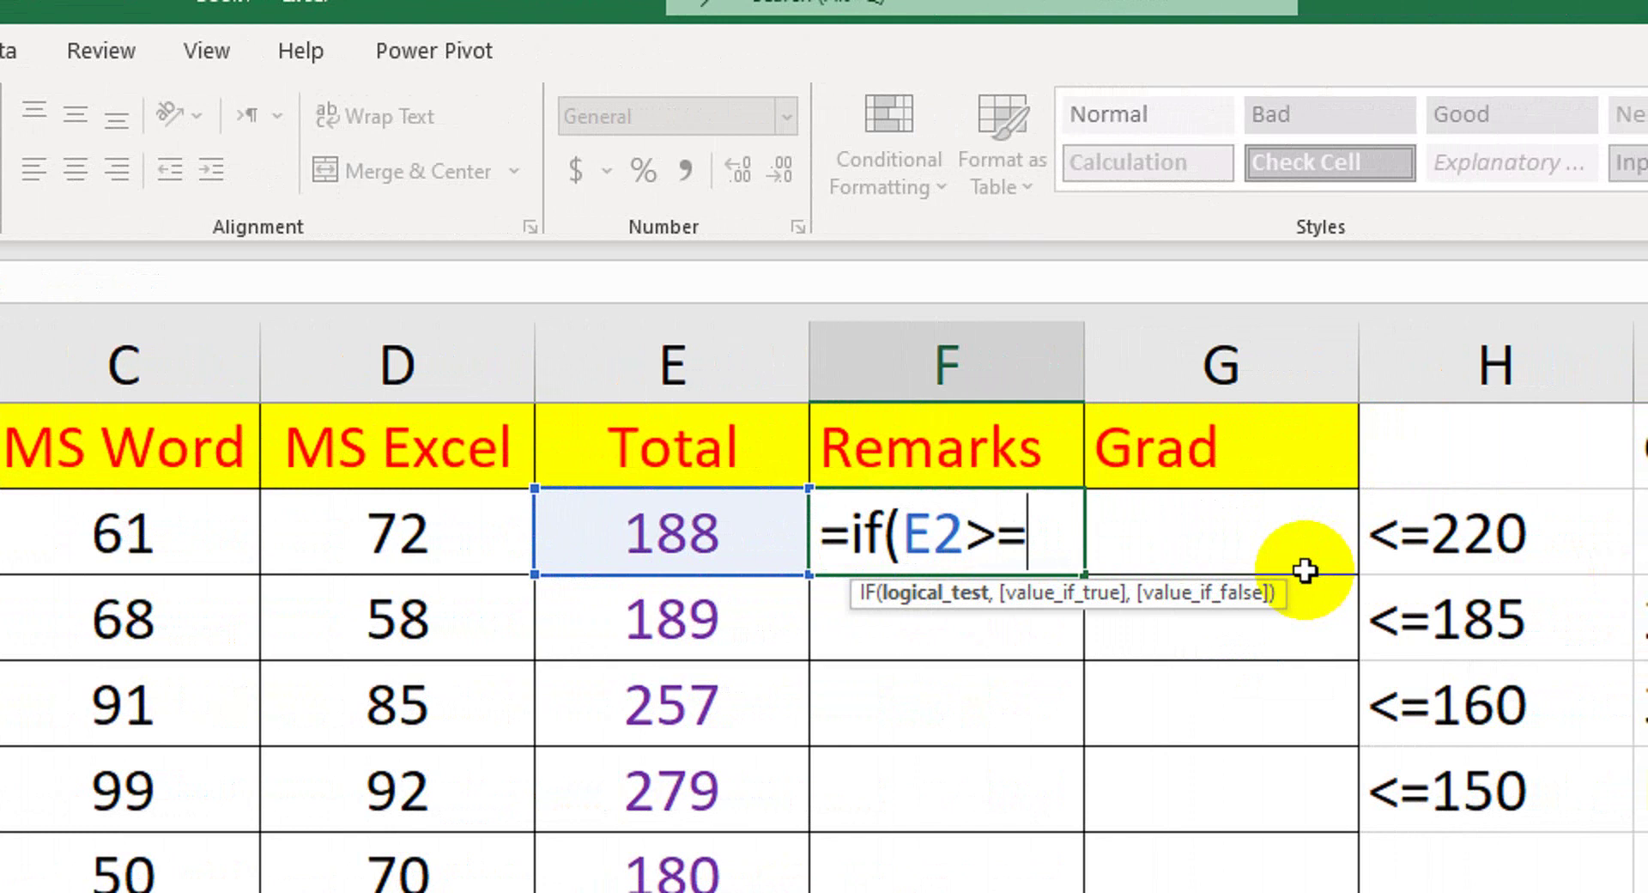
type("150")
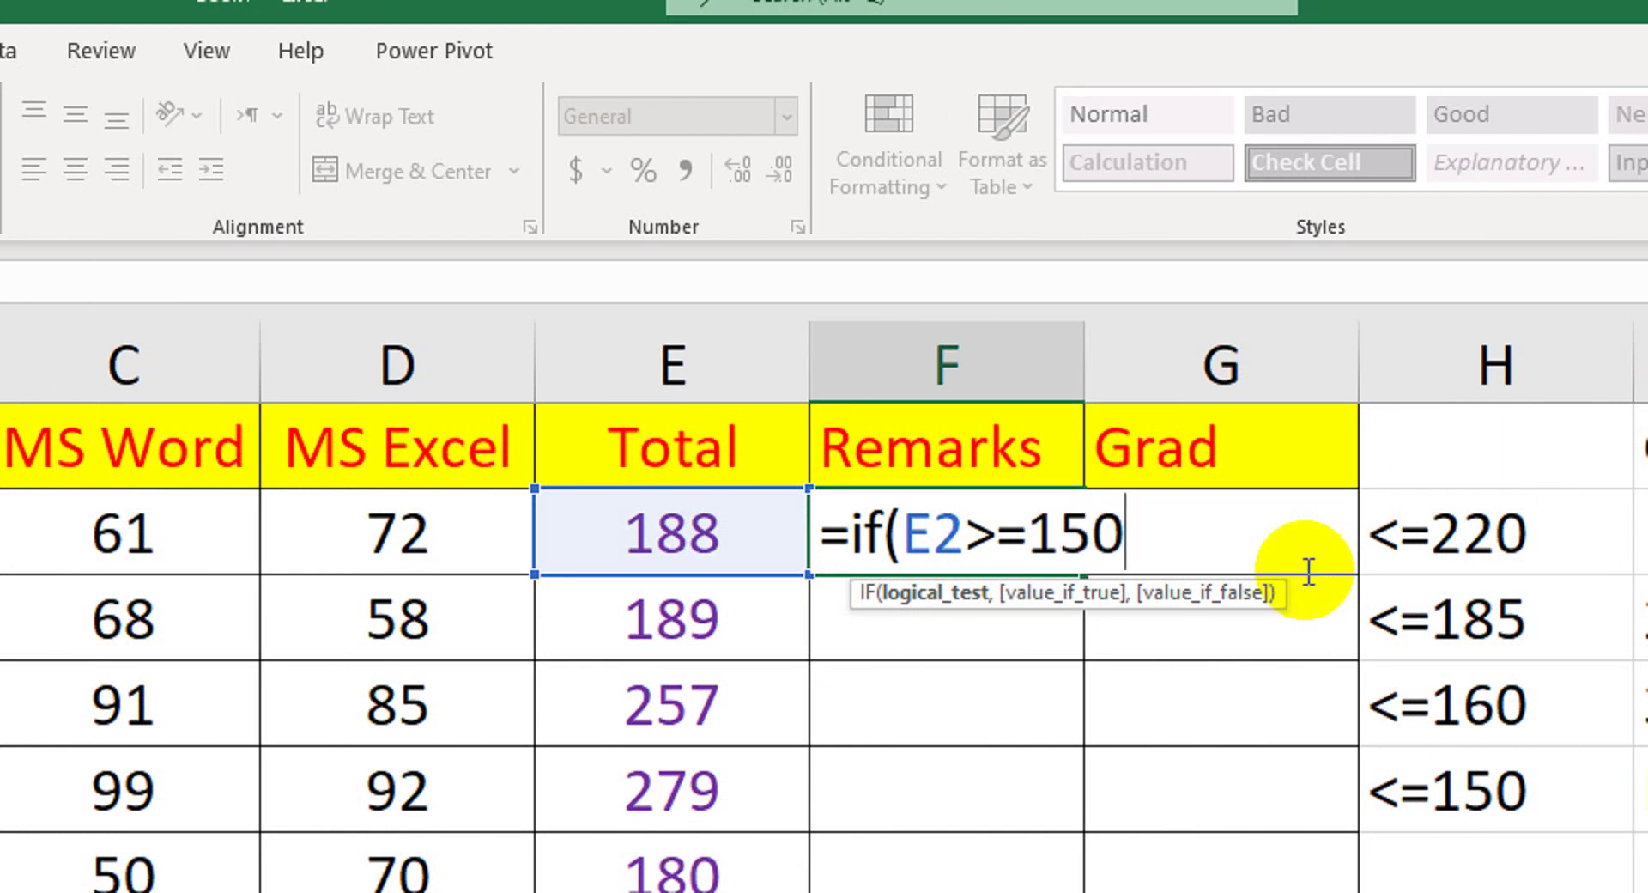
type(",\"")
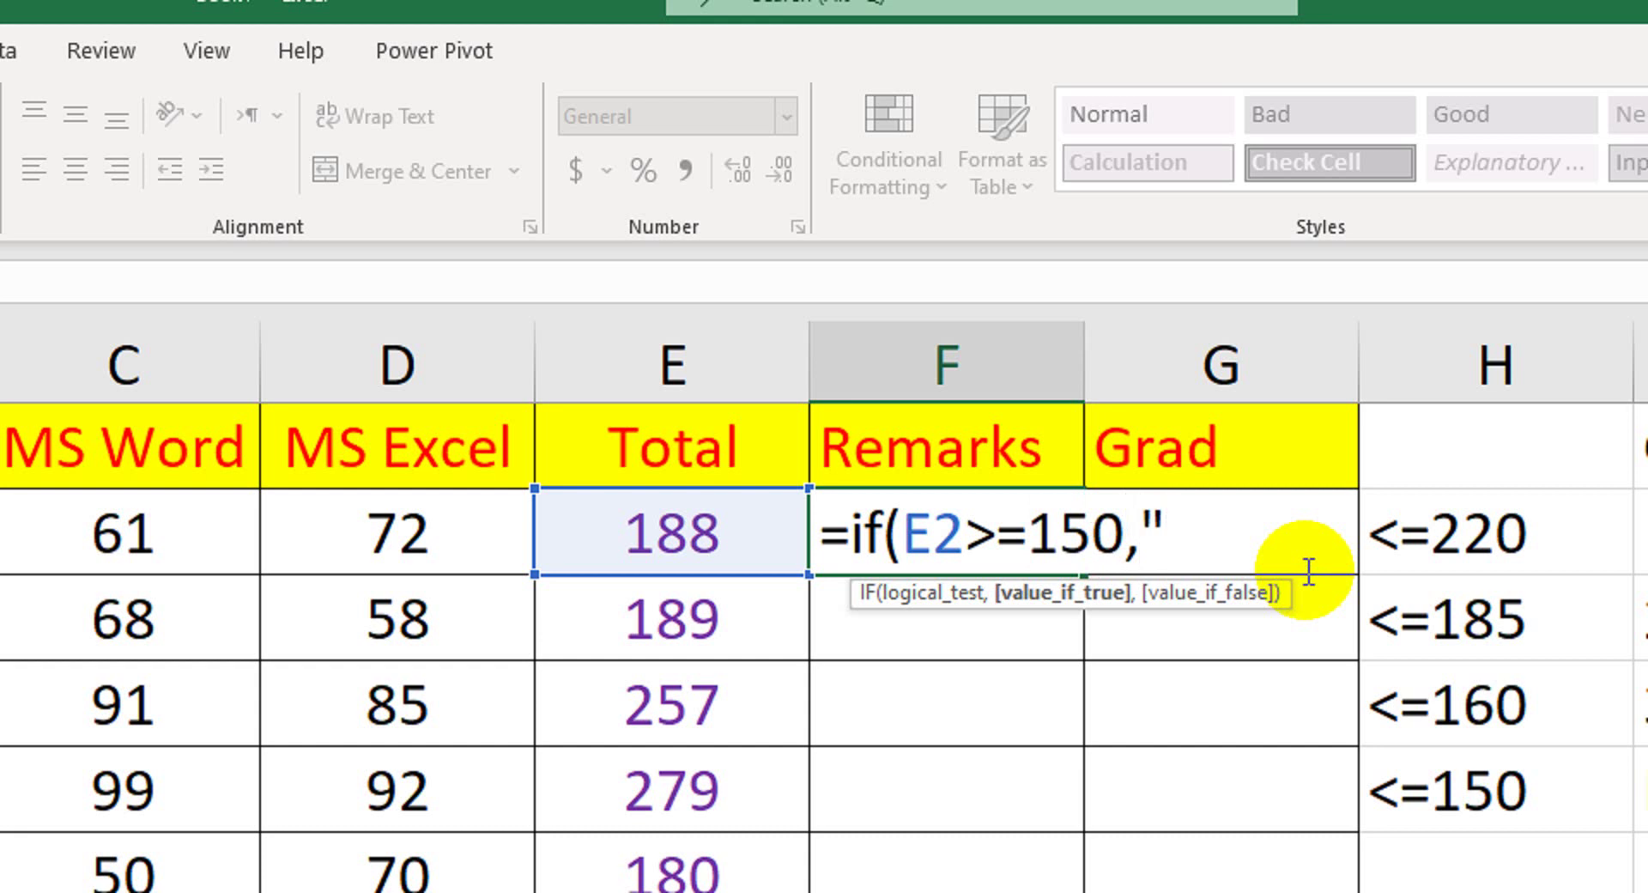
type("Pass")
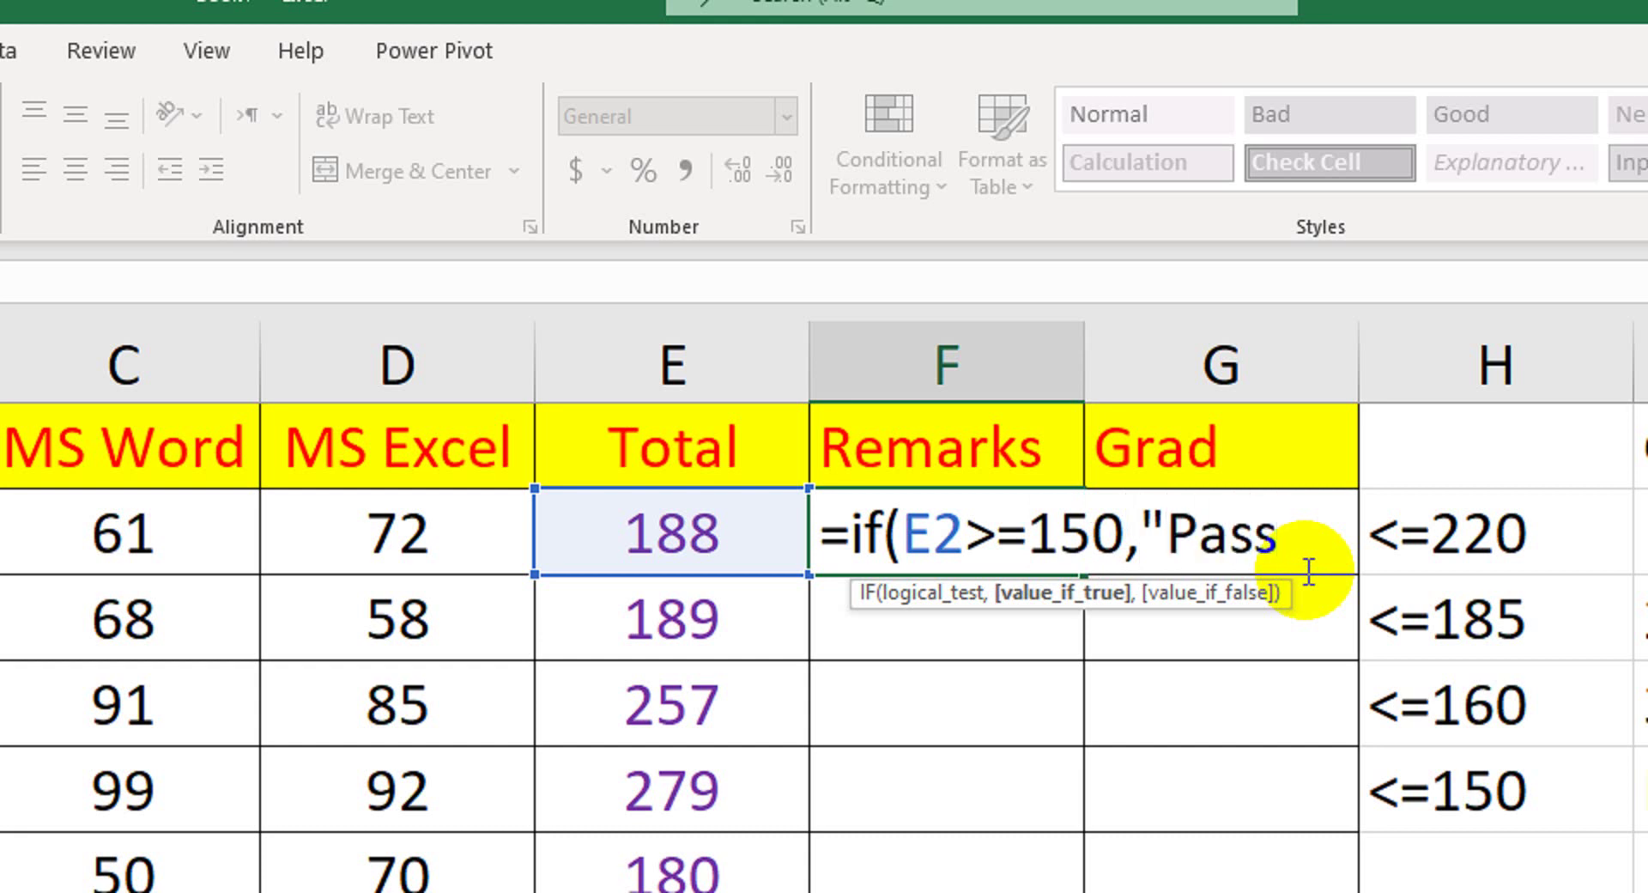
type("\"")
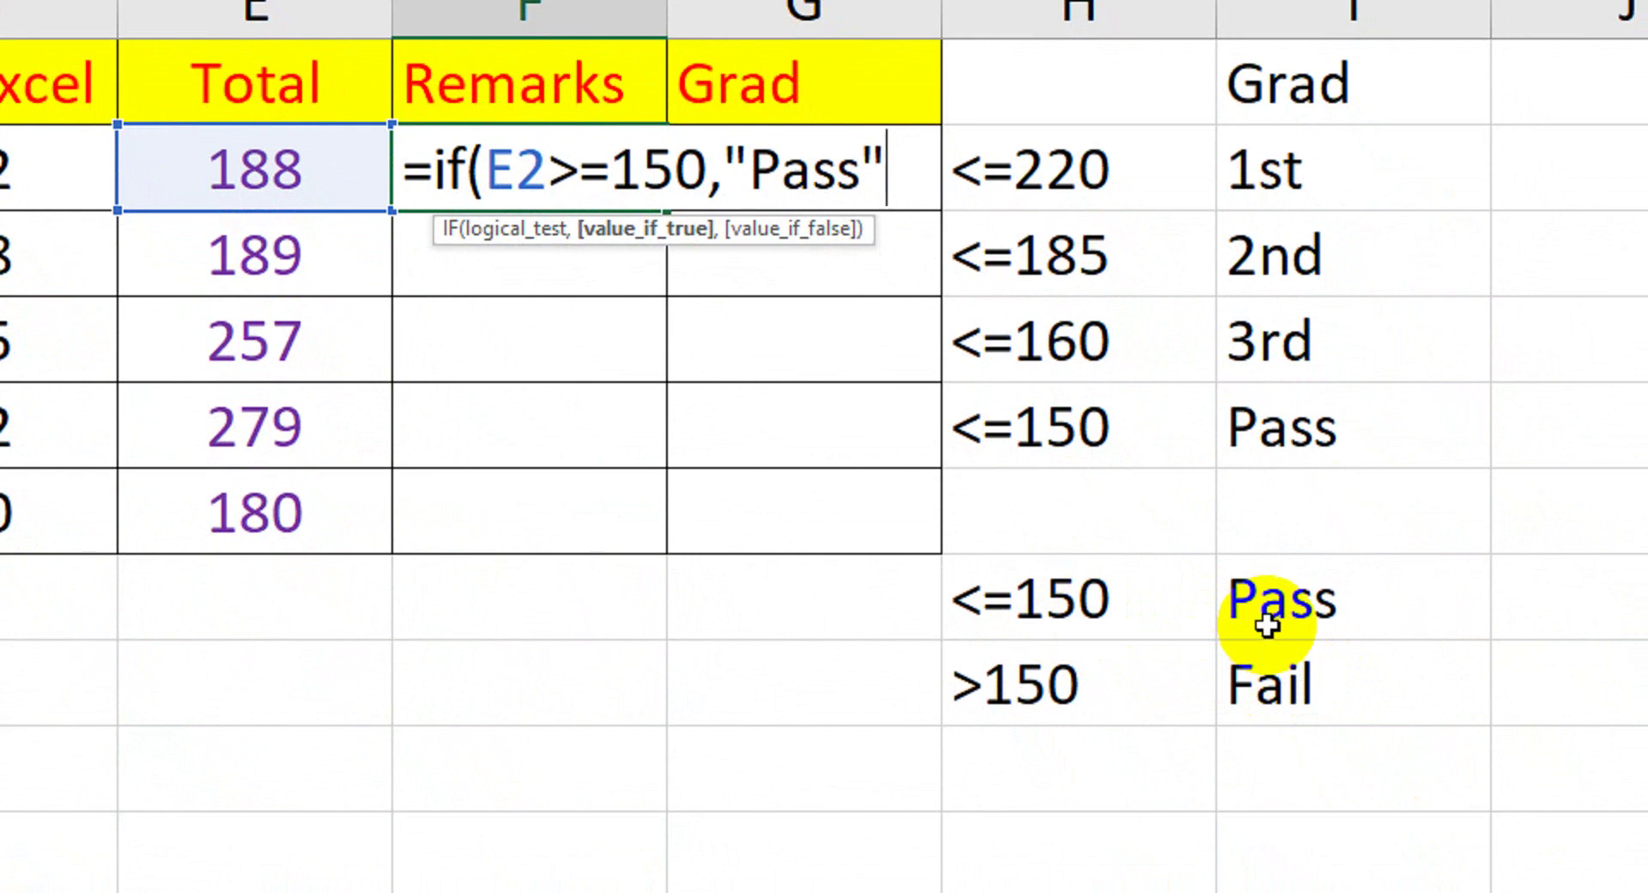
type(",")
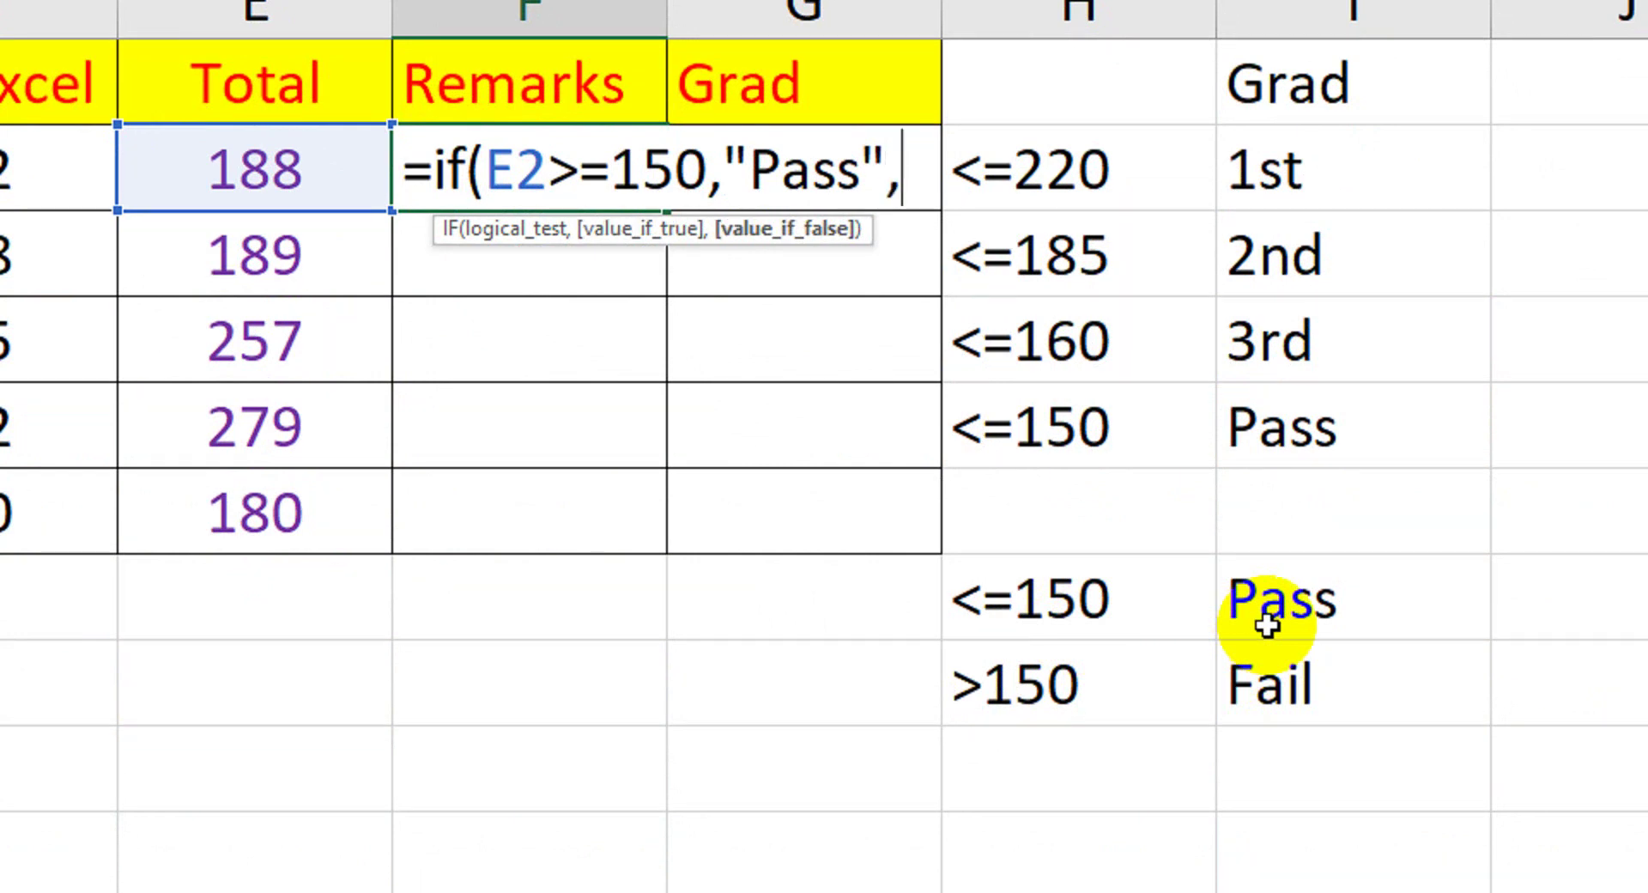
type("\"Faio")
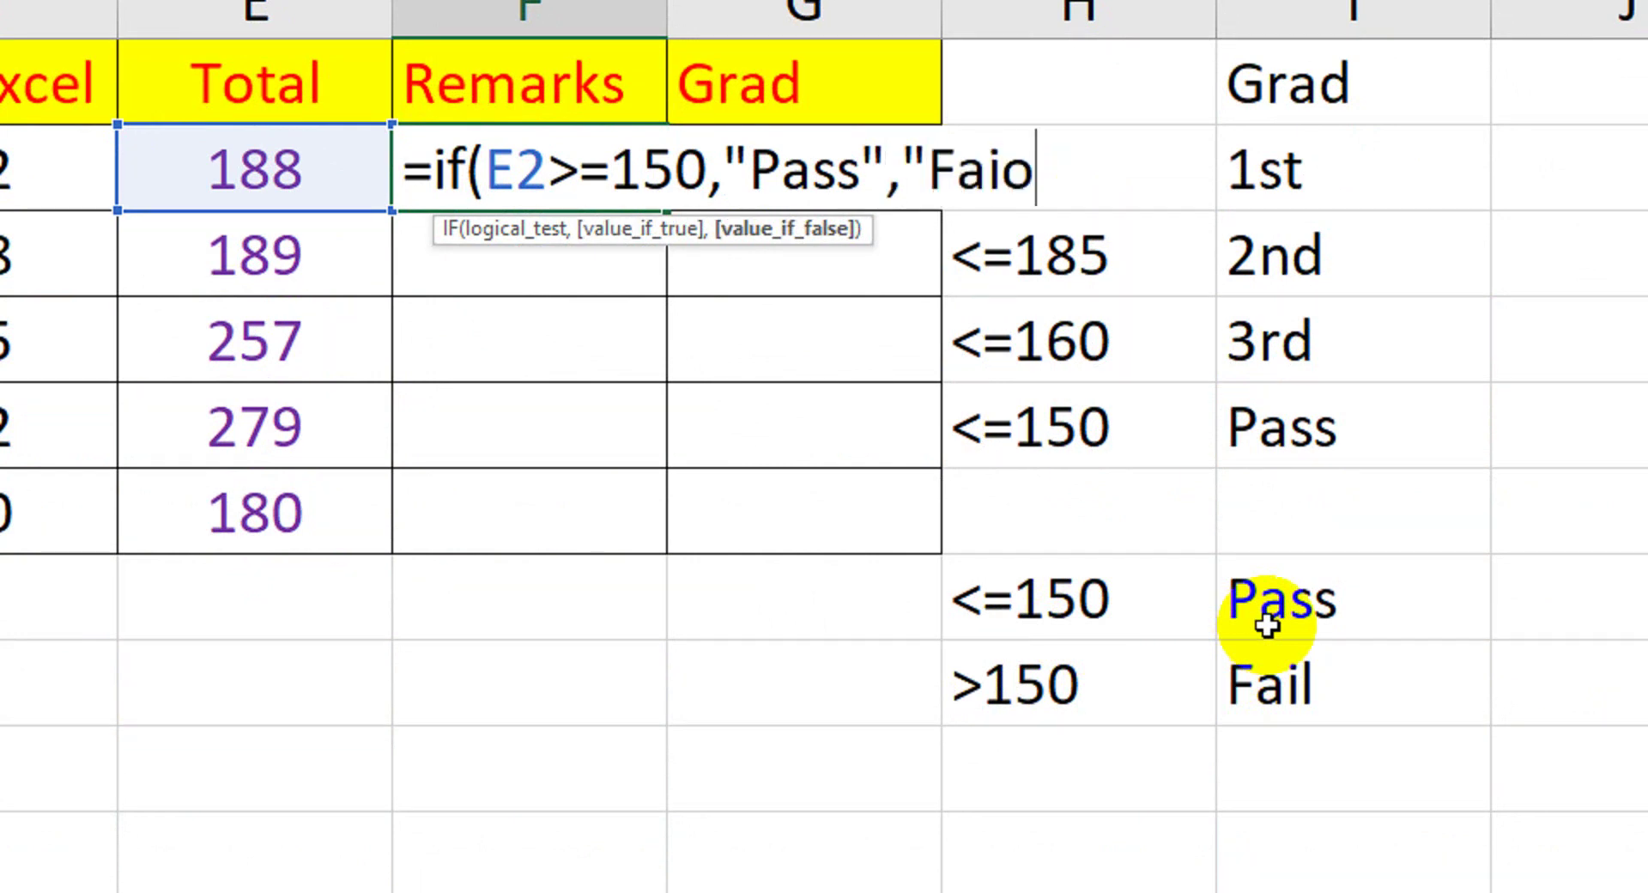
key("BackSpace")
type("l\"")
type(")")
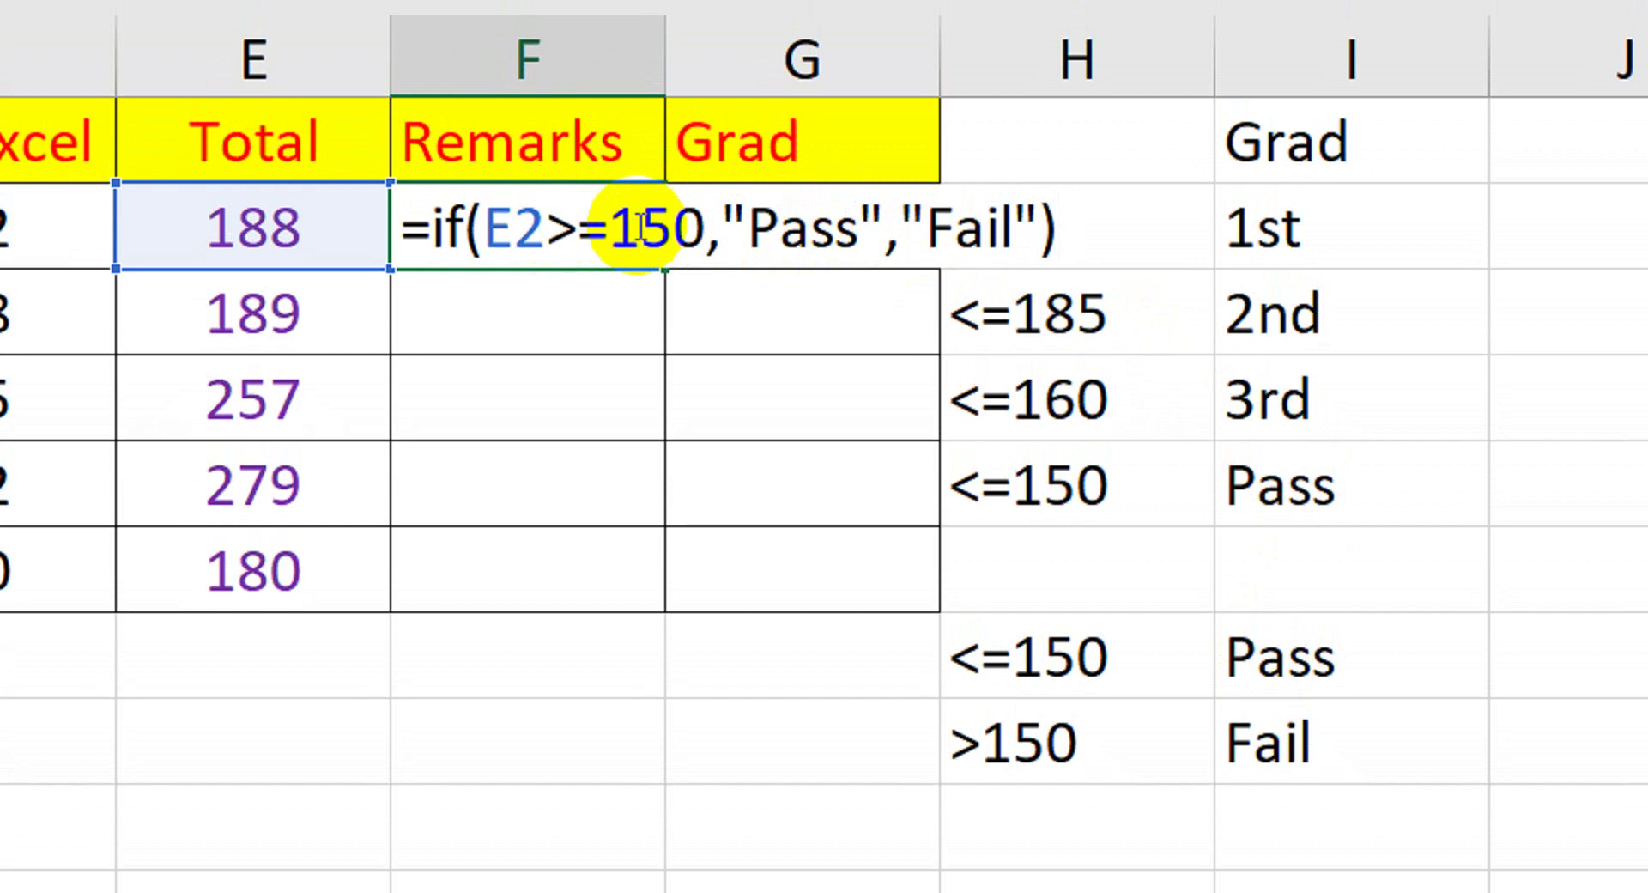
double_click(664, 225)
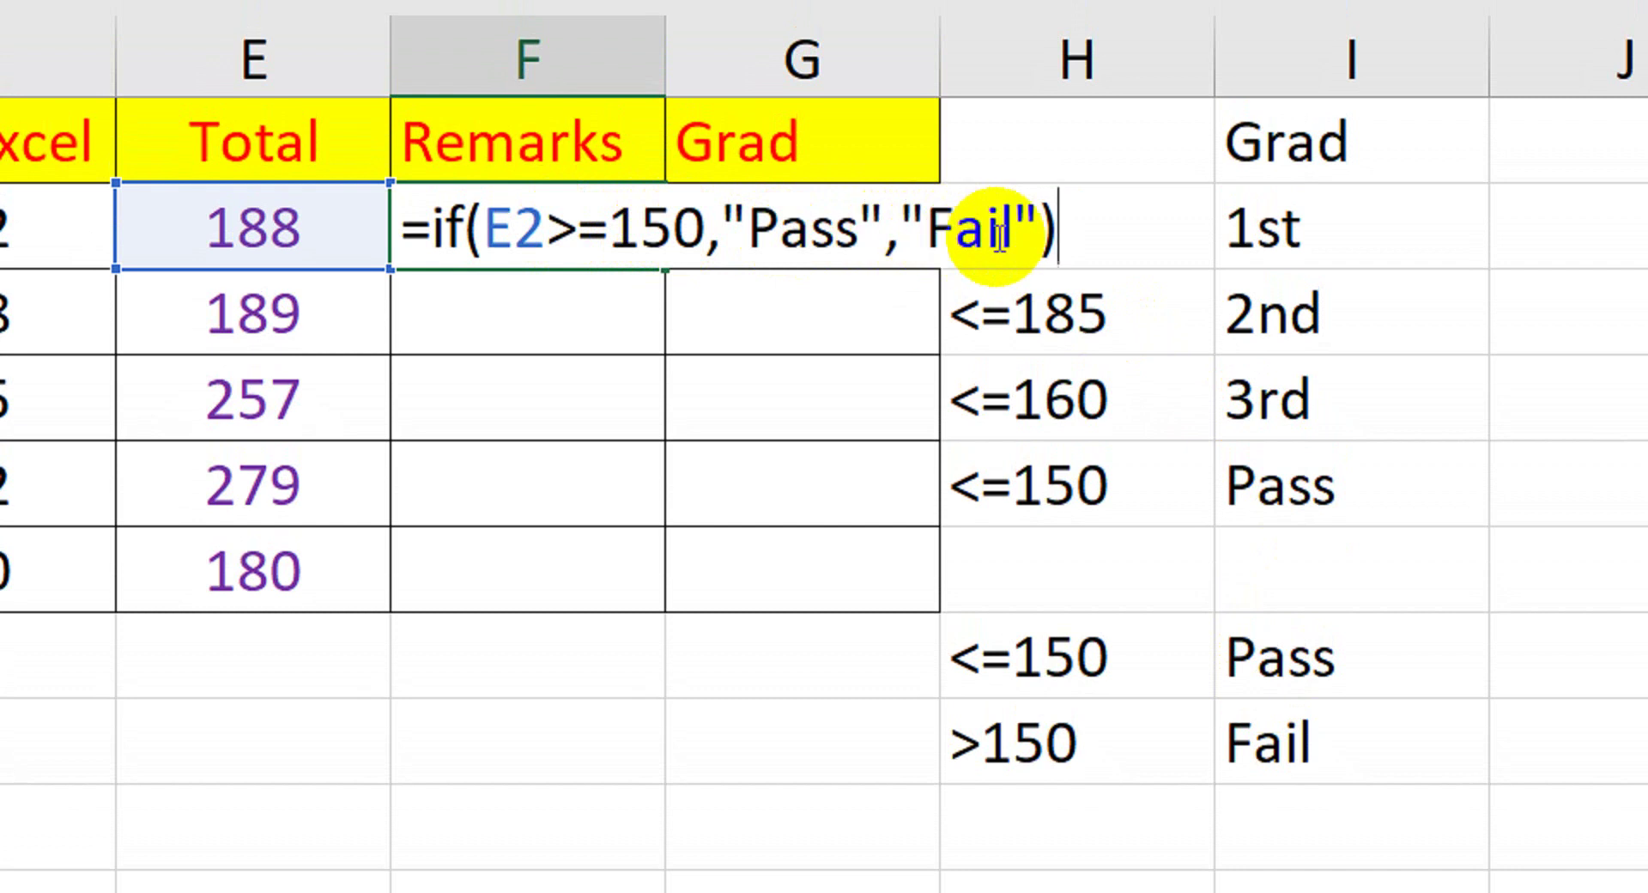
key("Return")
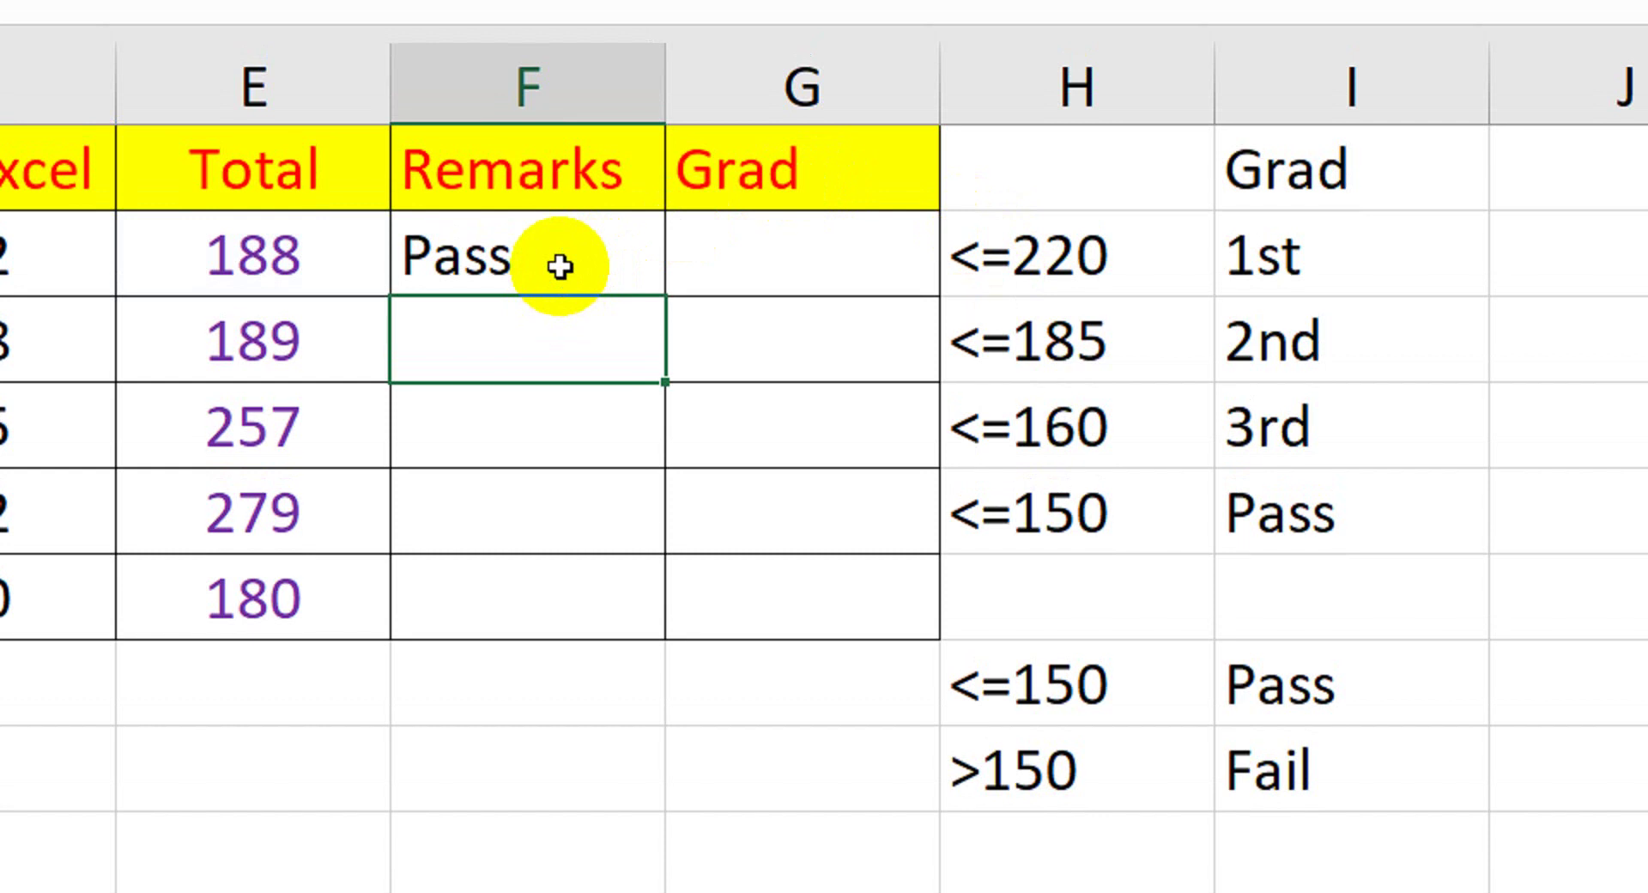
Enter =IF(E3>=150,"Pass","Fail") in F3.
type("=")
type("if(")
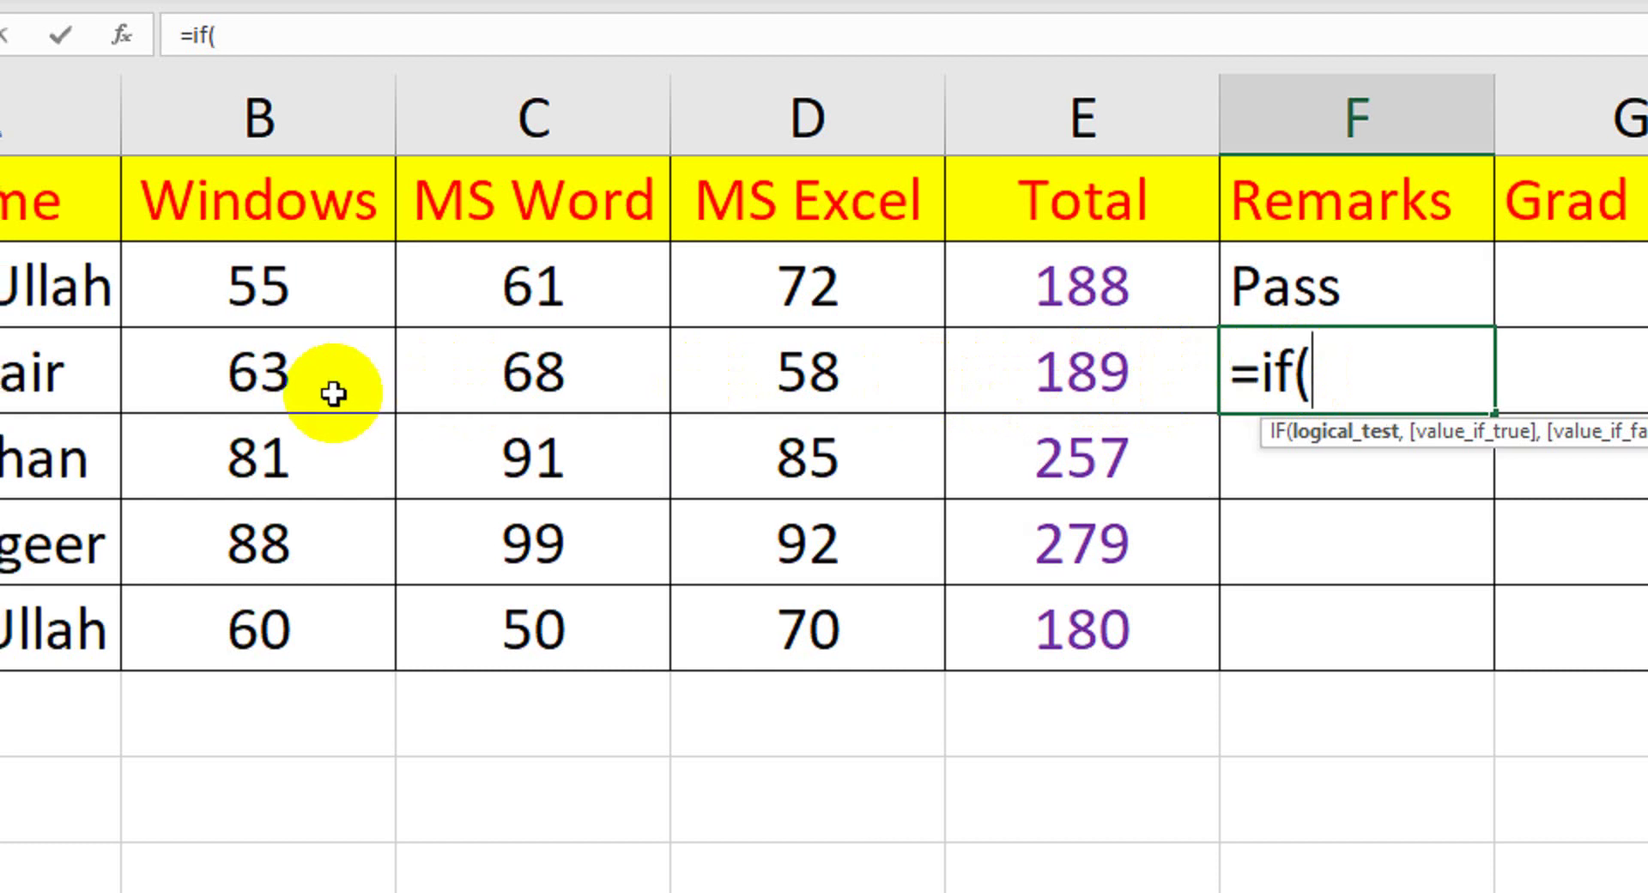
left_click(125, 417)
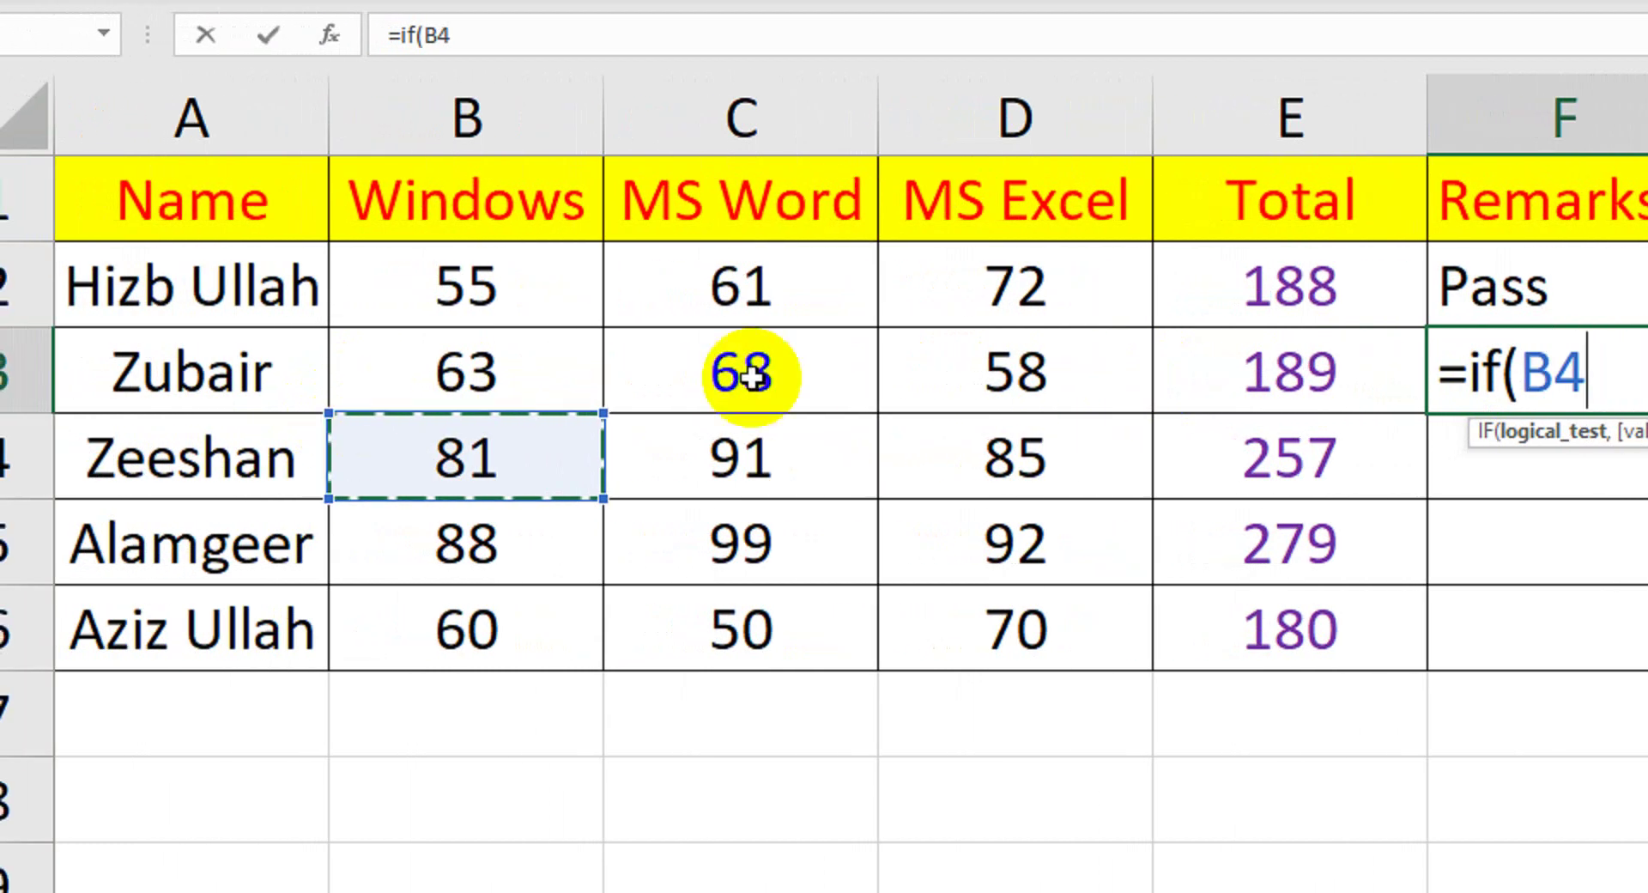
key("BackSpace")
key("BackSpace")
type("e3")
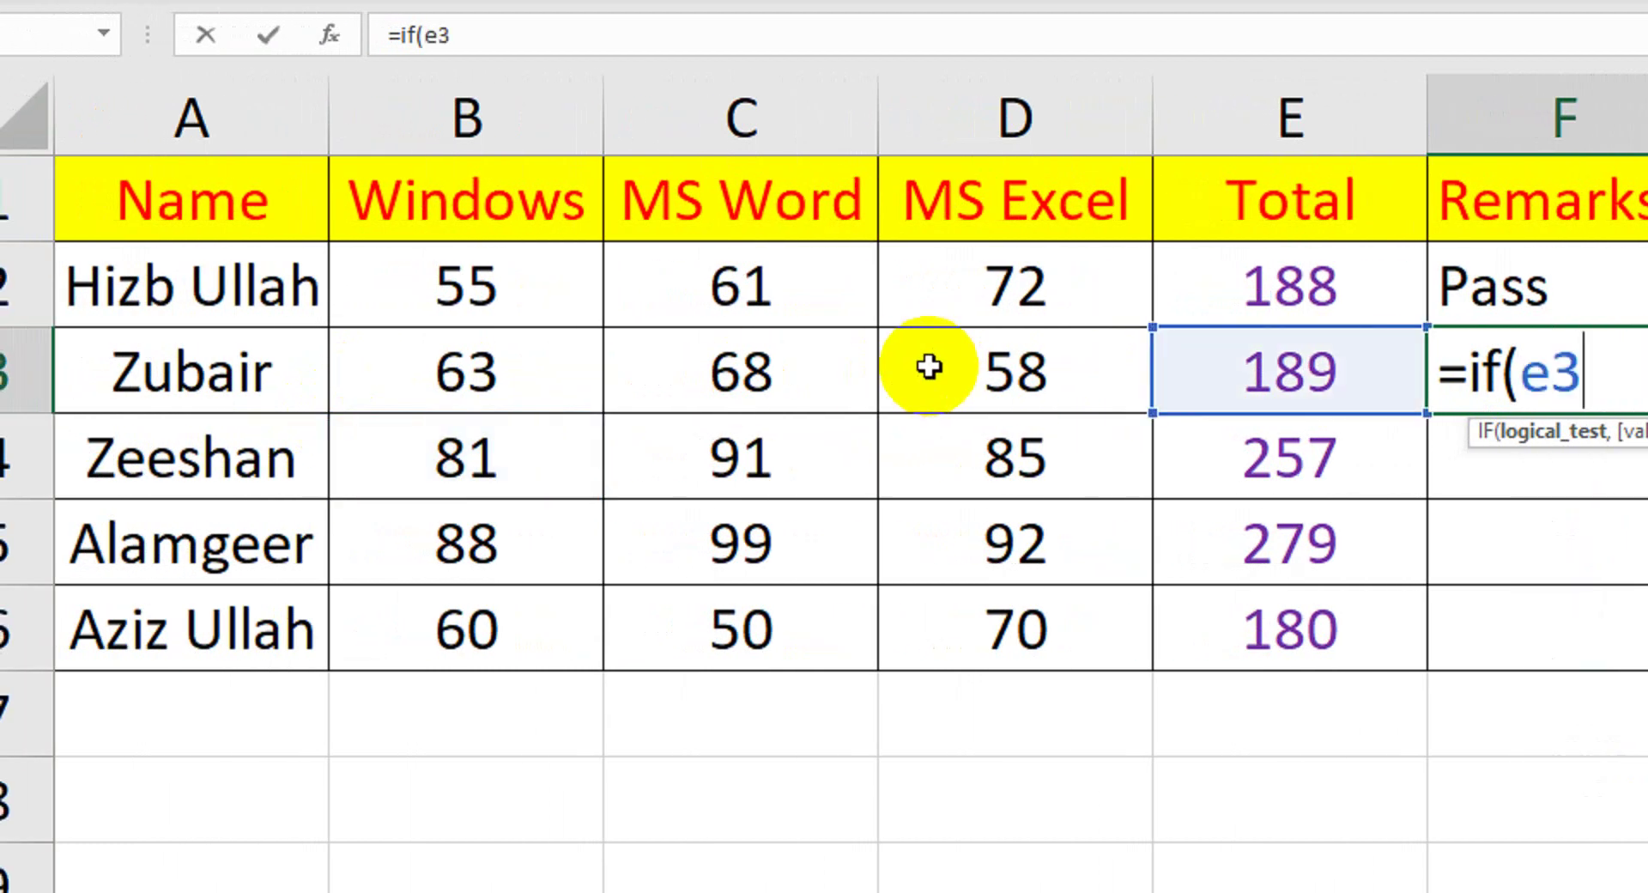
type("3")
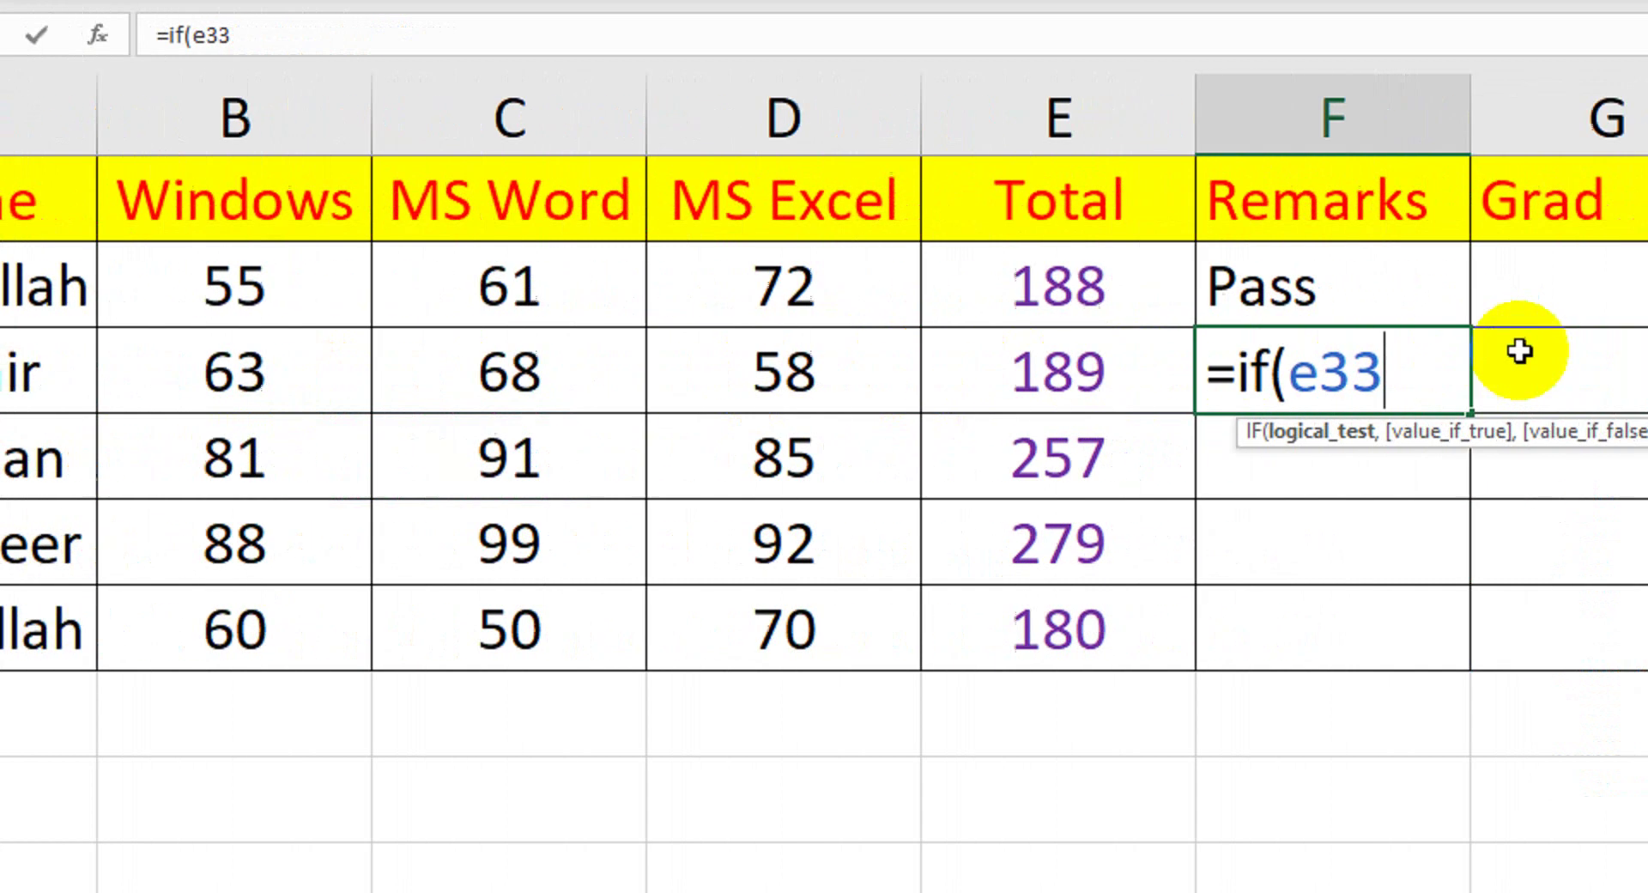
type(">")
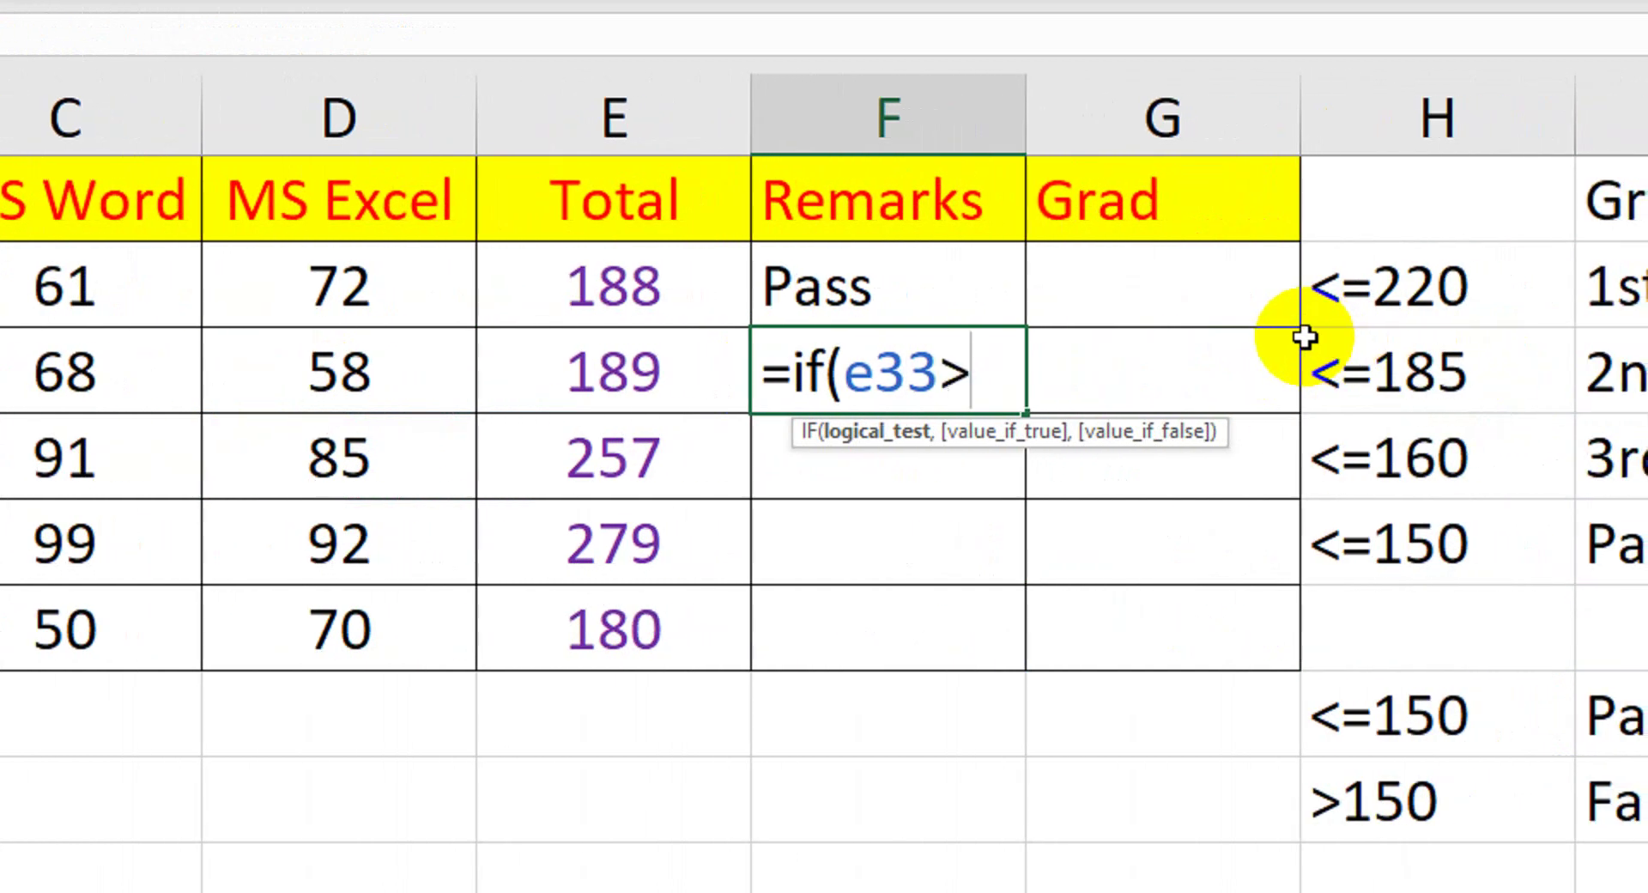
type("=150")
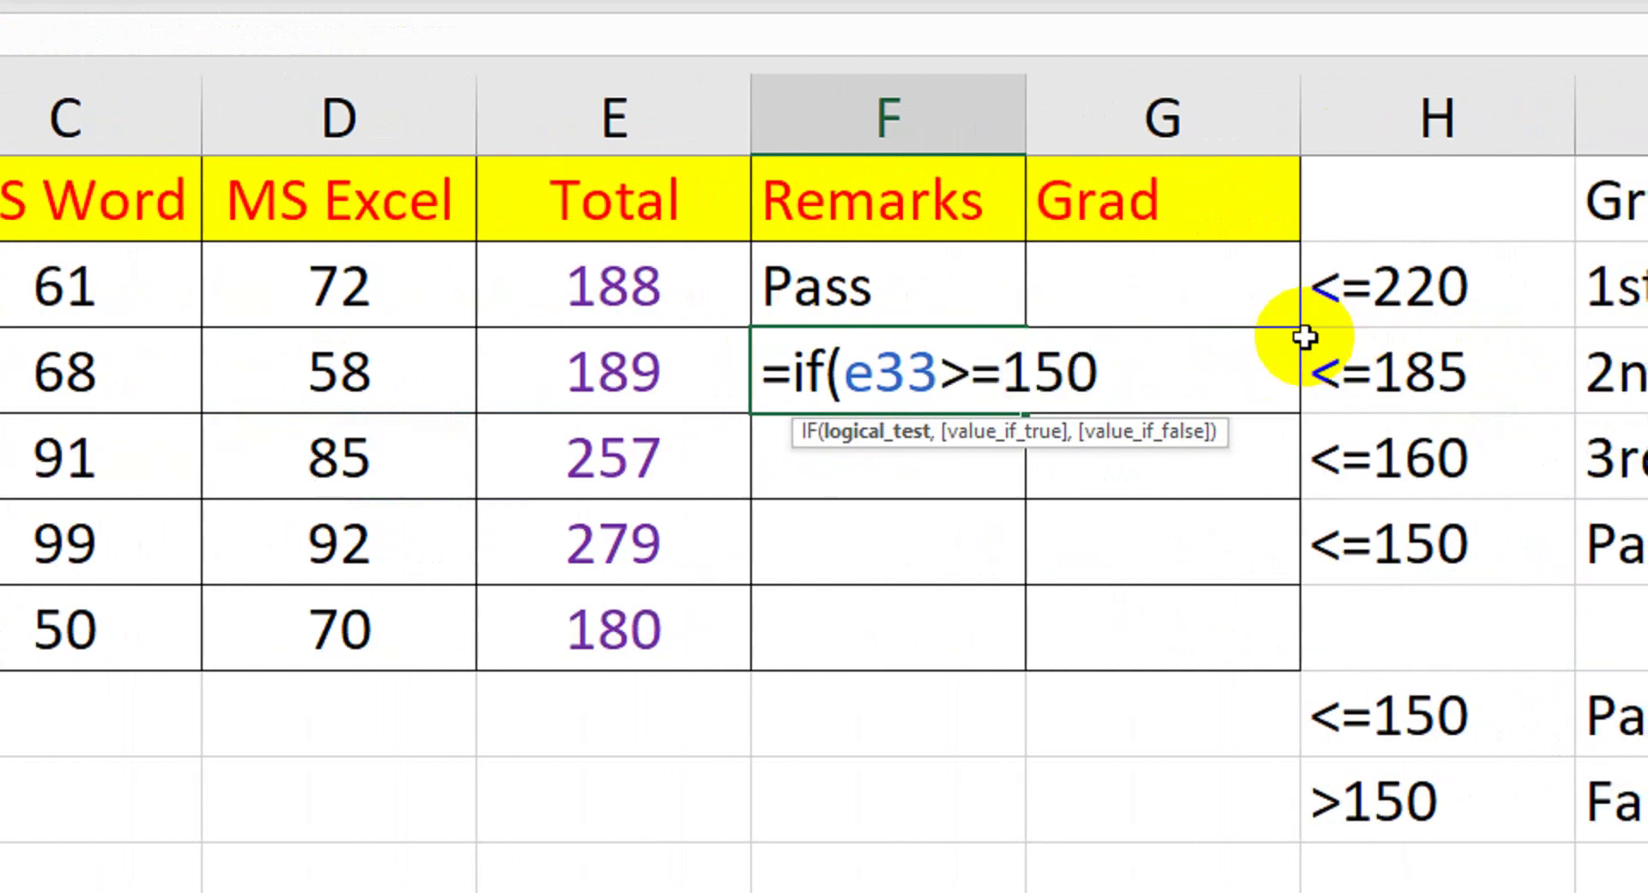
type(",\"")
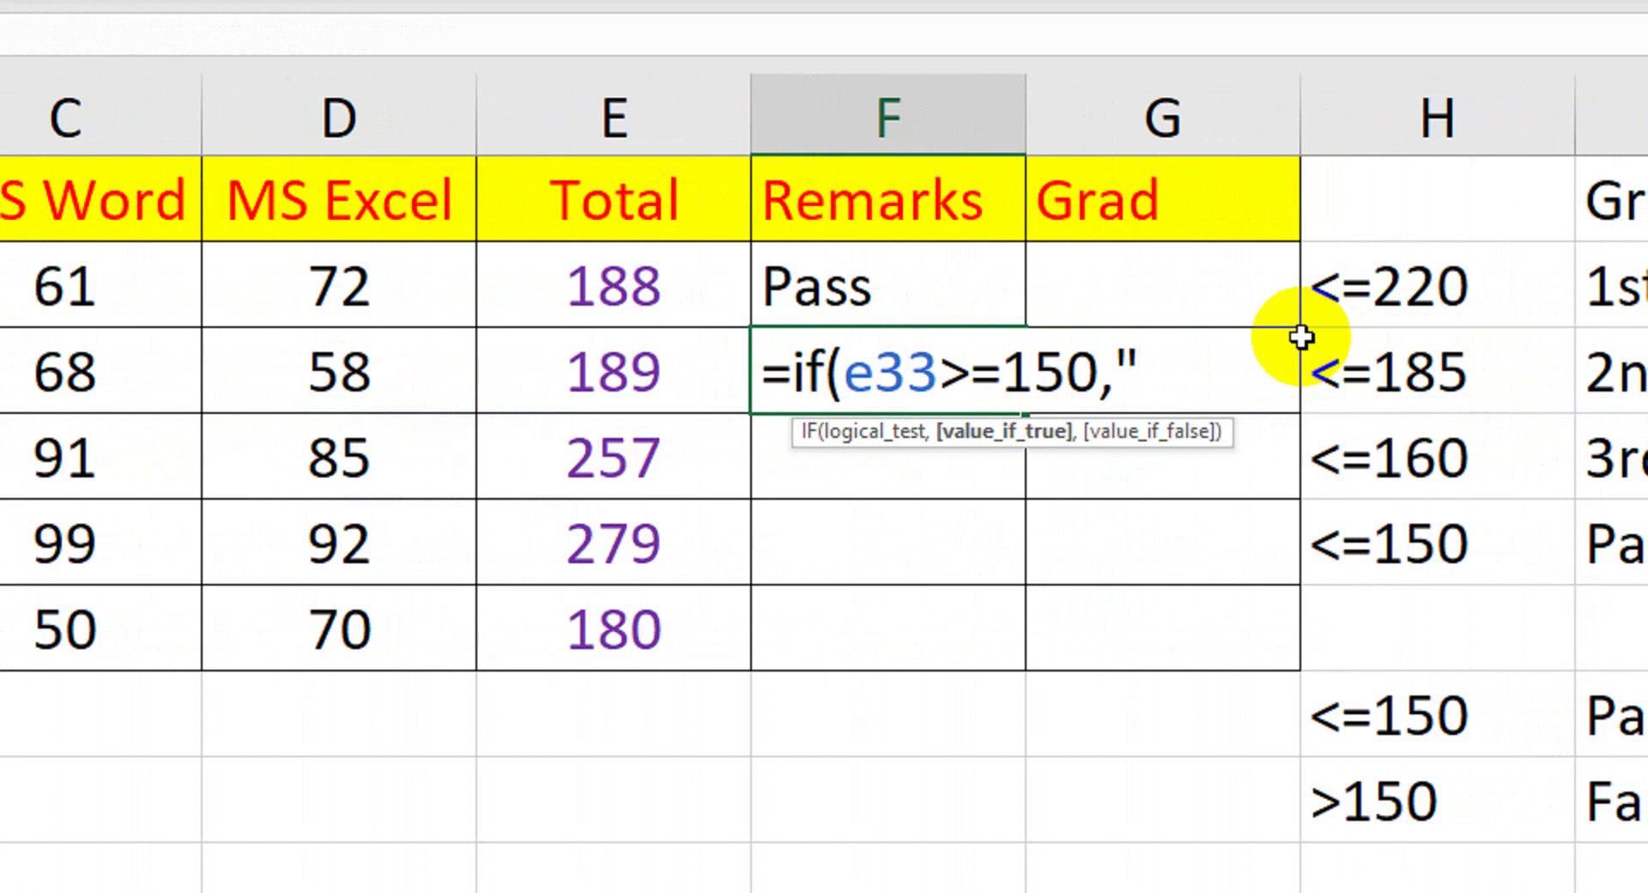
key("BackSpace")
key("BackSpace")
key("BackSpace")
key("BackSpace")
key("BackSpace")
key("BackSpace")
key("BackSpace")
key("BackSpace")
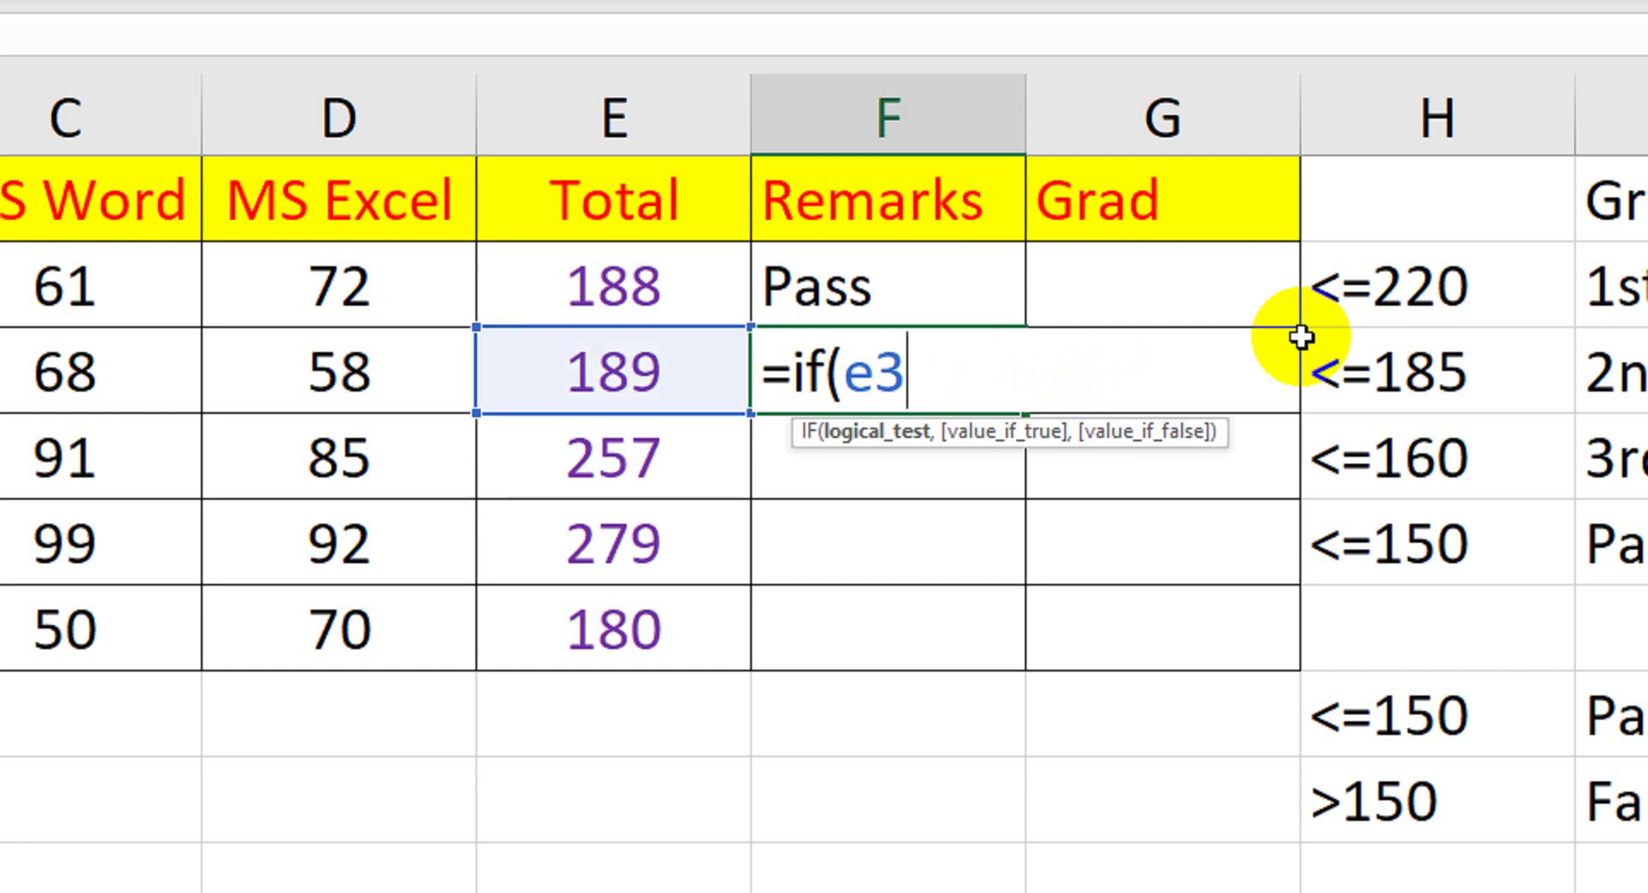
type(">=150")
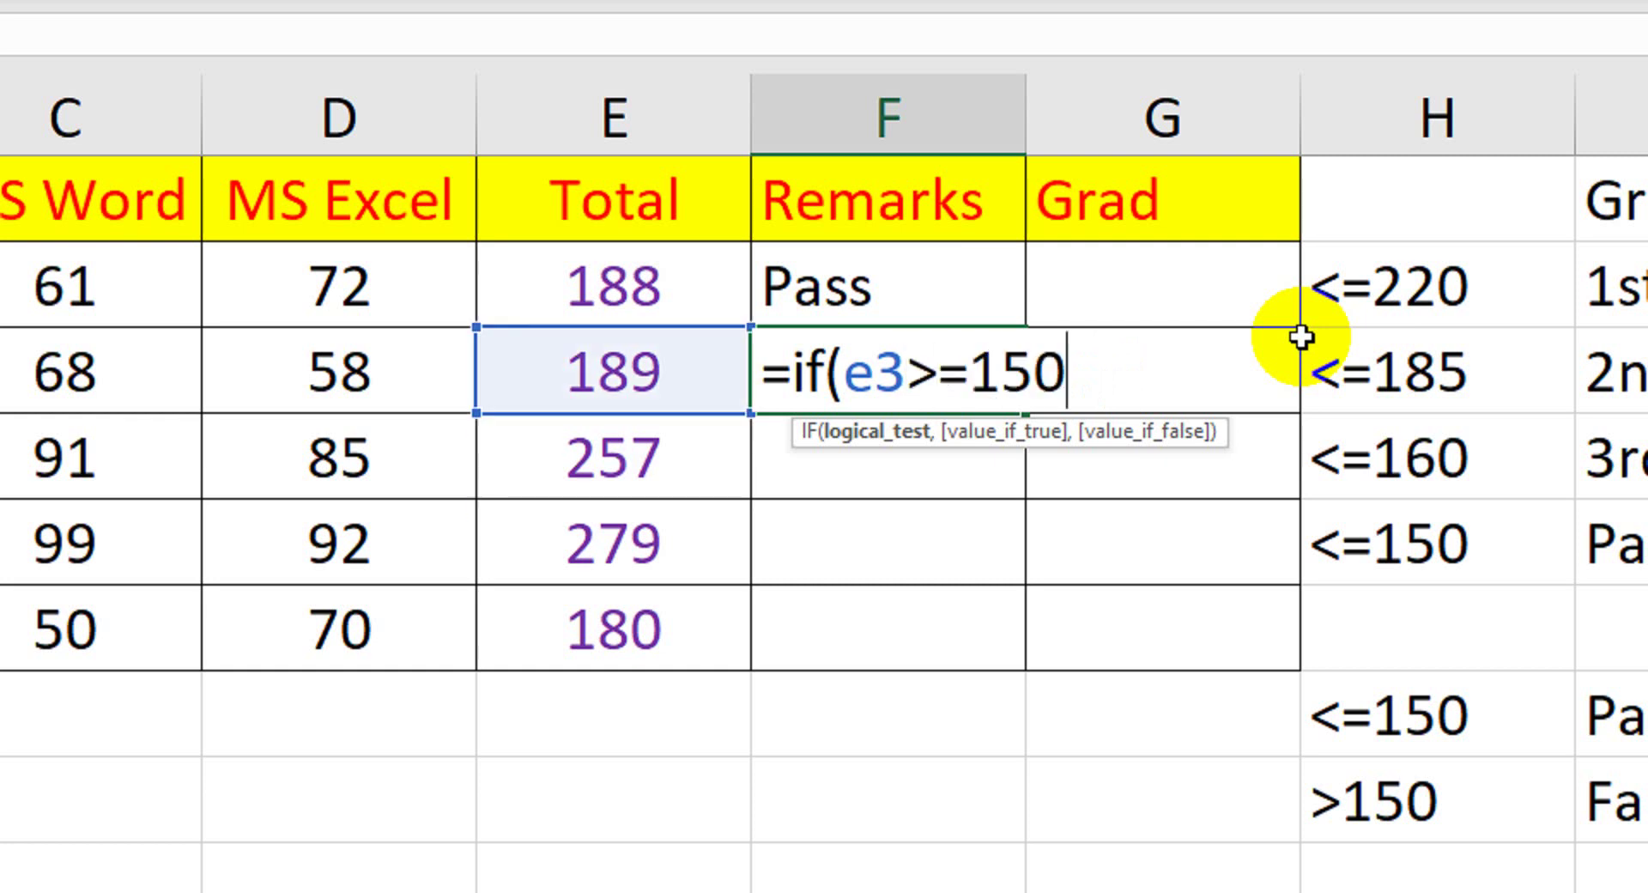
type(",\"")
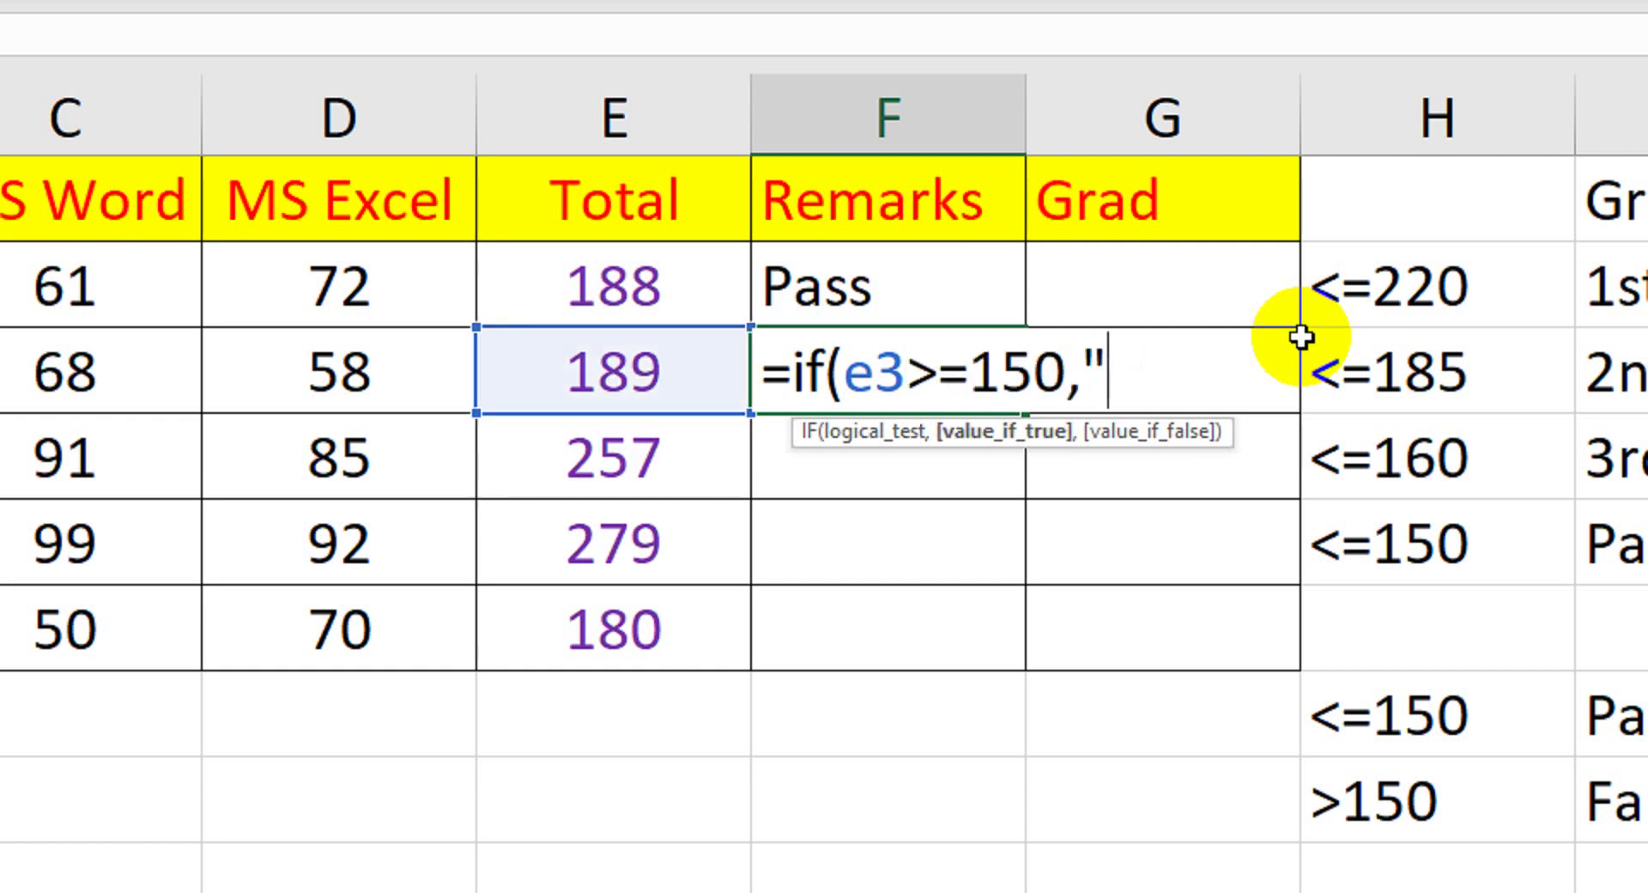
type("Pass")
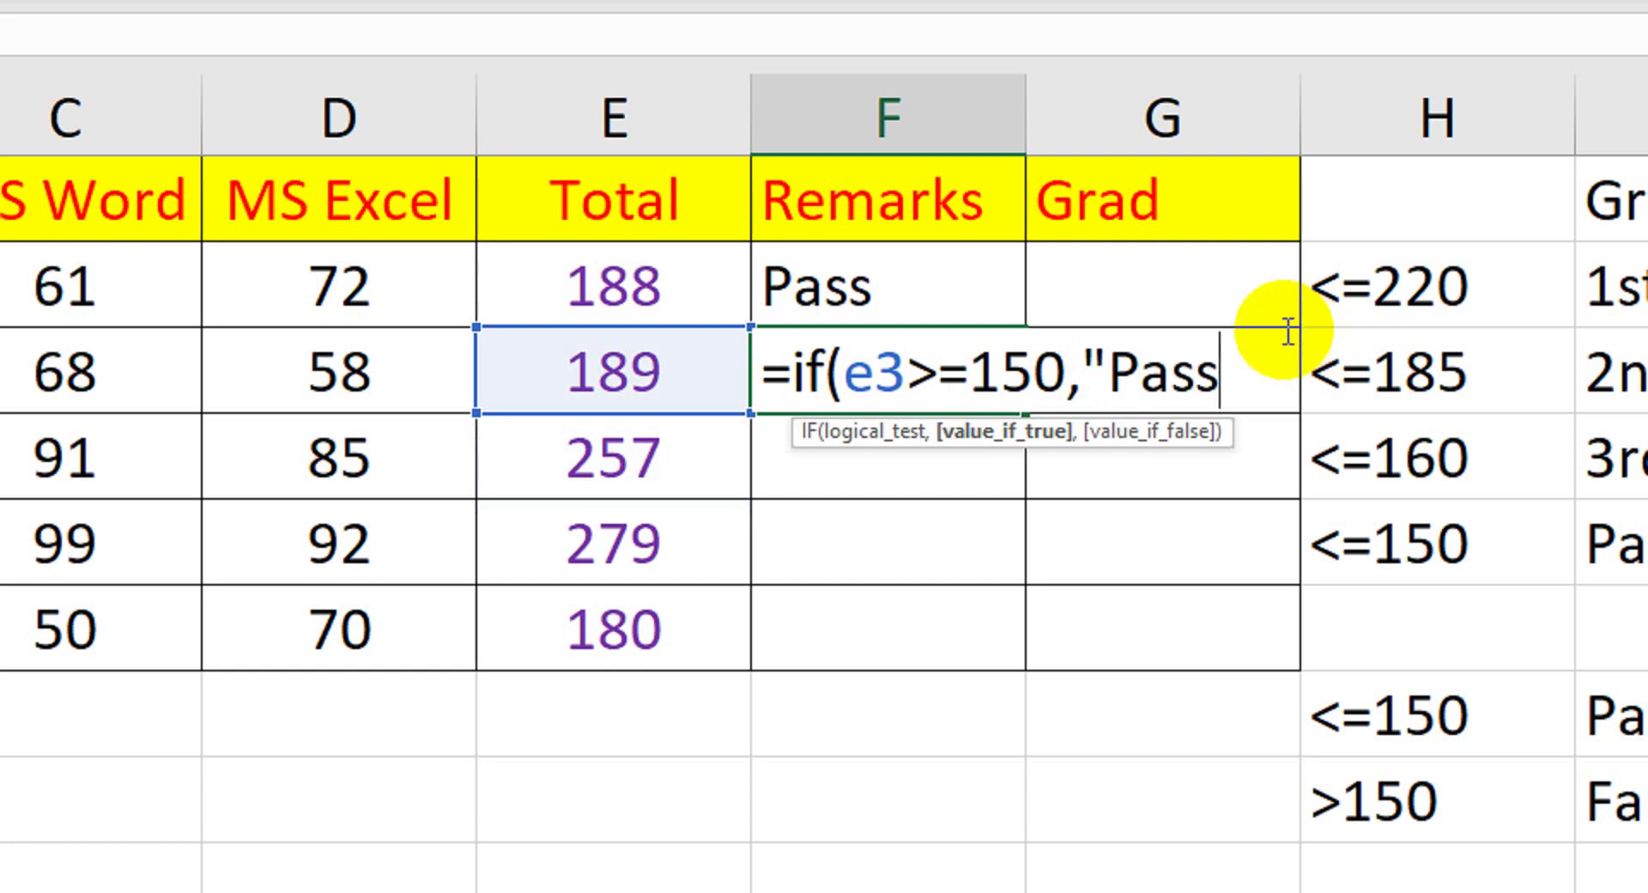
type("\",")
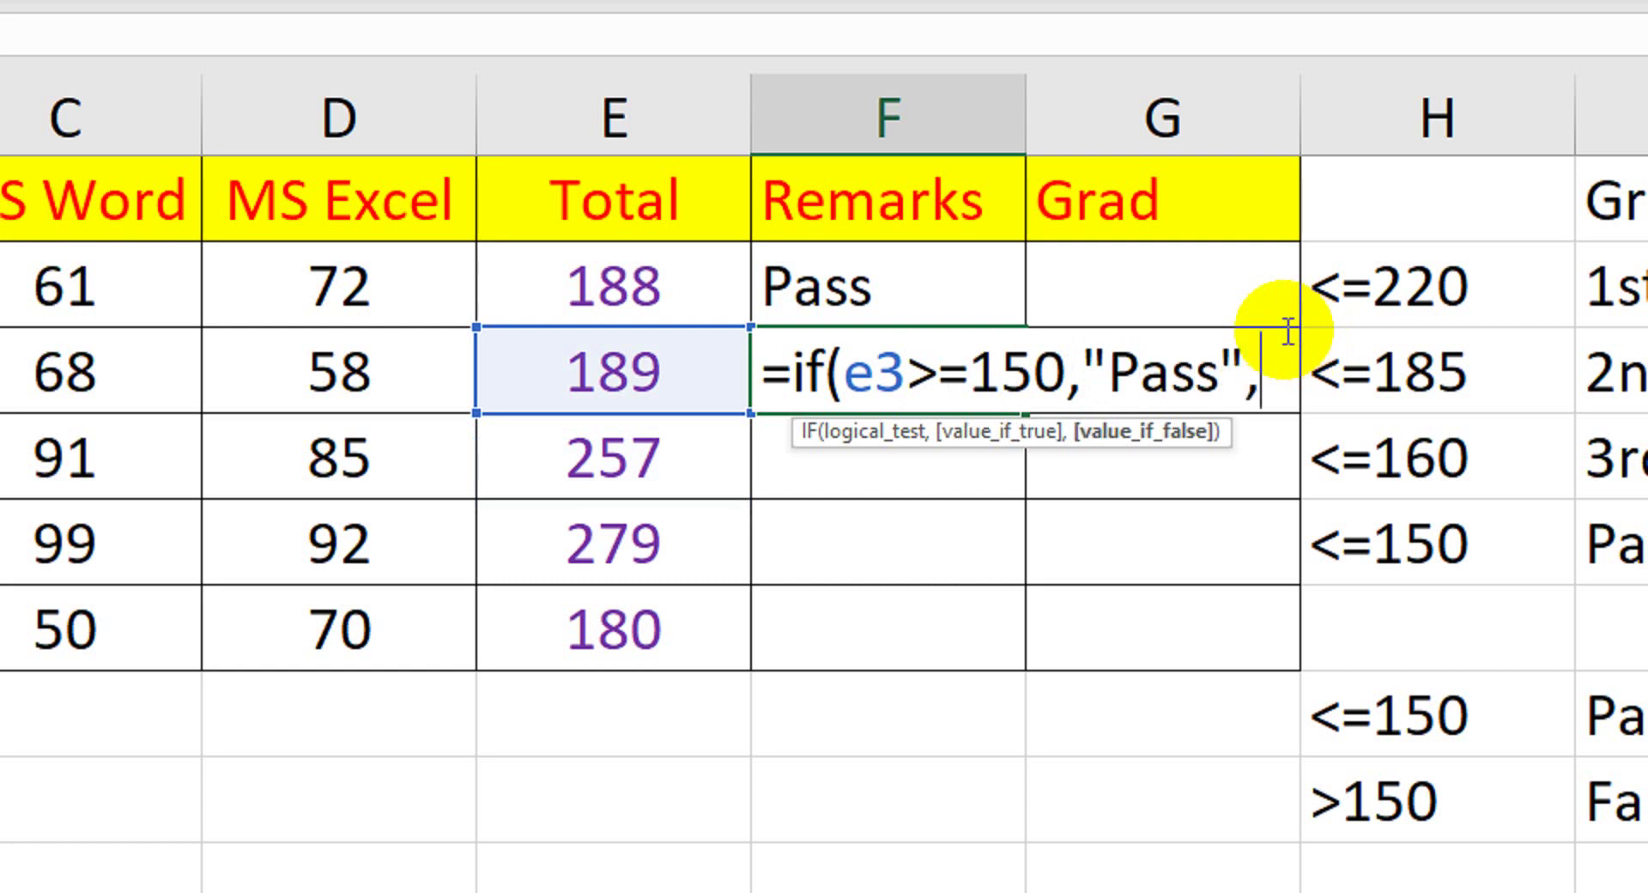
type("\"Fail")
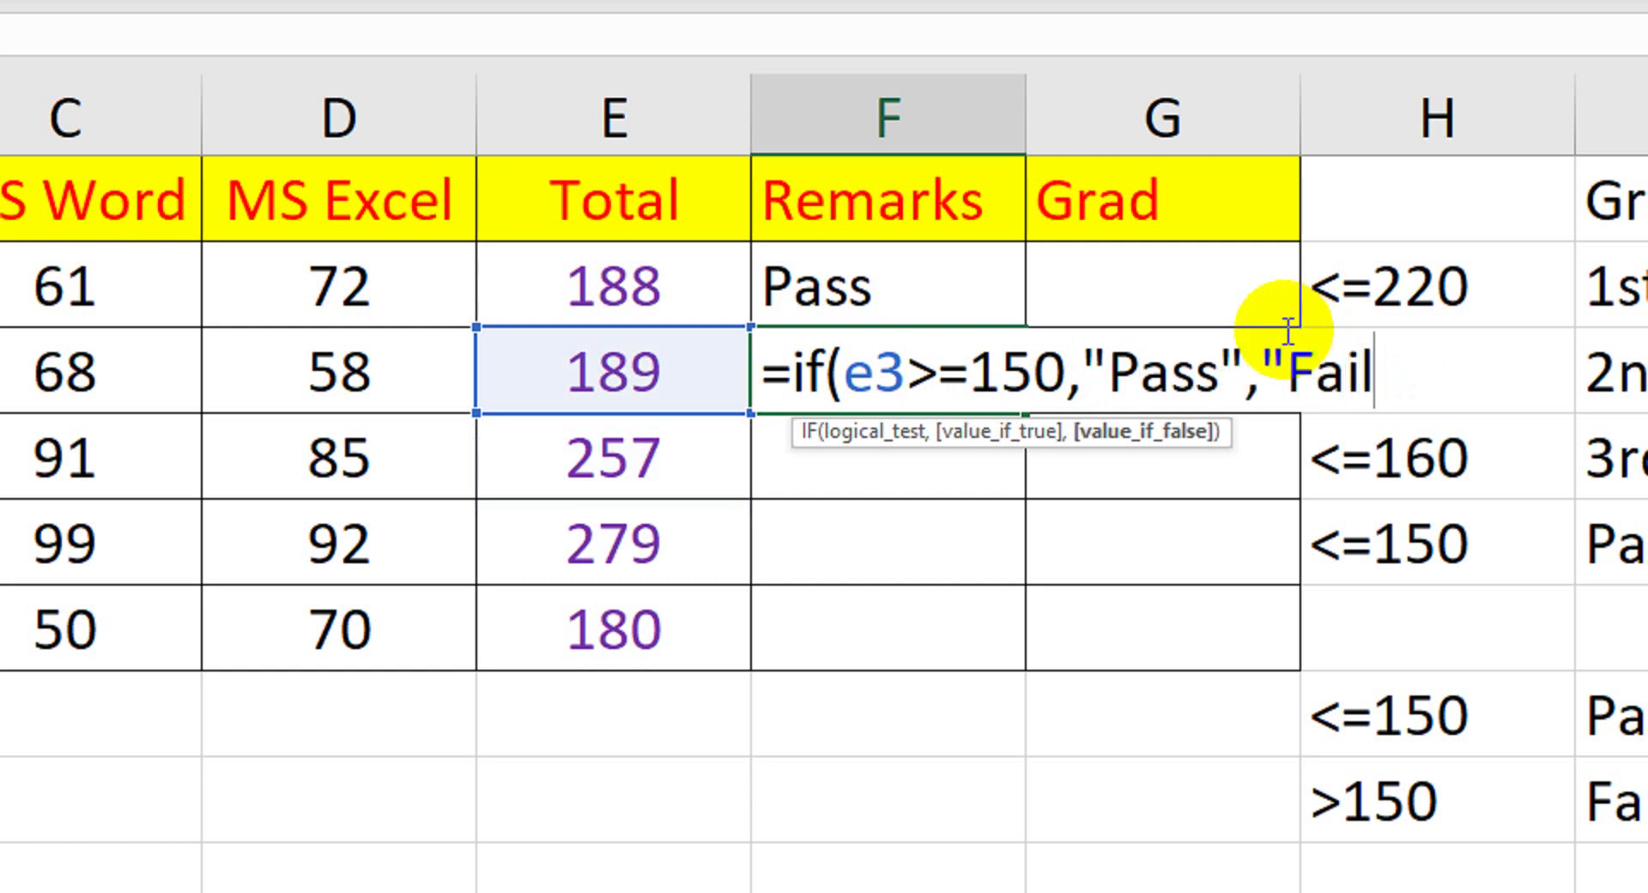
type("\")")
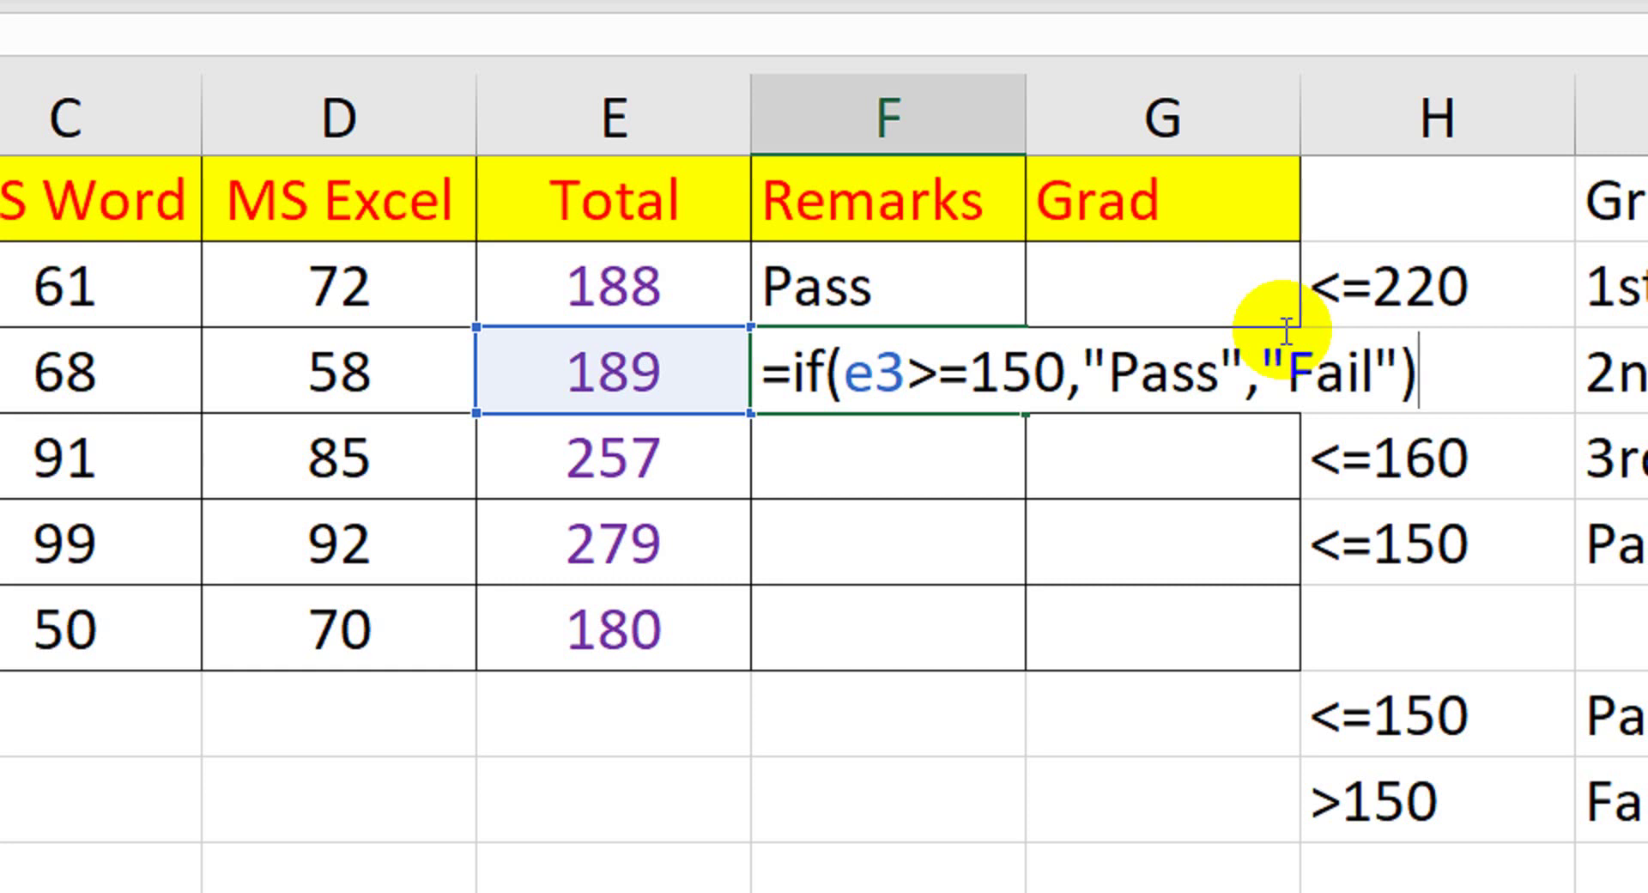
key("Return")
Copy the F3 remark formula down to the last student row, F6.
left_click(975, 371)
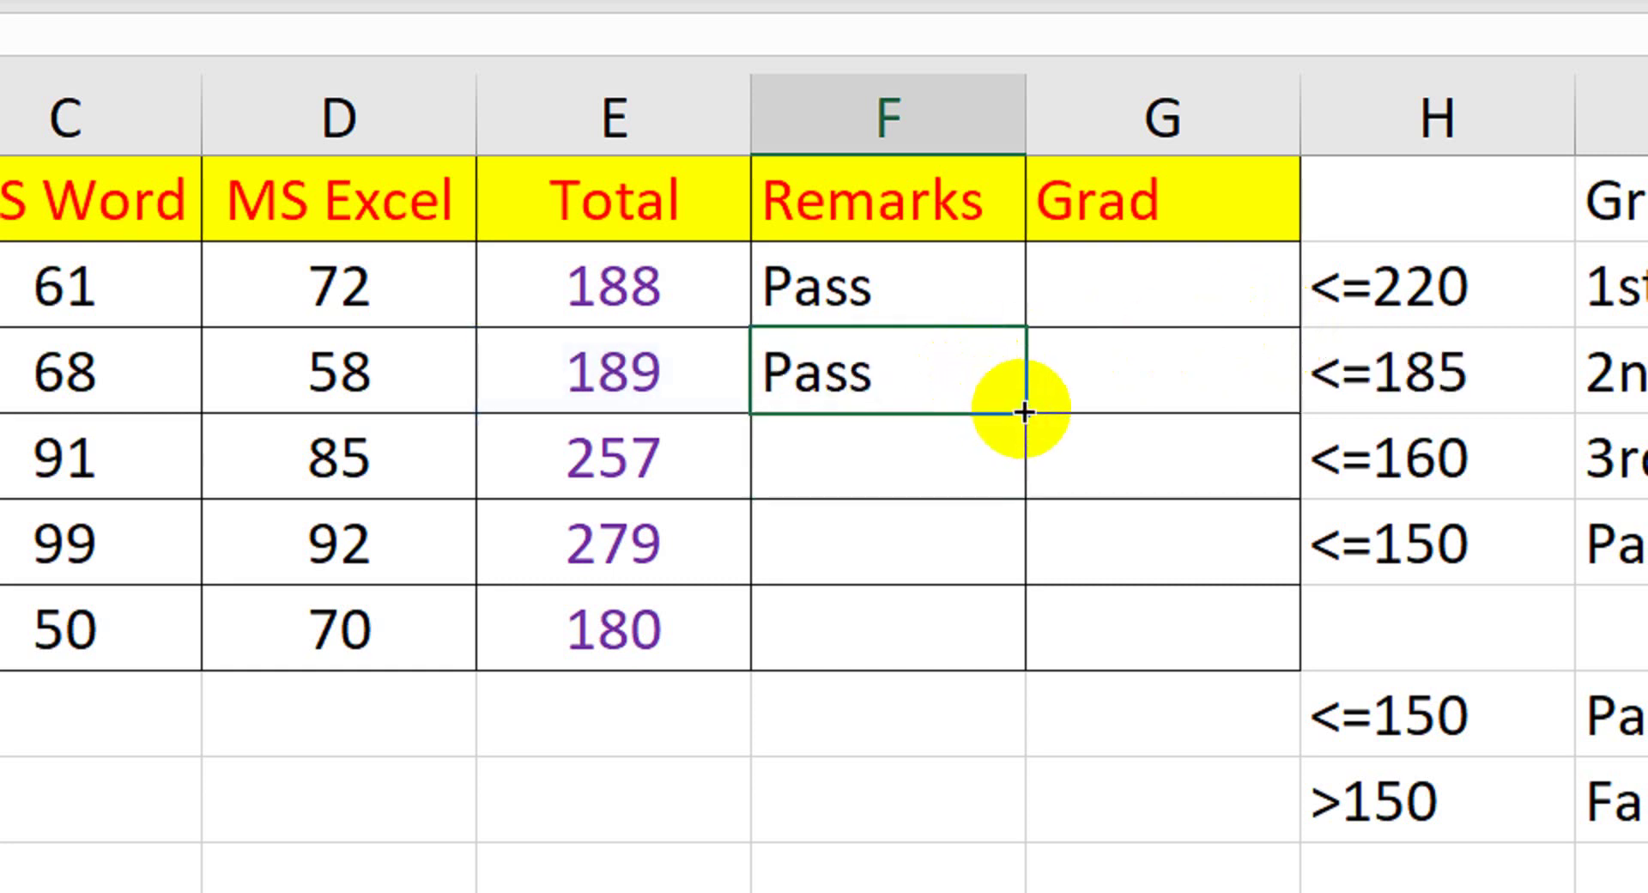
left_click_drag(1025, 412, 1007, 643)
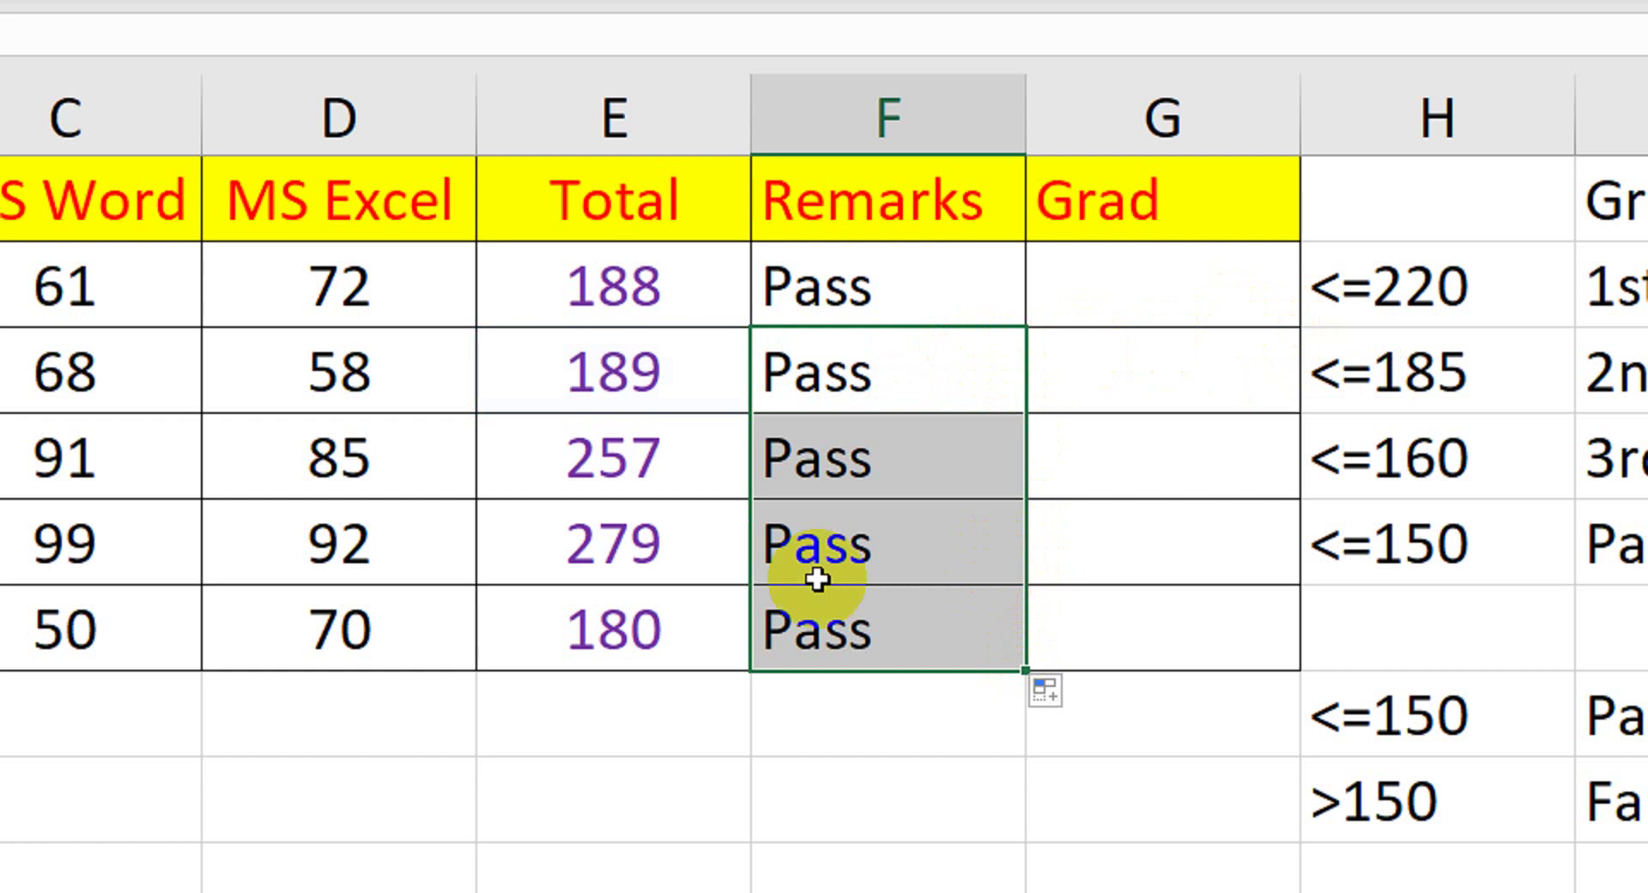
left_click(287, 671)
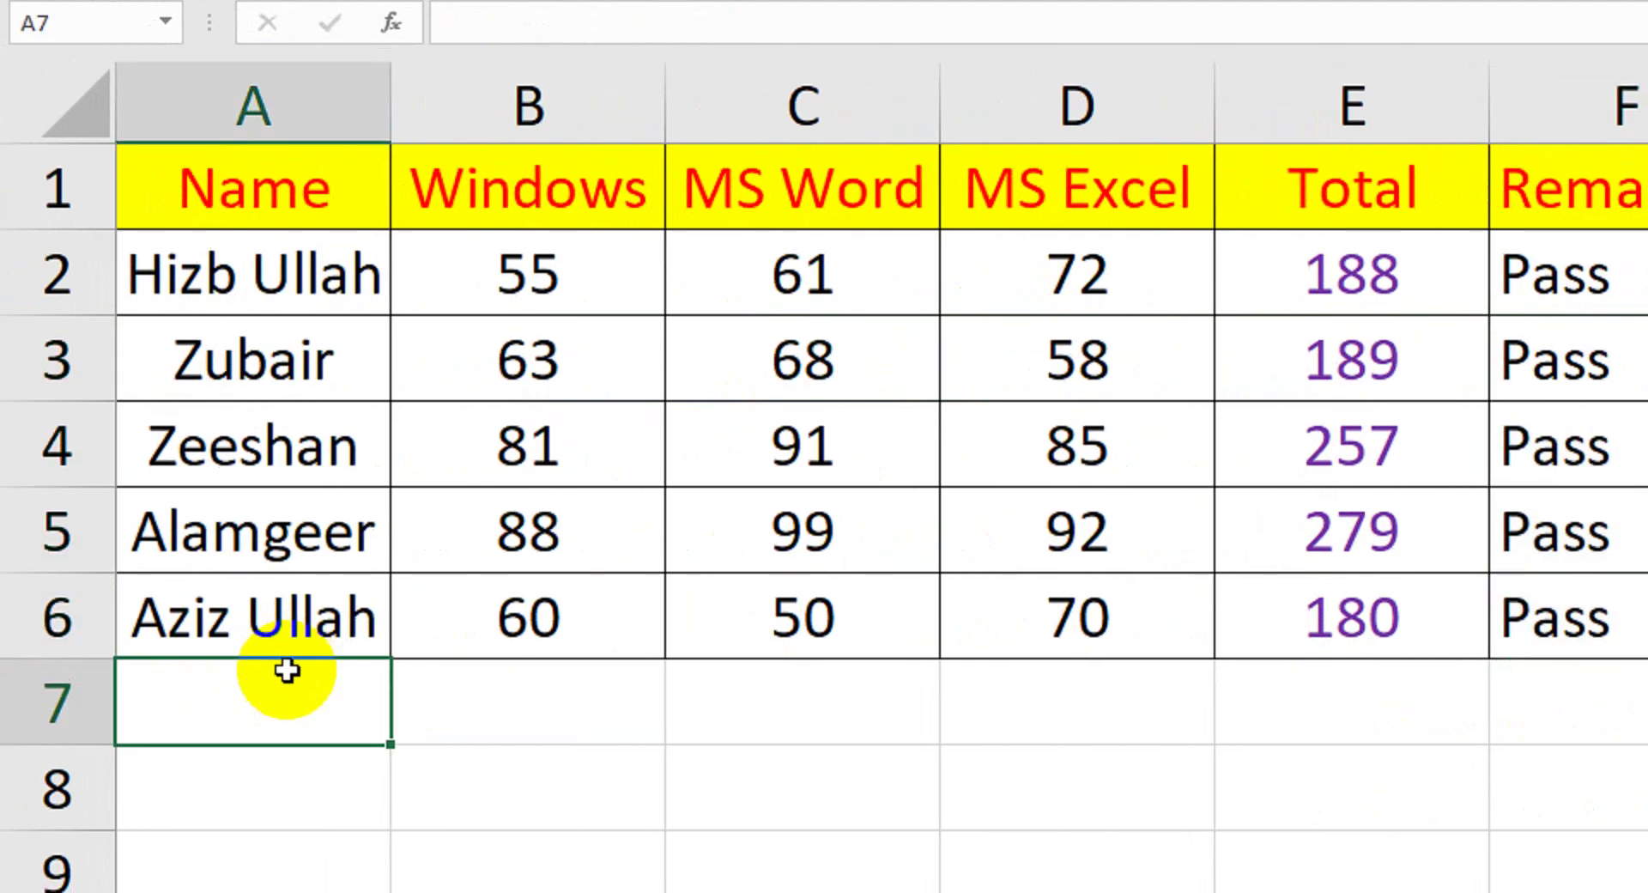
Add a new student's name in A7 with marks 35, 47 and 51.
type("Mateen")
key("Tab")
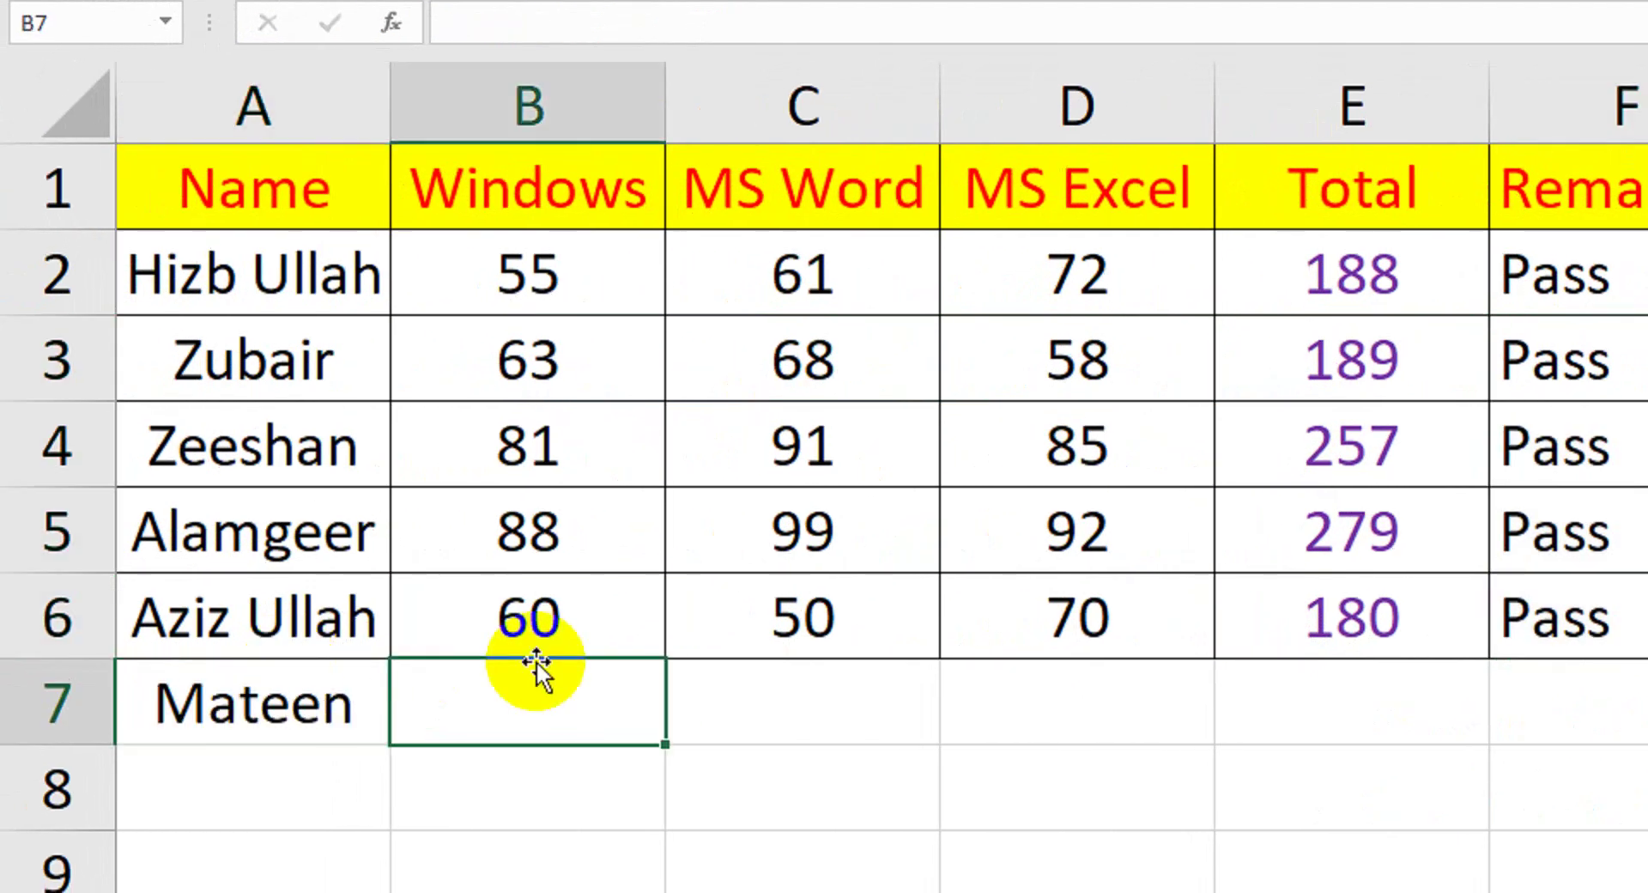
type("35")
key("Tab")
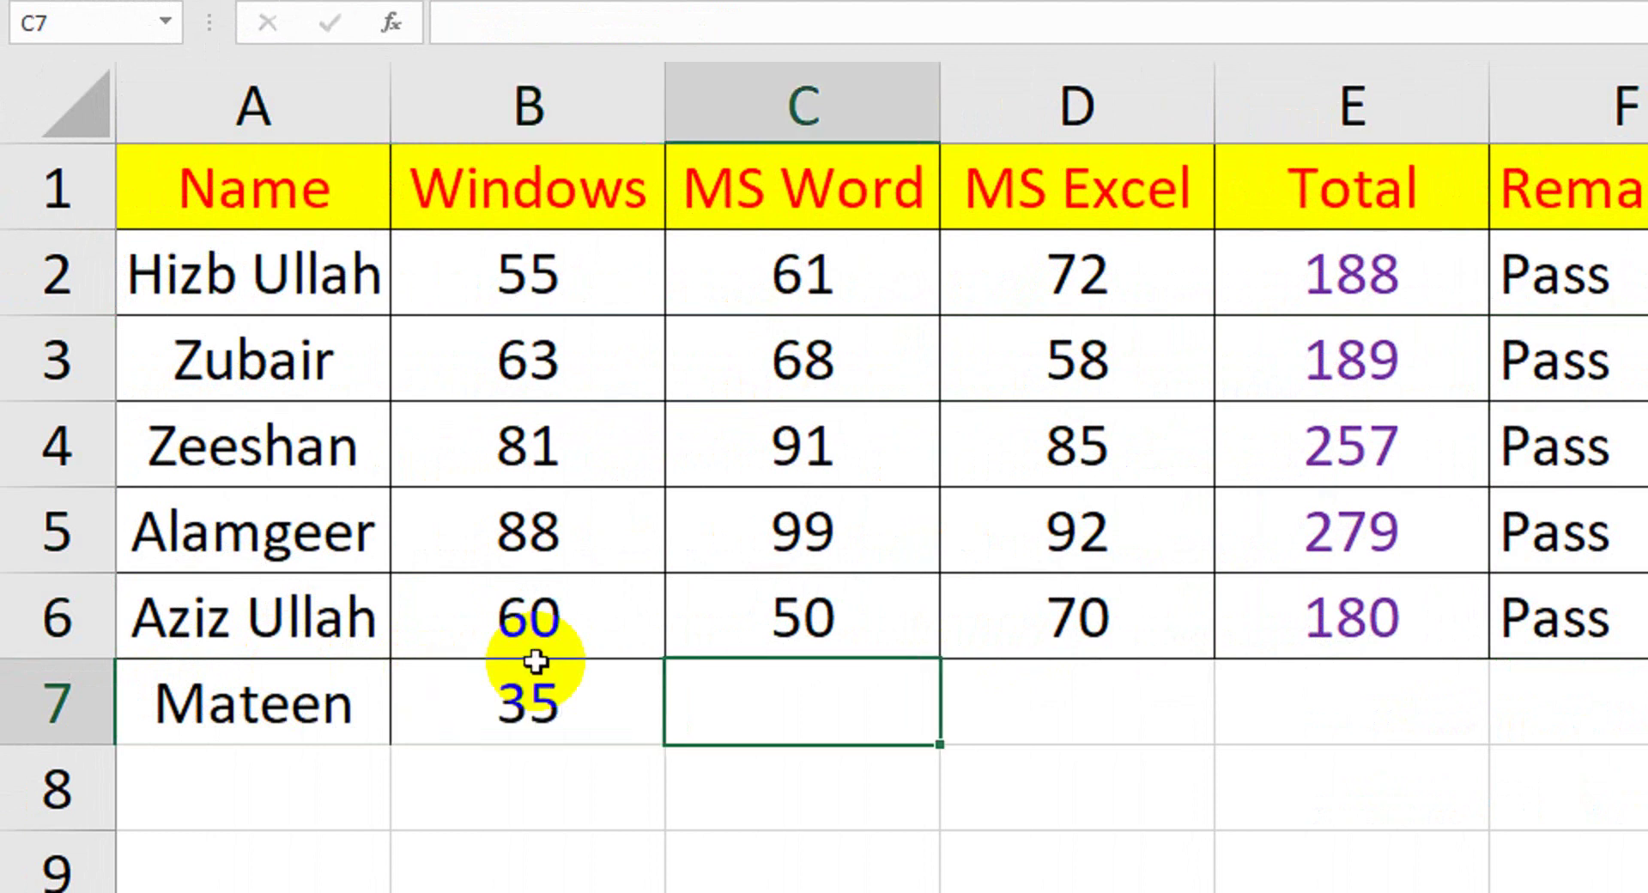
type("47")
key("Tab")
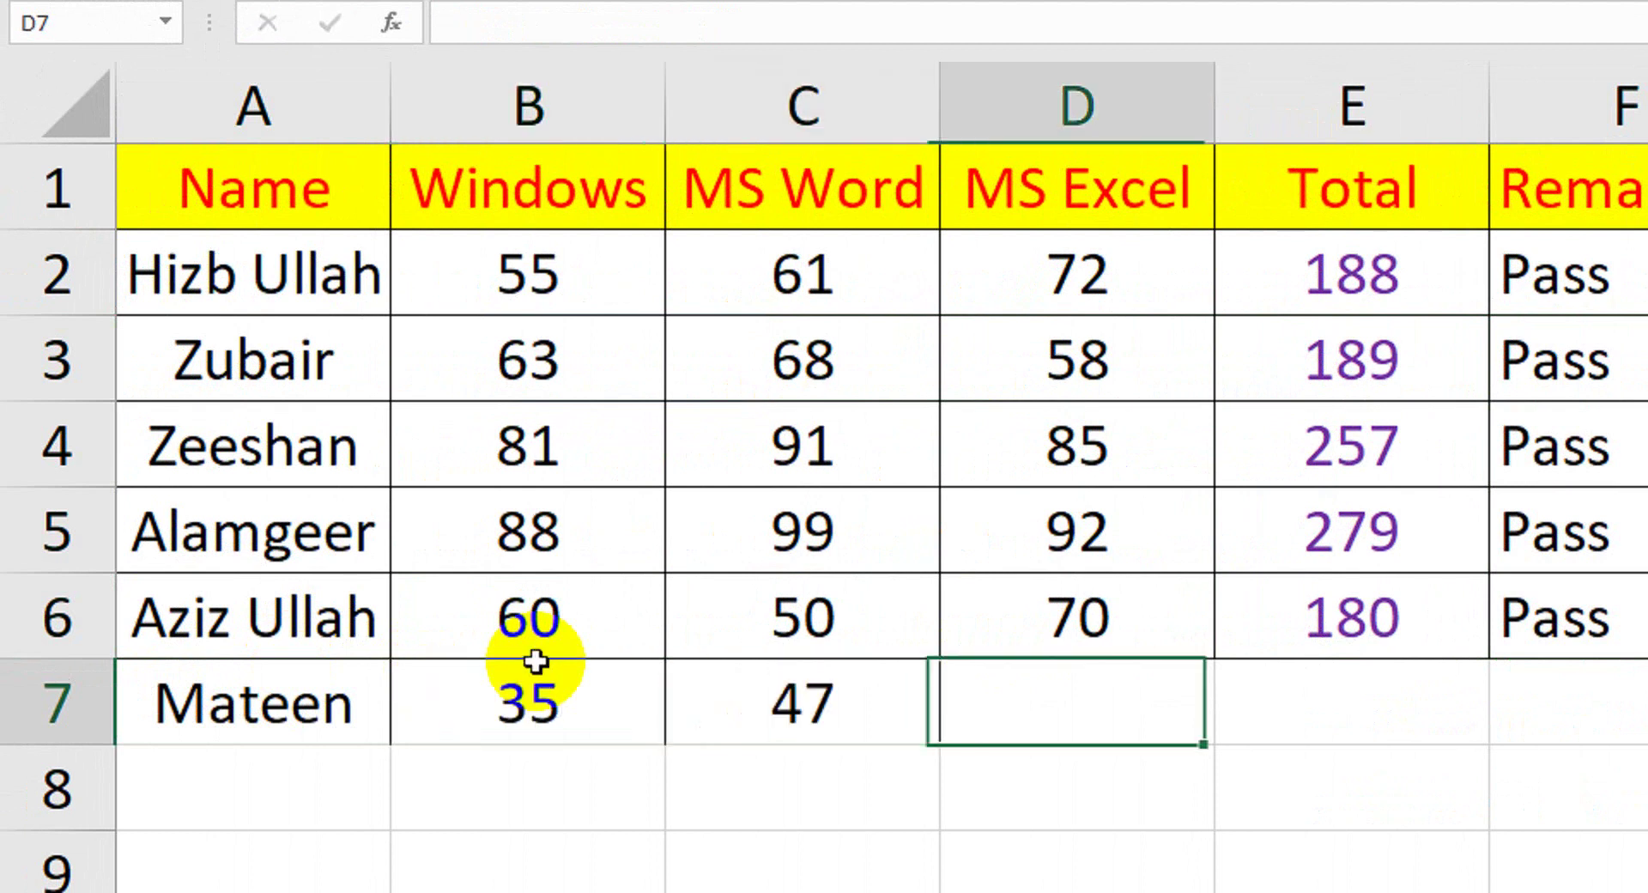
type("51")
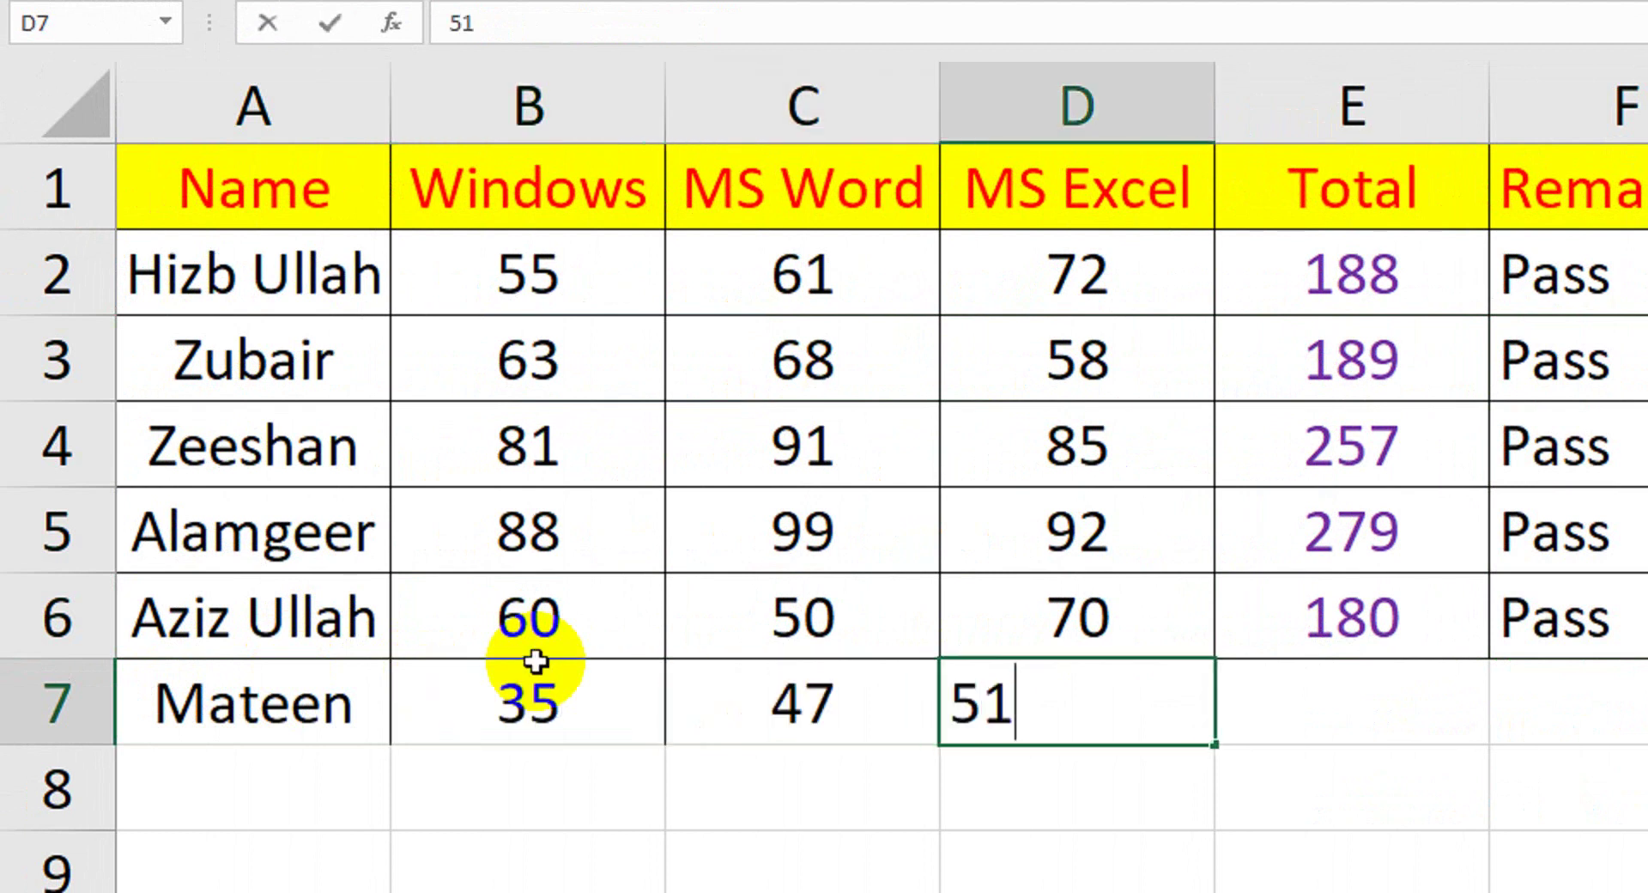
key("Tab")
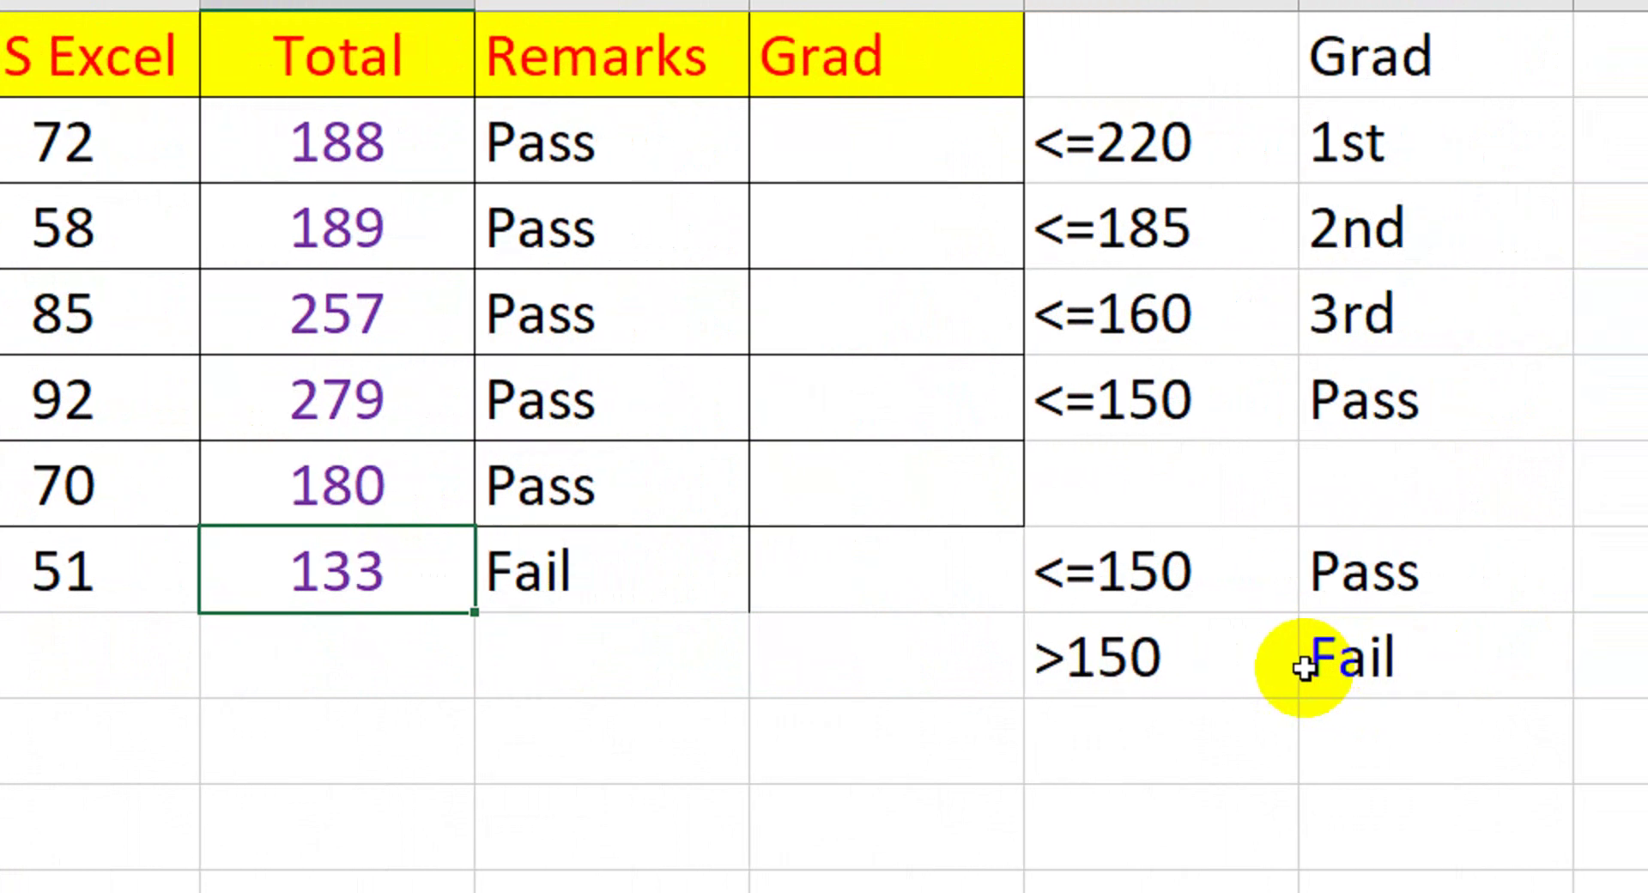
left_click_drag(909, 559, 322, 196)
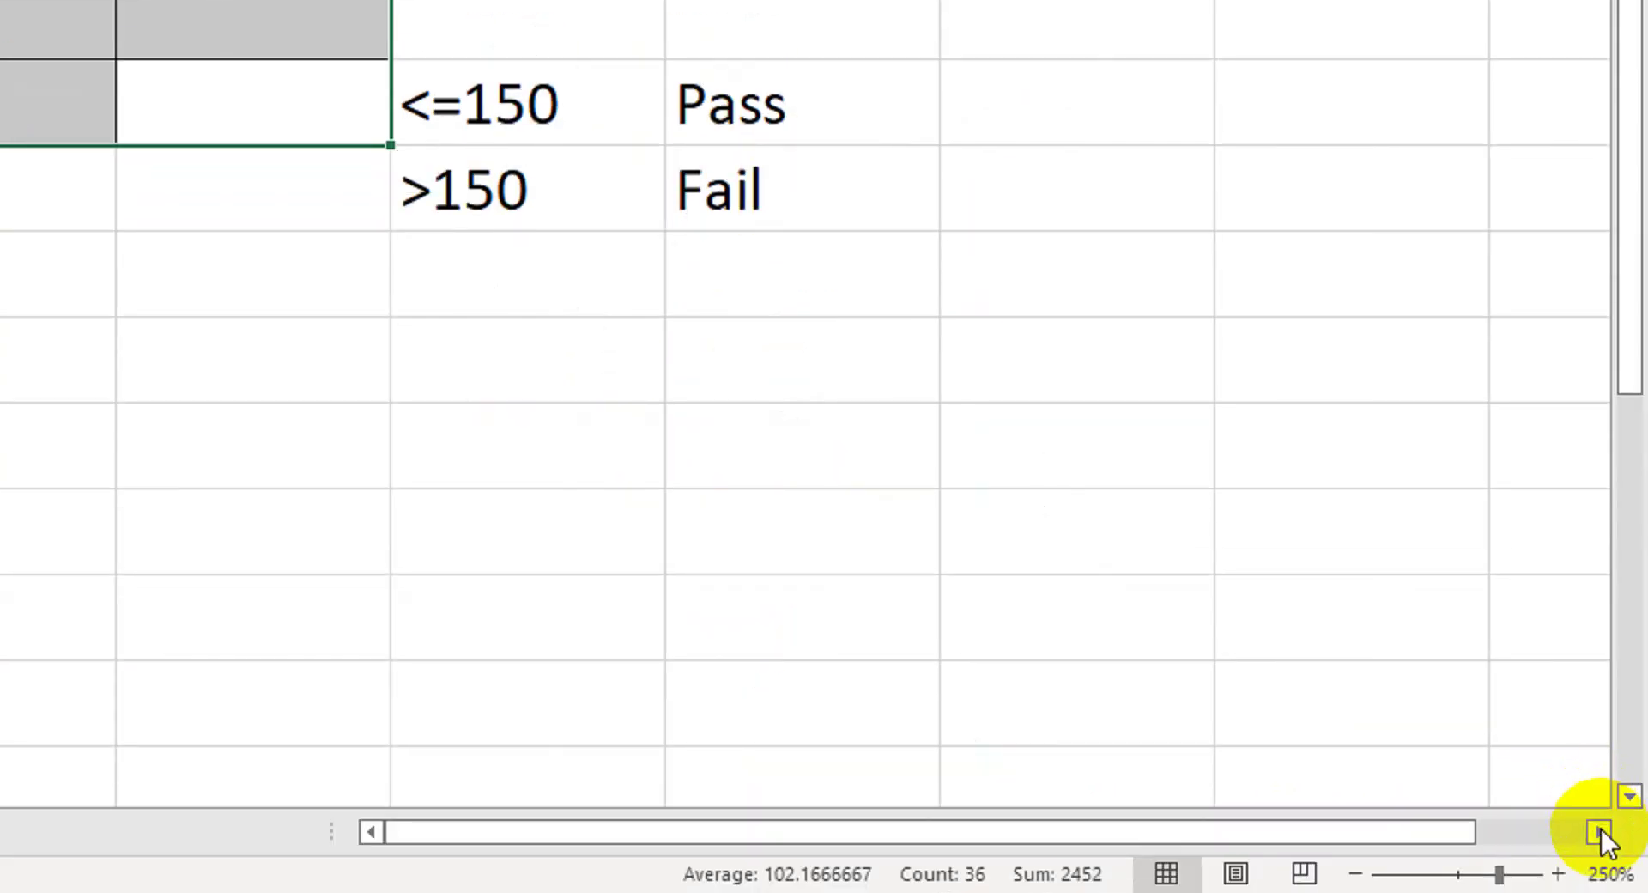
left_click(1600, 831)
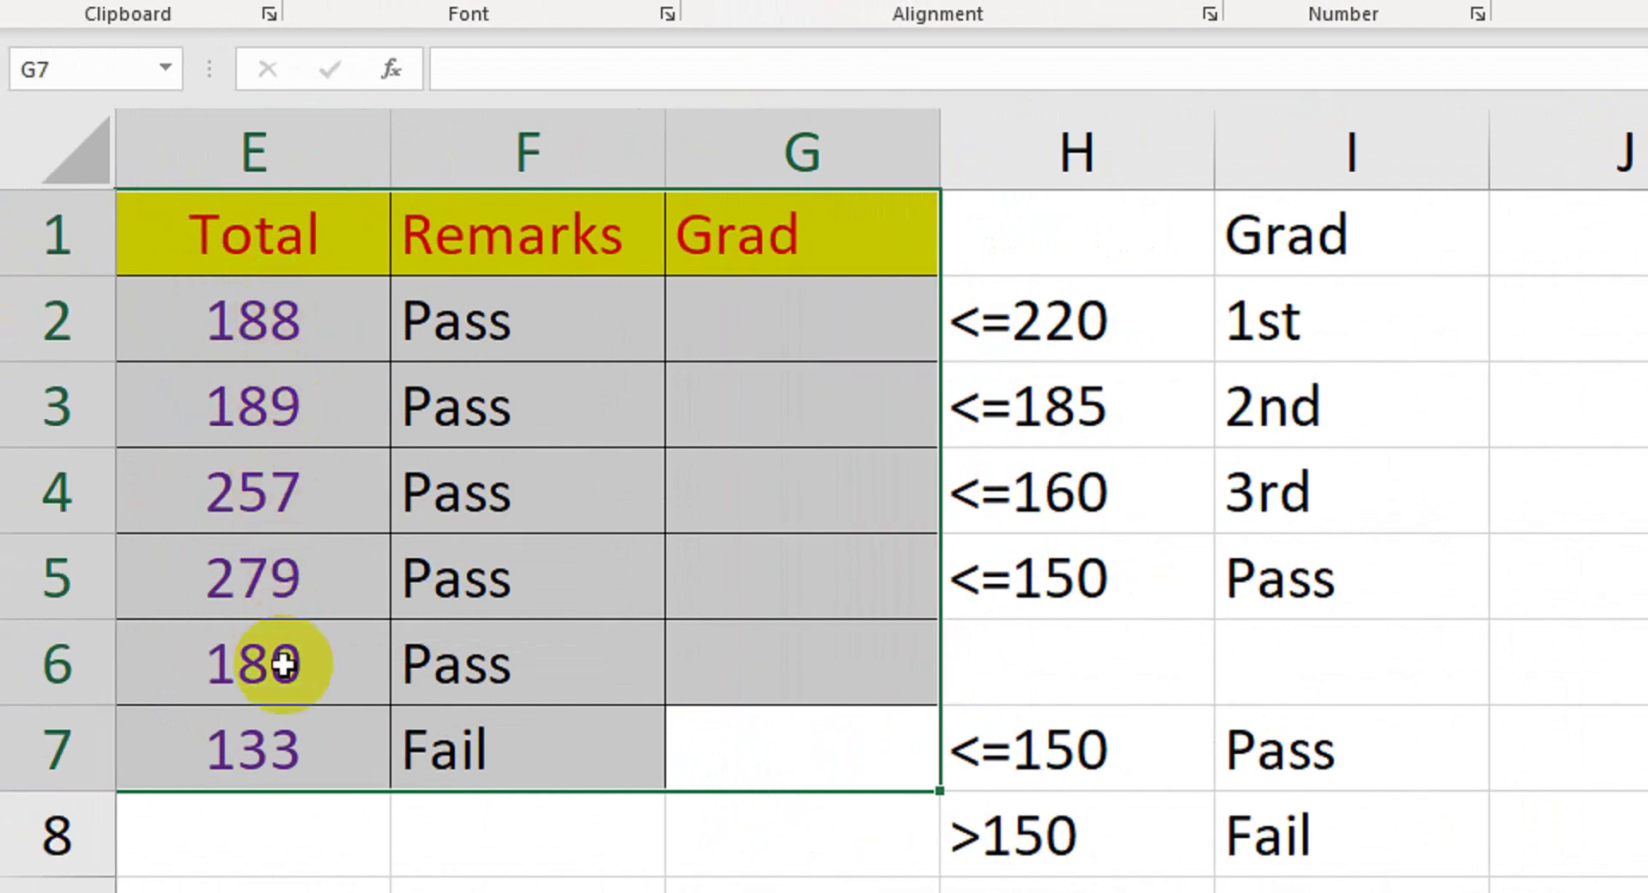
left_click(801, 323)
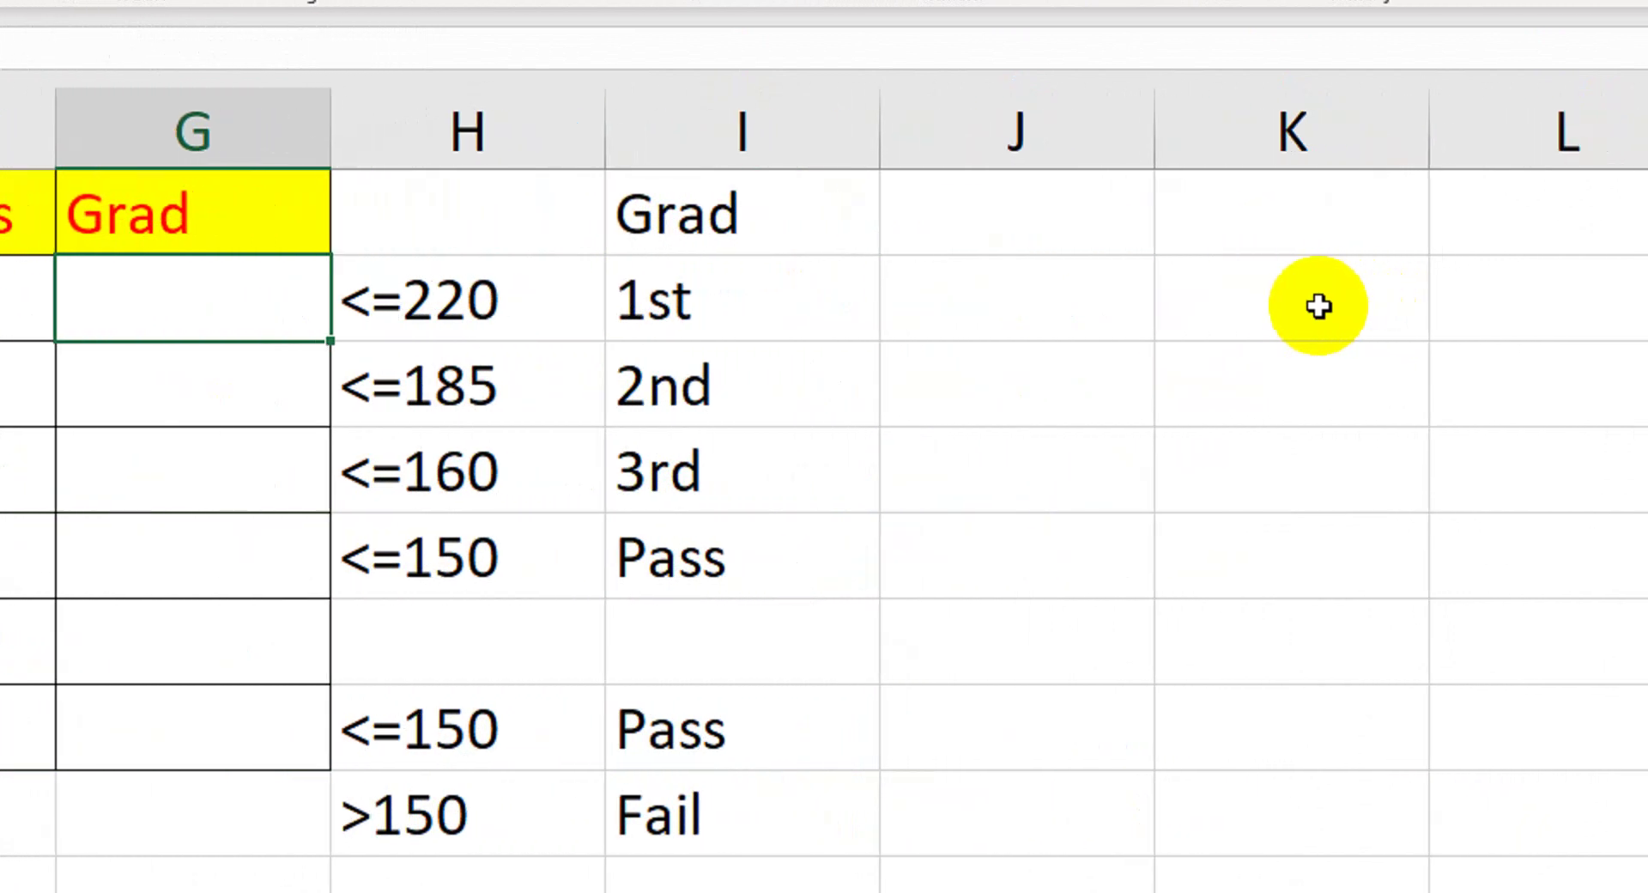
Type G2's nested IF grading 1st at 220, 2nd at 185, 3rd at 165, starting a fourth test.
type("=if")
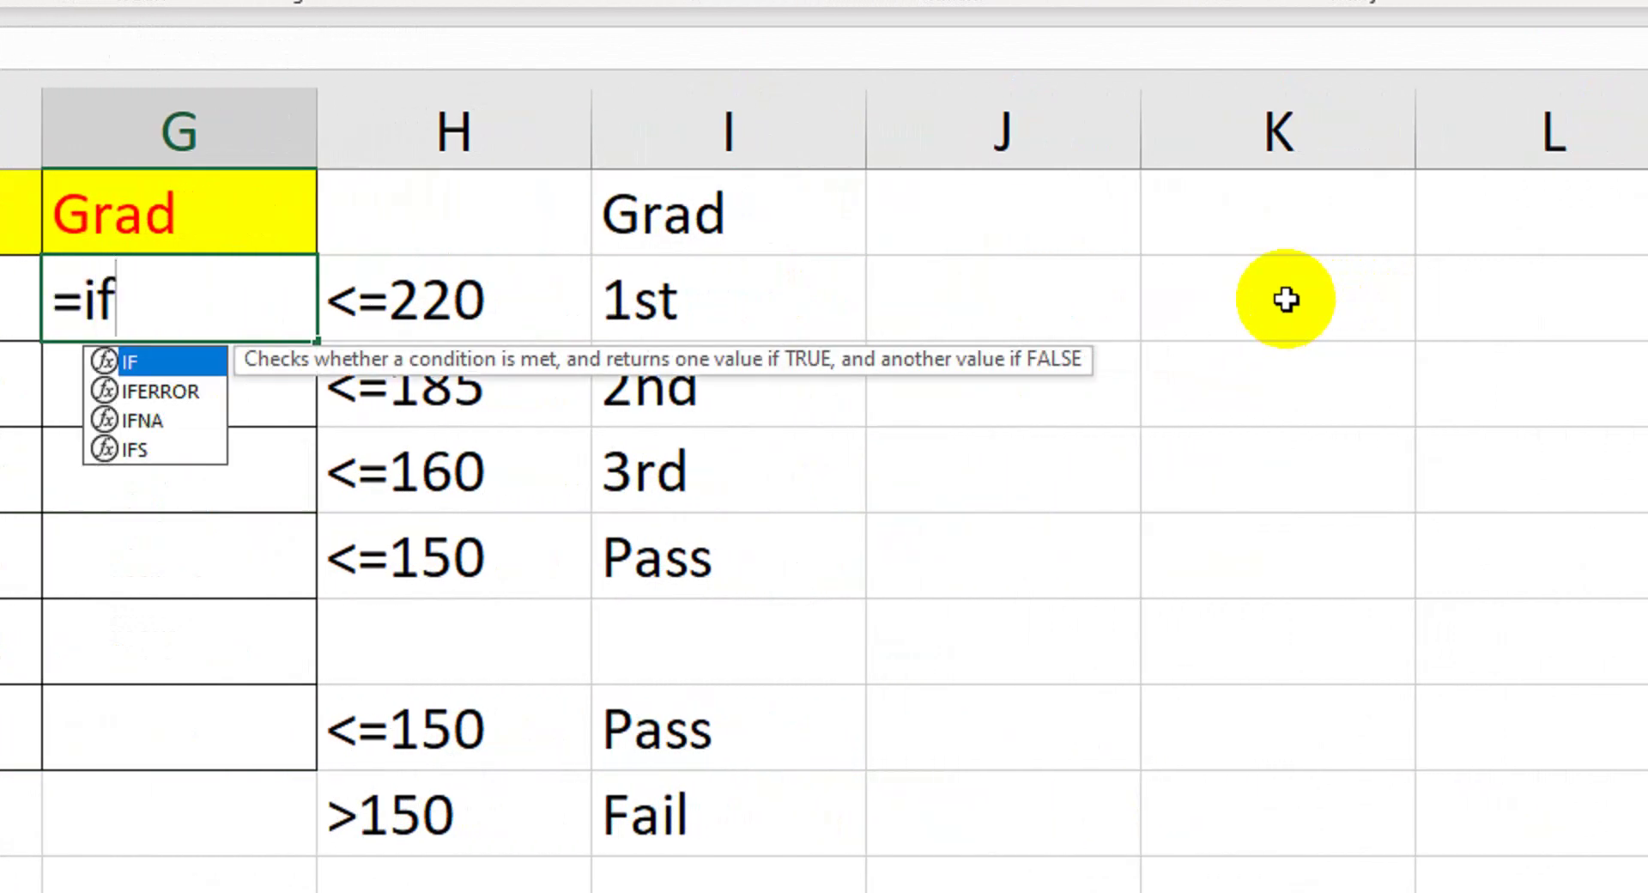
type("(")
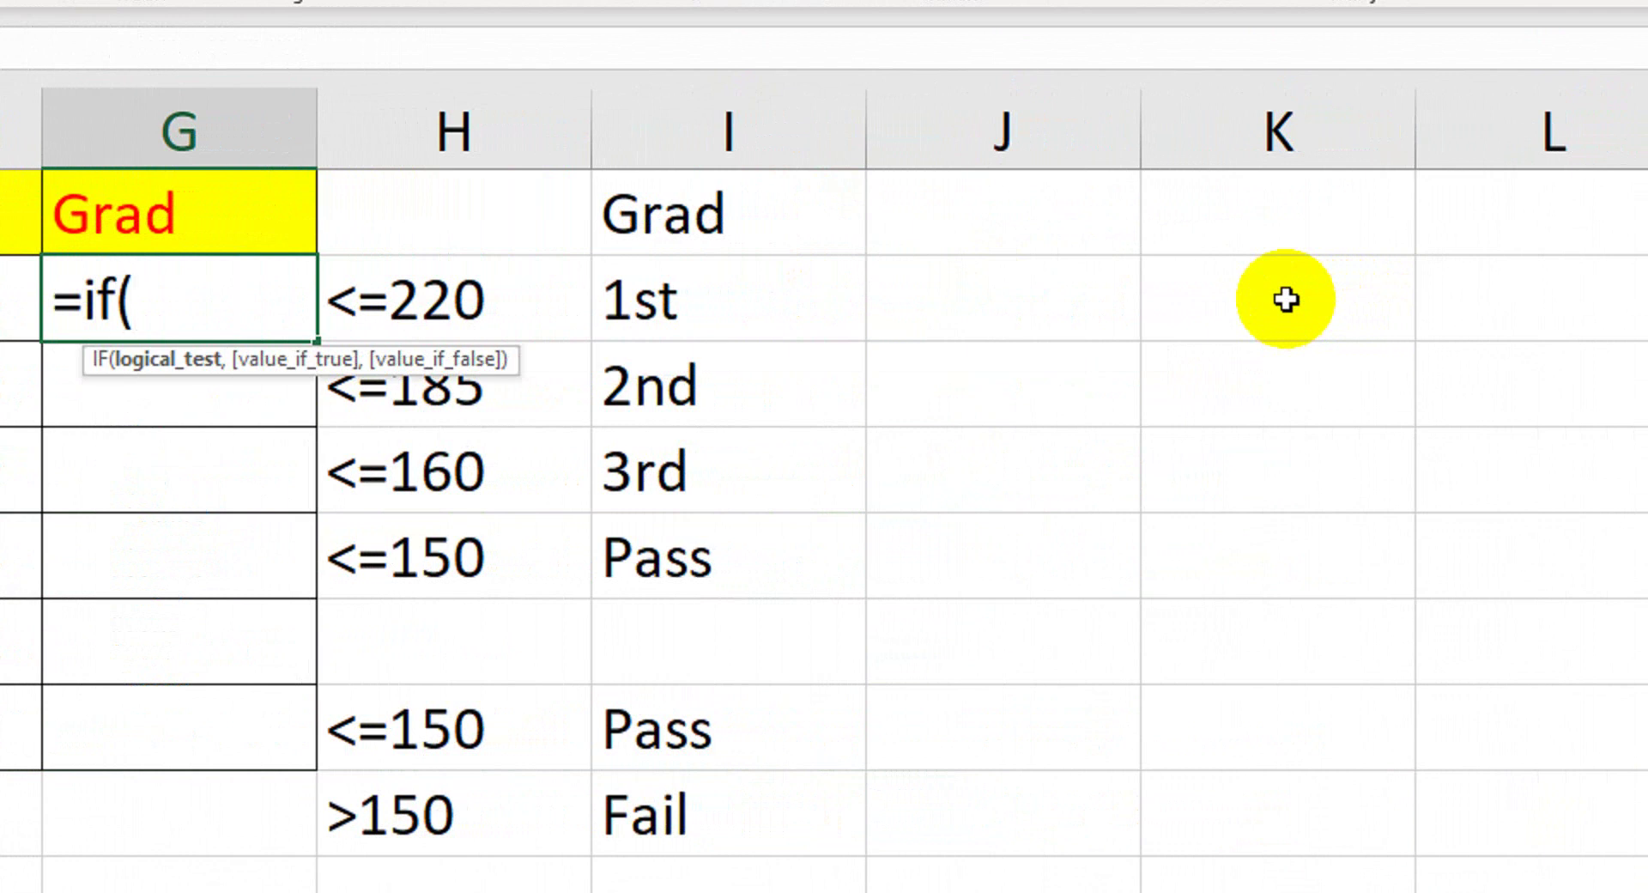
type("e2")
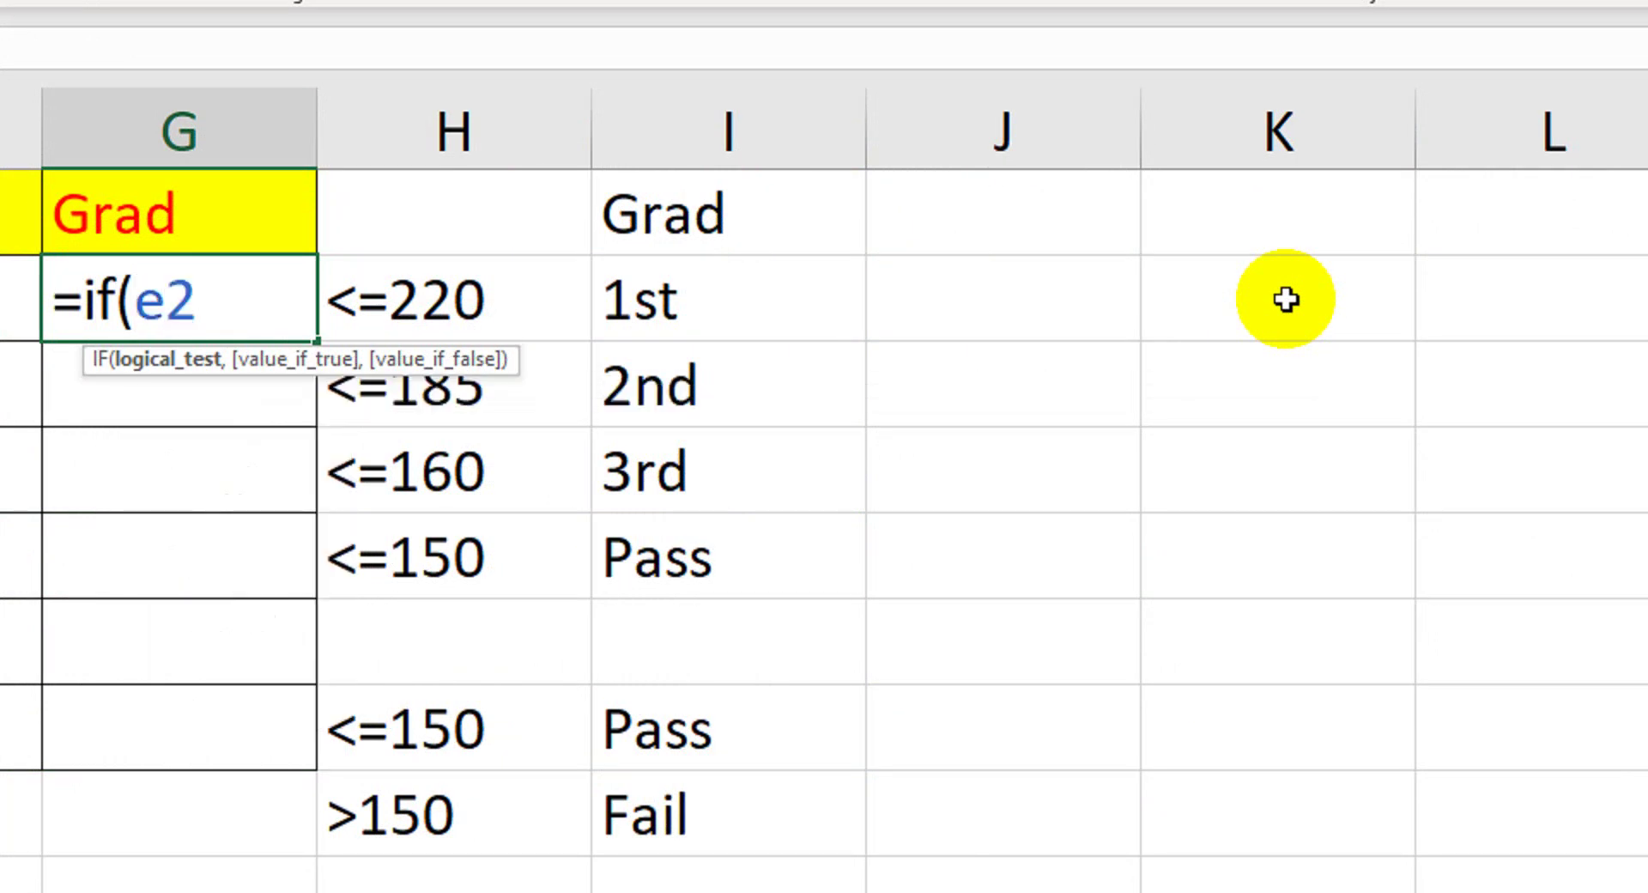
type(">=")
type("22")
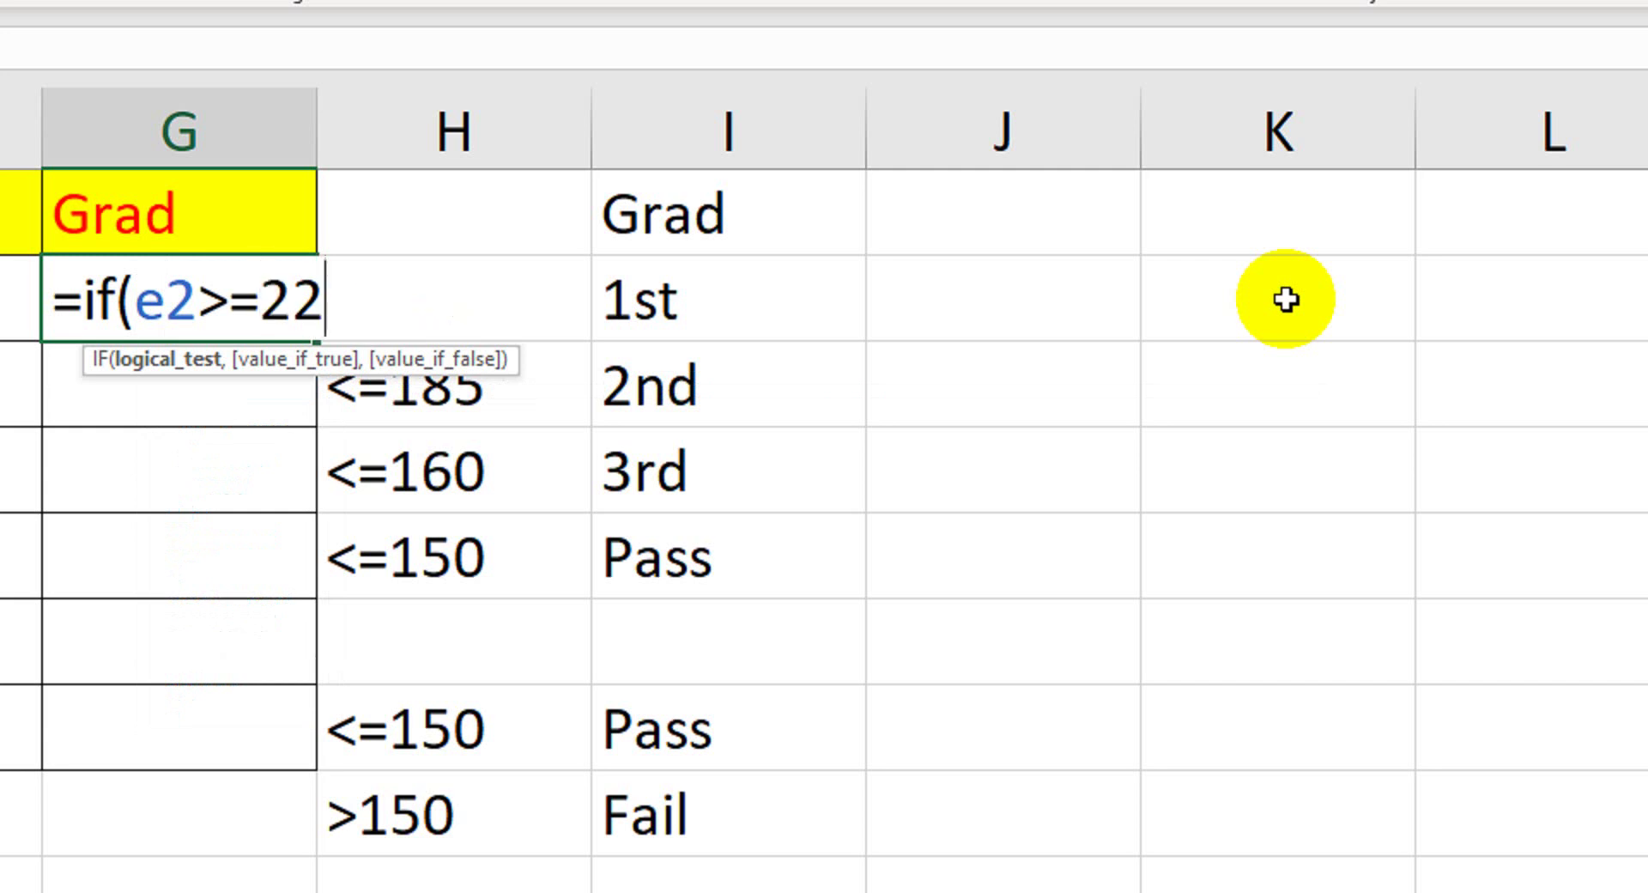
type("0,")
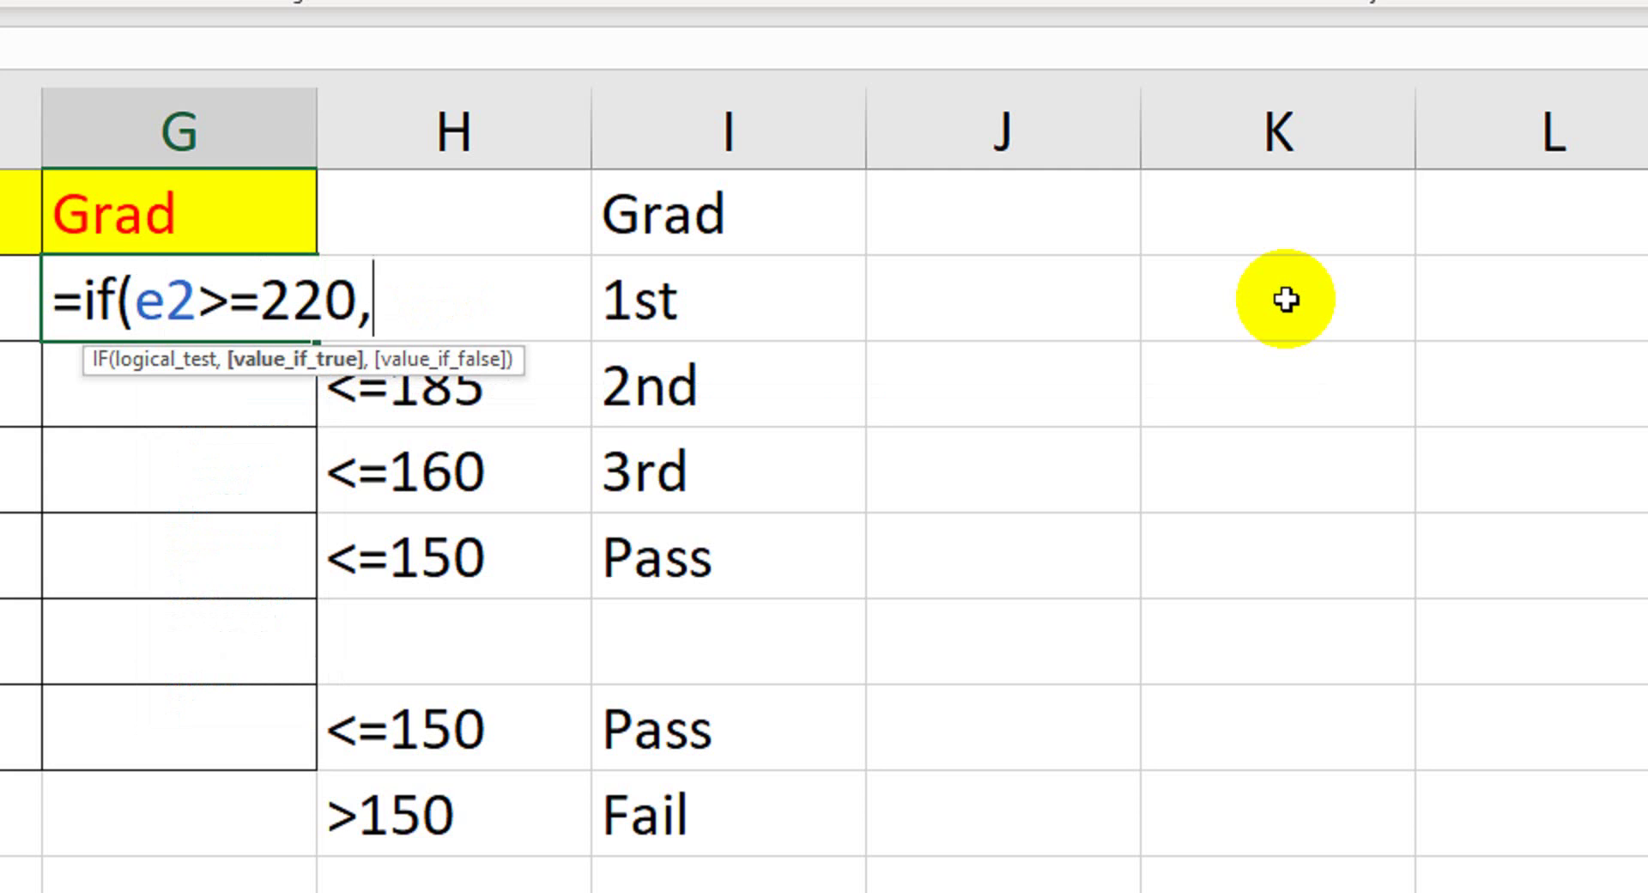
type("\"1st\"")
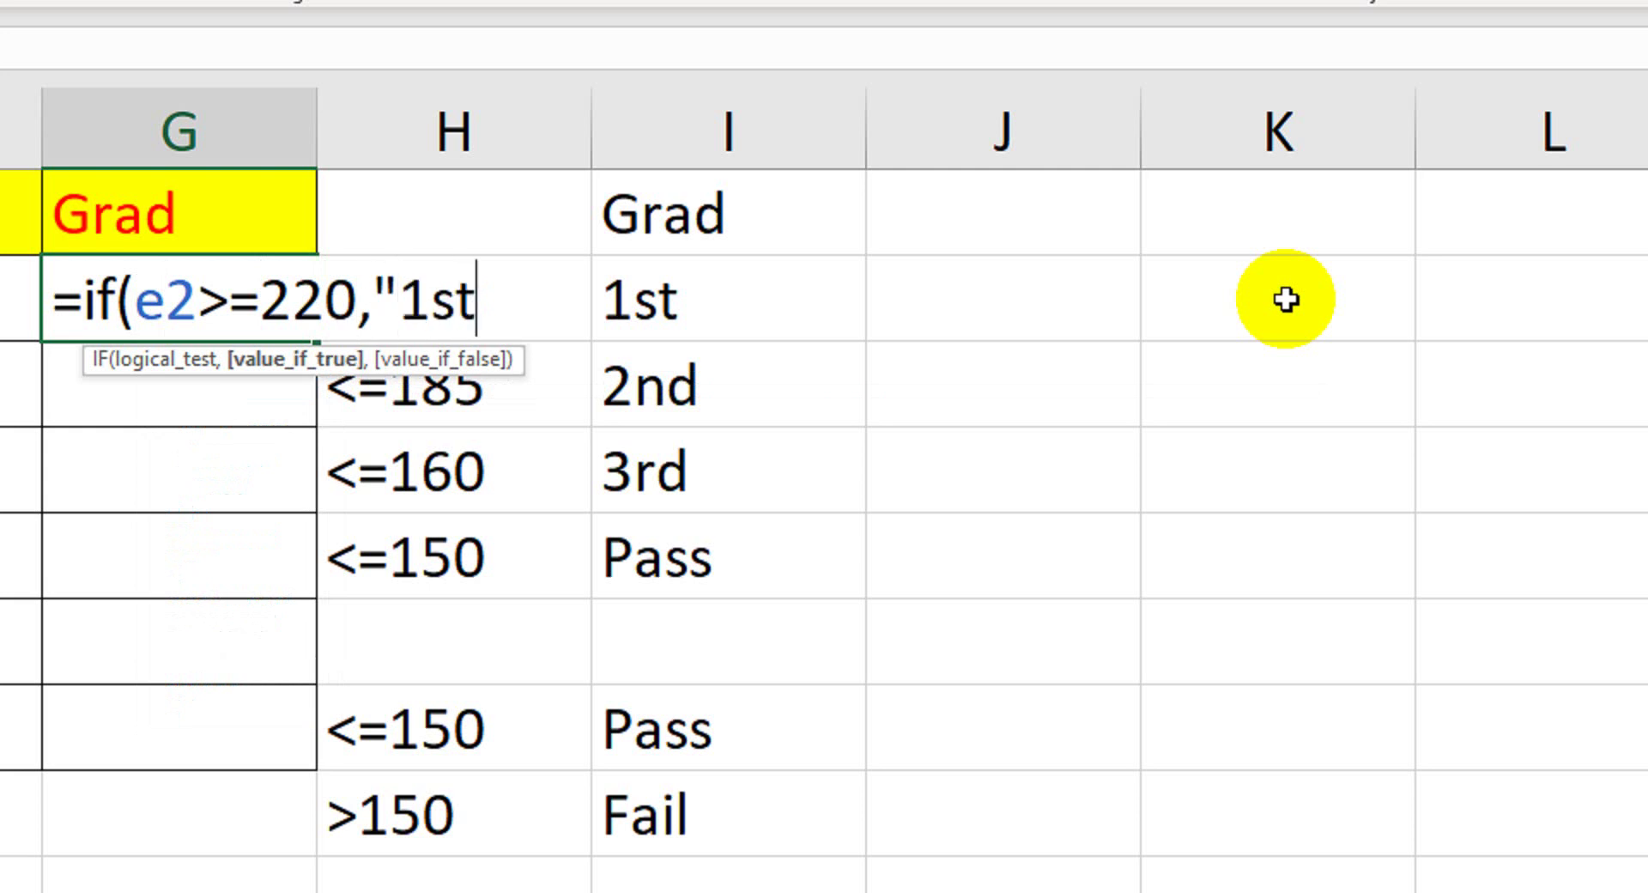
type(",")
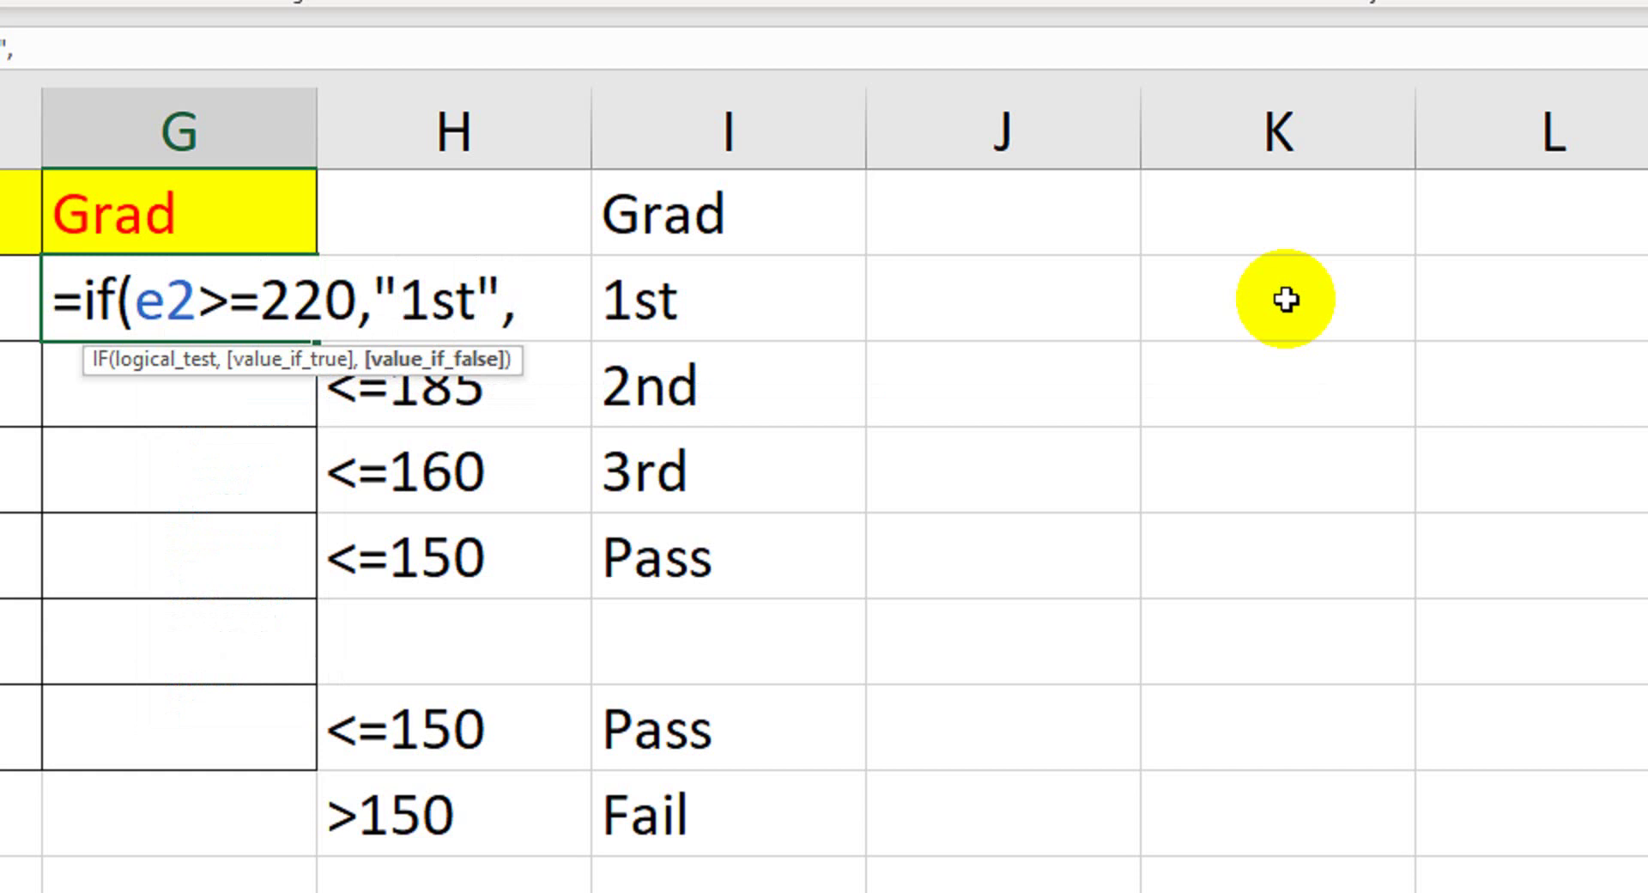
type("if")
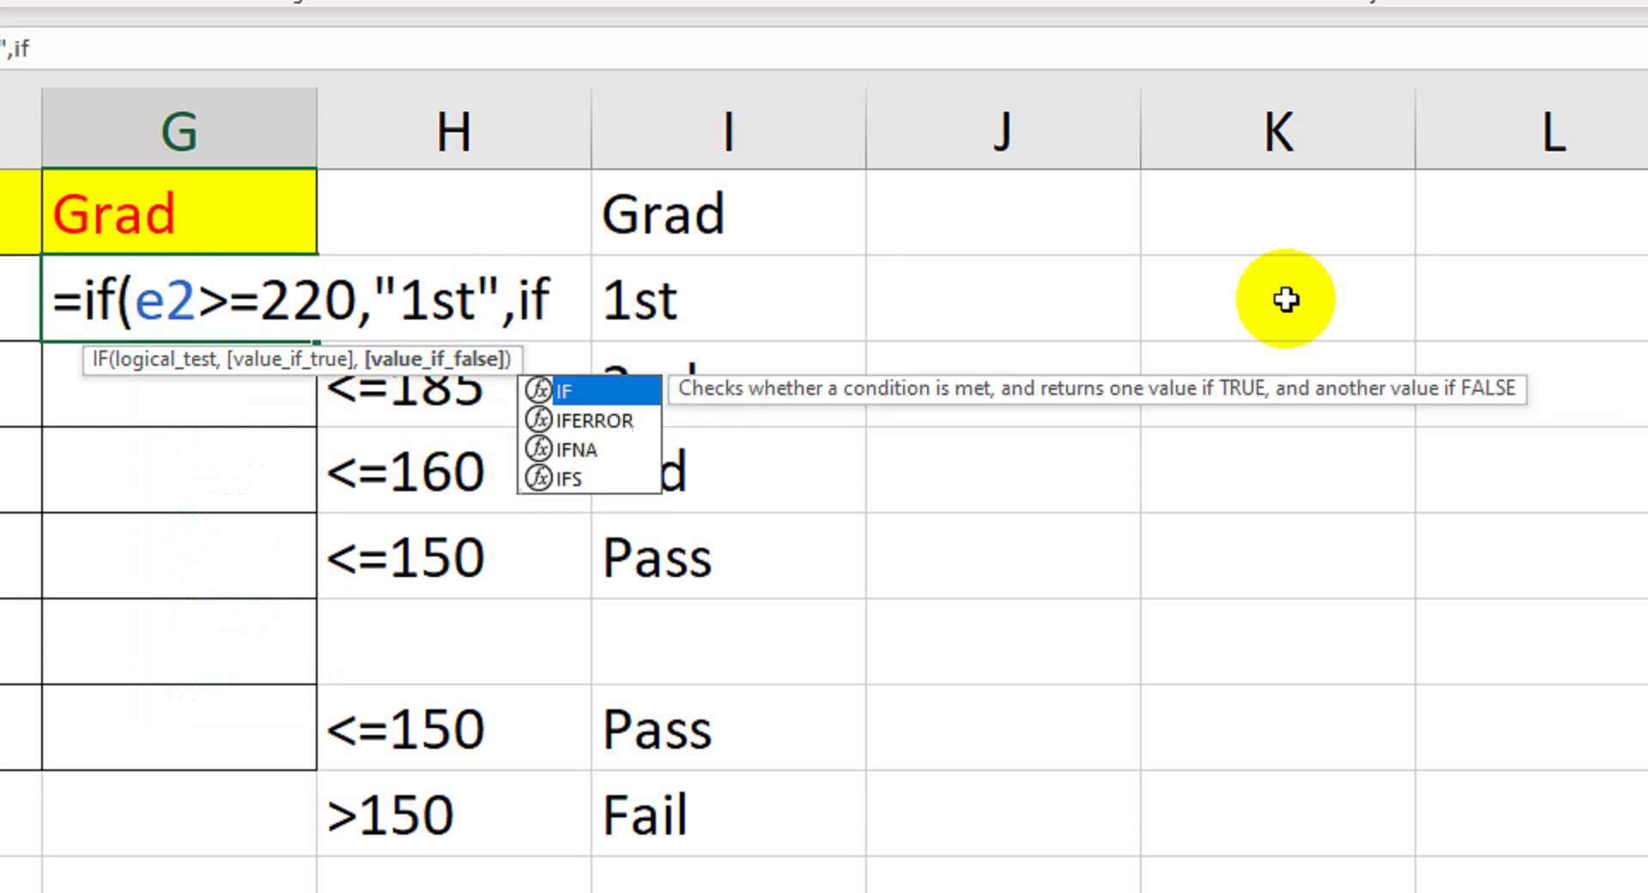
type("(")
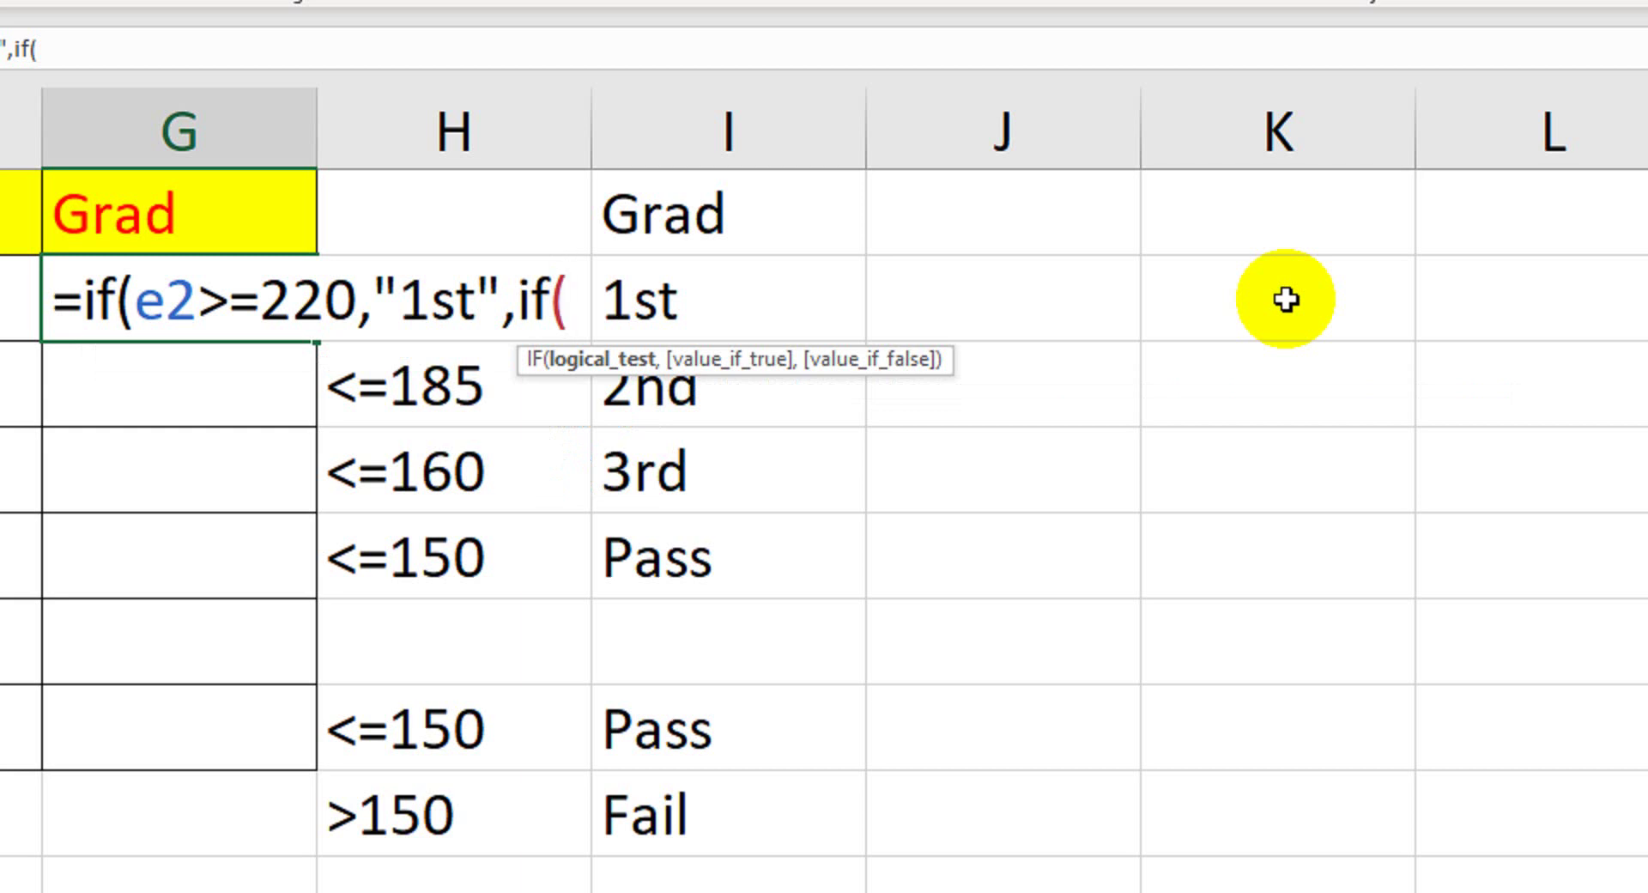
type("e2")
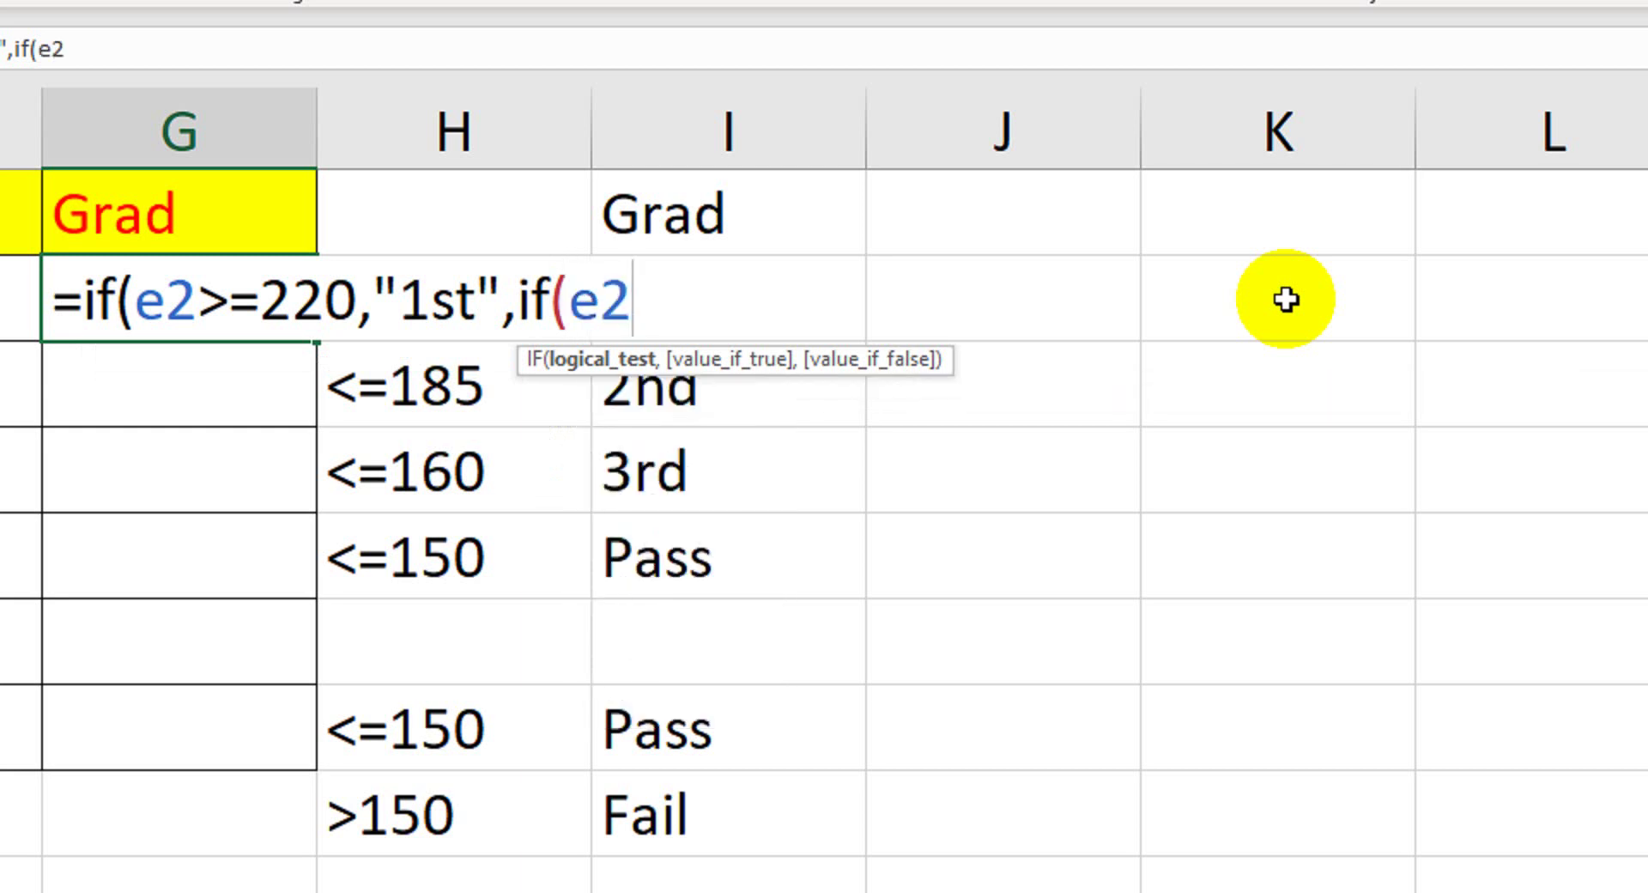
type(">=")
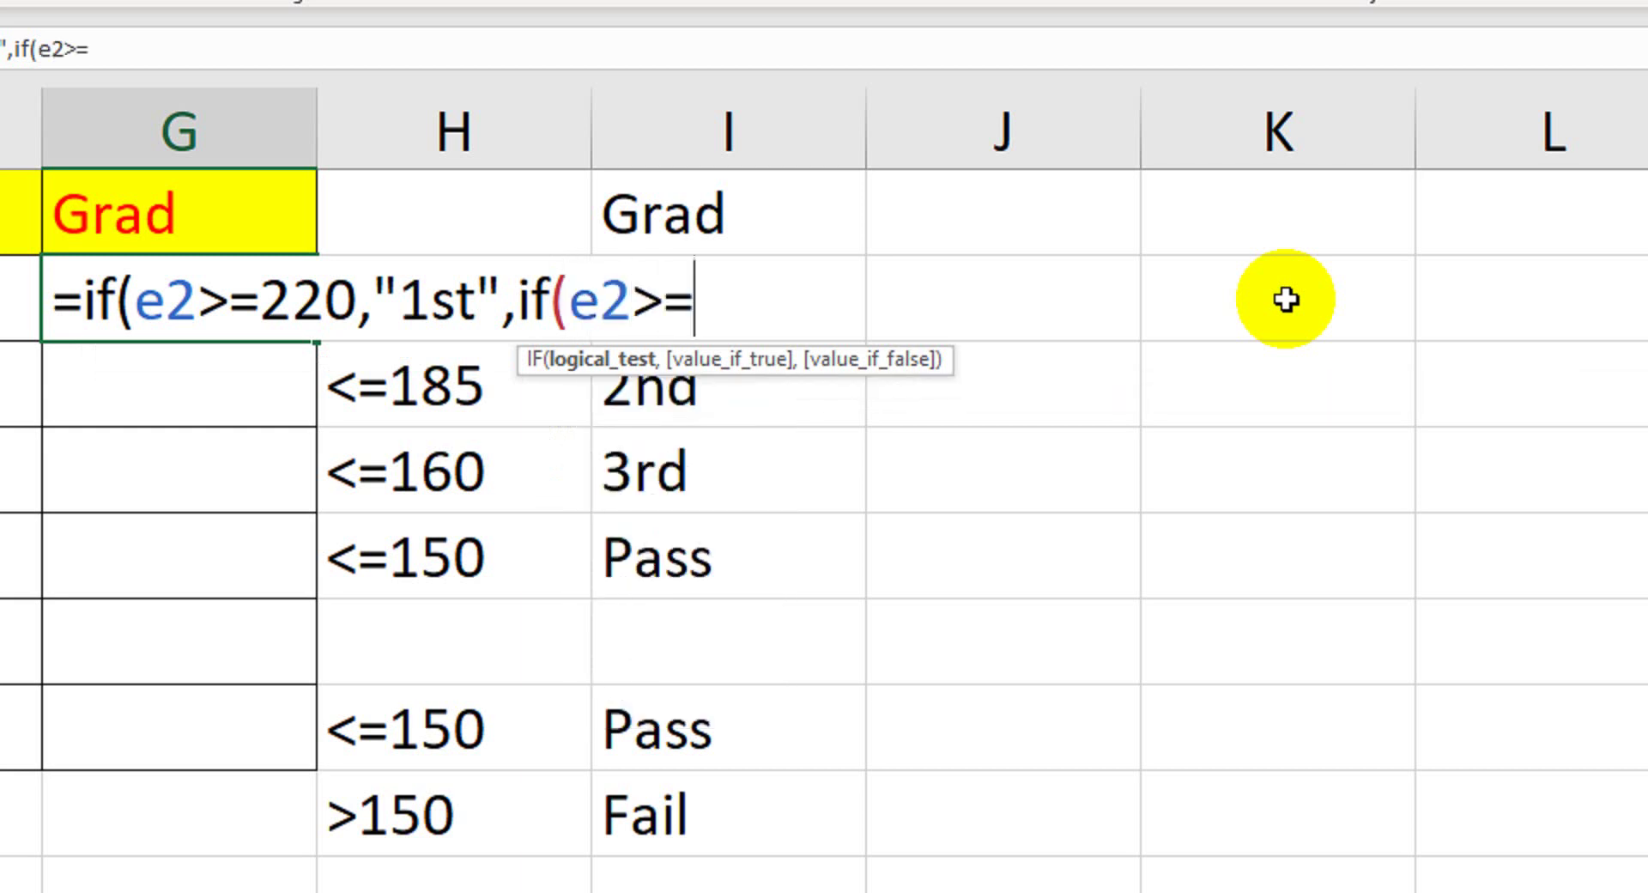
type("1")
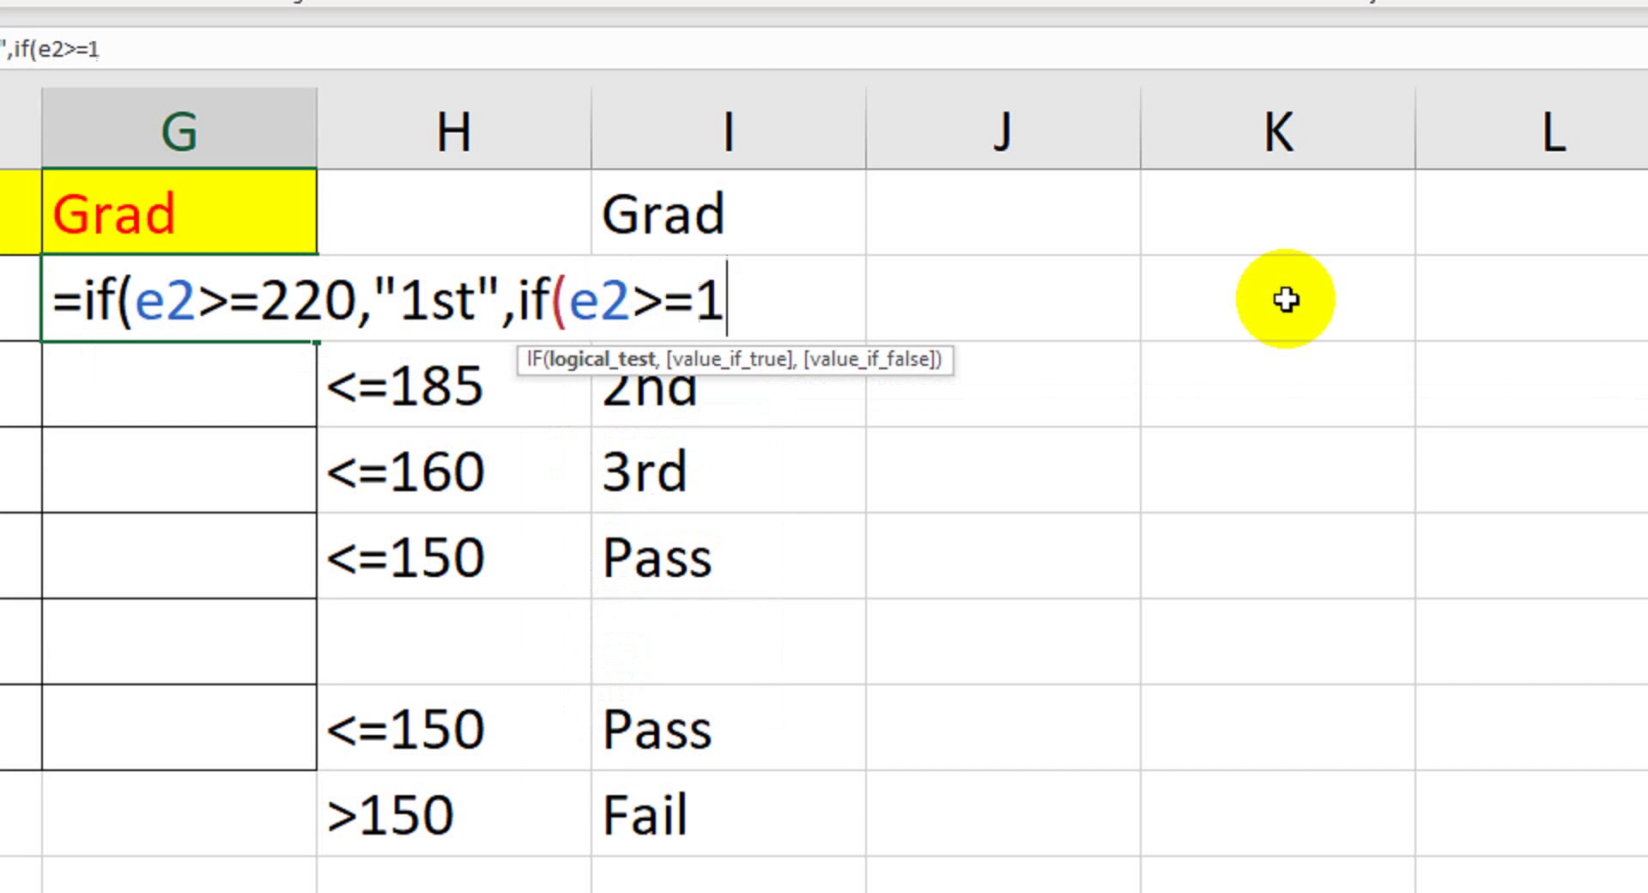
type("85")
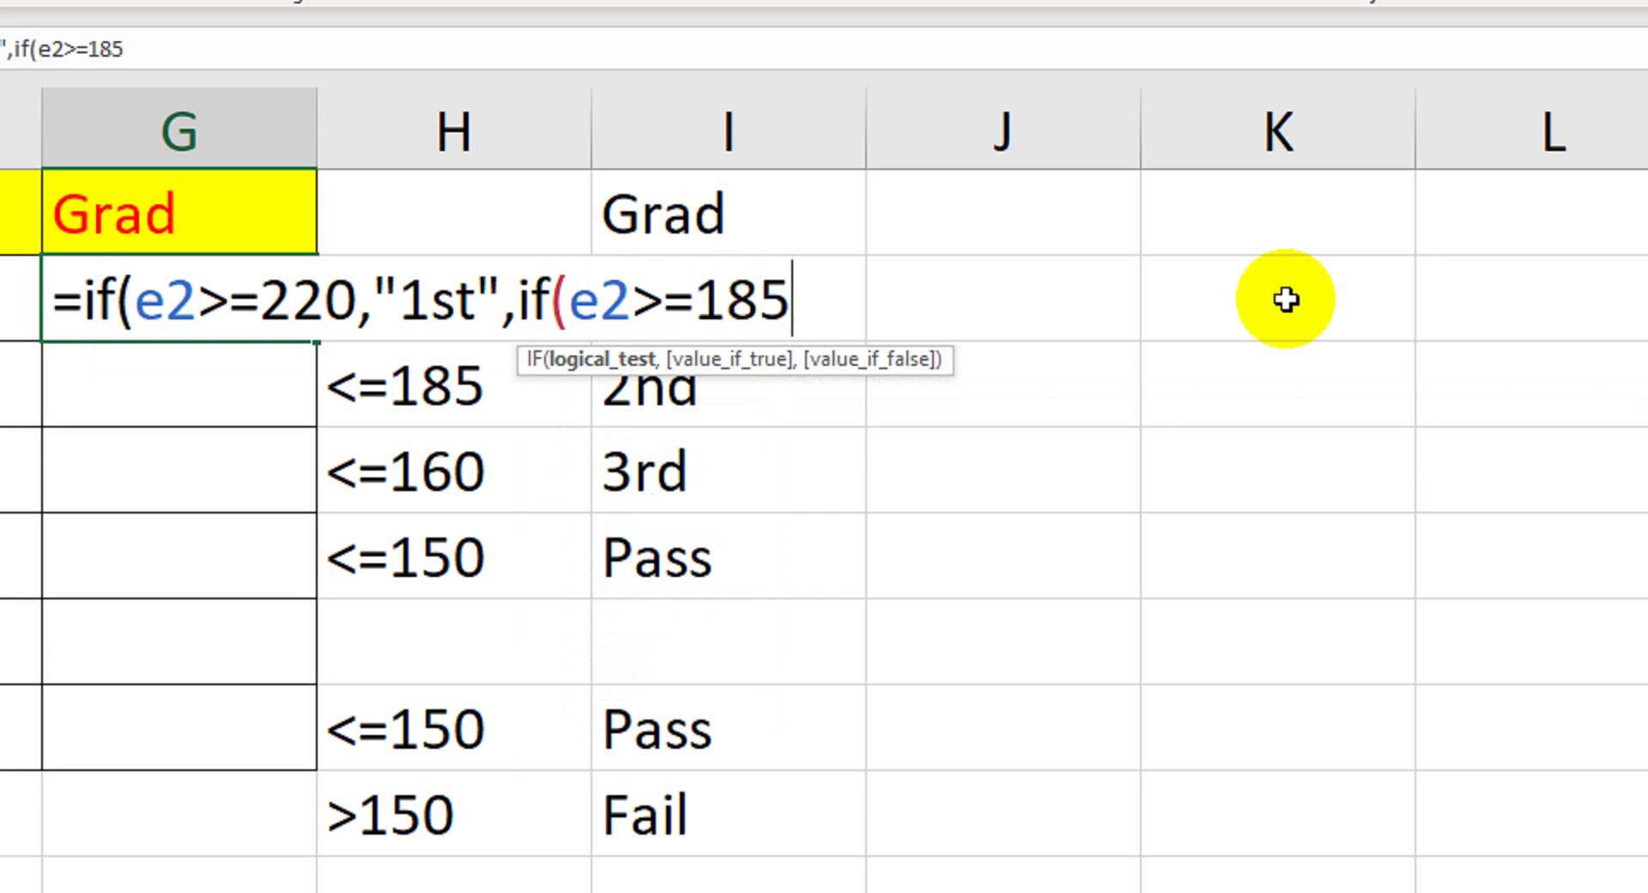
type(",")
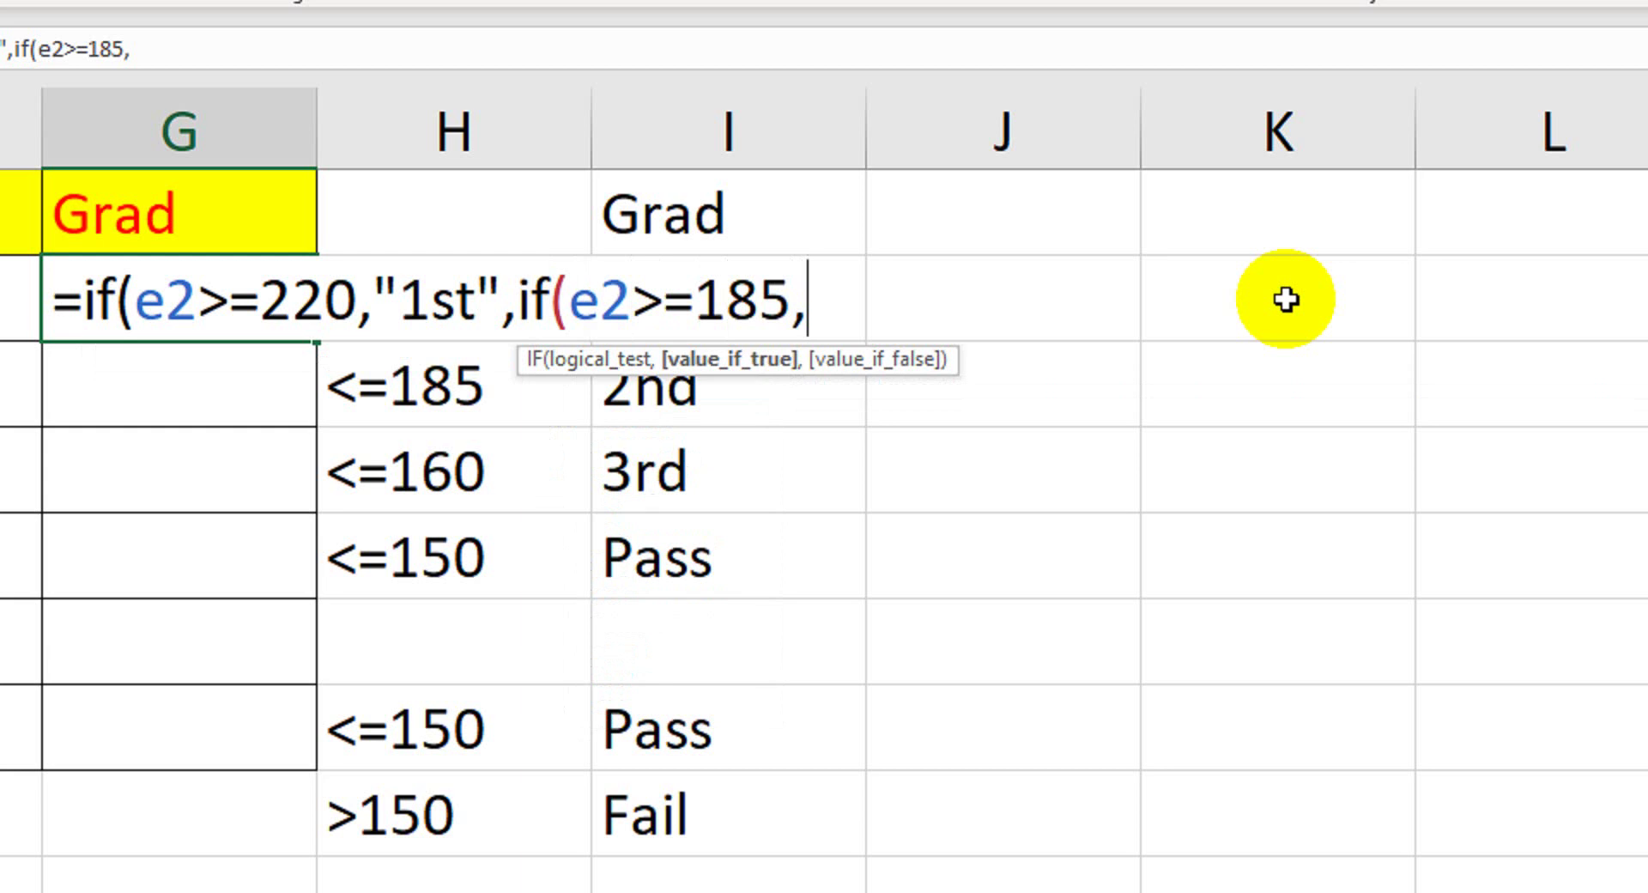
type("\"2nd")
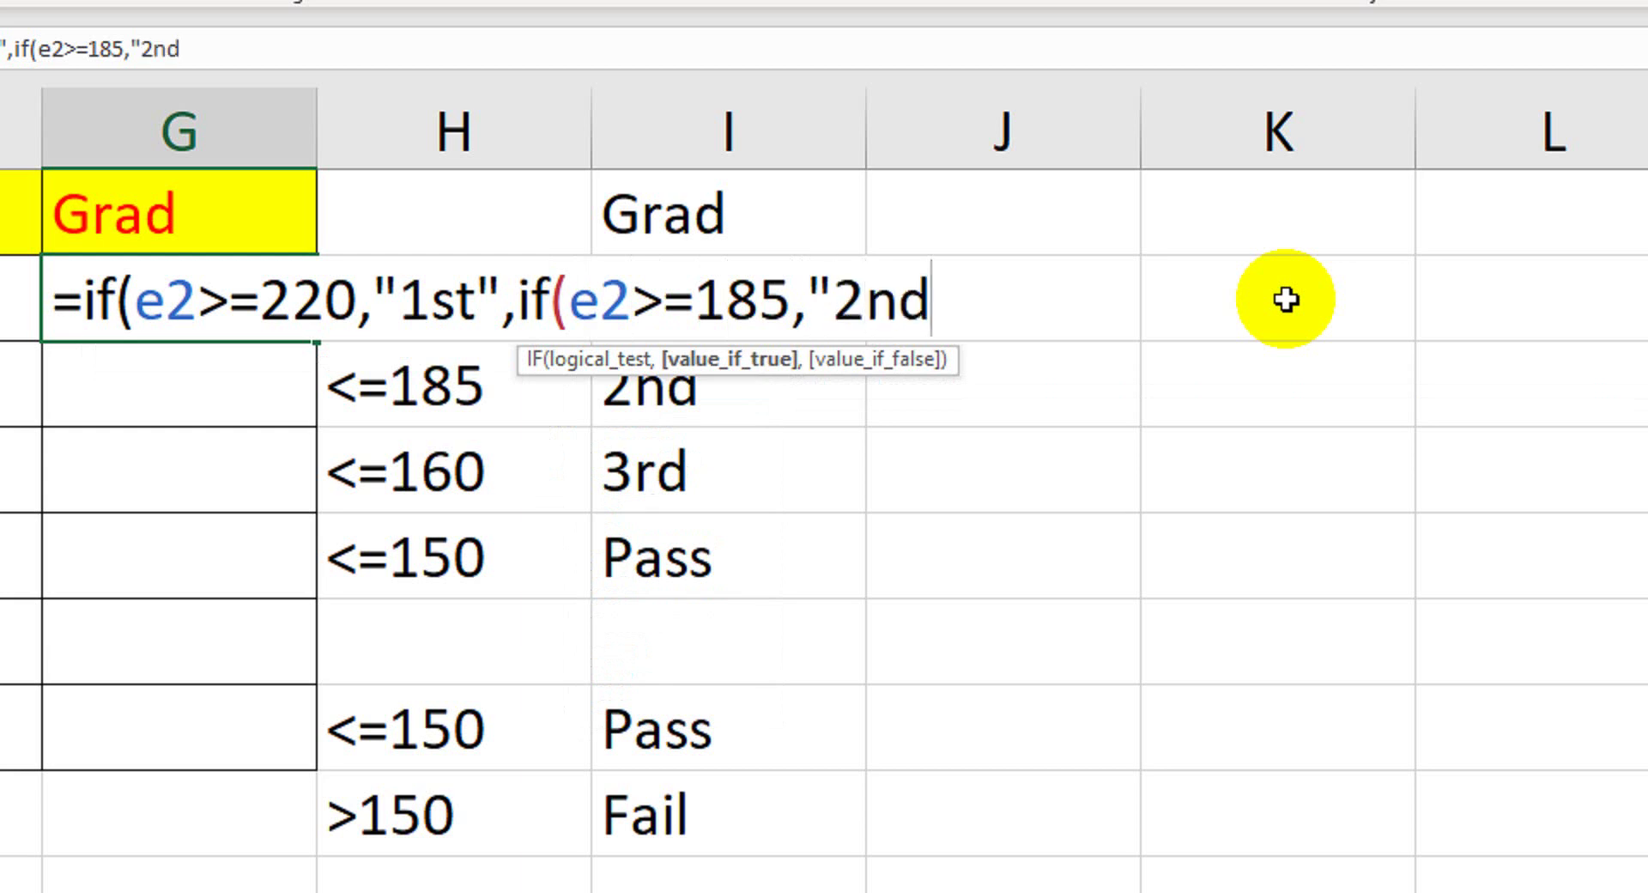
type("\"")
type(",")
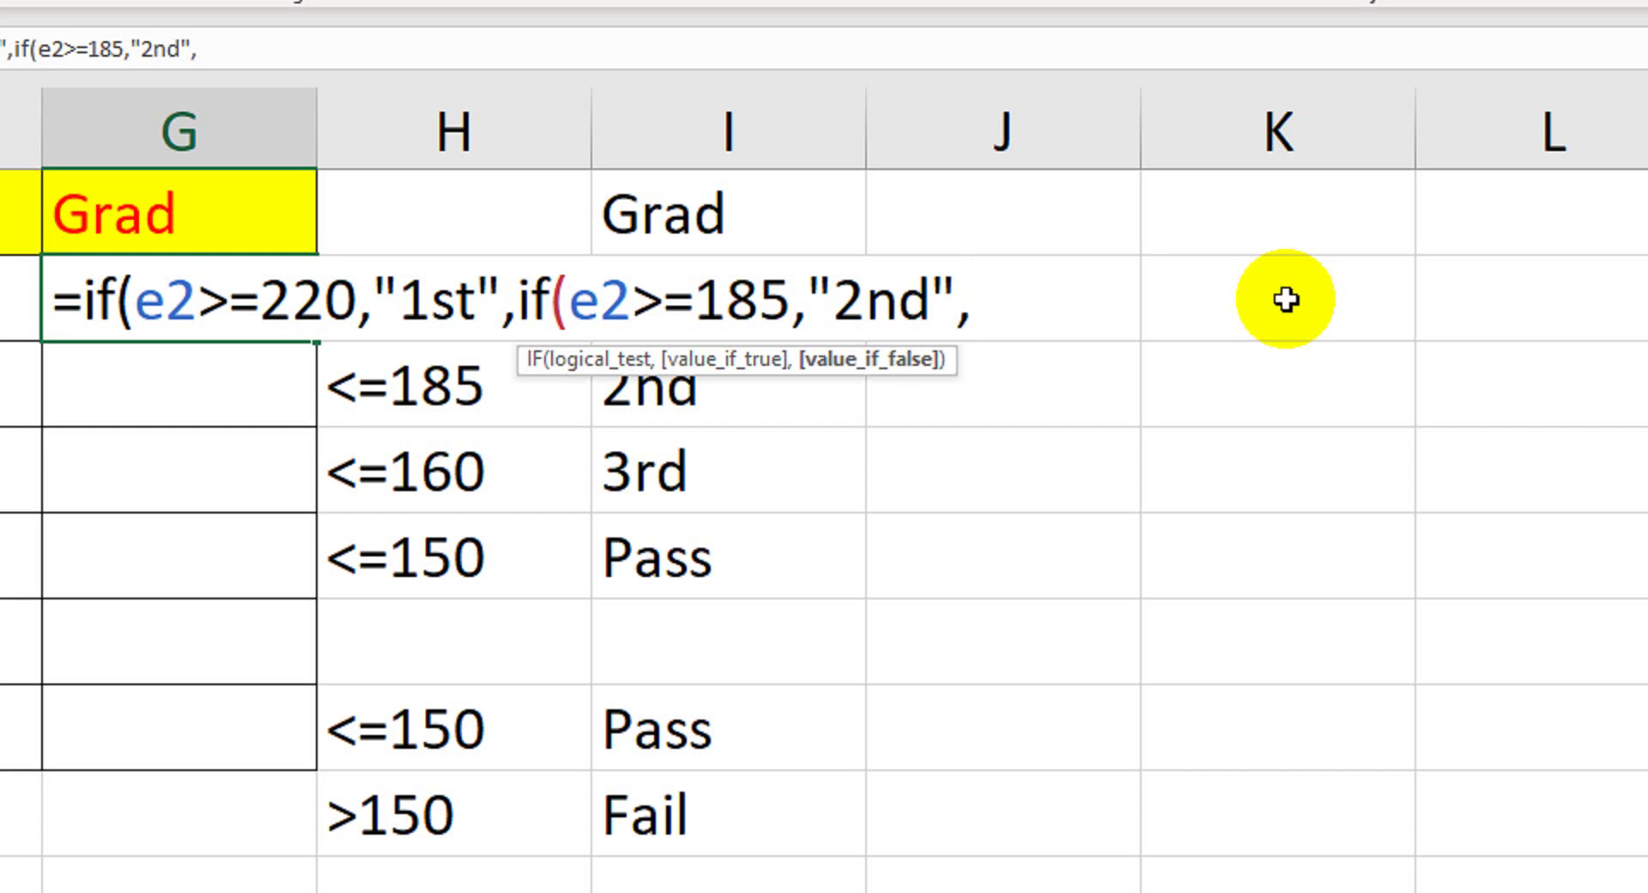
type("if")
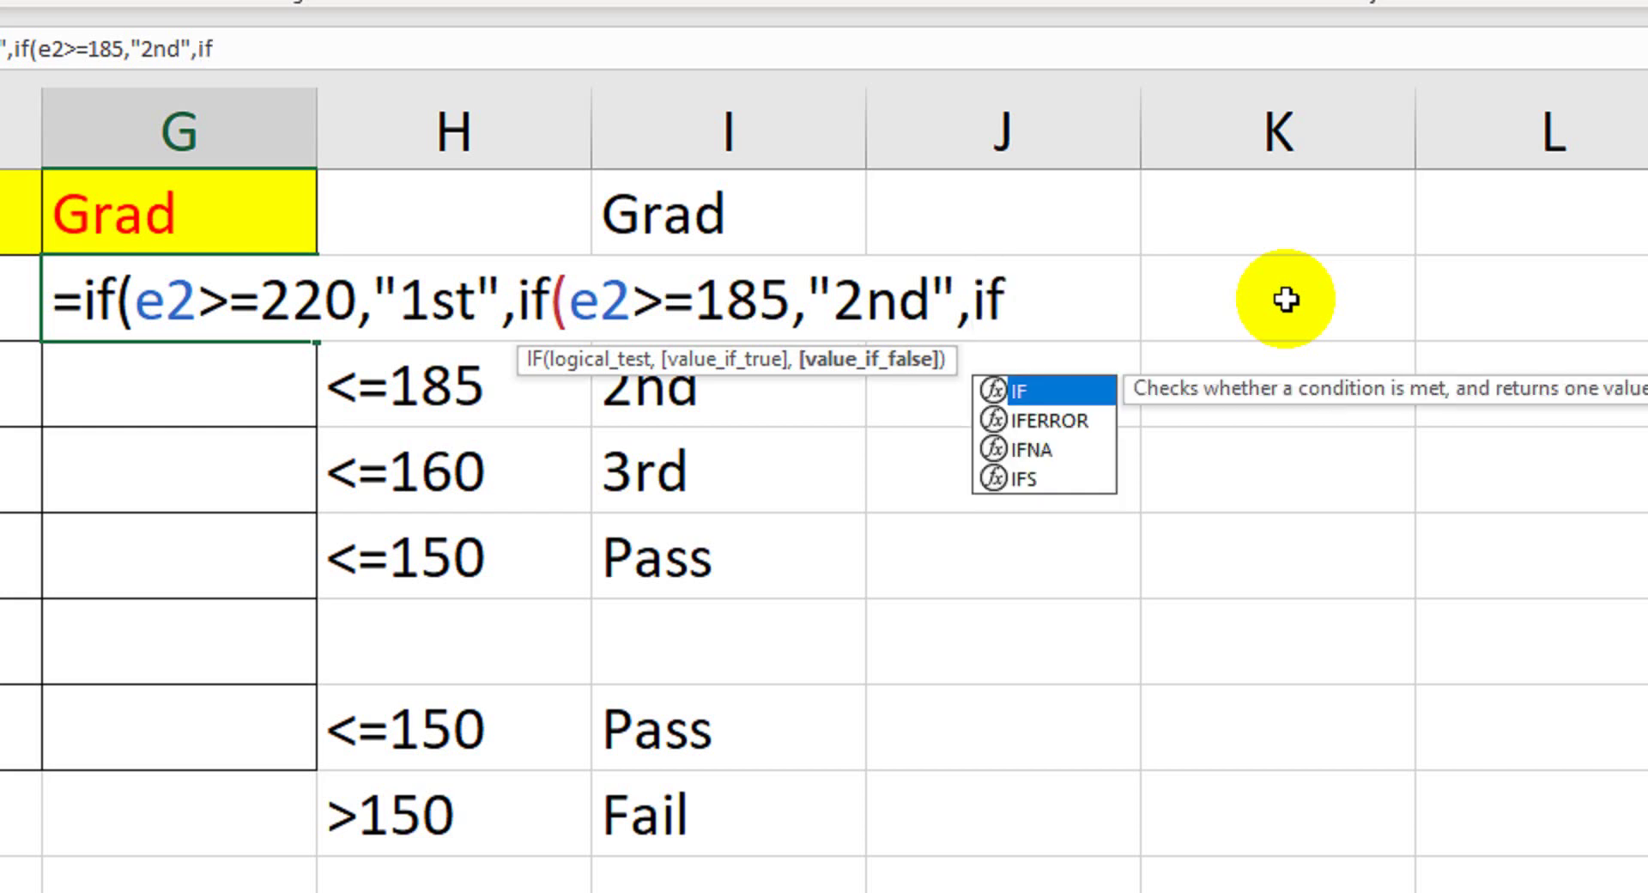
type("(")
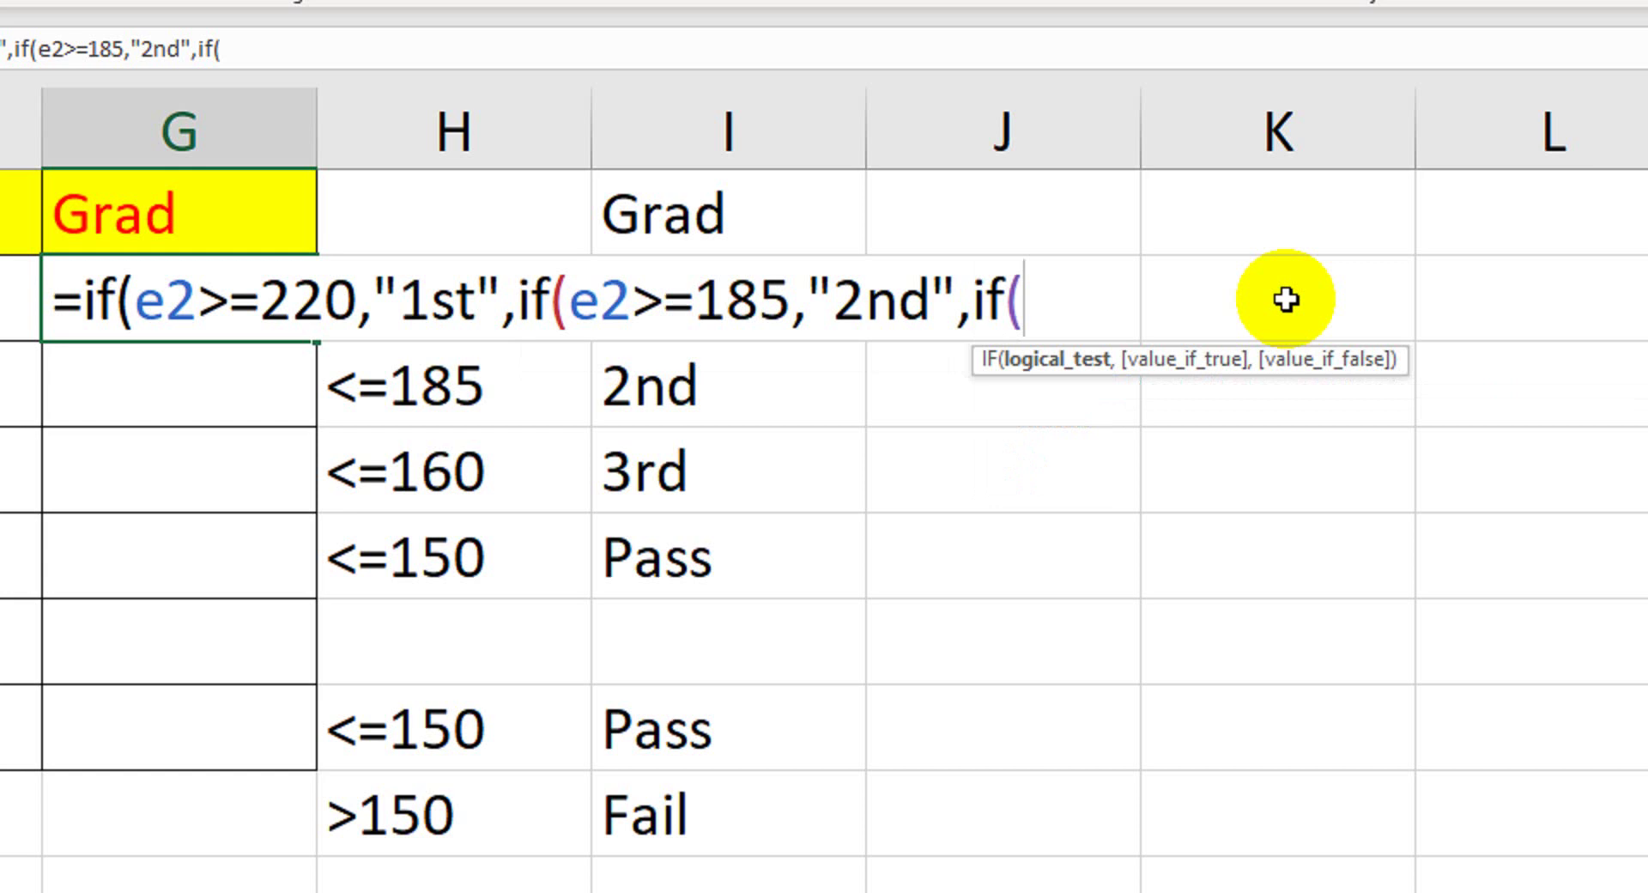
type("e2")
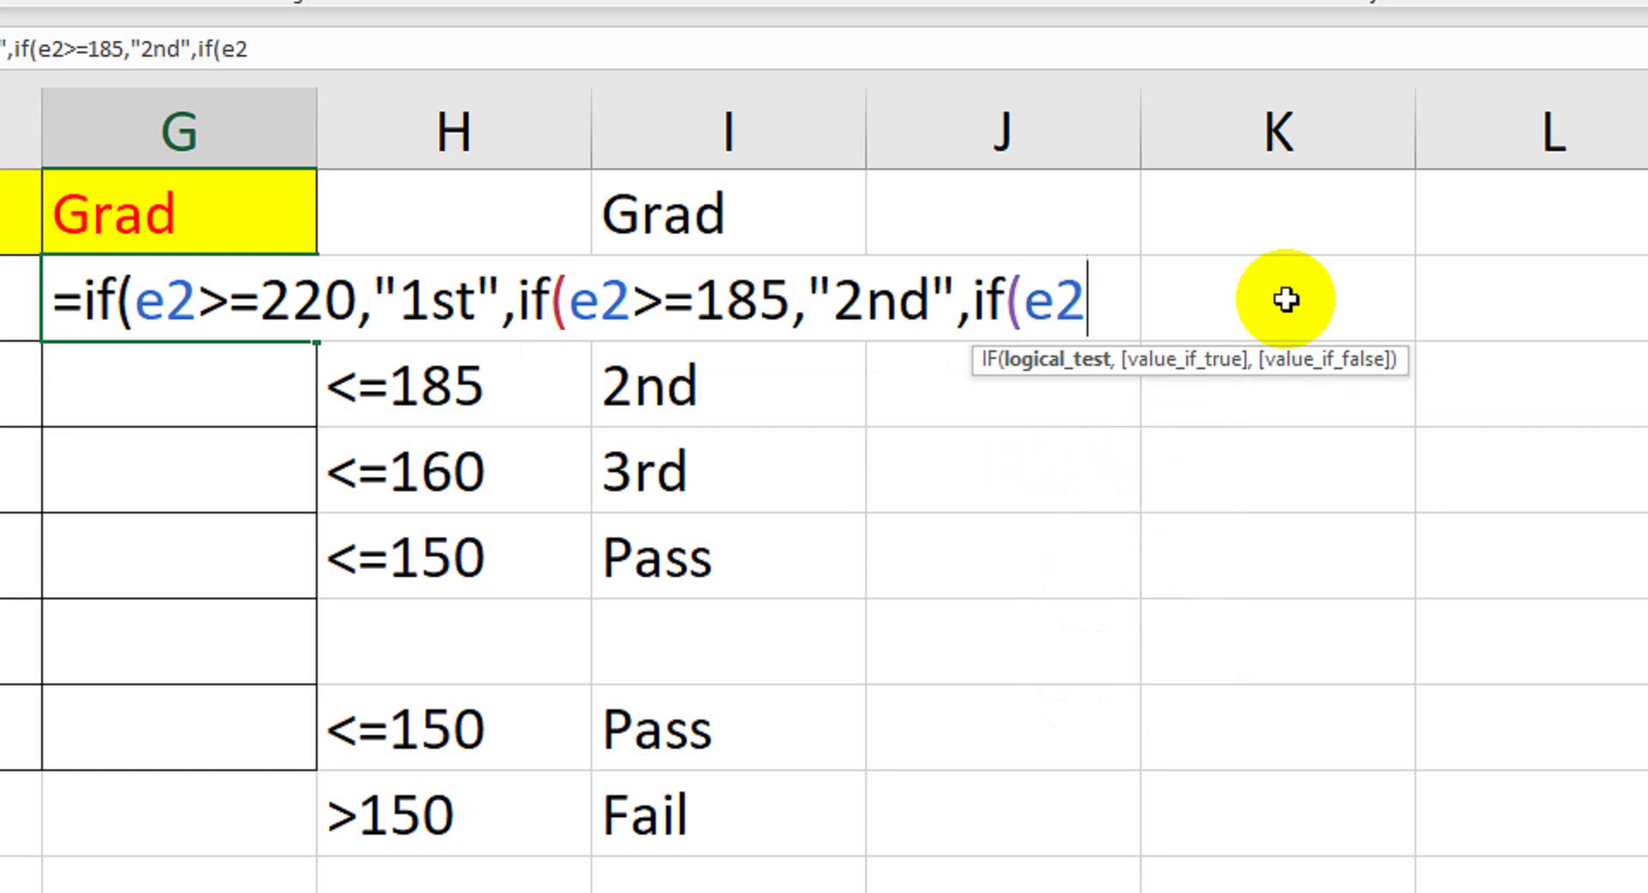
type(">=")
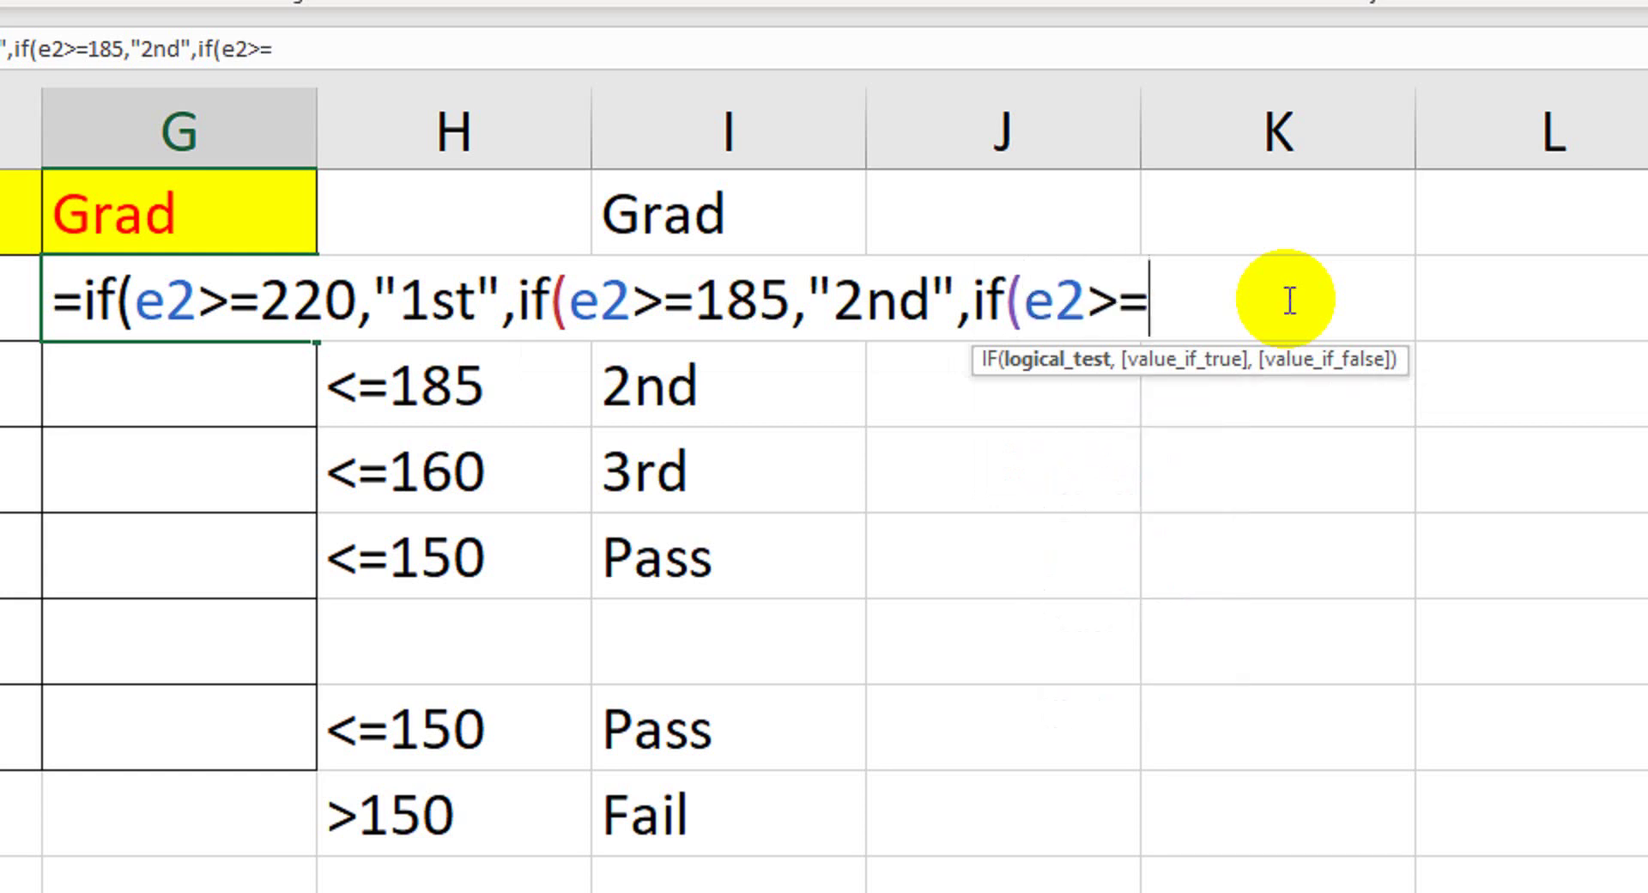
type("160")
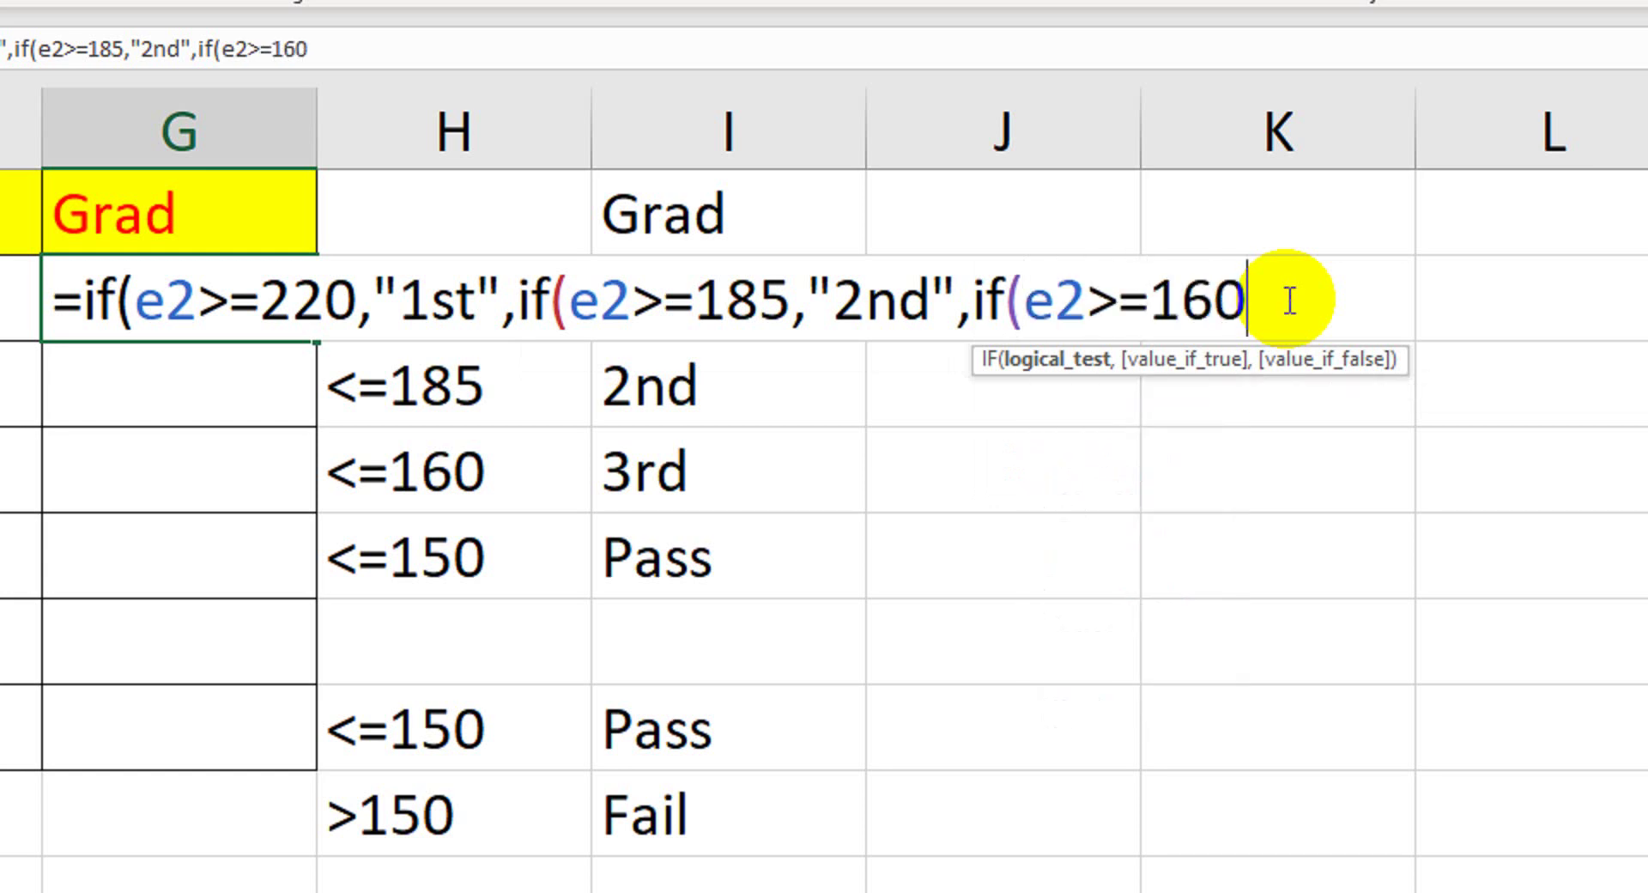
key("BackSpace")
type("5")
type(",")
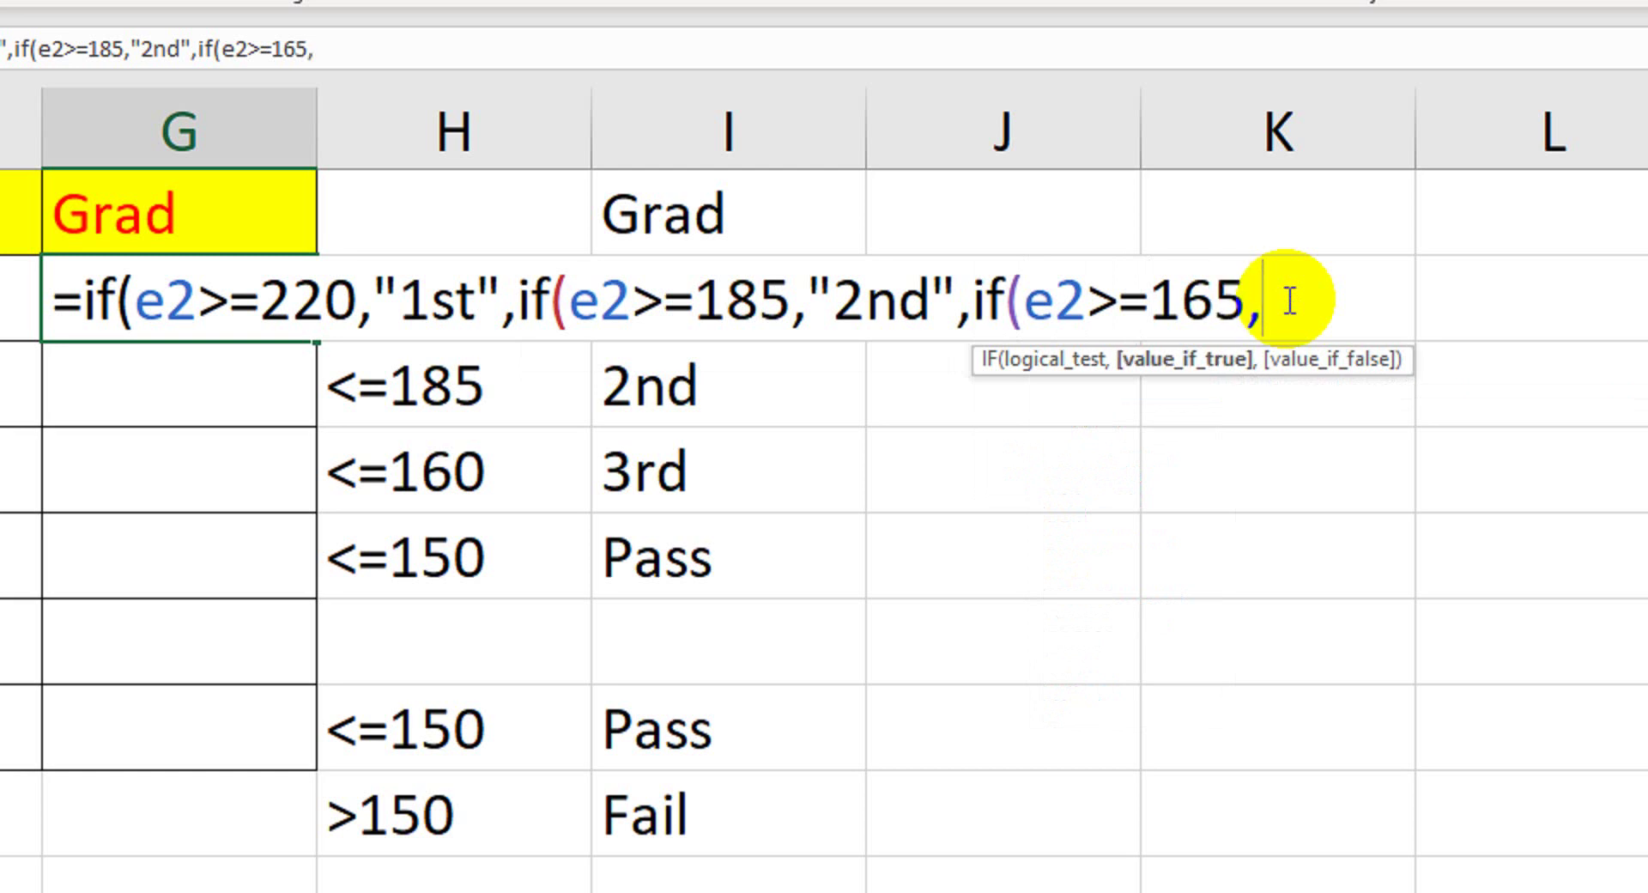
type("\"")
type("3rd")
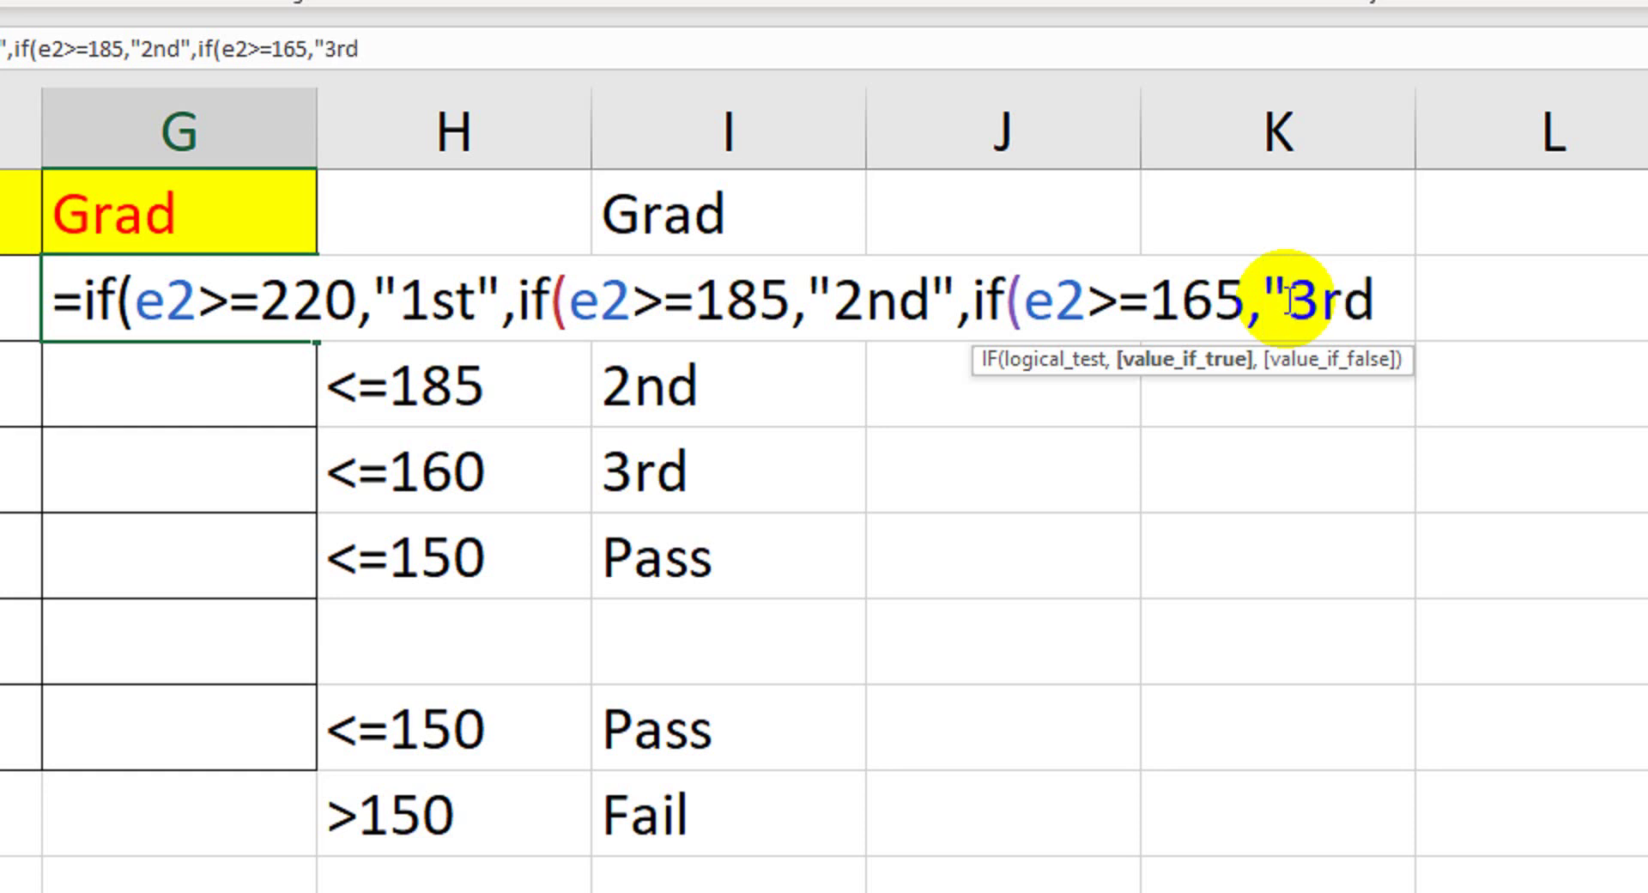
type("\"")
type(",")
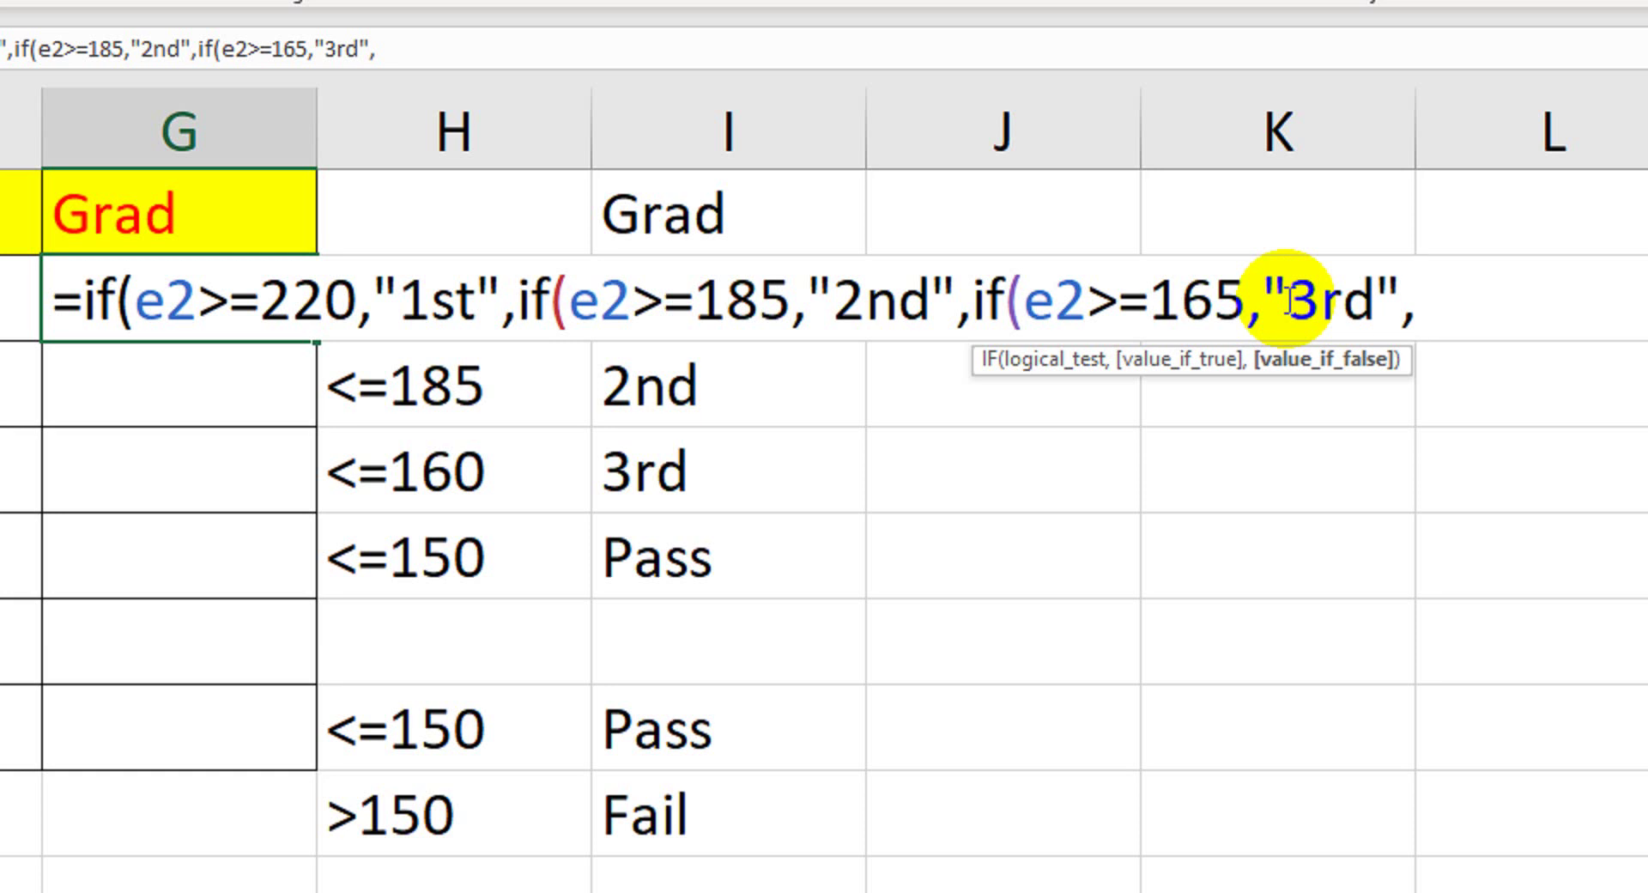
type("if(")
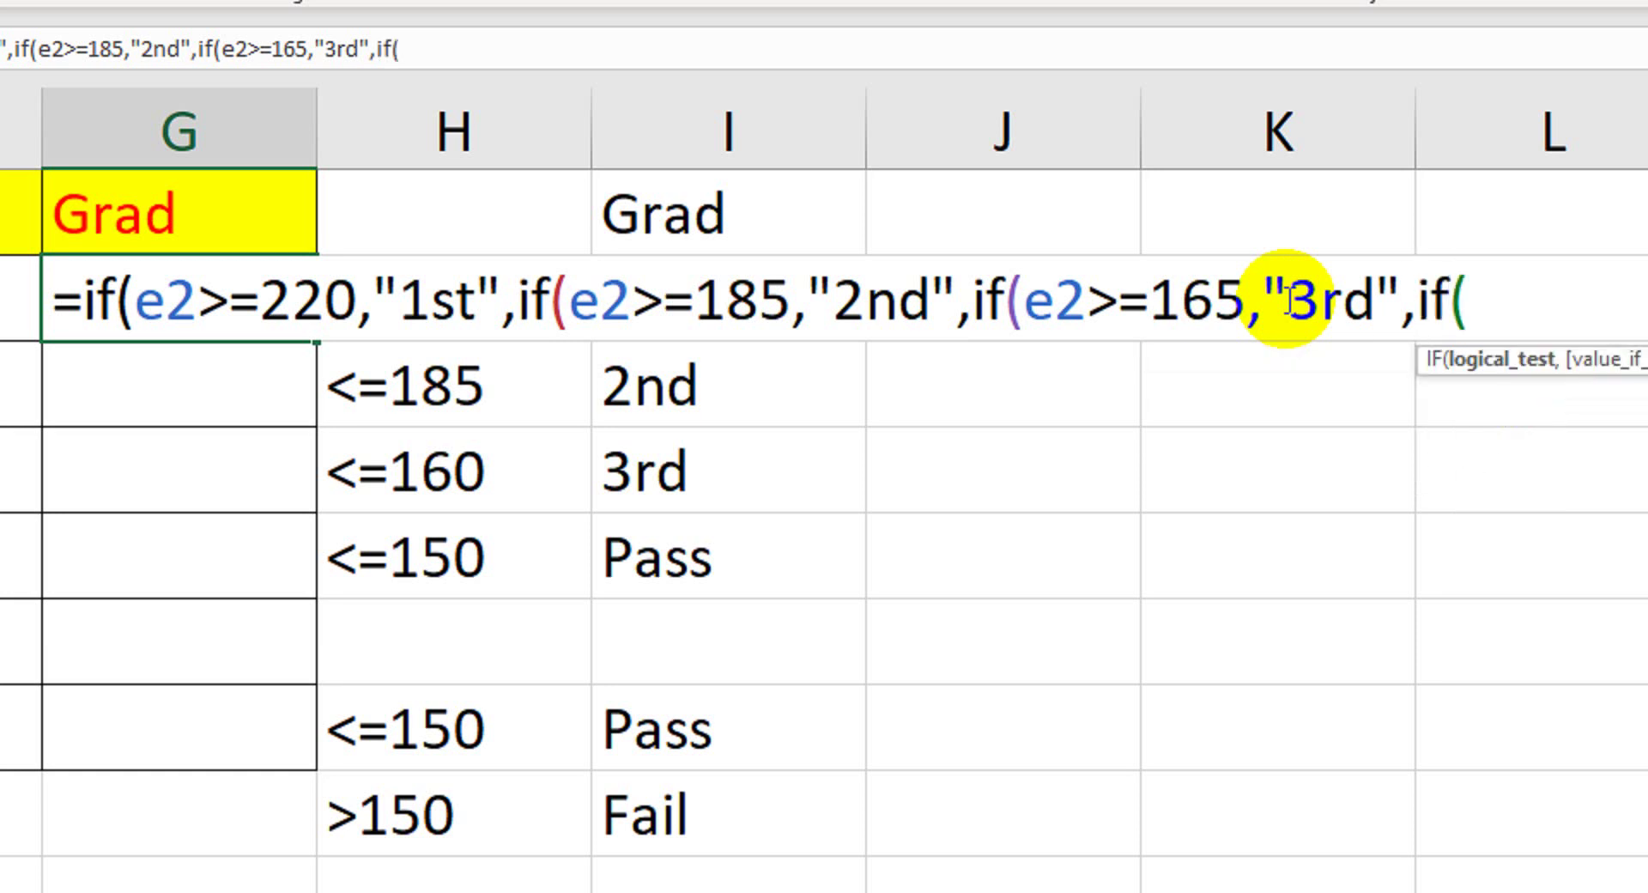
type("e2")
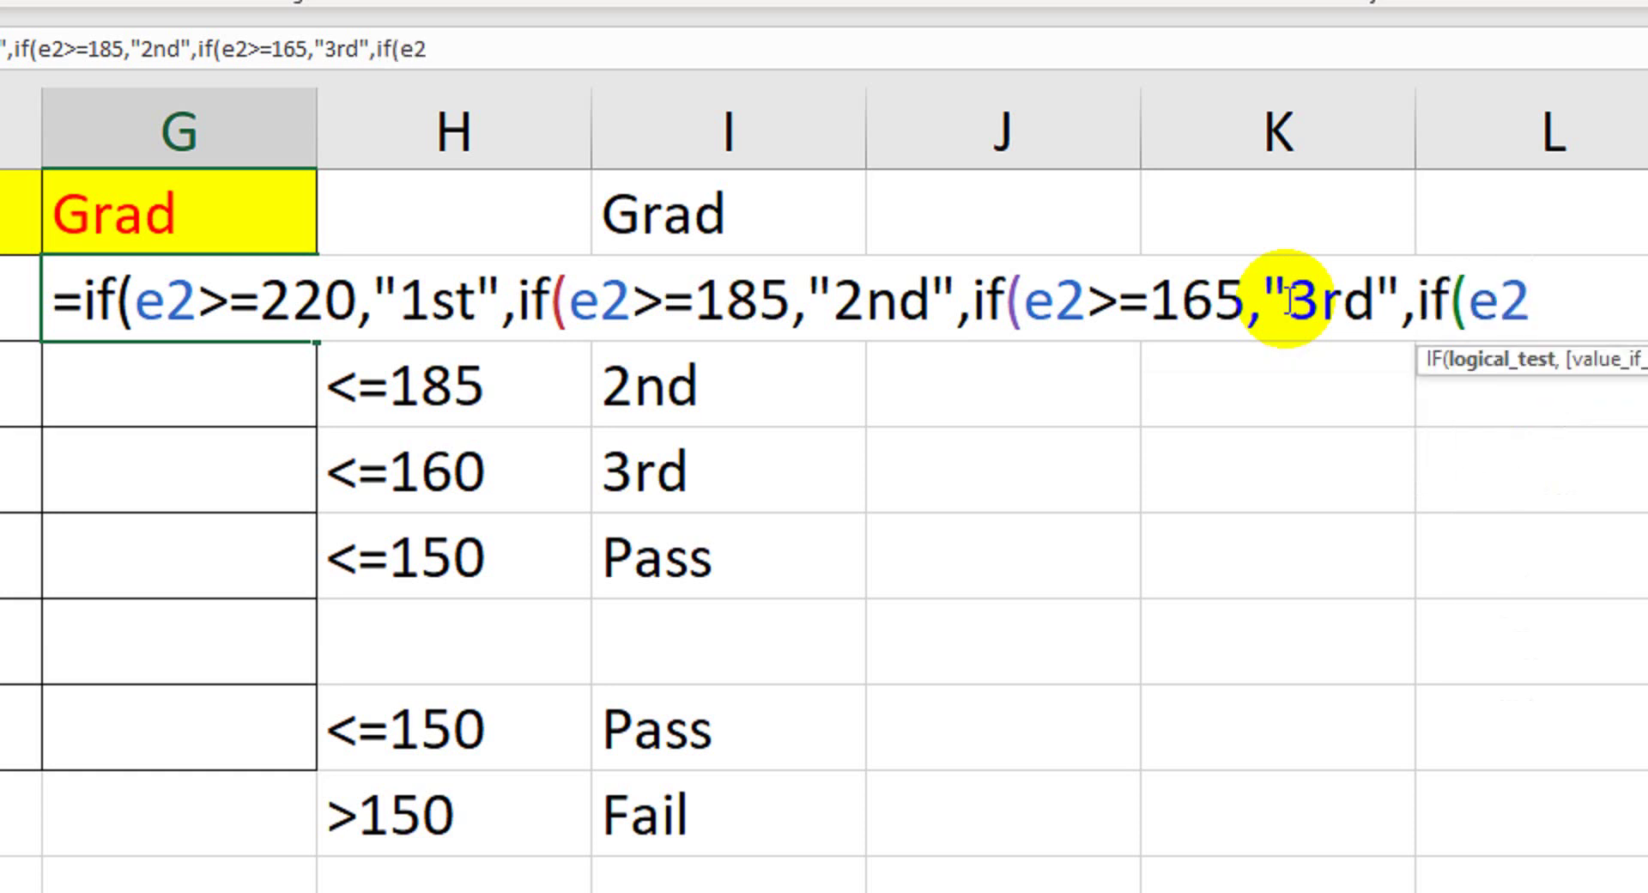
type(">=")
type("150")
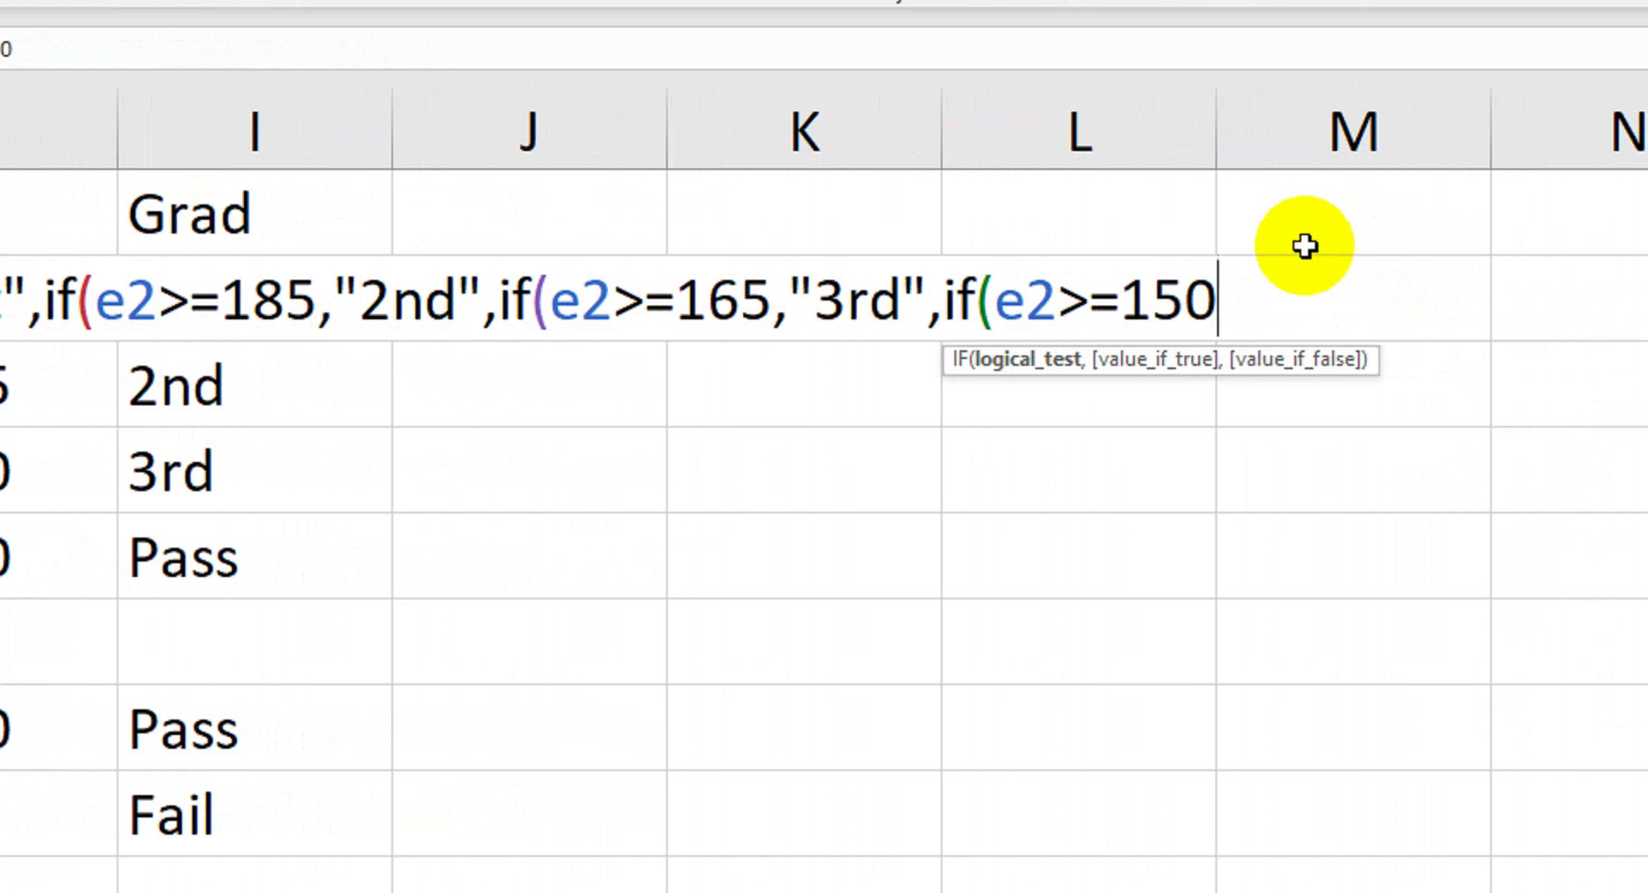
Complete the formula with "Pass" at 150, "Fail" otherwise, close all brackets and enter it.
type(",")
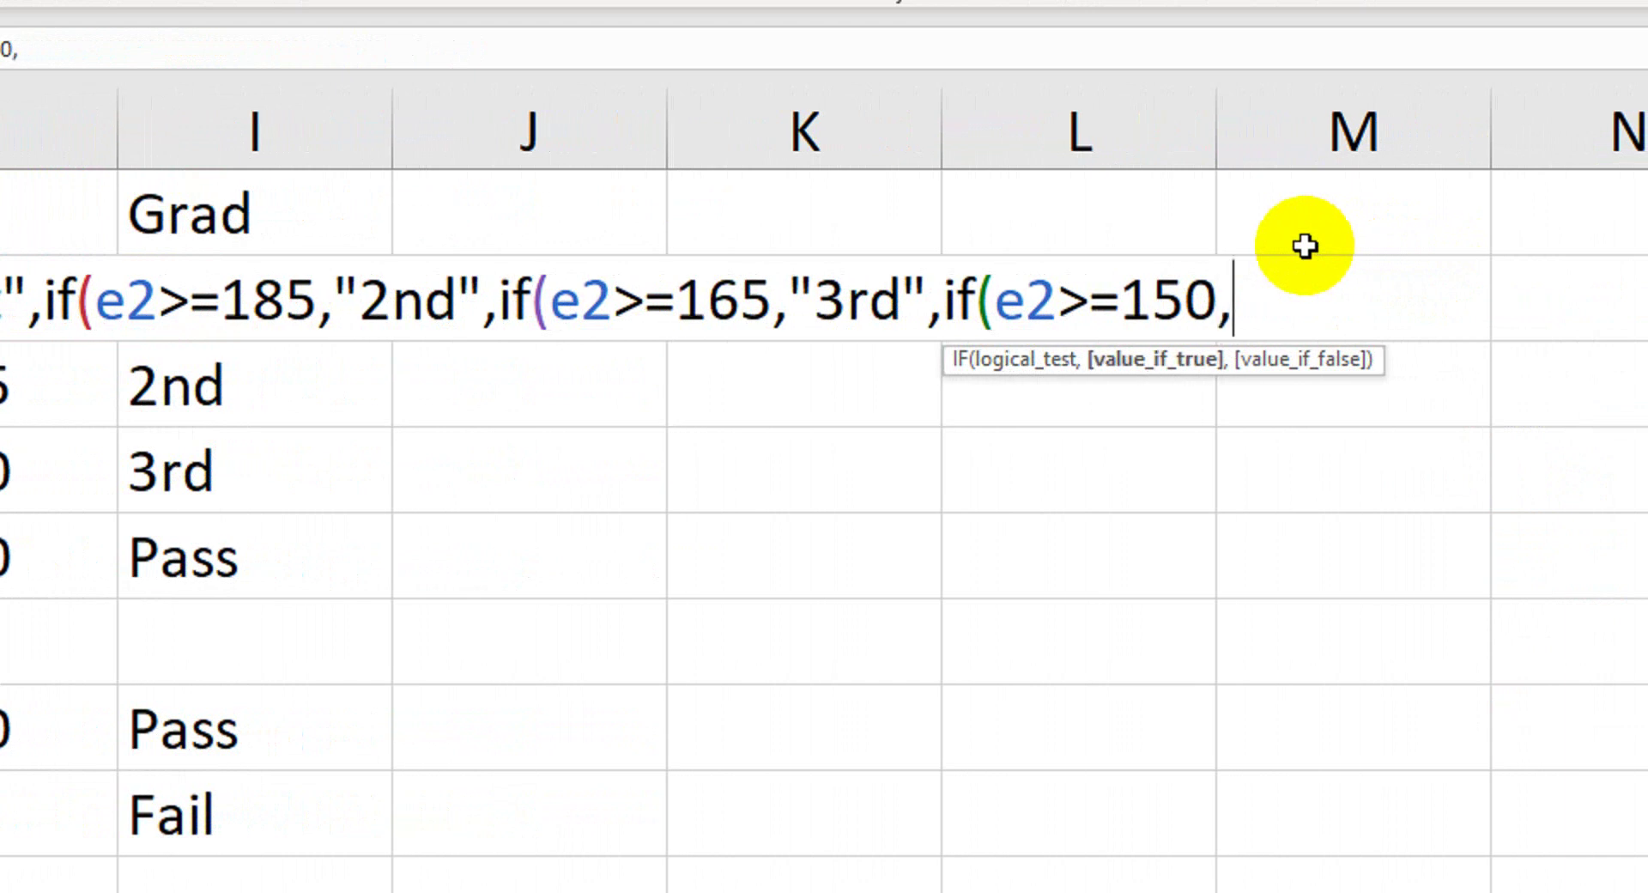
type("\"Pa")
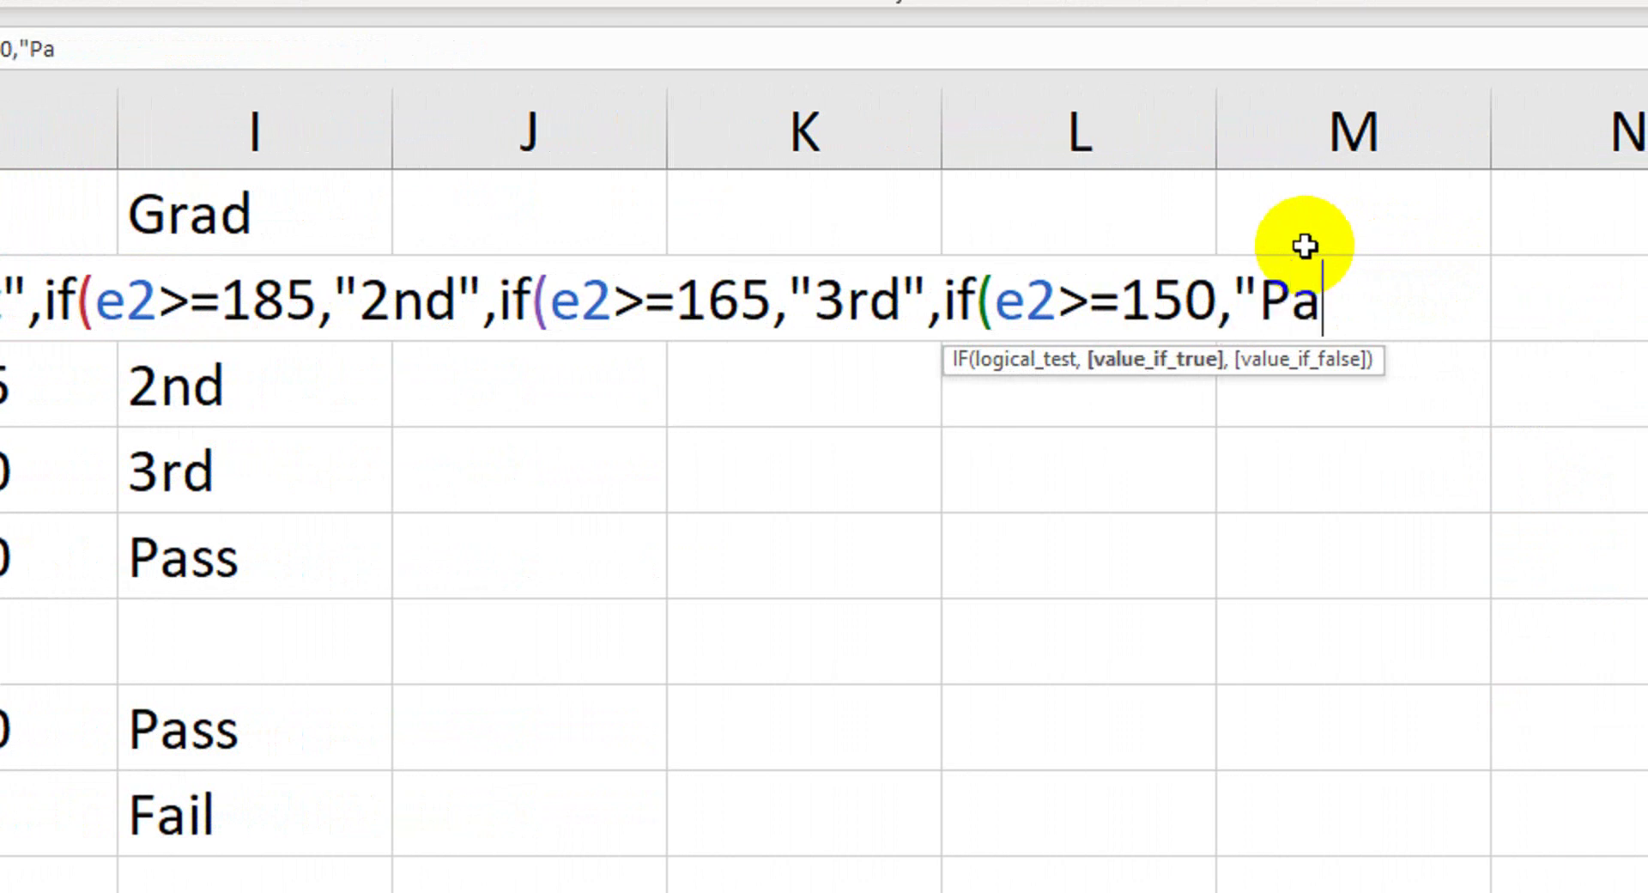
type("ss\",")
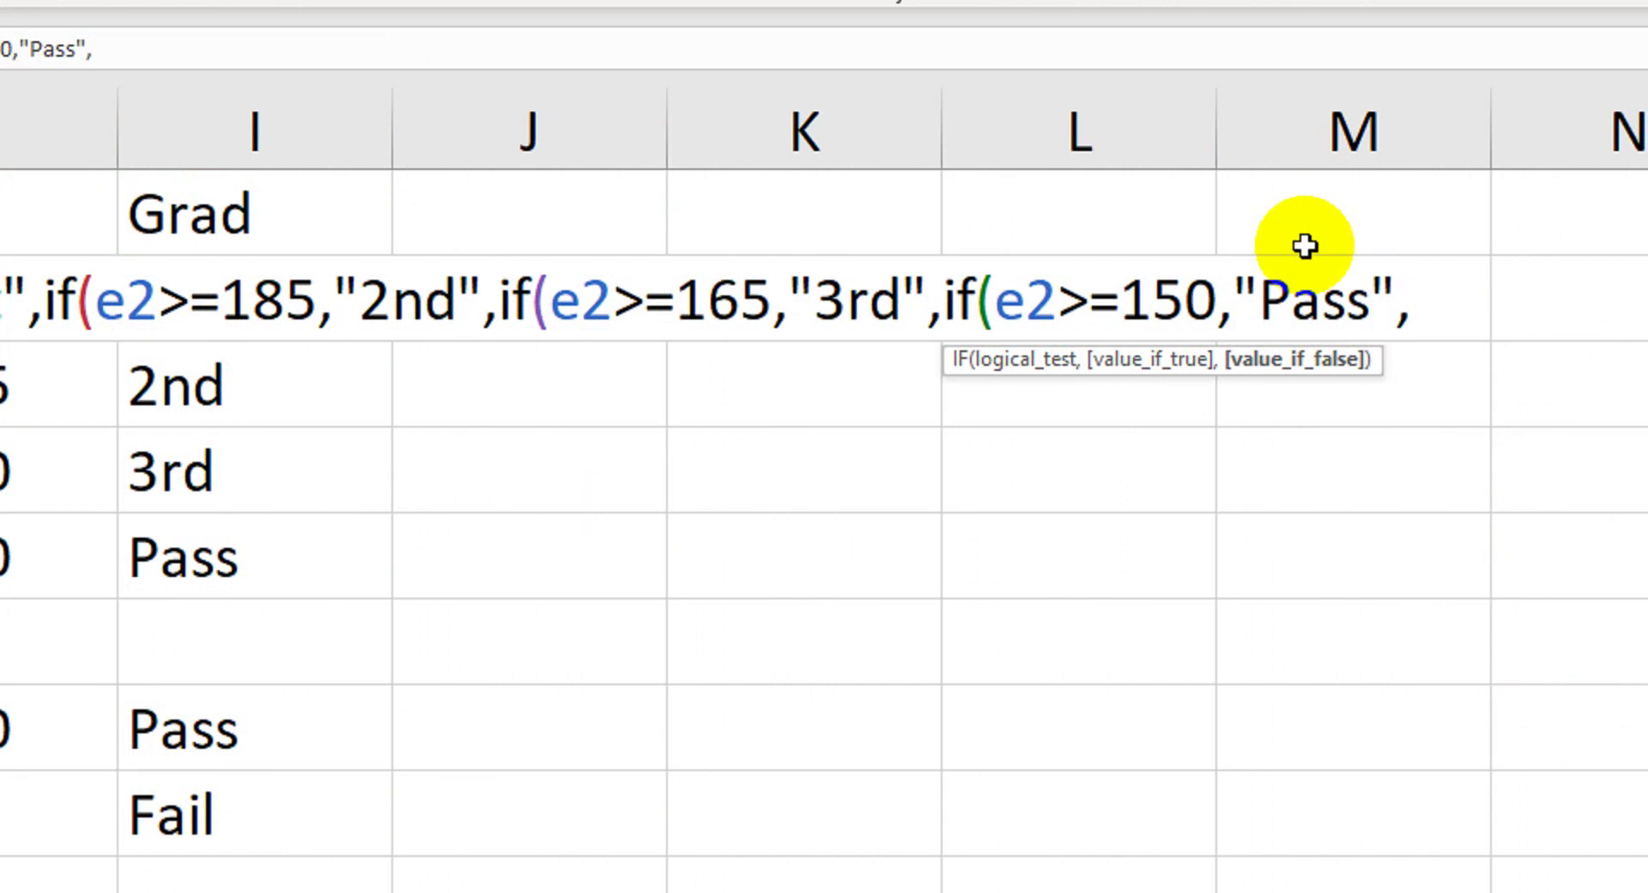
type("\"F")
type("ail\"")
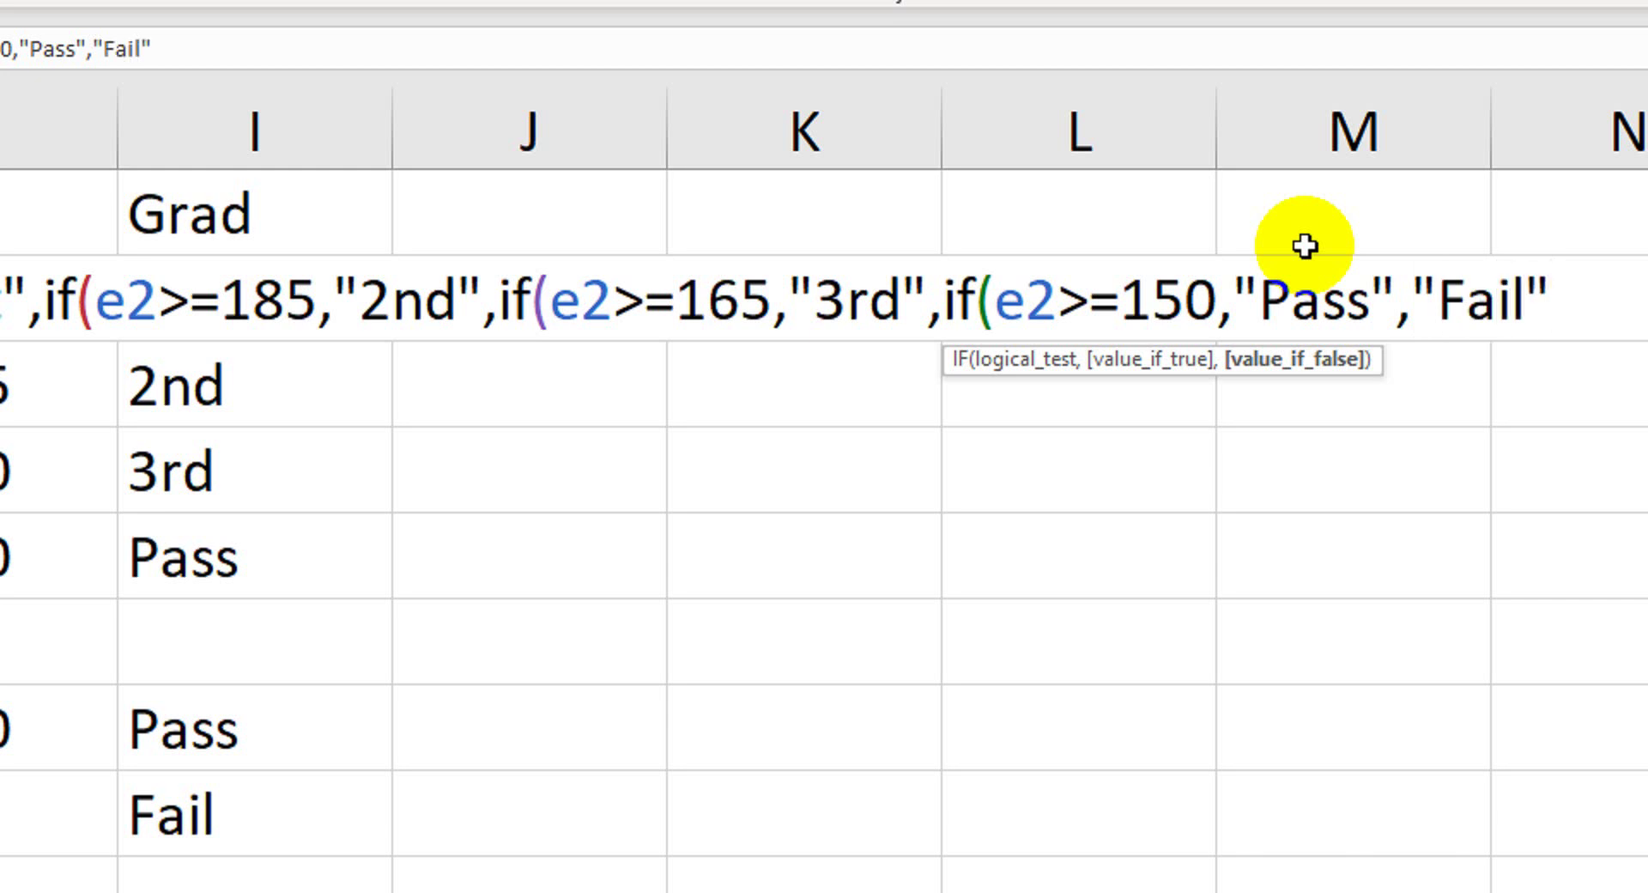
type(")")
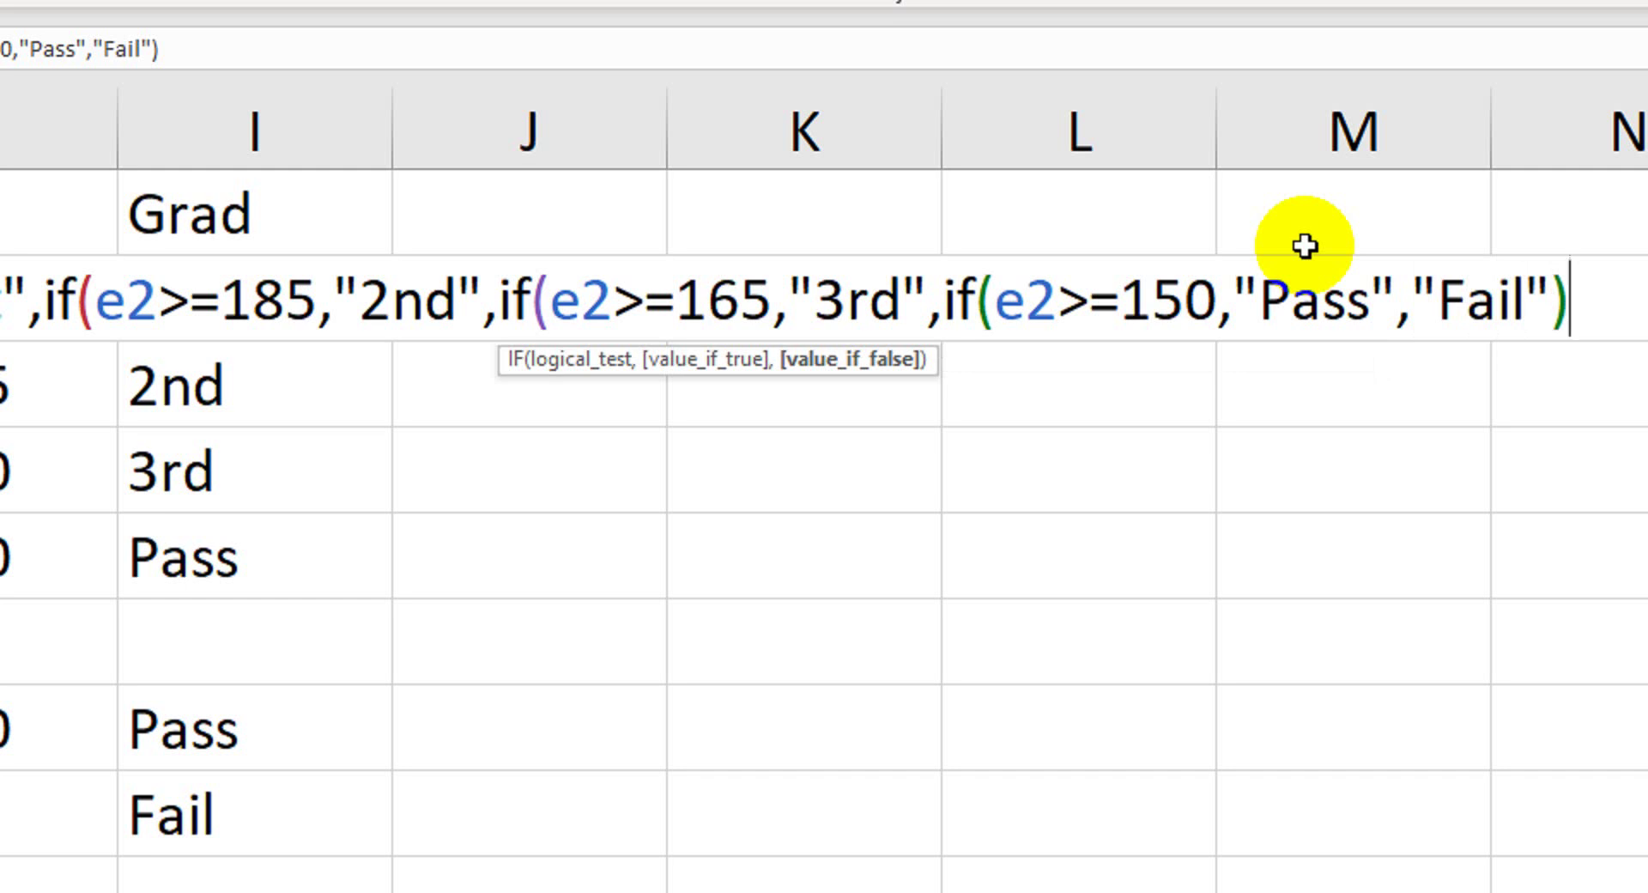
type(")")
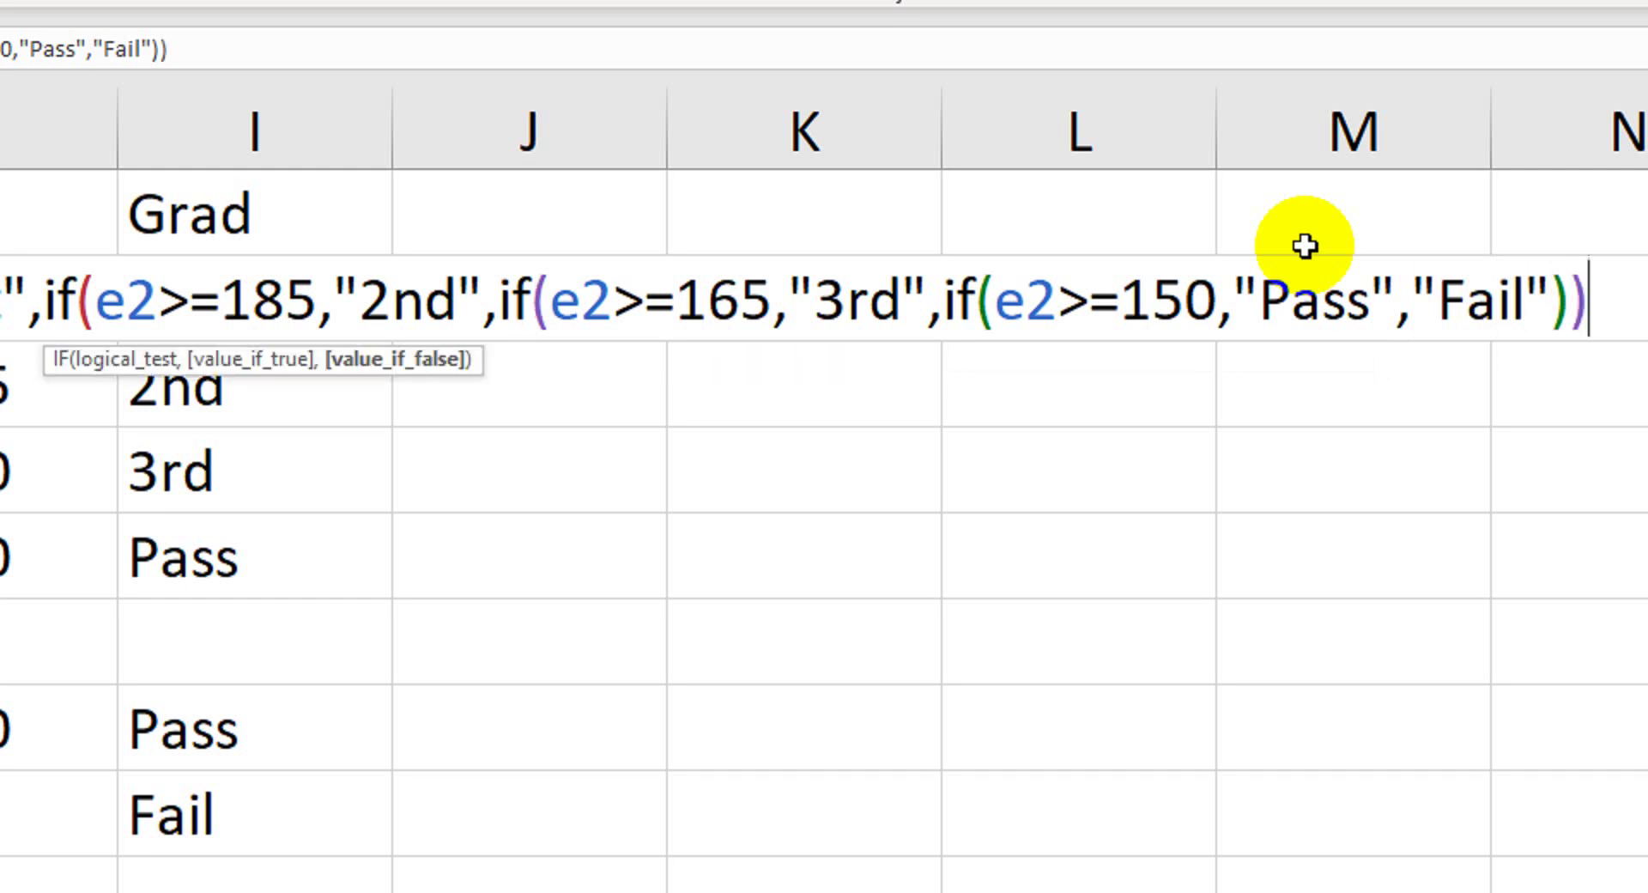
type(")")
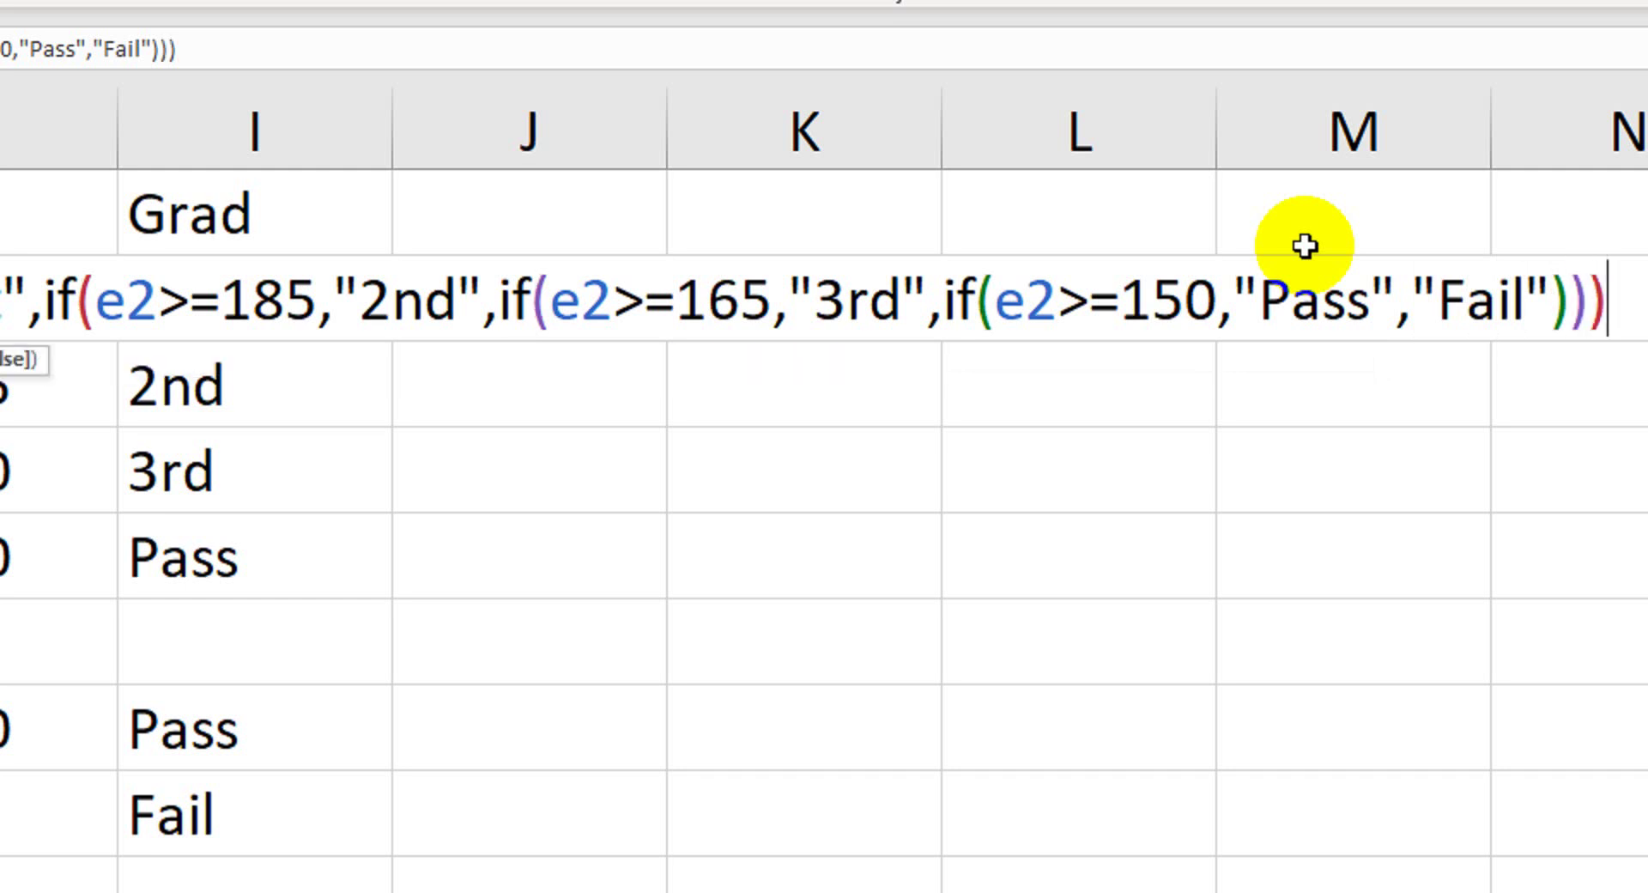
type(")")
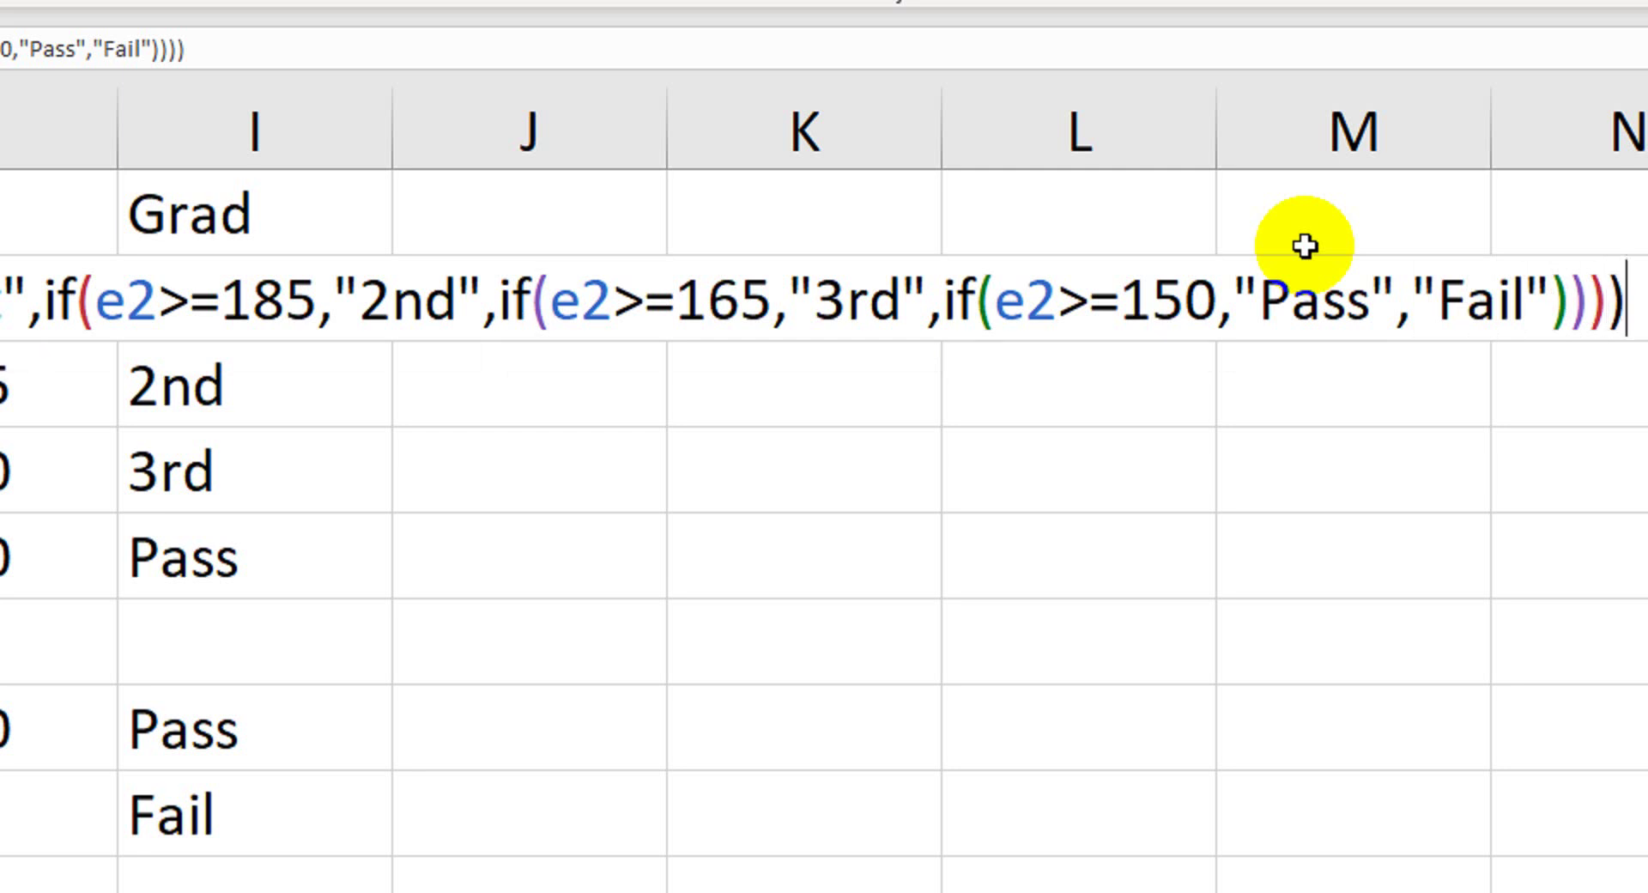
left_click(246, 267)
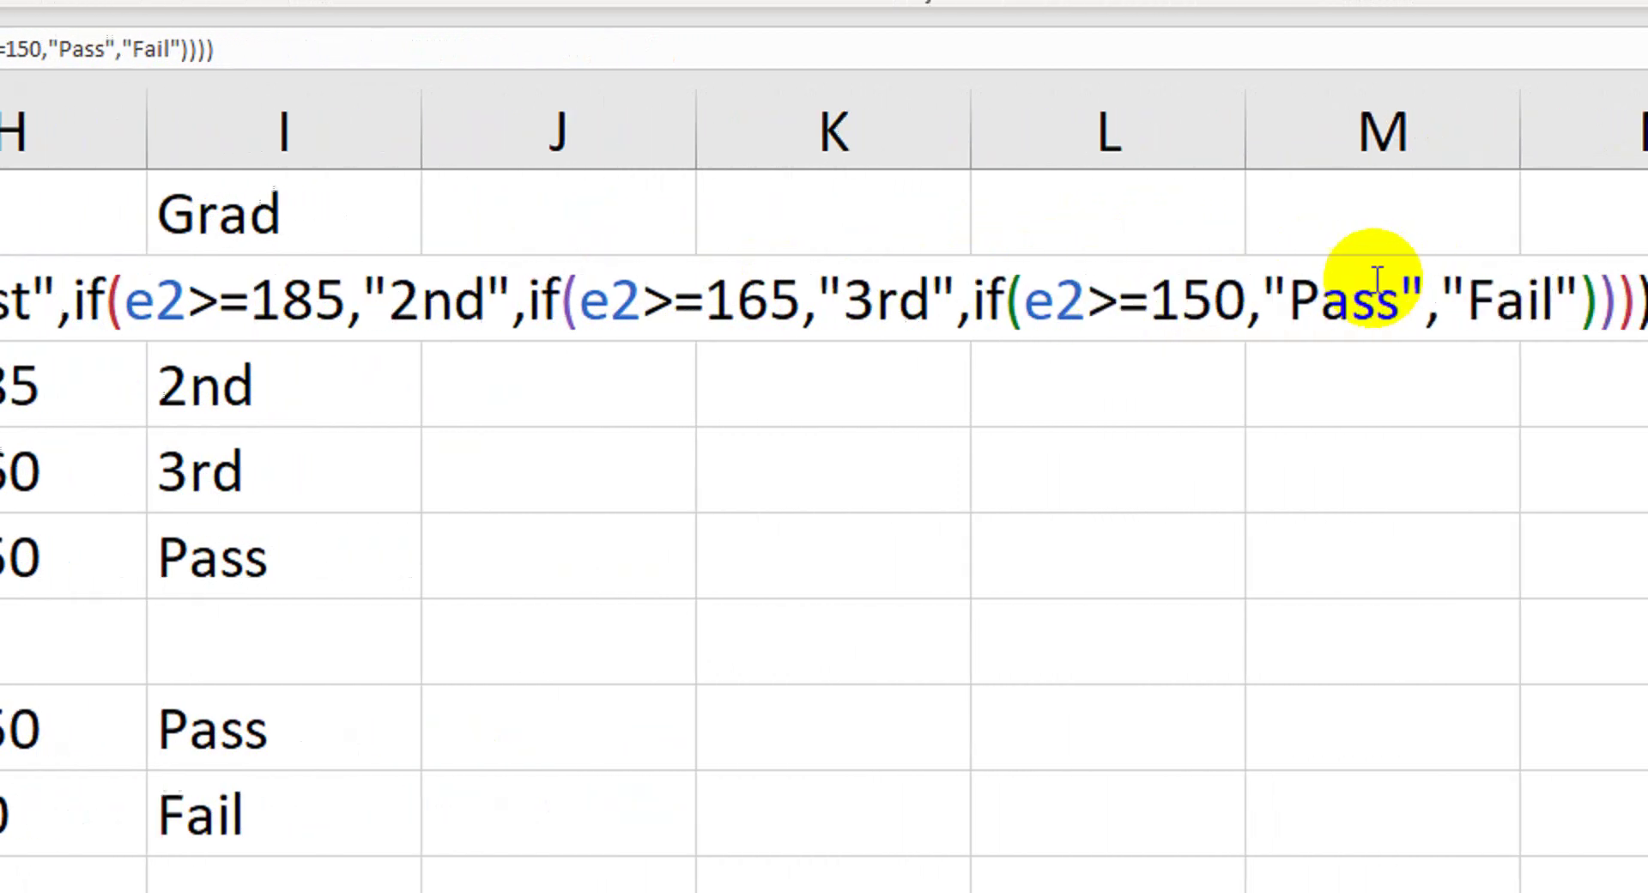
left_click(1306, 275)
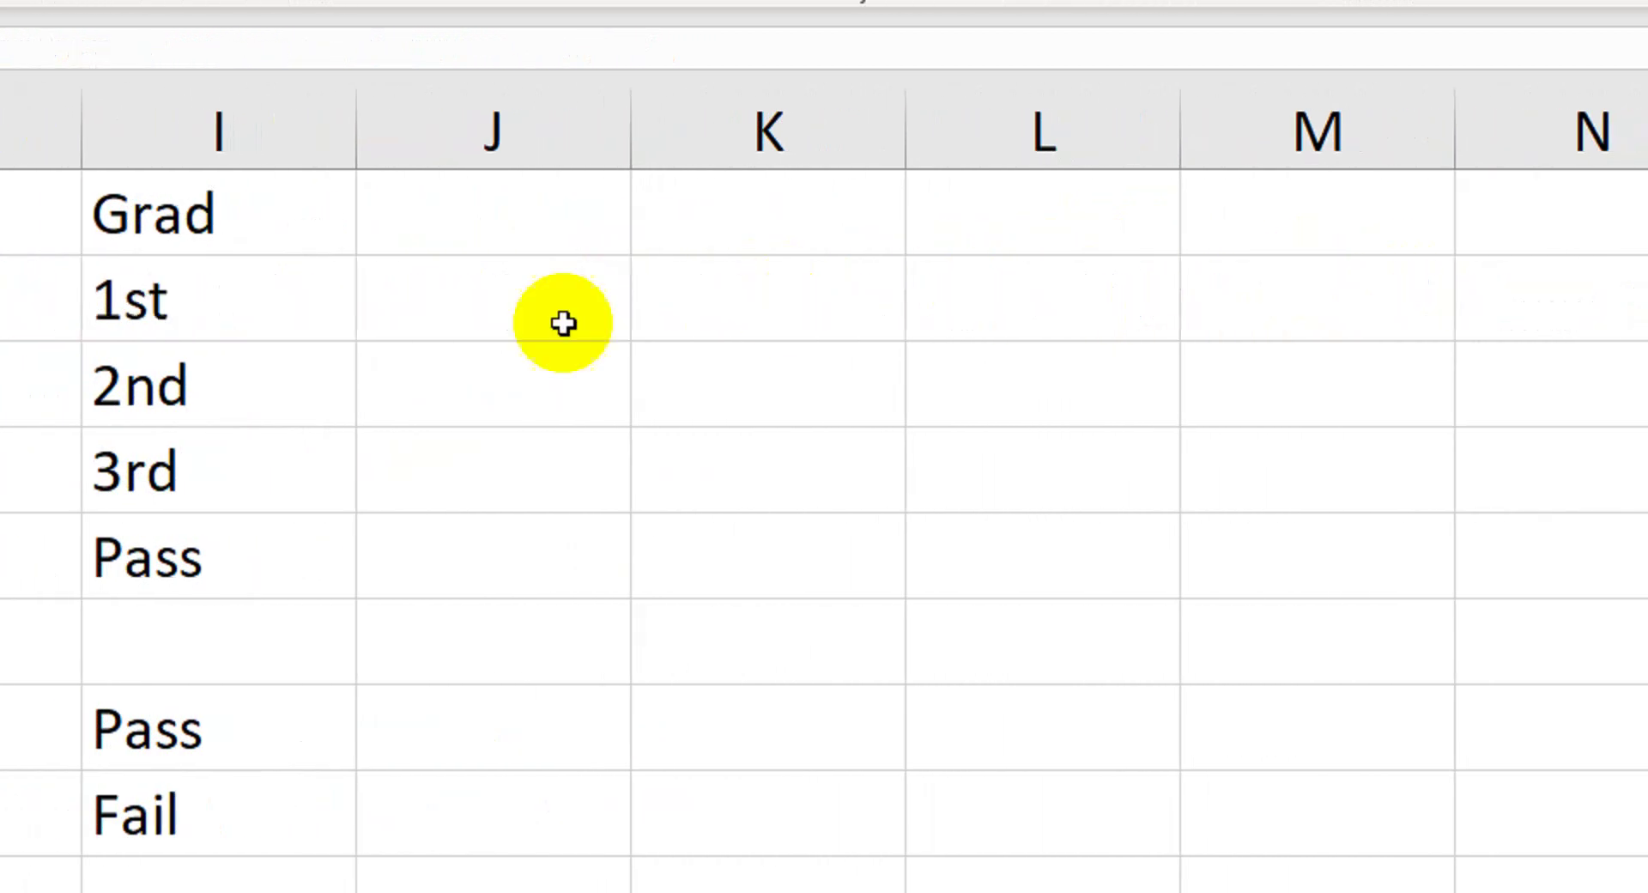
Fill G2's grade formula down to G7 and check results: 2nd, 2nd, 1st, 1st, 3rd, Fail.
left_click(342, 315)
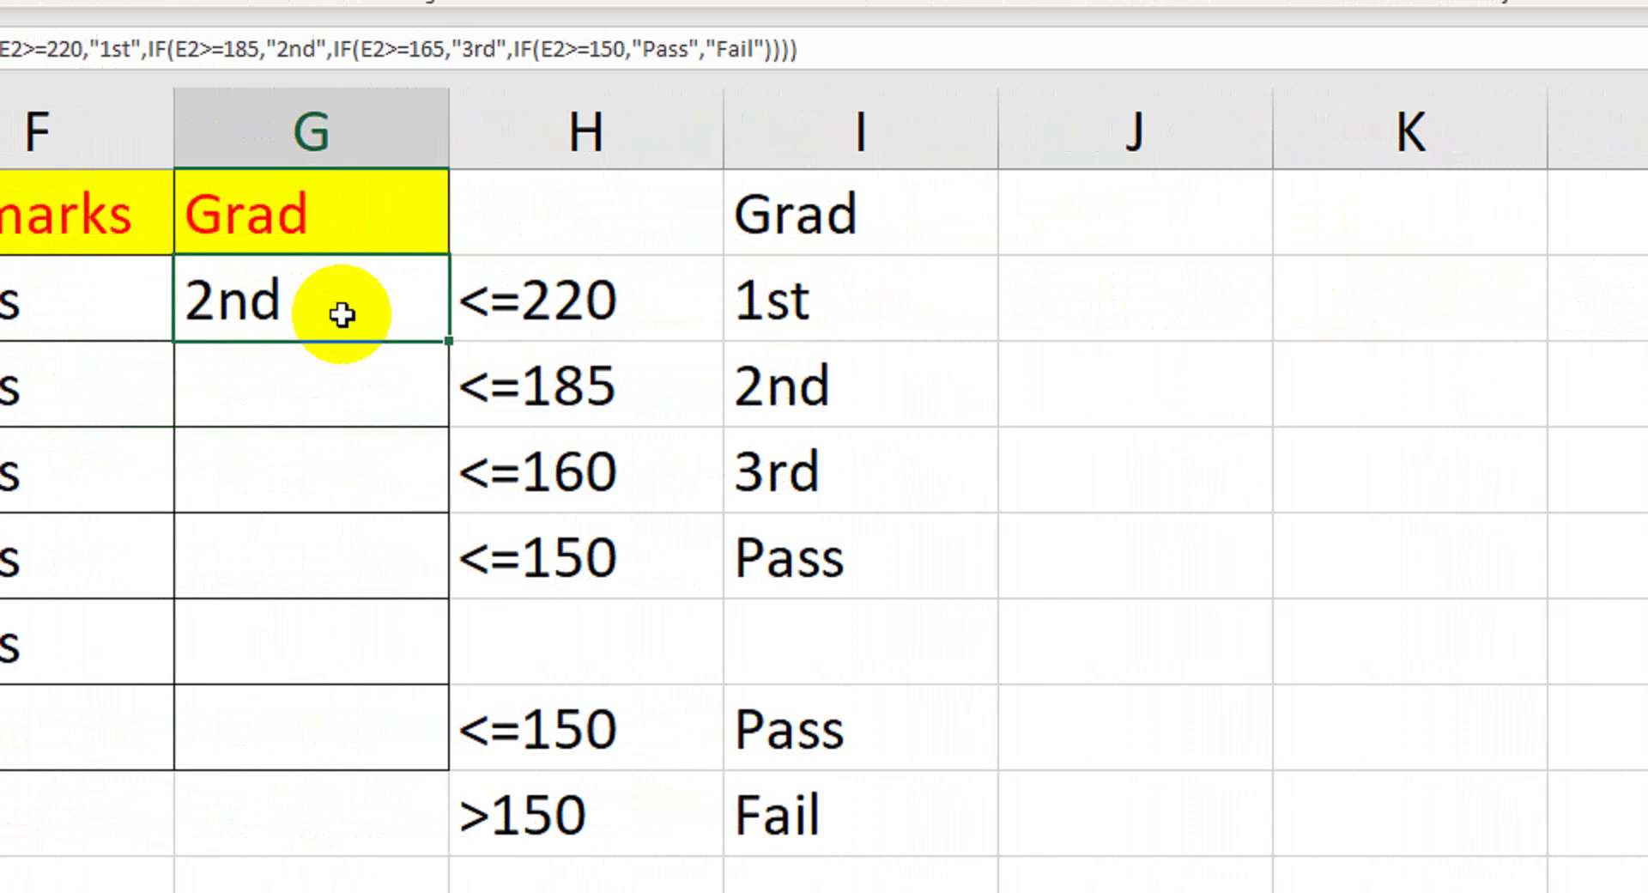
left_click_drag(447, 341, 439, 730)
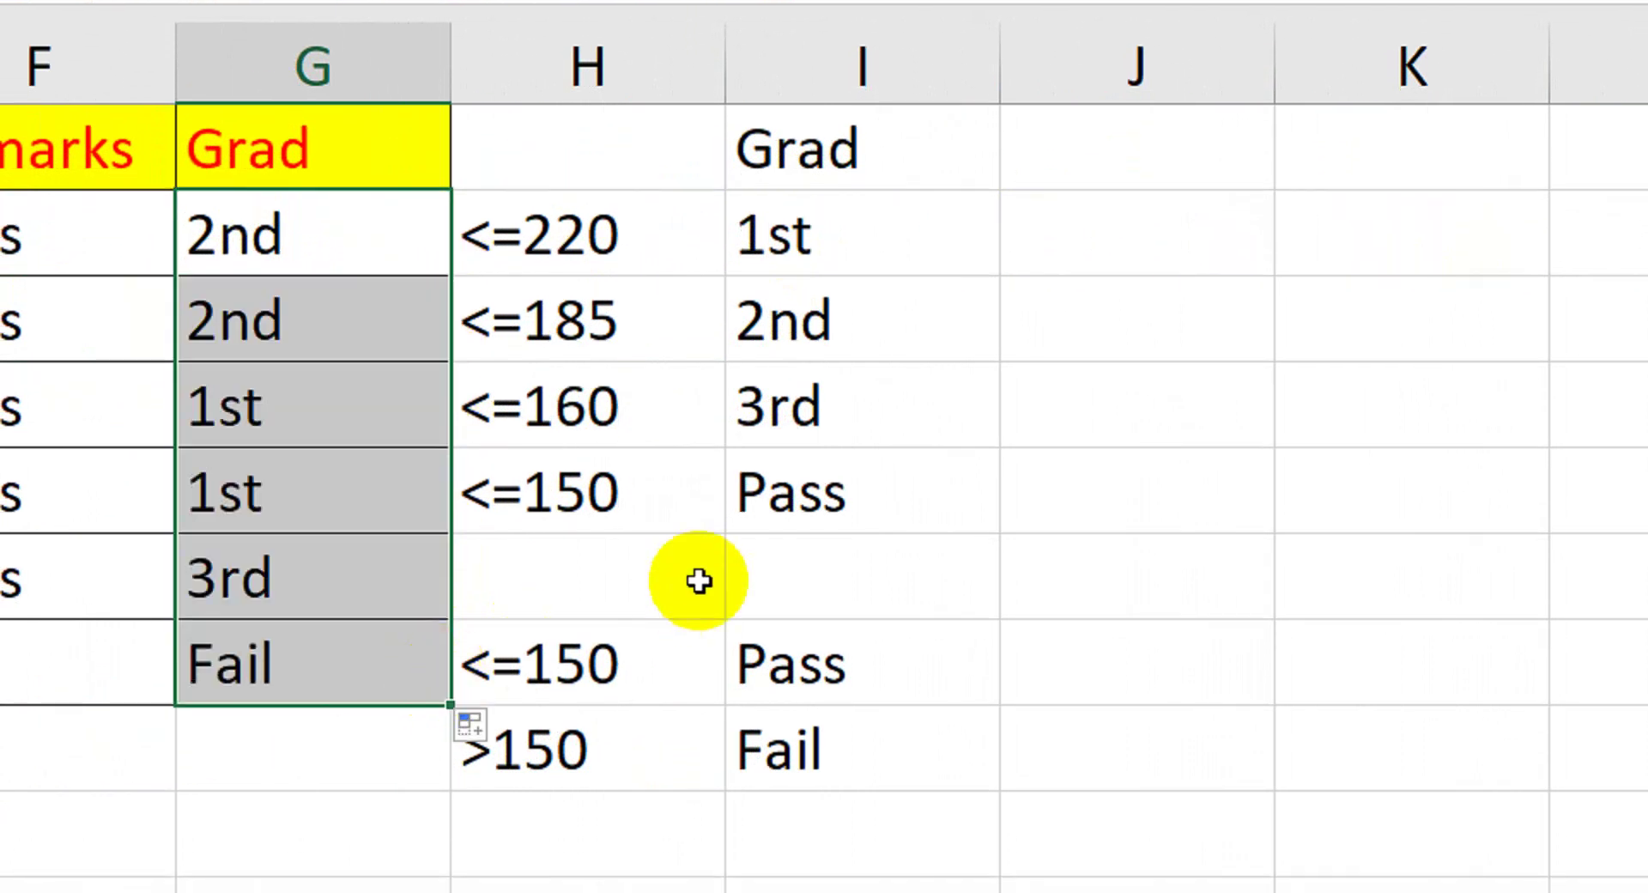
left_click(338, 265)
left_click(338, 326)
left_click(344, 412)
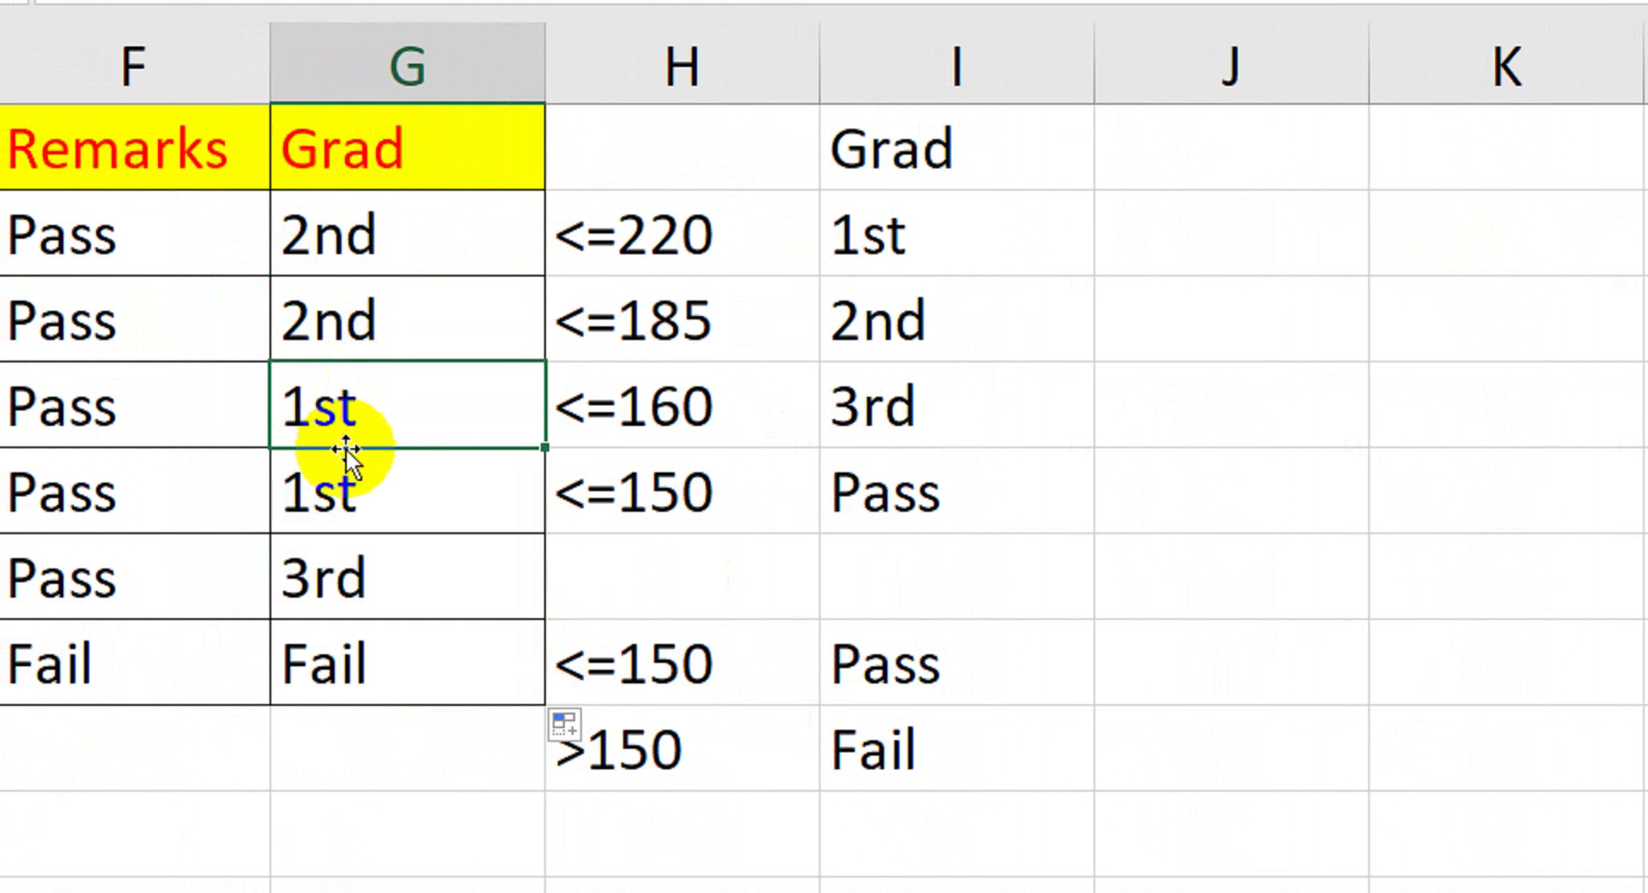
left_click(342, 494)
left_click(343, 575)
left_click(342, 656)
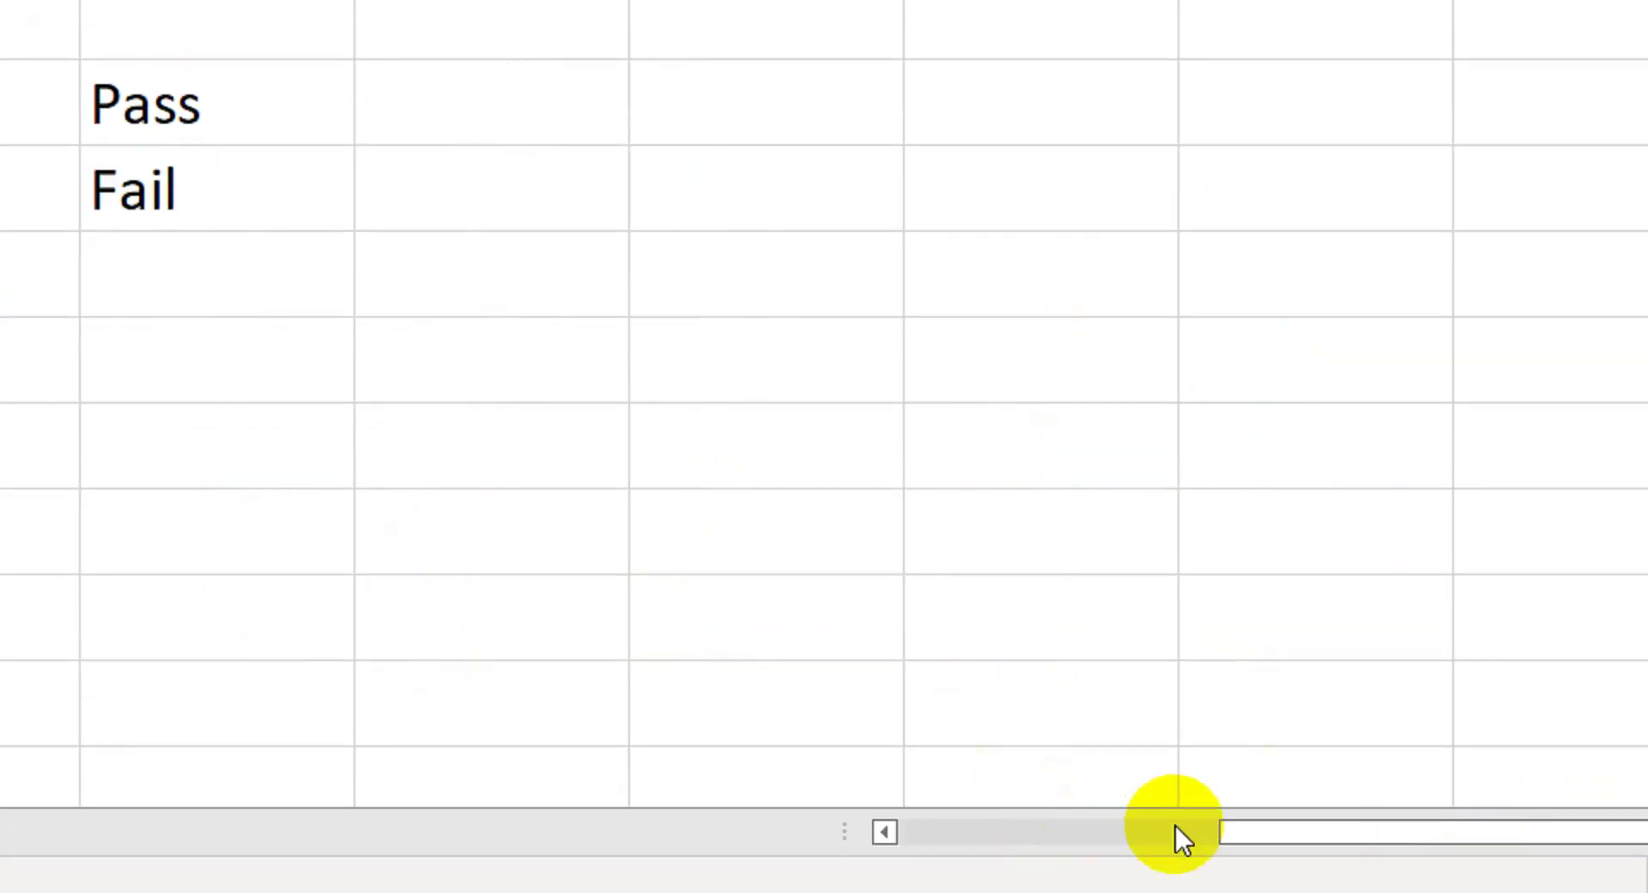
left_click_drag(1176, 833, 913, 837)
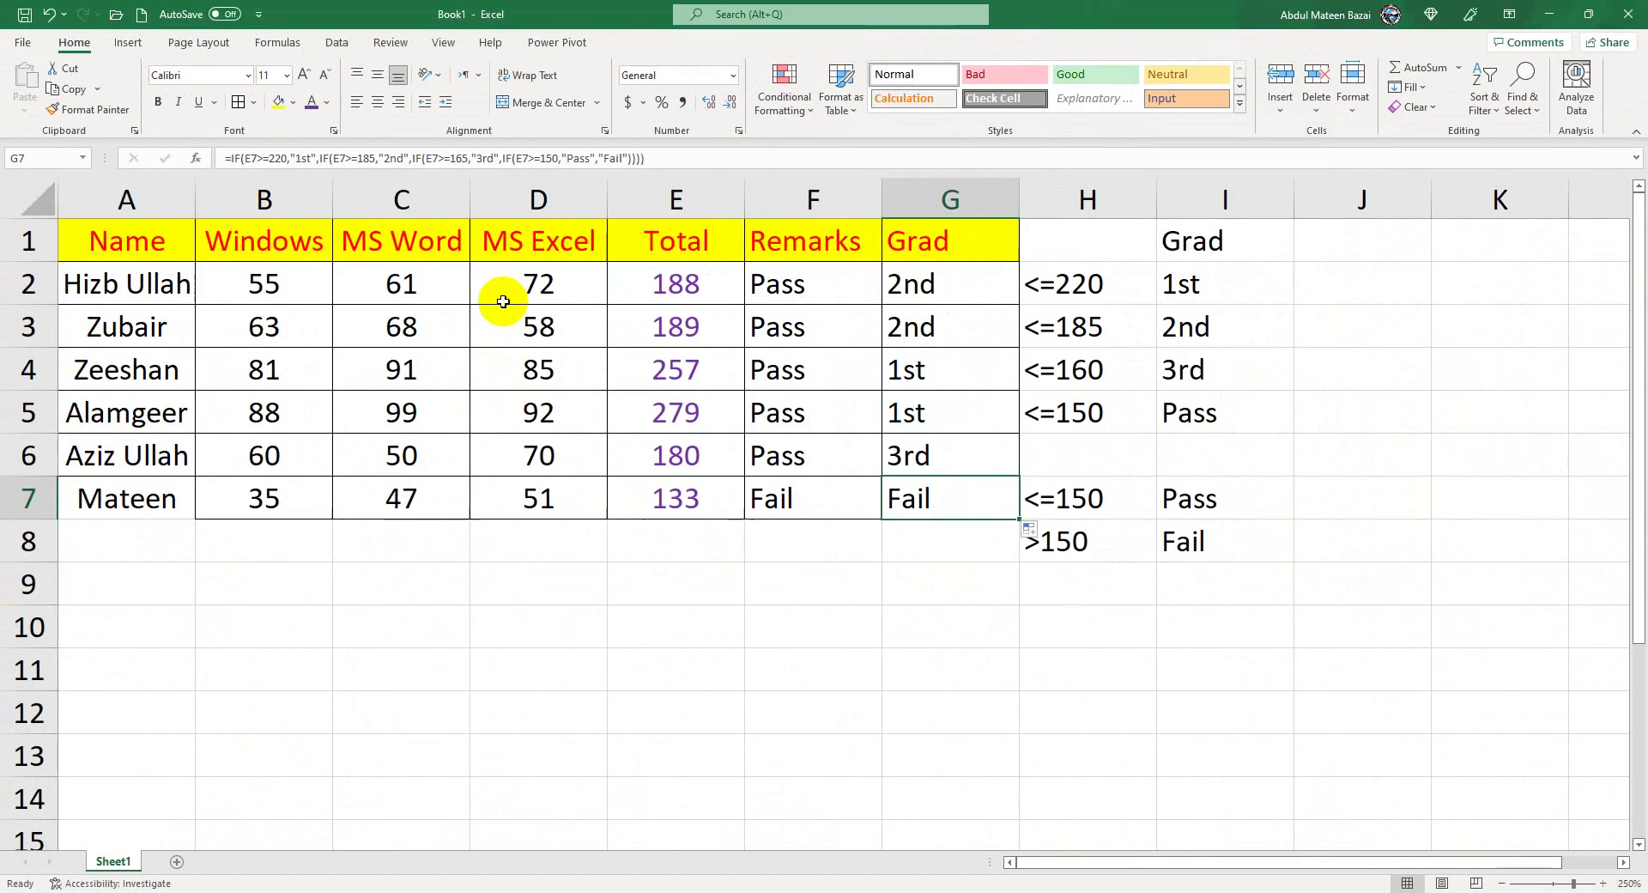
left_click_drag(154, 283, 819, 288)
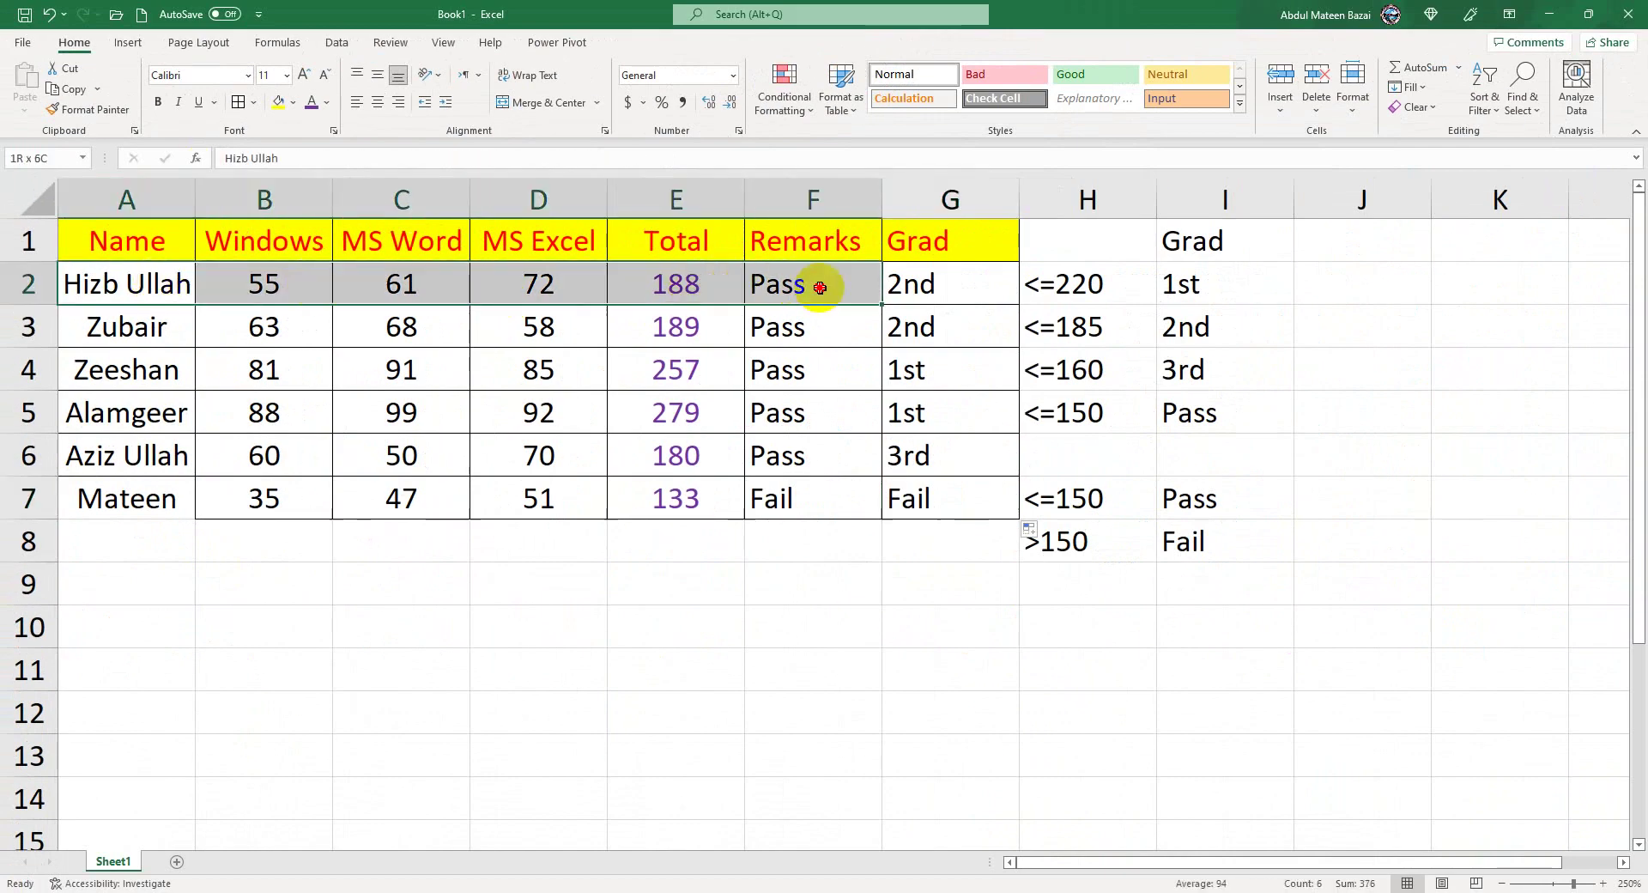
left_click_drag(191, 330, 878, 329)
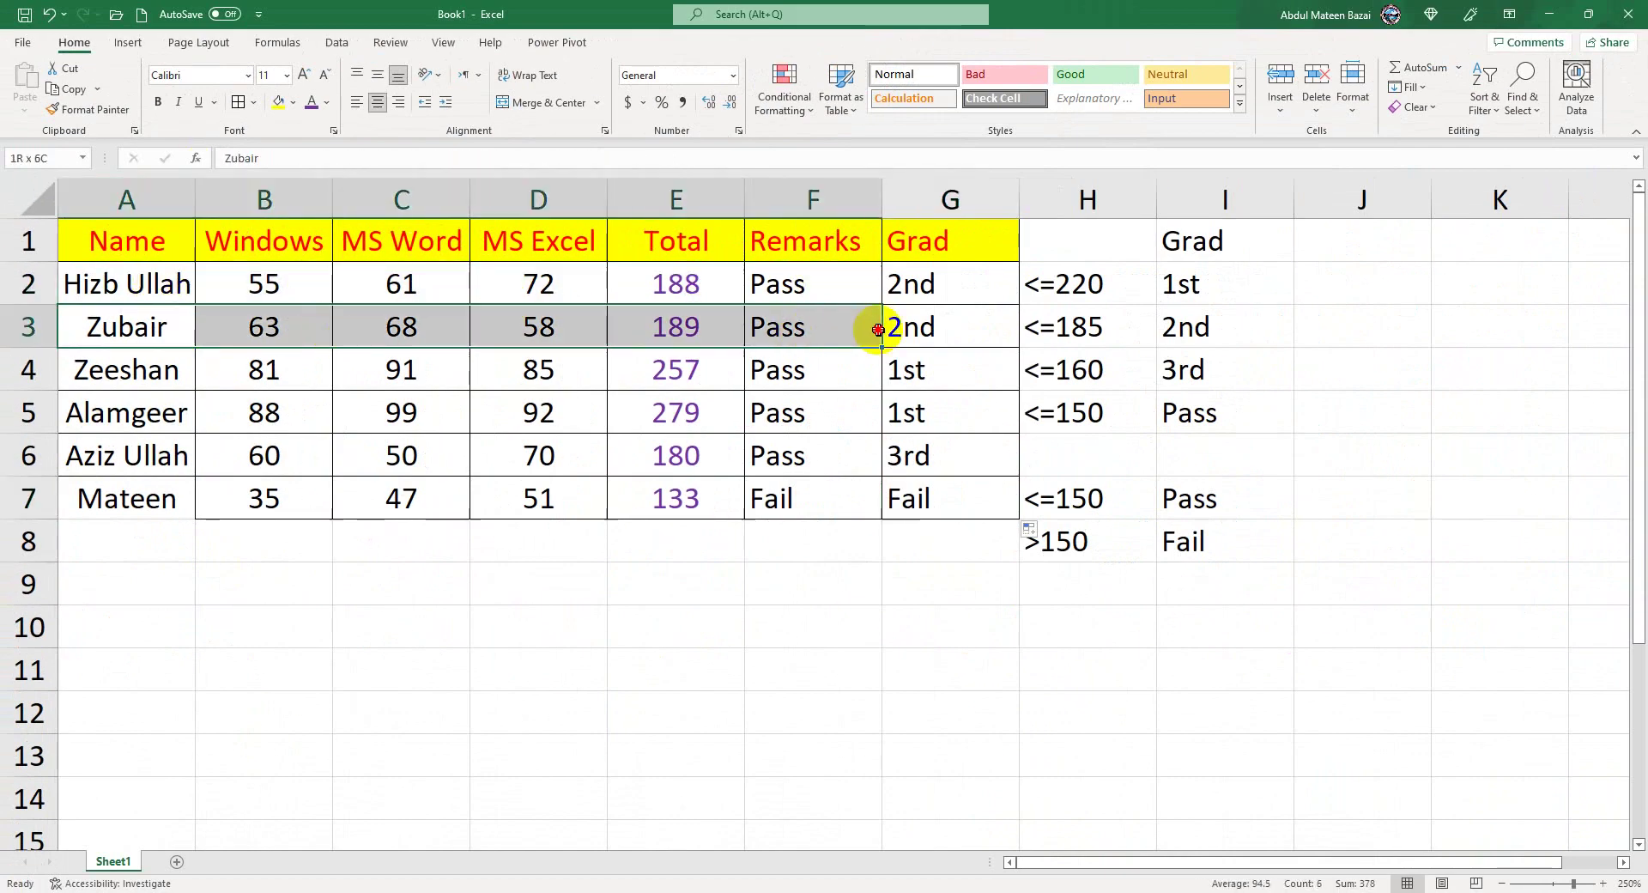
left_click_drag(161, 368, 882, 371)
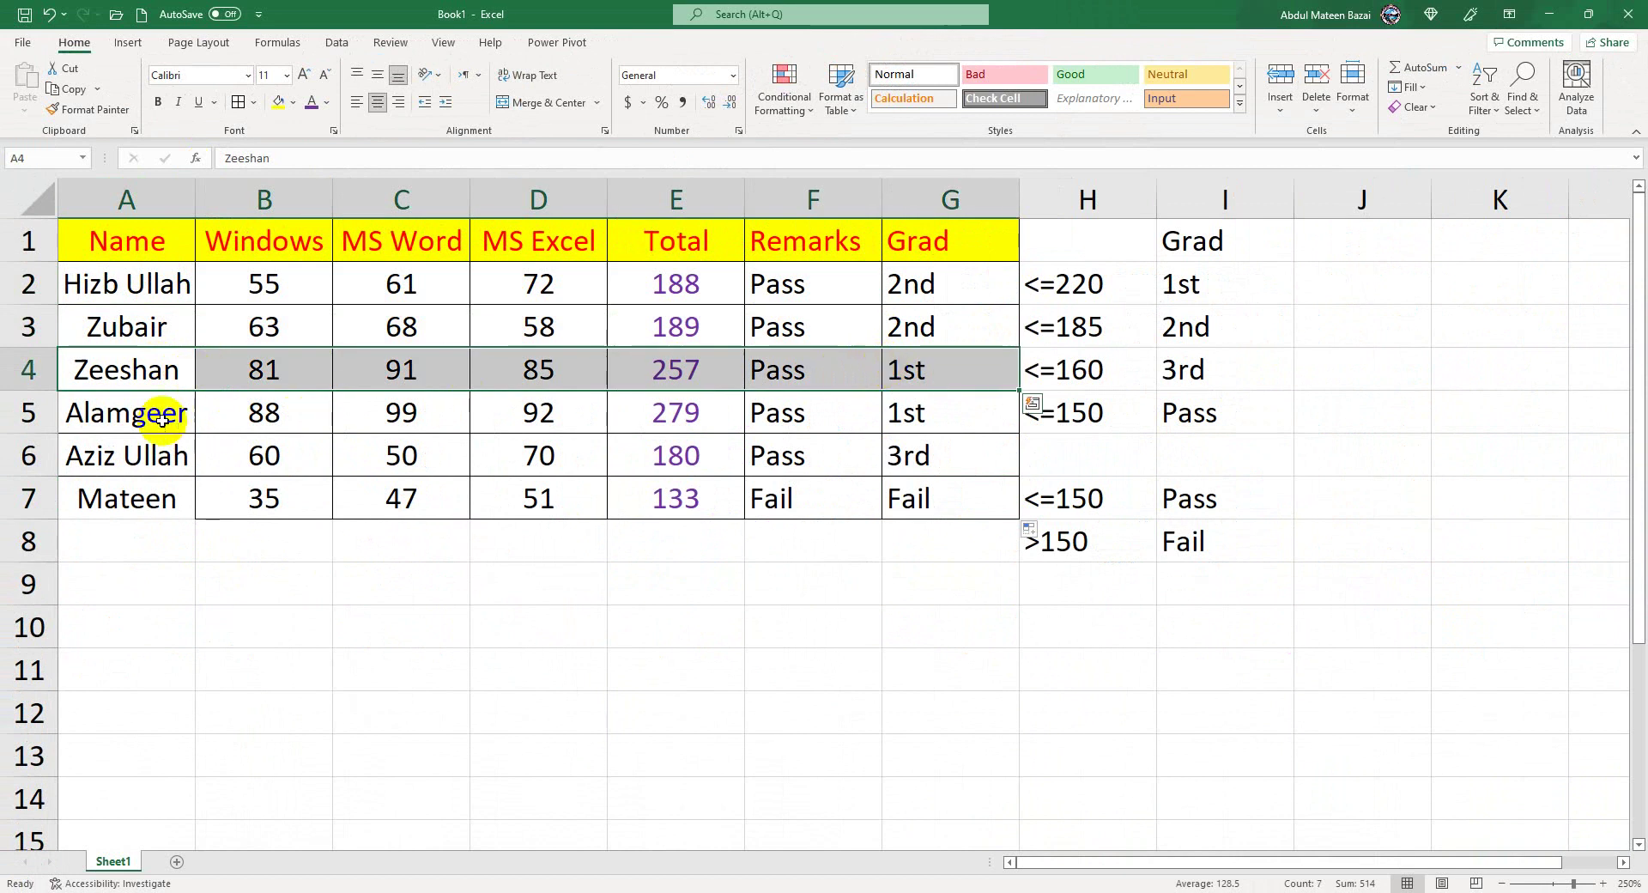
left_click_drag(162, 420, 831, 412)
left_click_drag(172, 453, 884, 442)
left_click(153, 499)
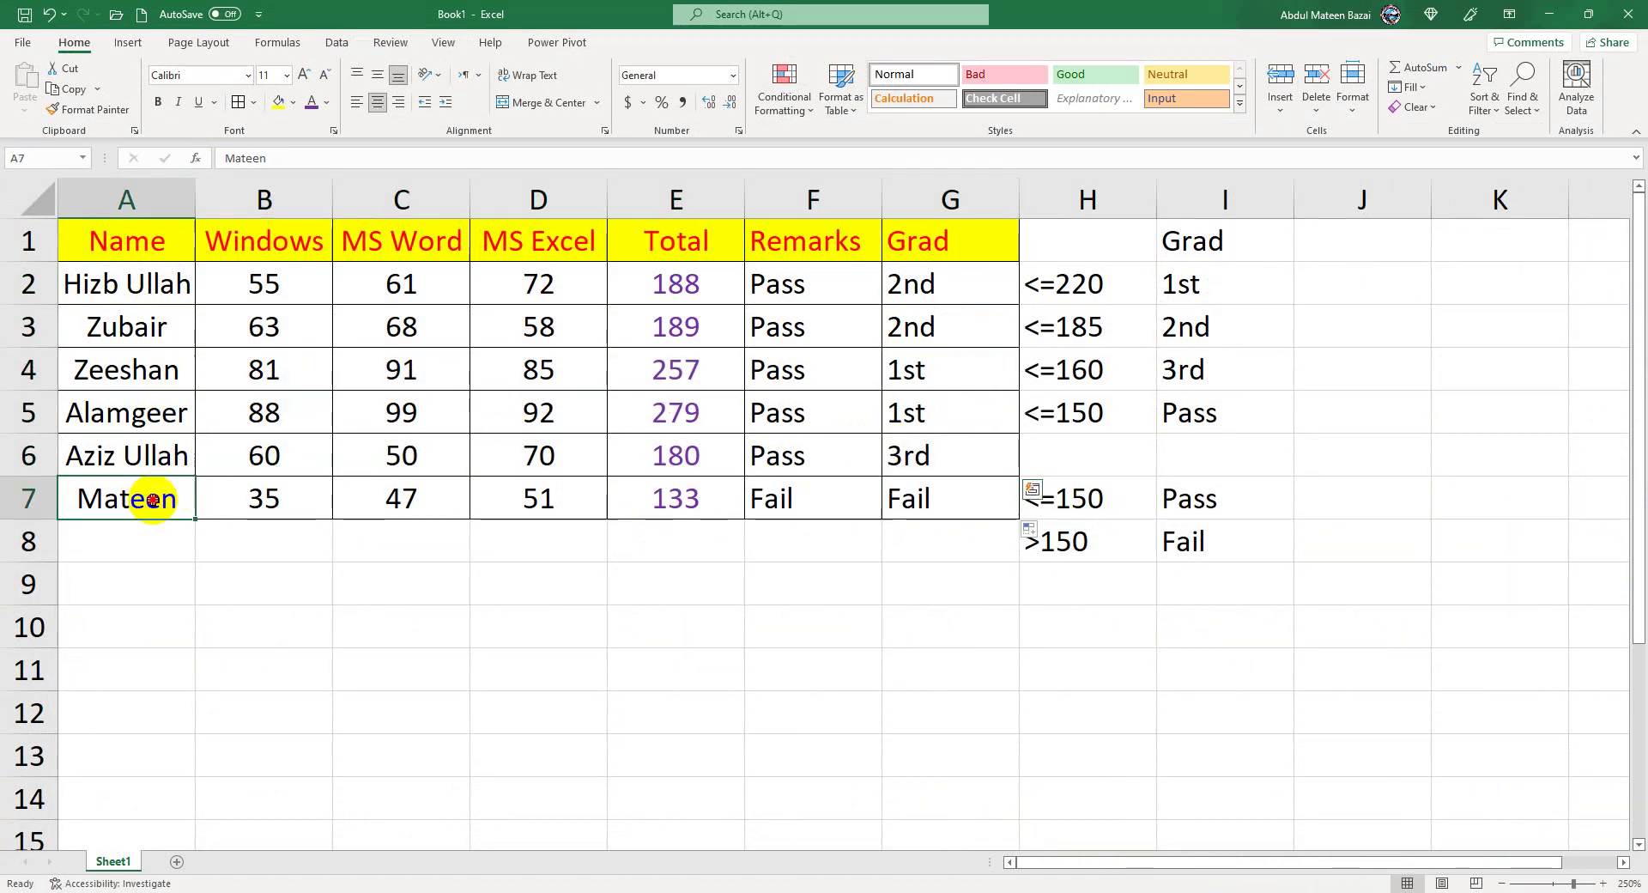
left_click(238, 102)
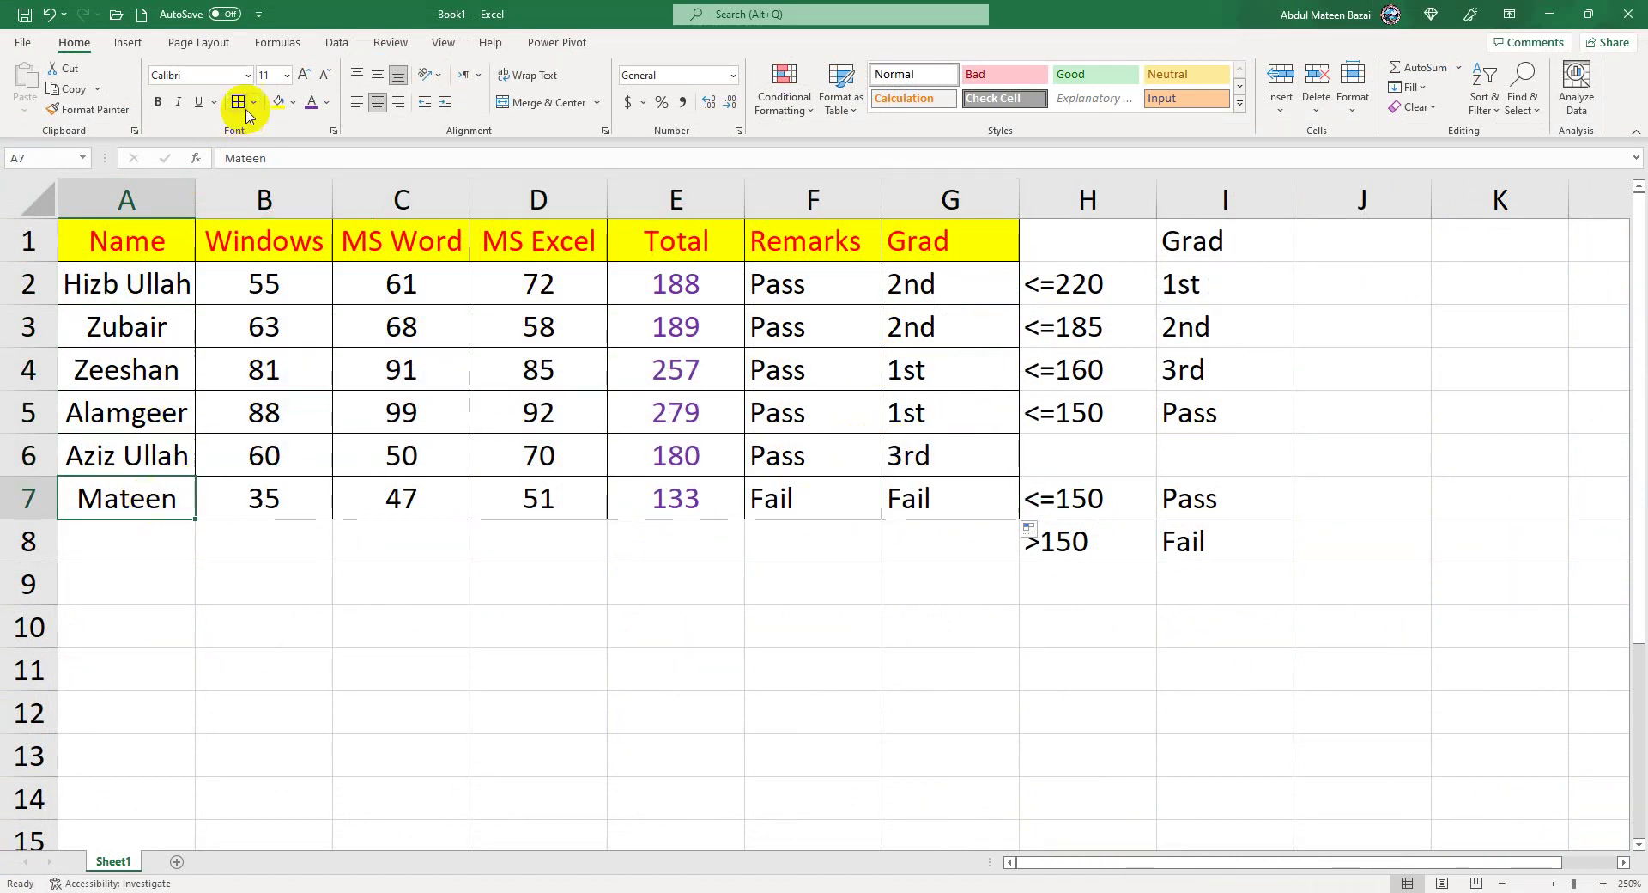
left_click(919, 490)
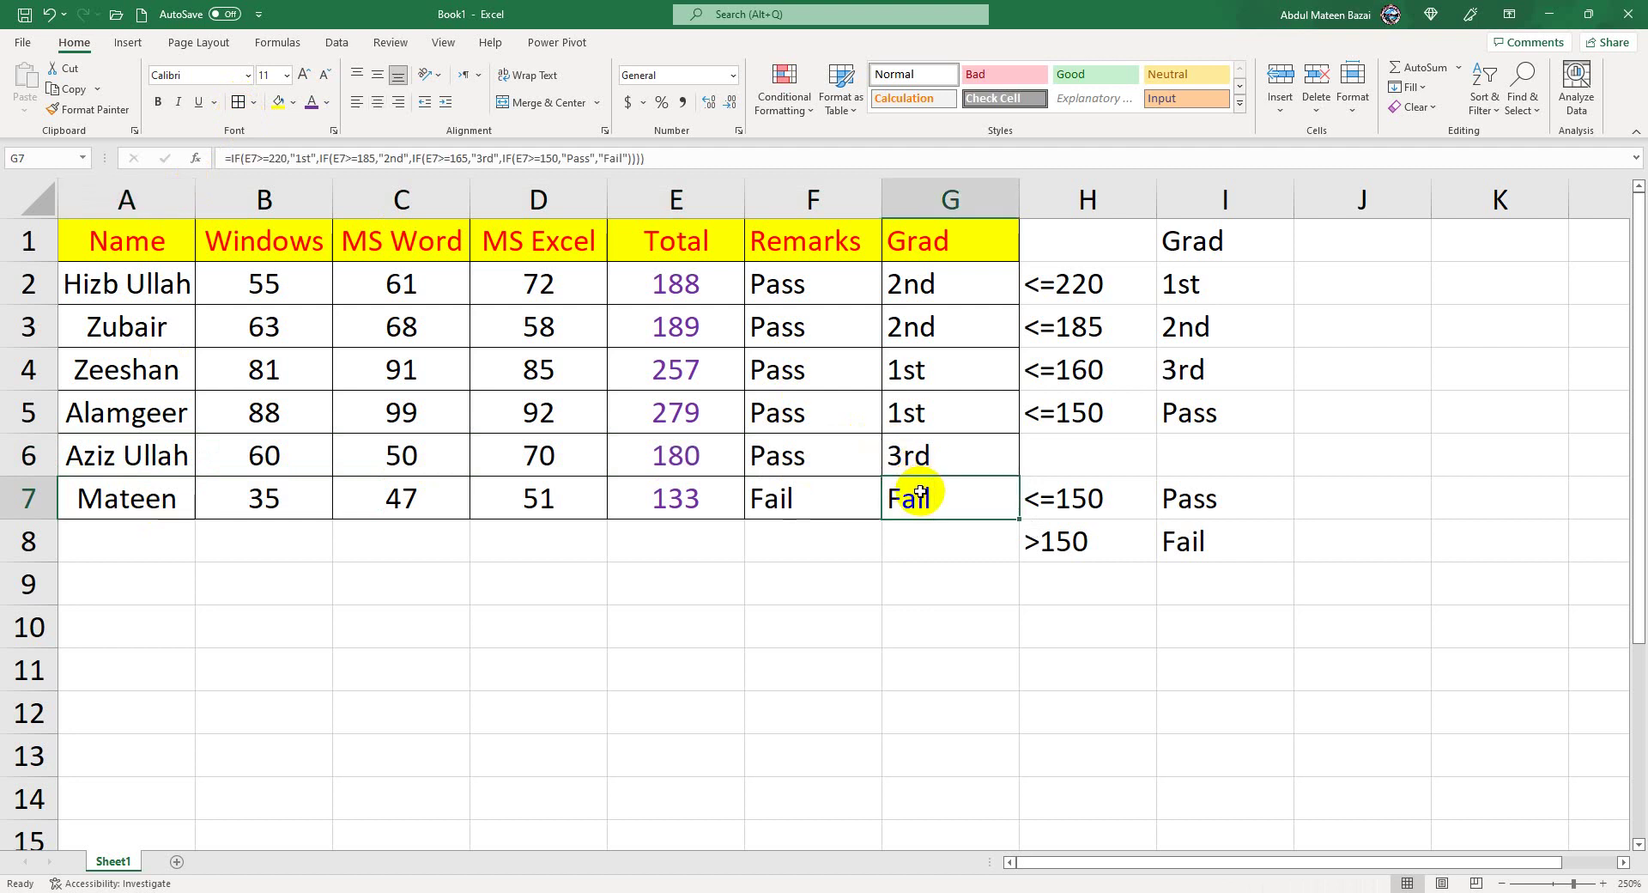
left_click(908, 554)
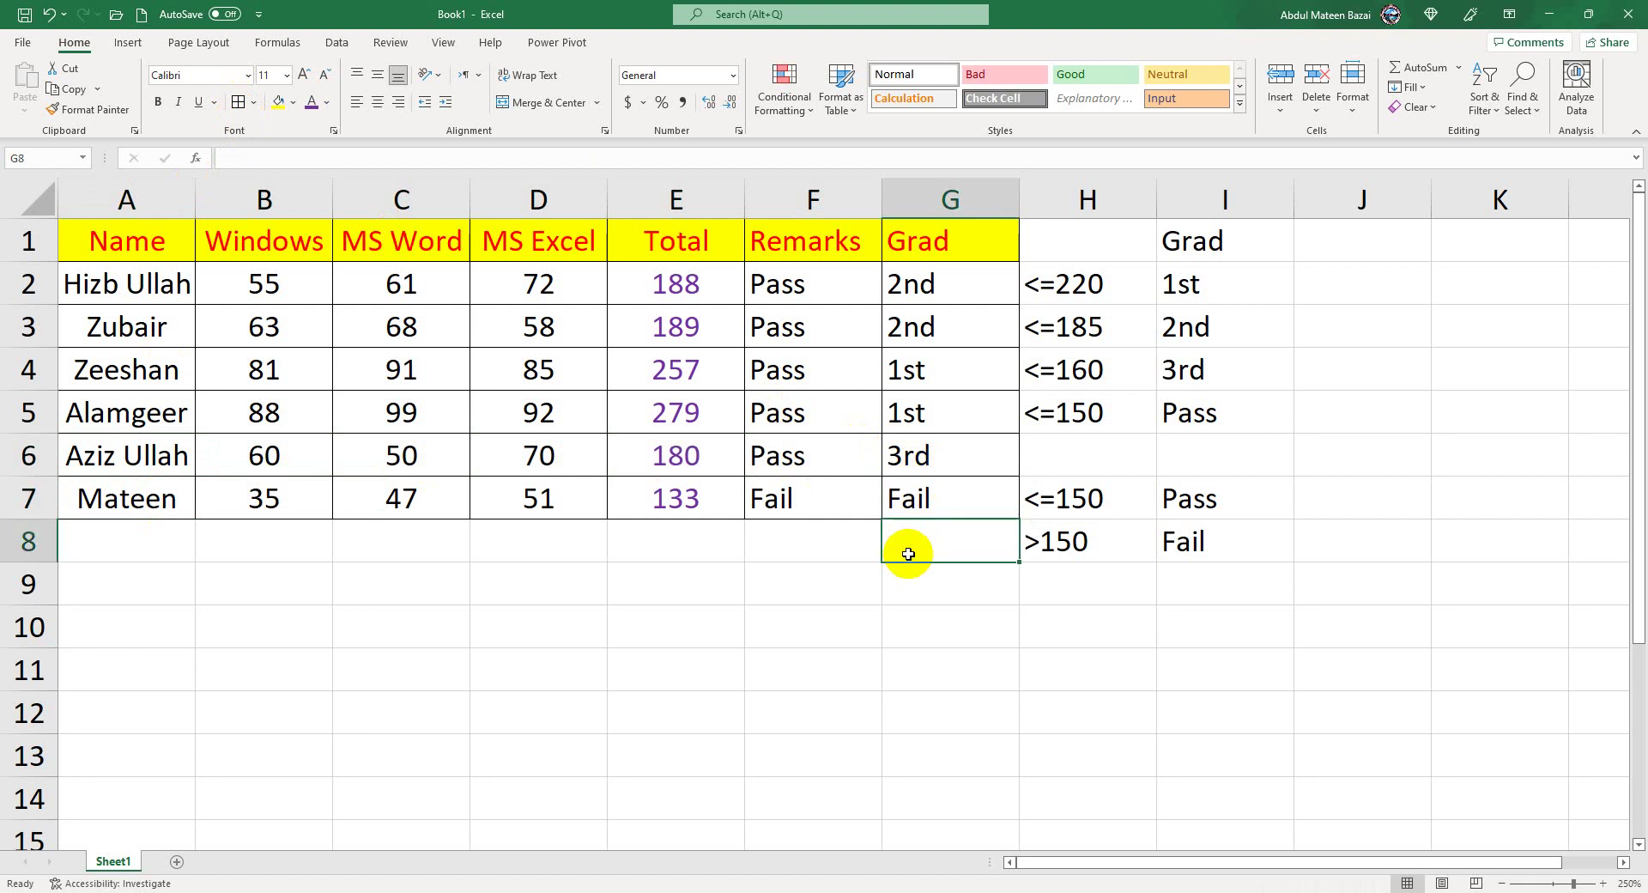